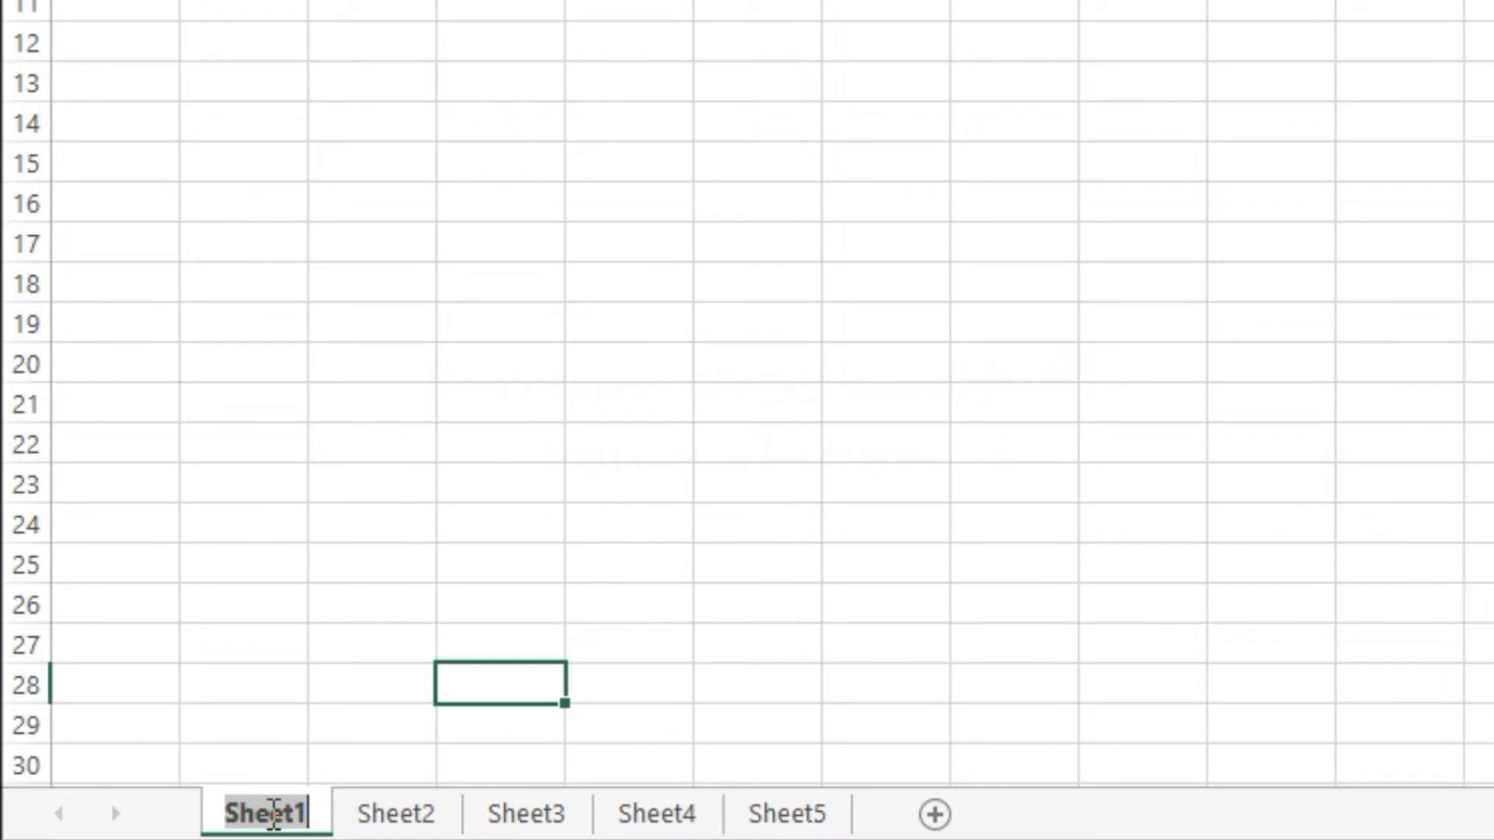
# Rename the first three worksheets as March, Aprel and May.
pyautogui.write('March')
pyautogui.click(392, 817)
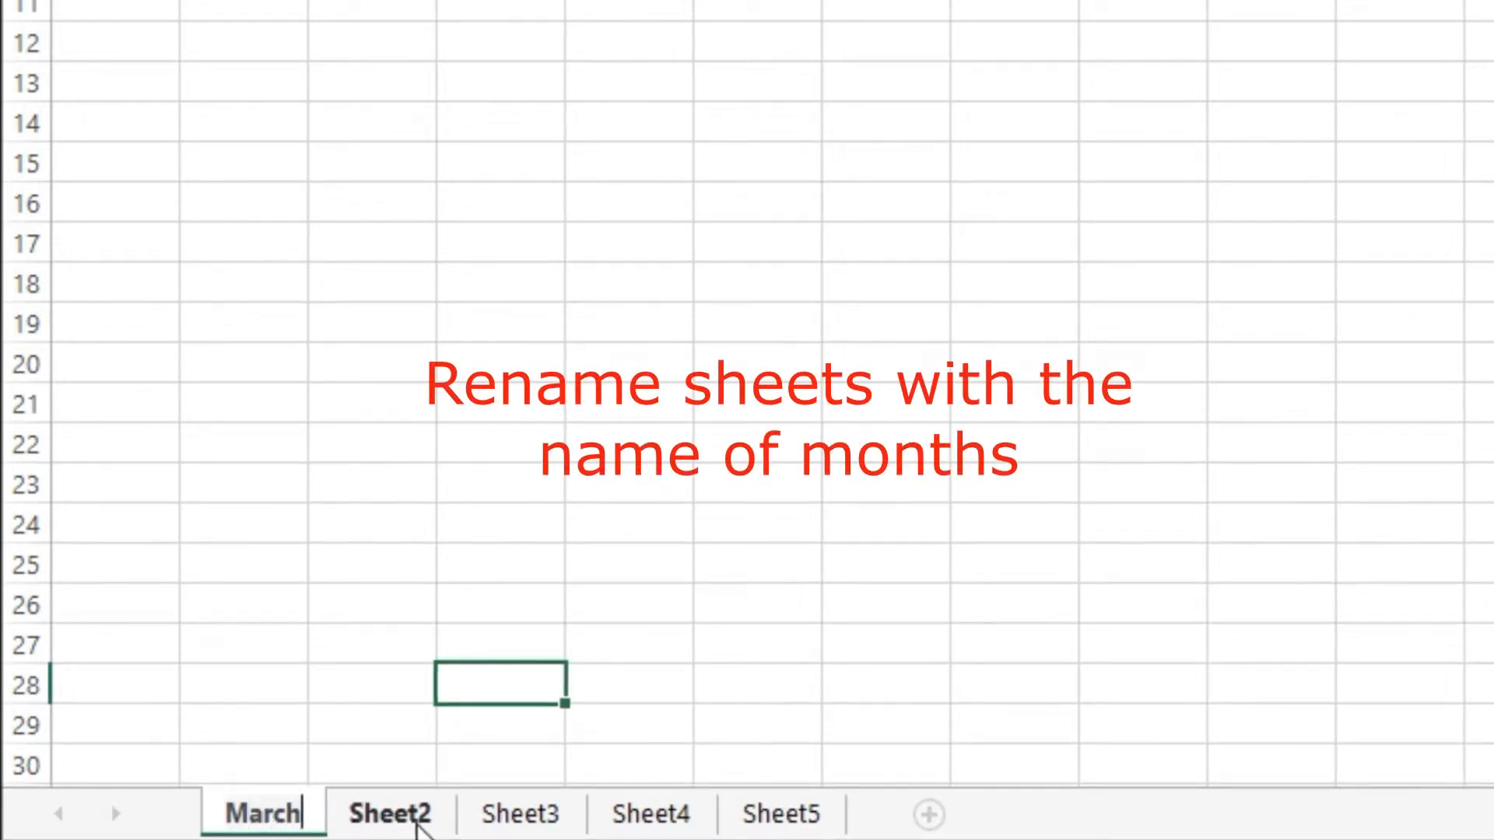
pyautogui.doubleClick(419, 817)
pyautogui.write('Aprel')
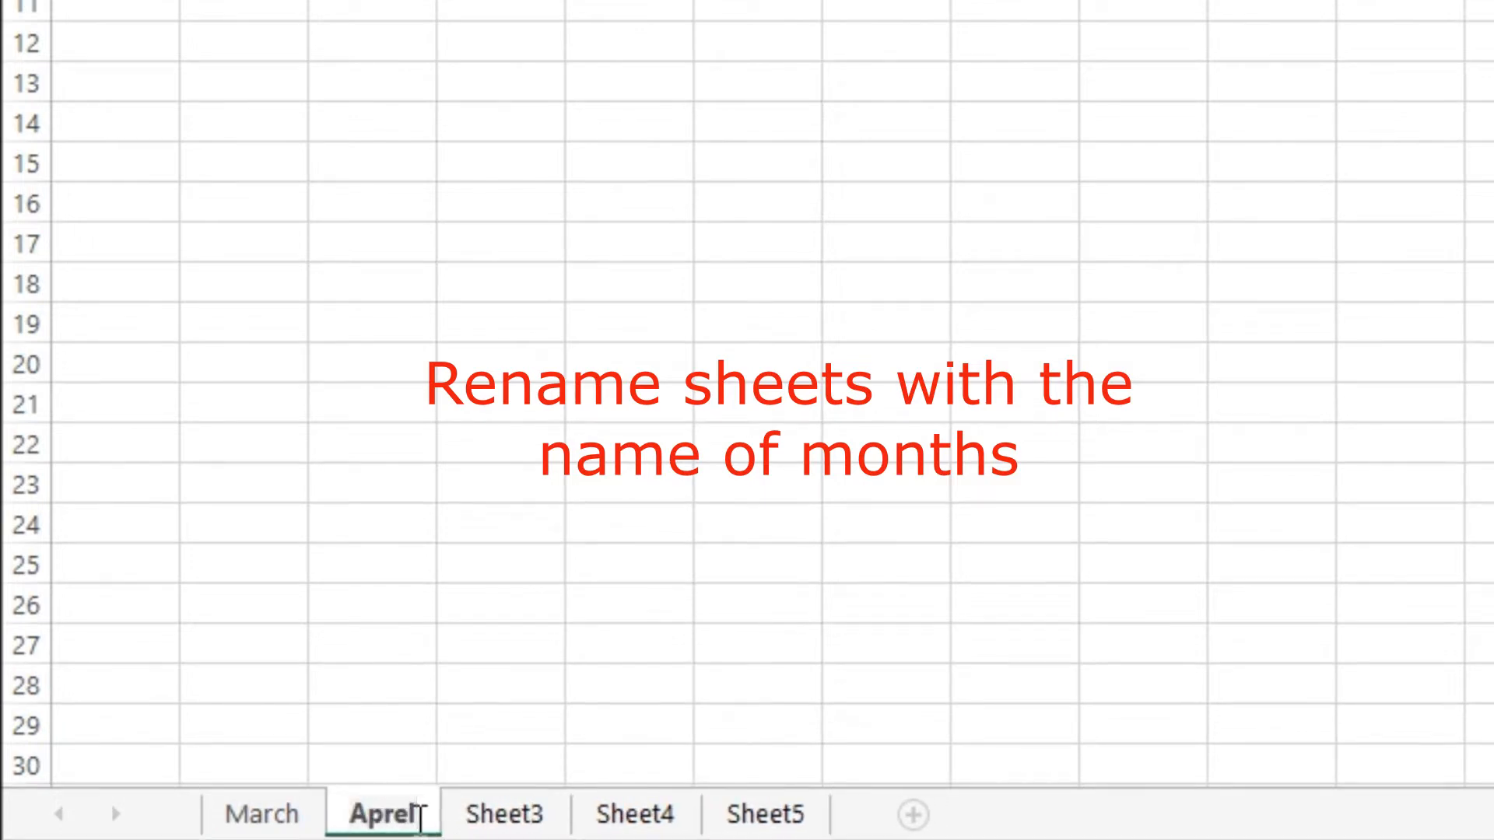
pyautogui.click(544, 819)
pyautogui.doubleClick(542, 819)
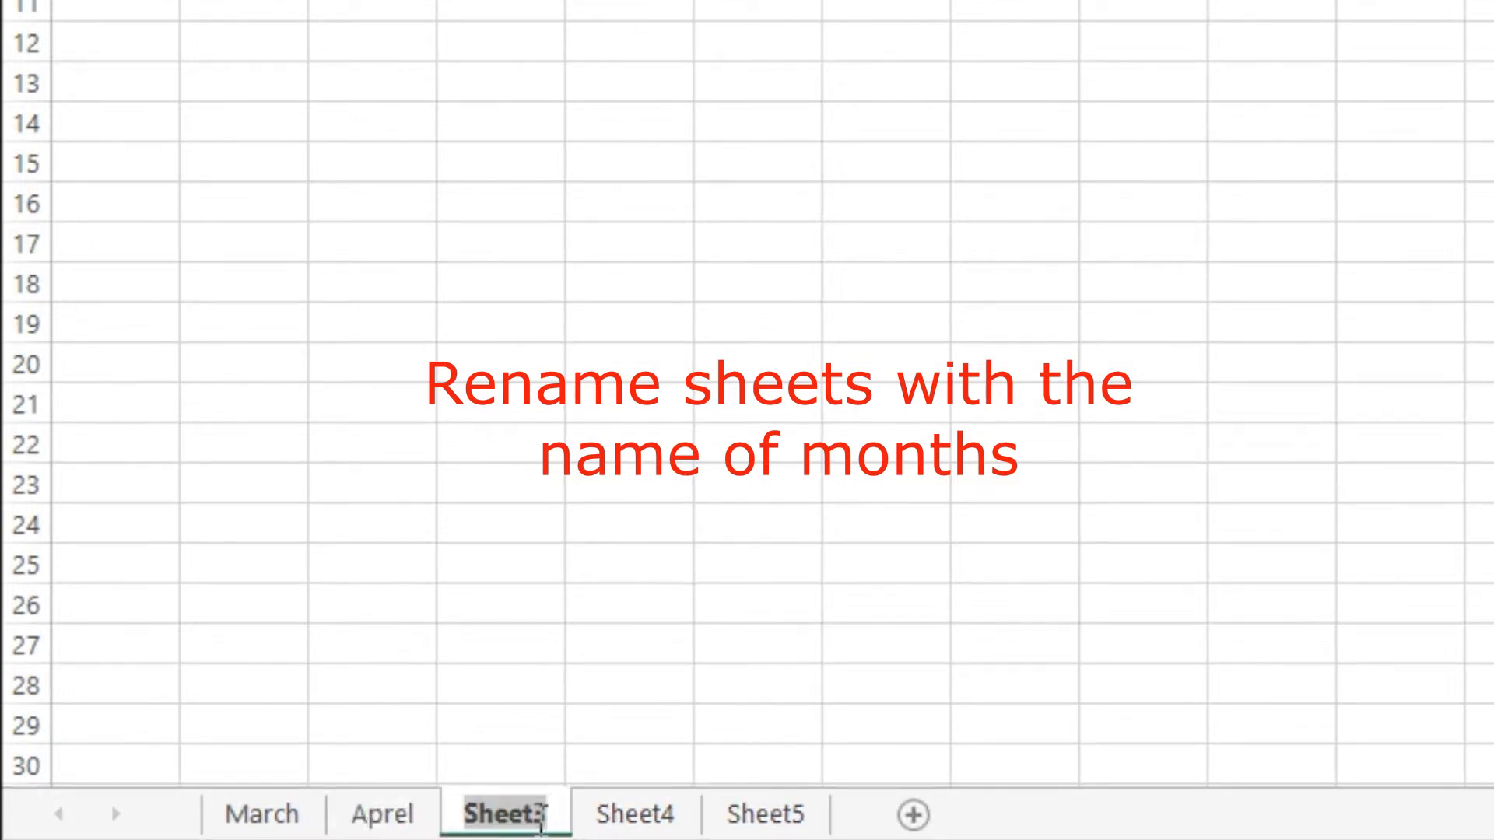
pyautogui.write('May')
pyautogui.press('Return')
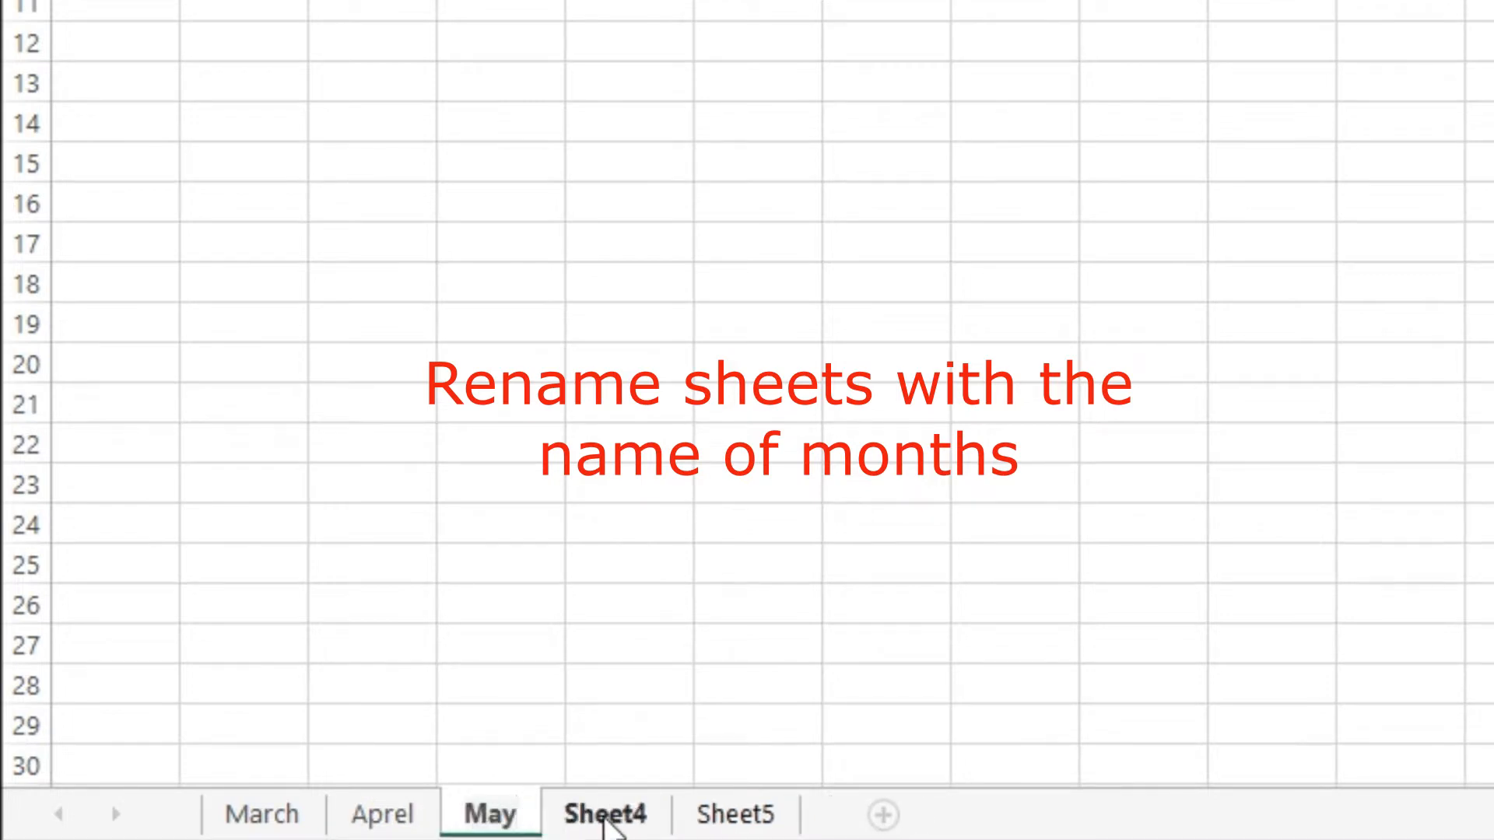
# Rename Sheet4 as June and Sheet5 as julay.
pyautogui.doubleClick(611, 815)
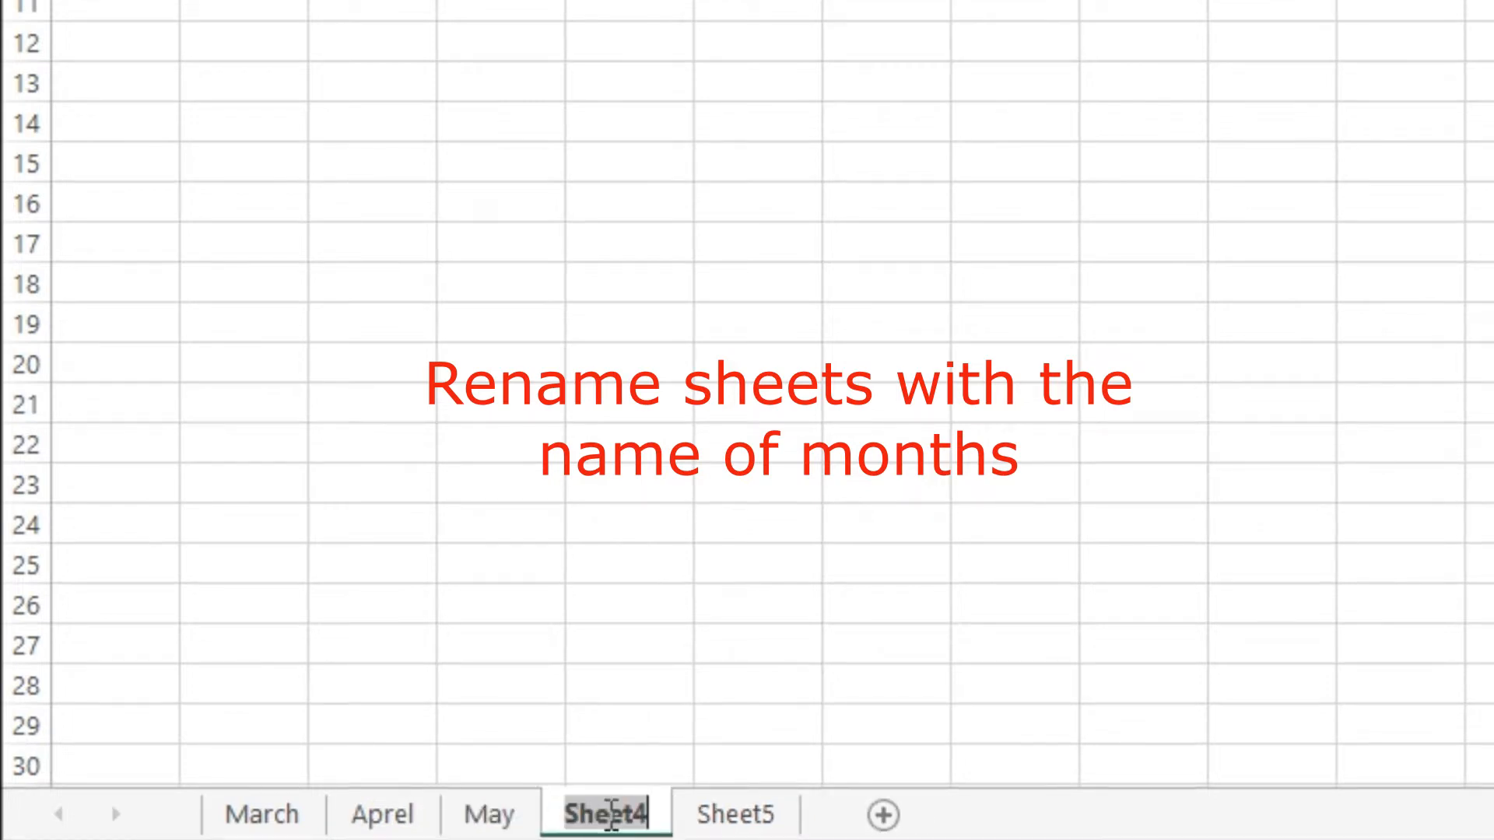
pyautogui.write('June')
pyautogui.press('Return')
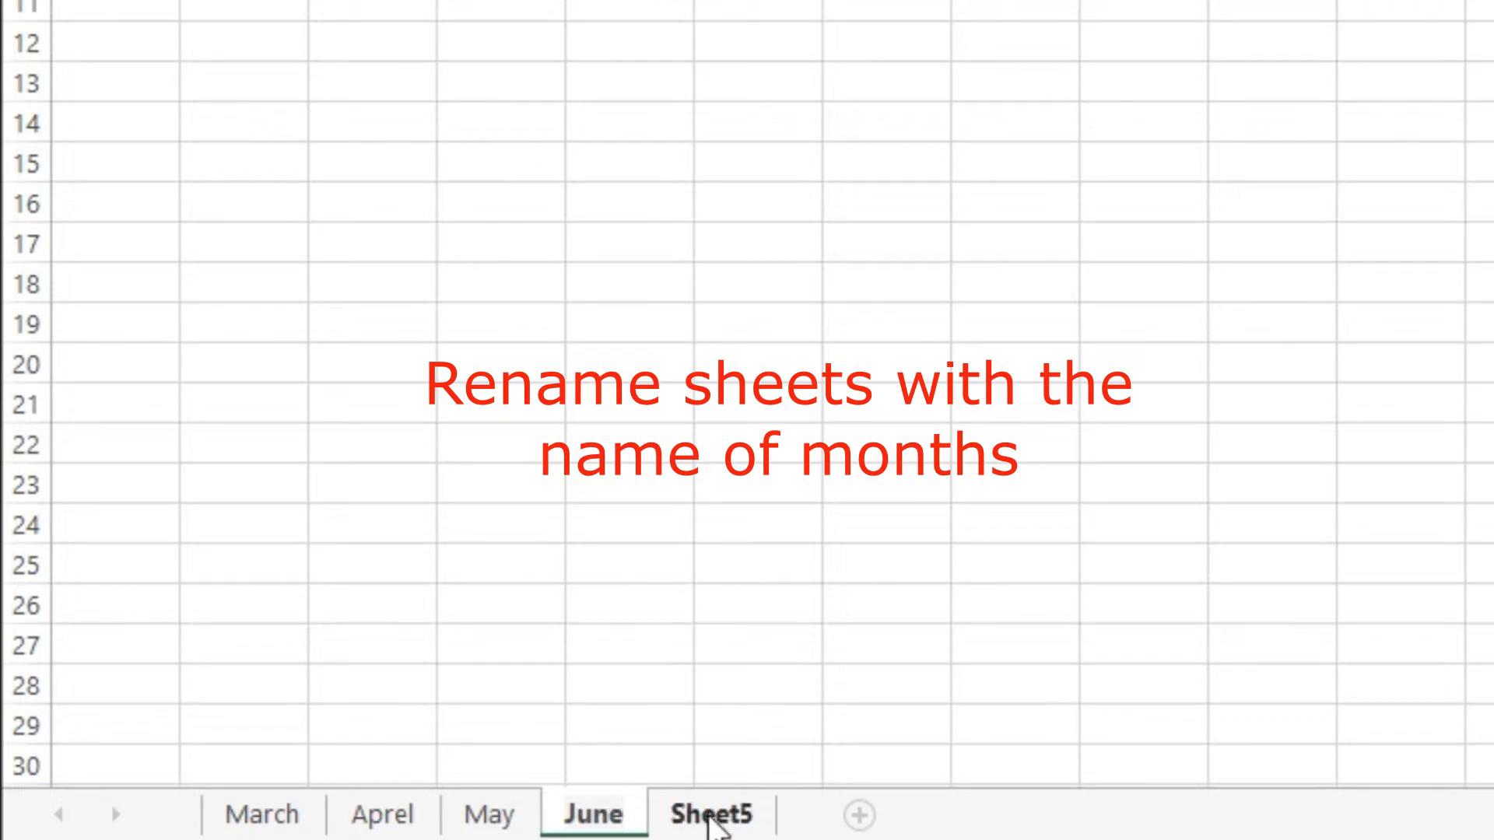
pyautogui.doubleClick(730, 813)
pyautogui.write('jul')
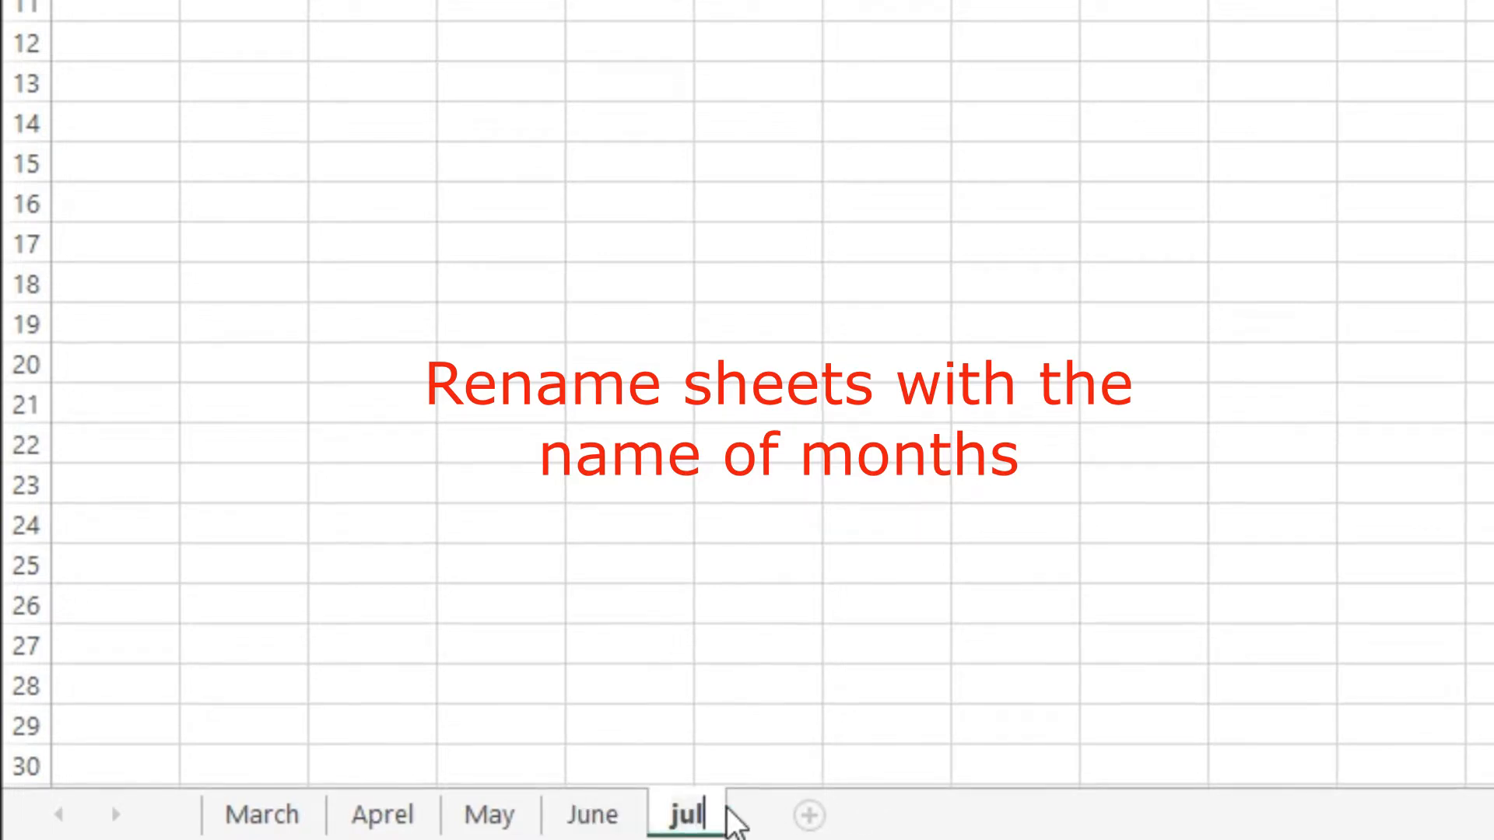
pyautogui.write('ay')
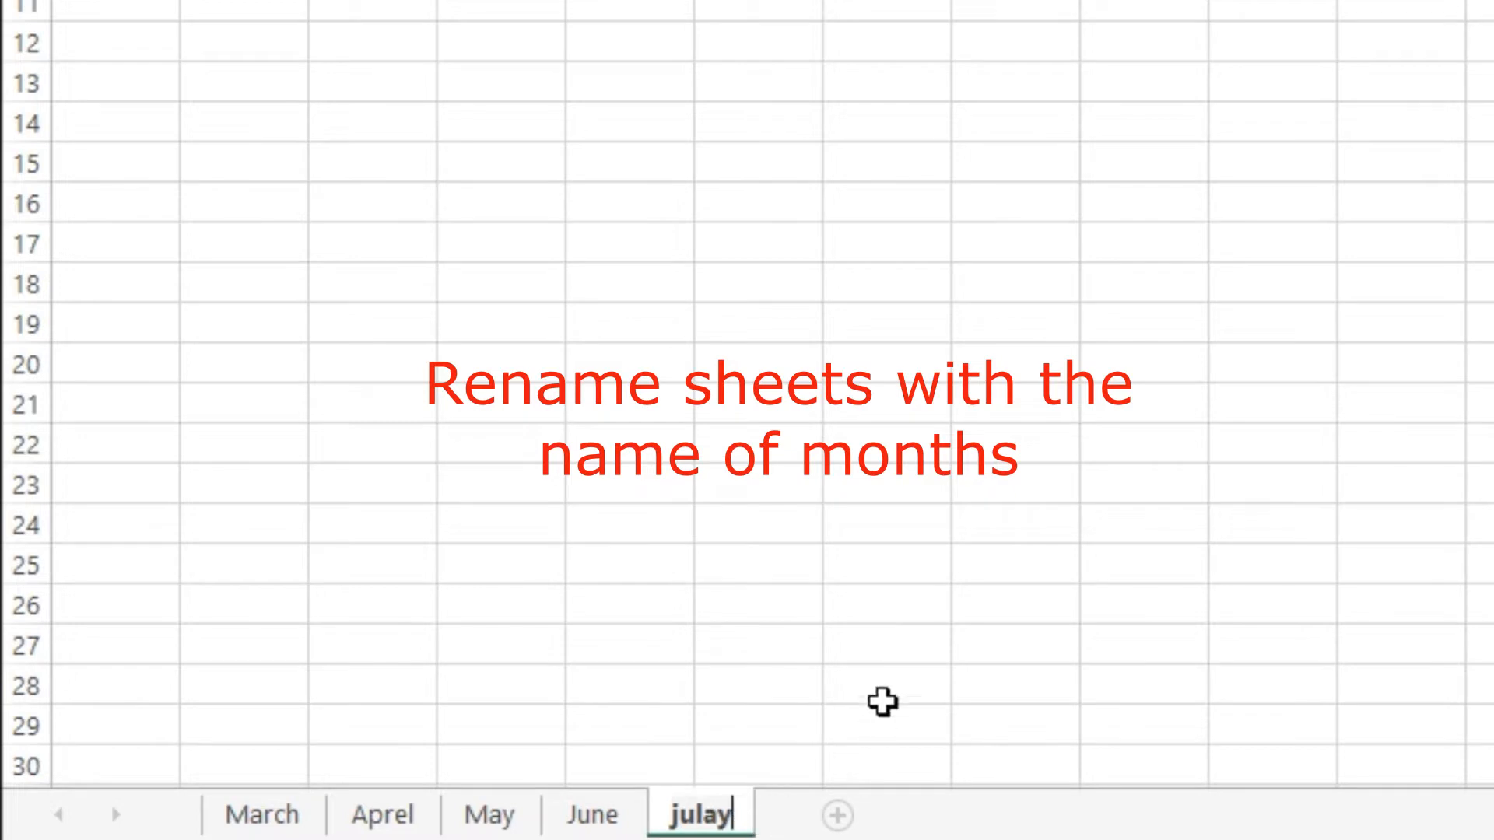
pyautogui.click(884, 683)
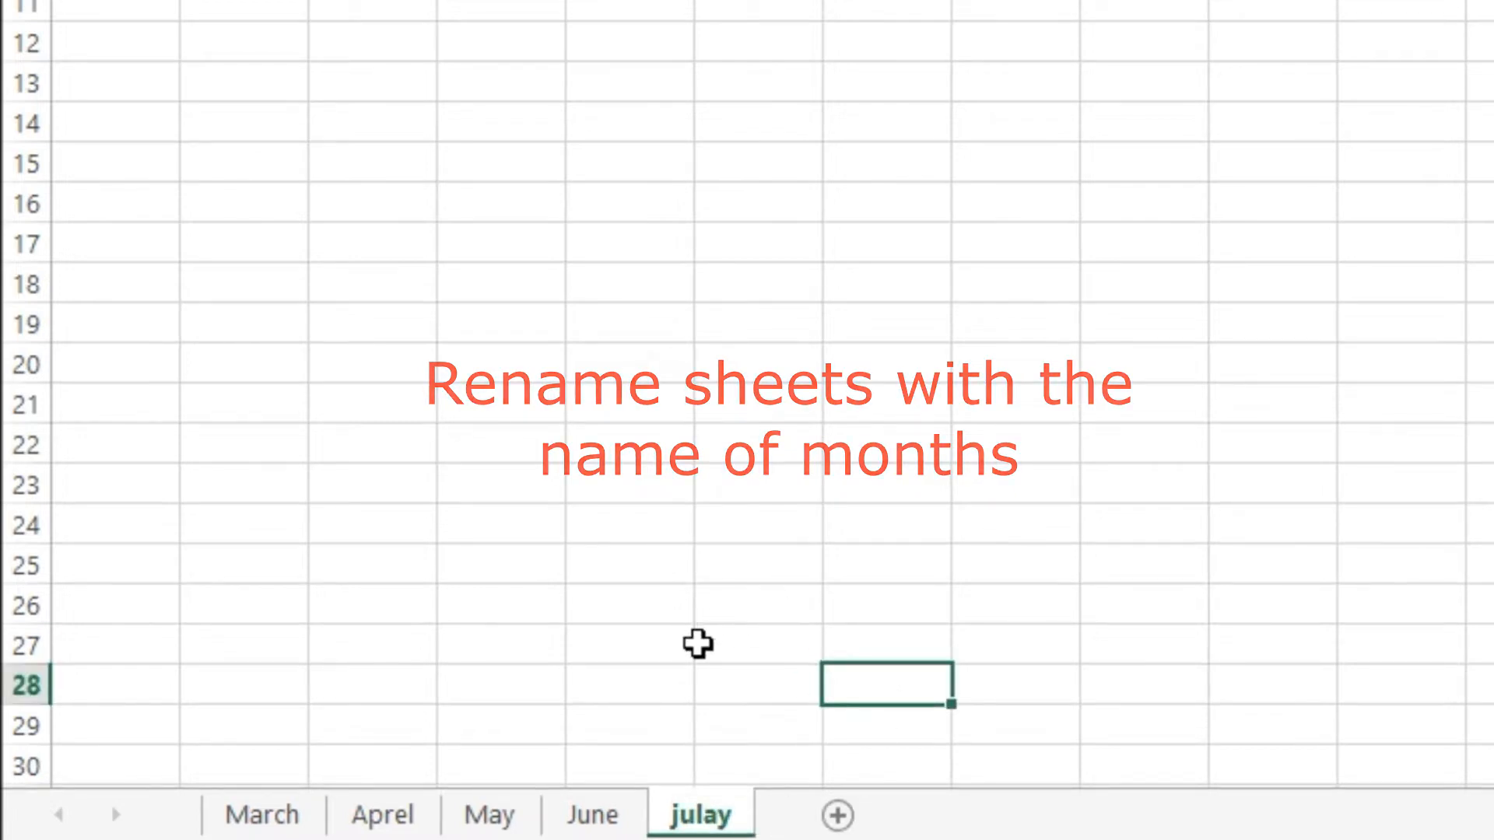
# Group all the worksheets, starting from the March sheet, so edits apply to every month.
pyautogui.click(283, 809)
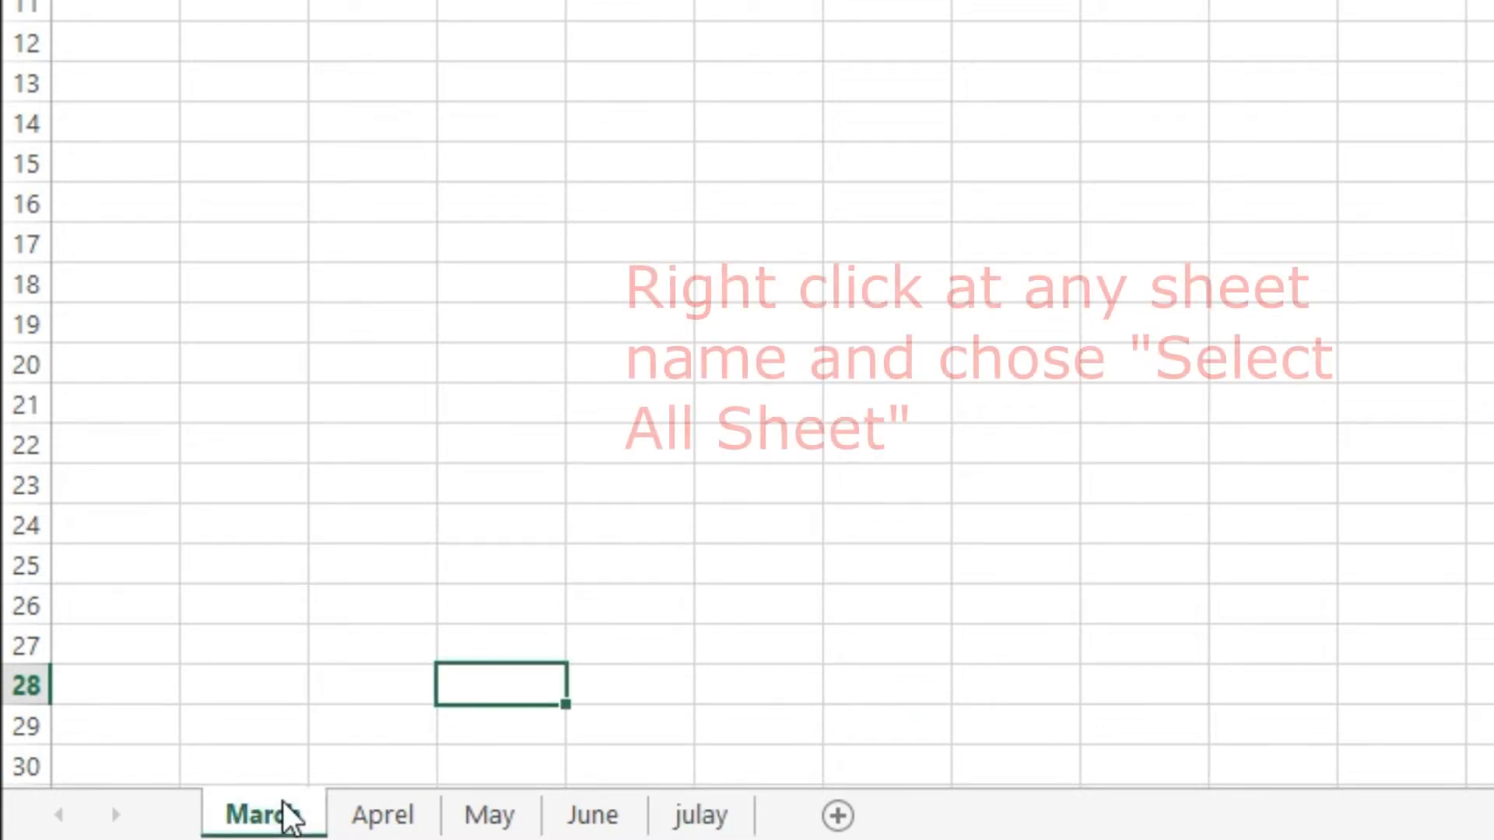
pyautogui.rightClick(283, 816)
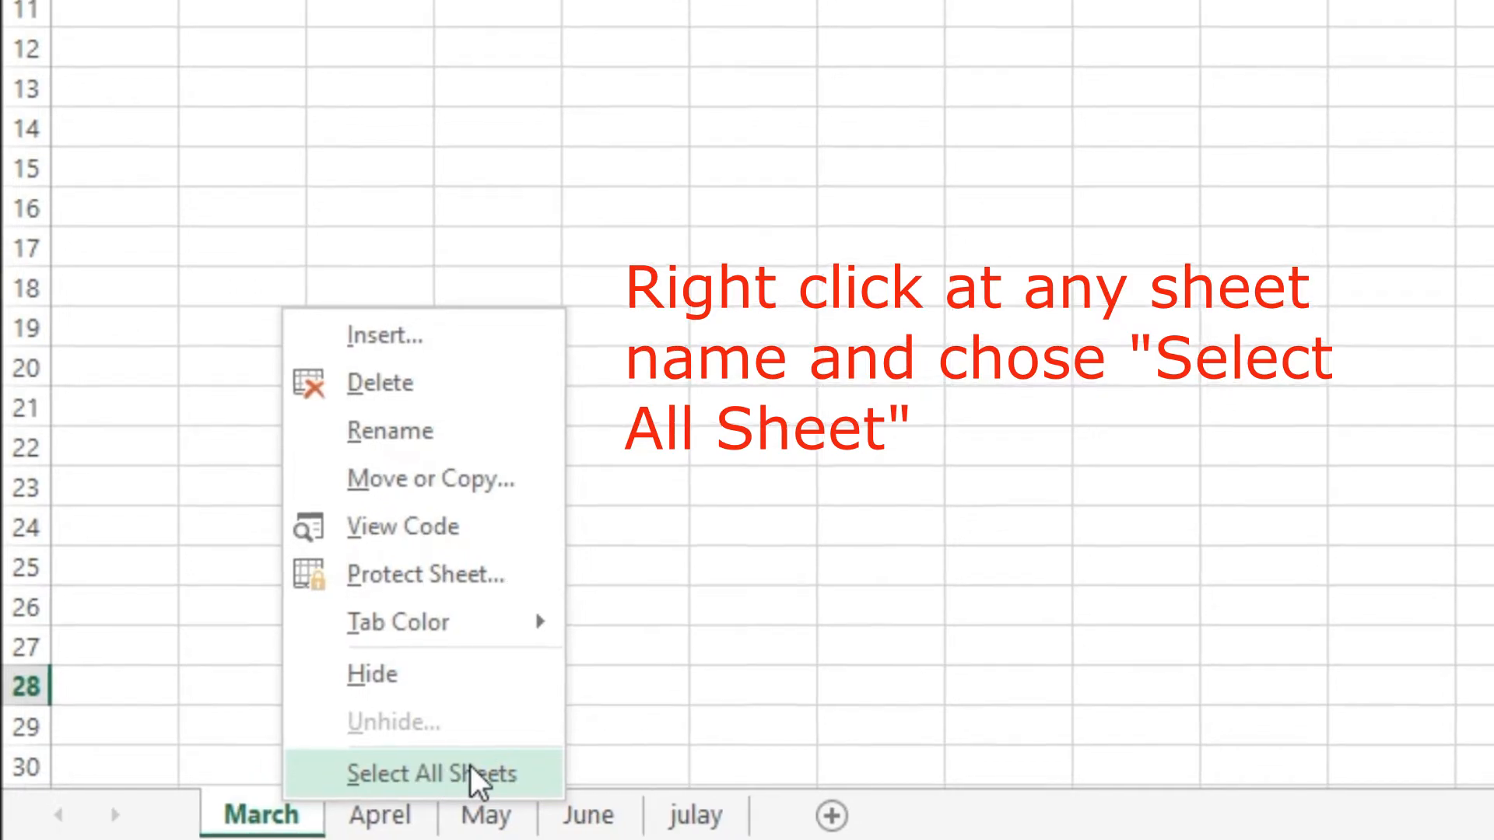
pyautogui.click(415, 773)
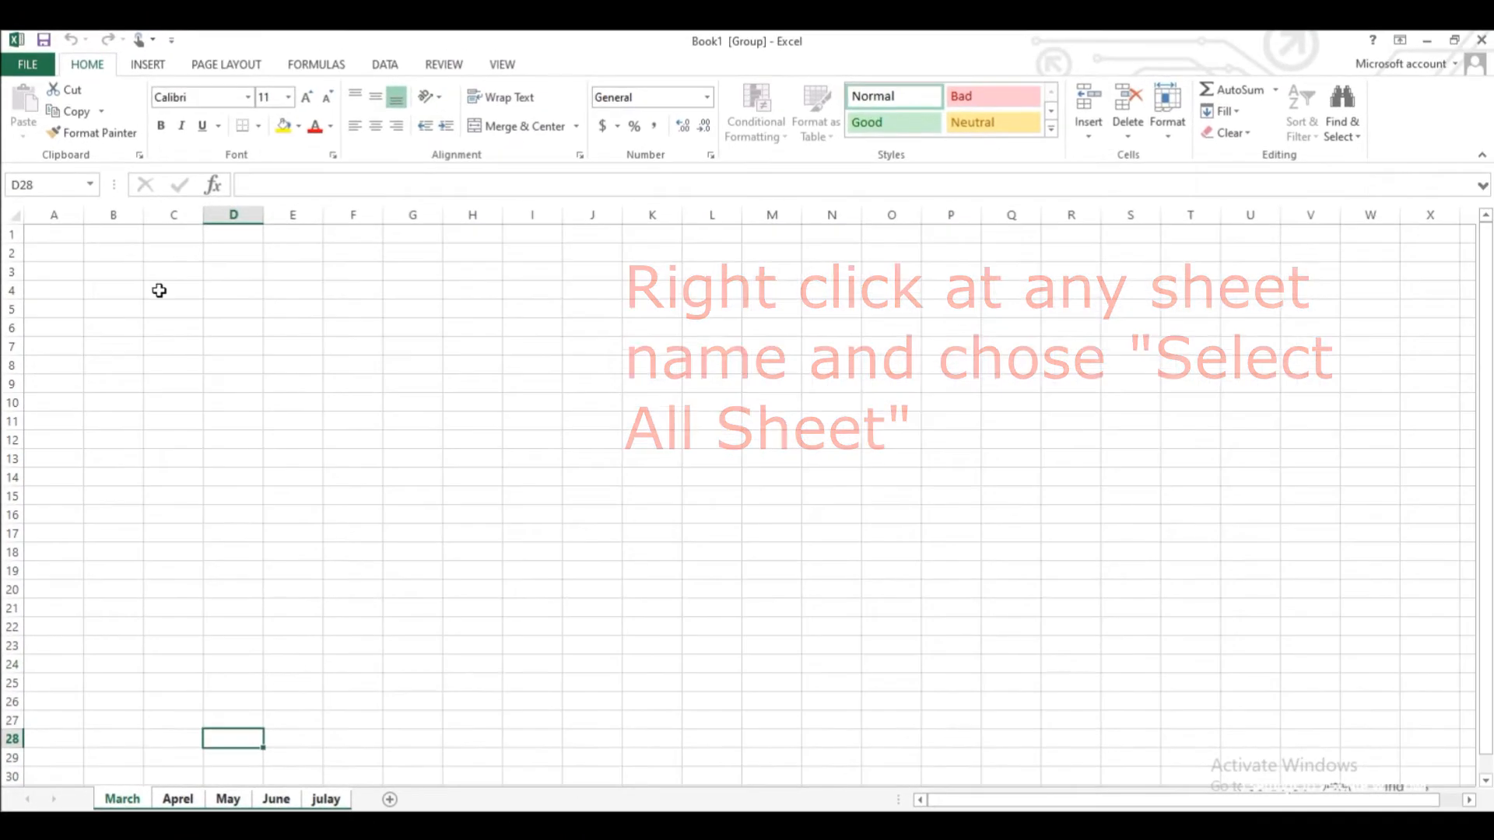
# Merge and center the range C4:F5 and enter the heading "Expences" in it.
pyautogui.moveTo(173, 235); pyautogui.dragTo(243, 269)
pyautogui.moveTo(218, 322); pyautogui.dragTo(375, 317)
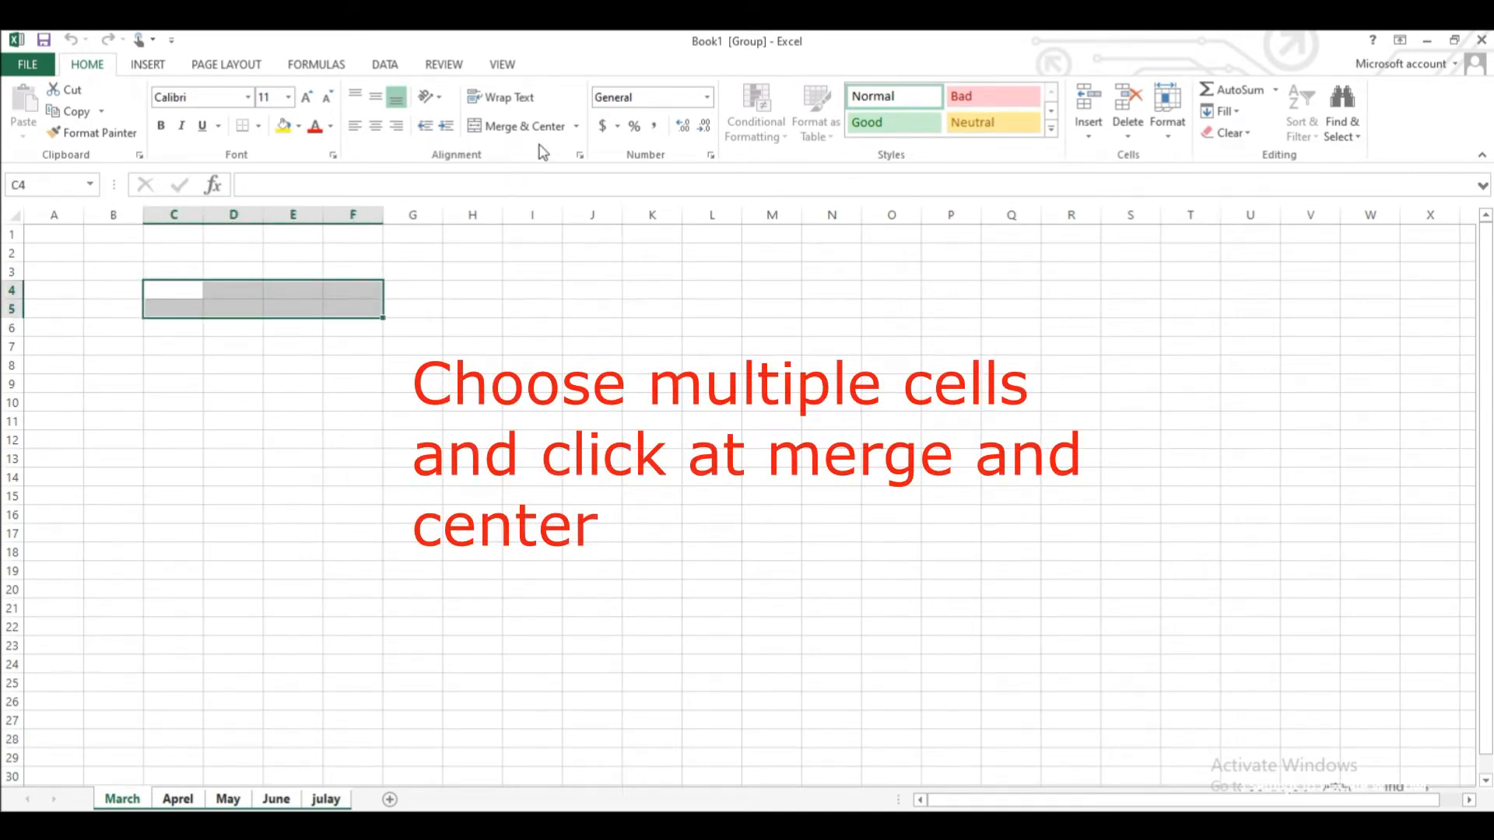
pyautogui.click(519, 129)
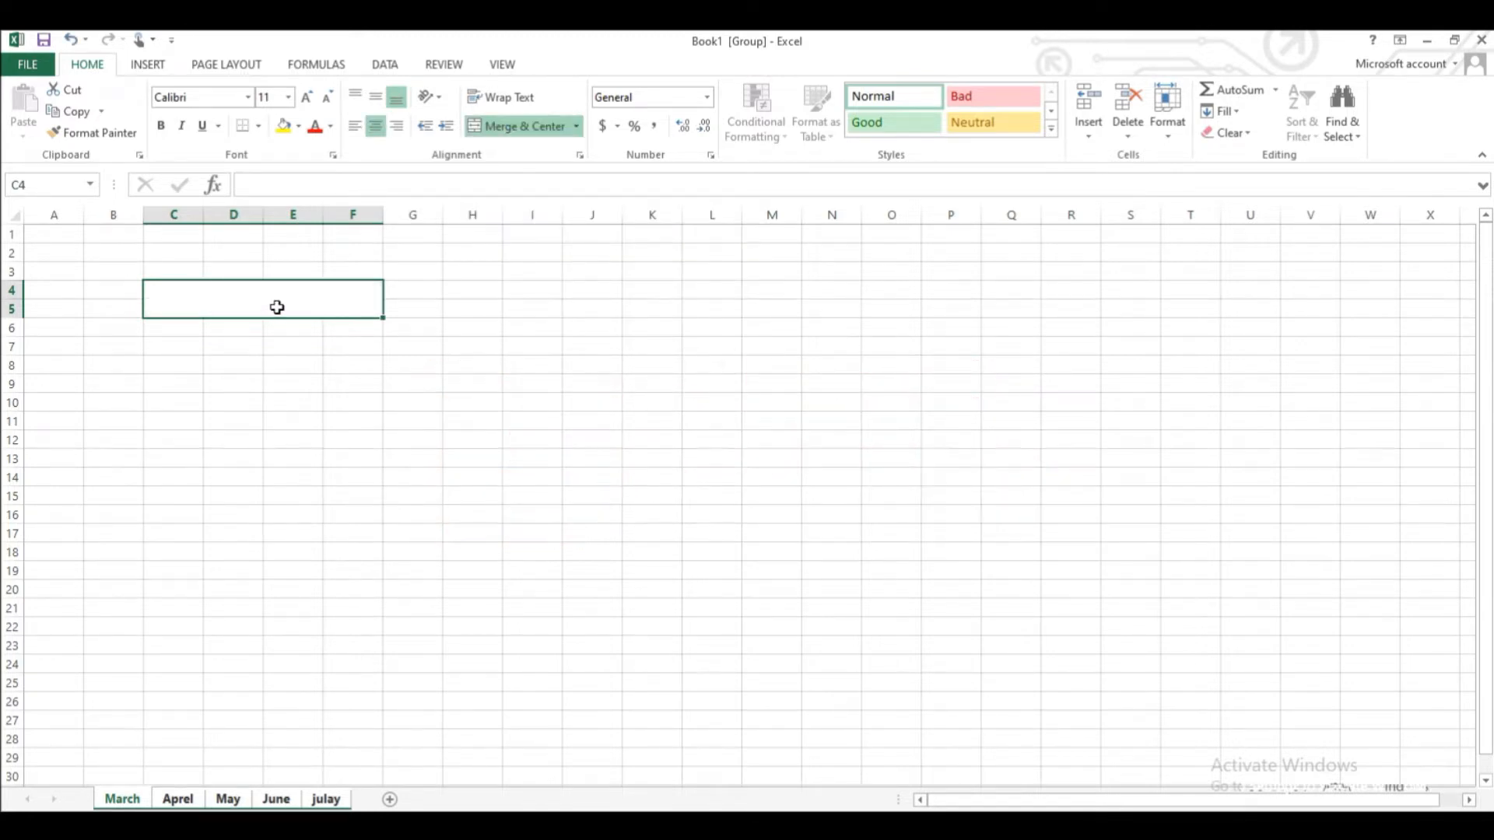
pyautogui.write('Ex')
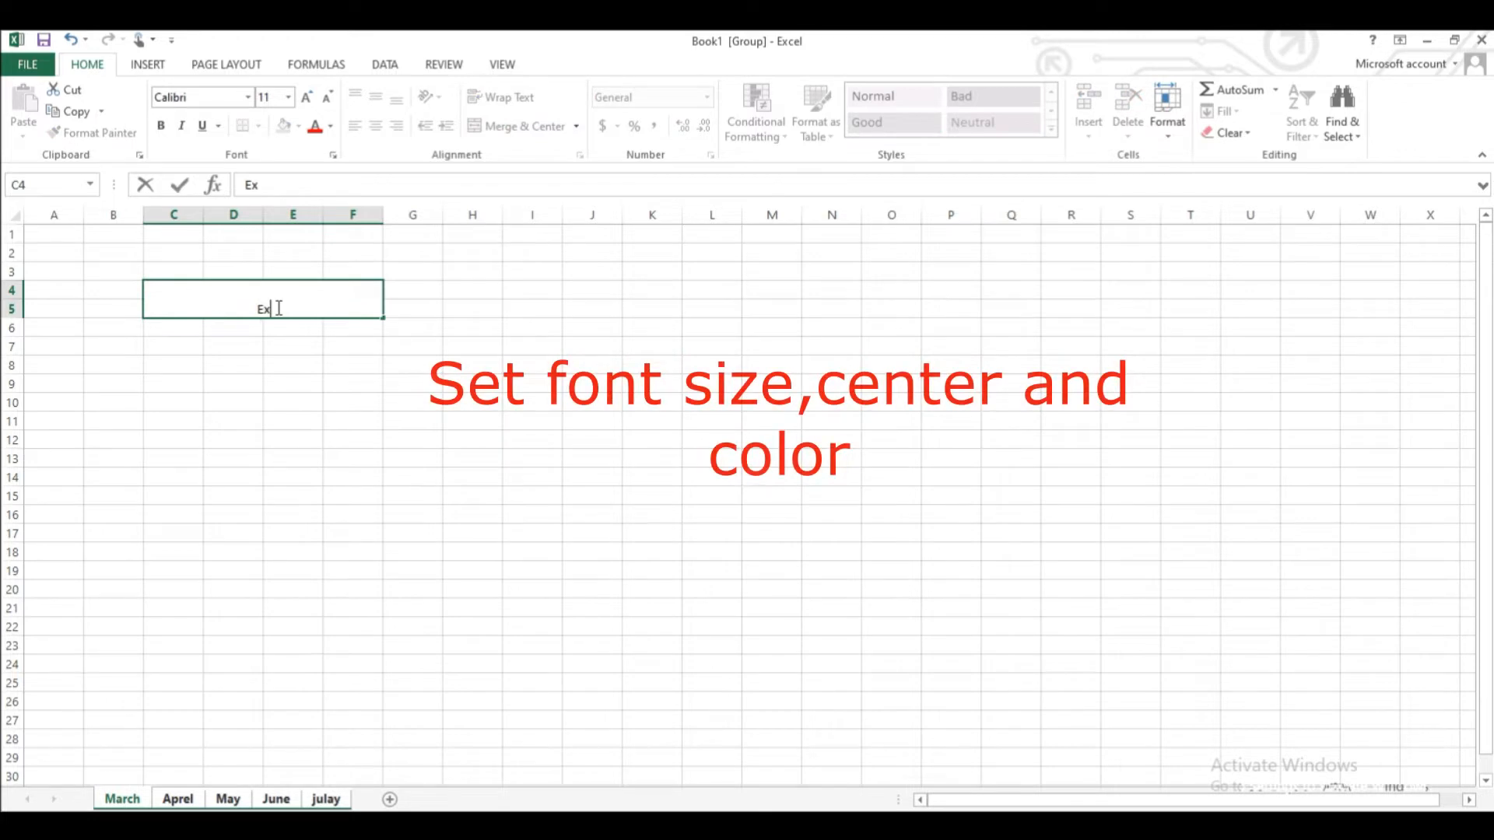
pyautogui.write('pences')
pyautogui.click(293, 347)
# Align the Expences heading to the vertical middle of its merged cell, with its text centered horizontally.
pyautogui.click(300, 308)
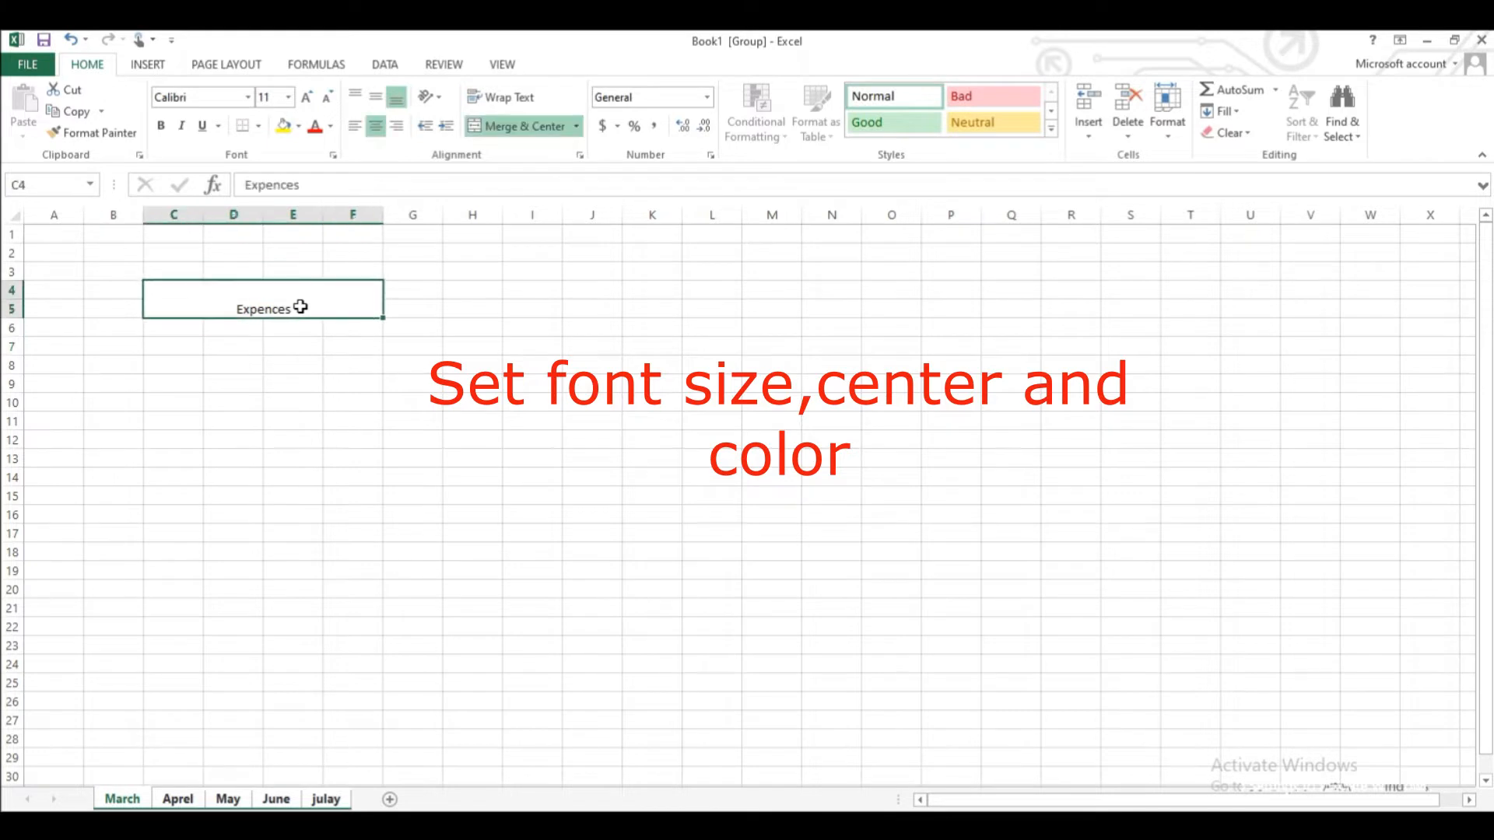
pyautogui.click(376, 99)
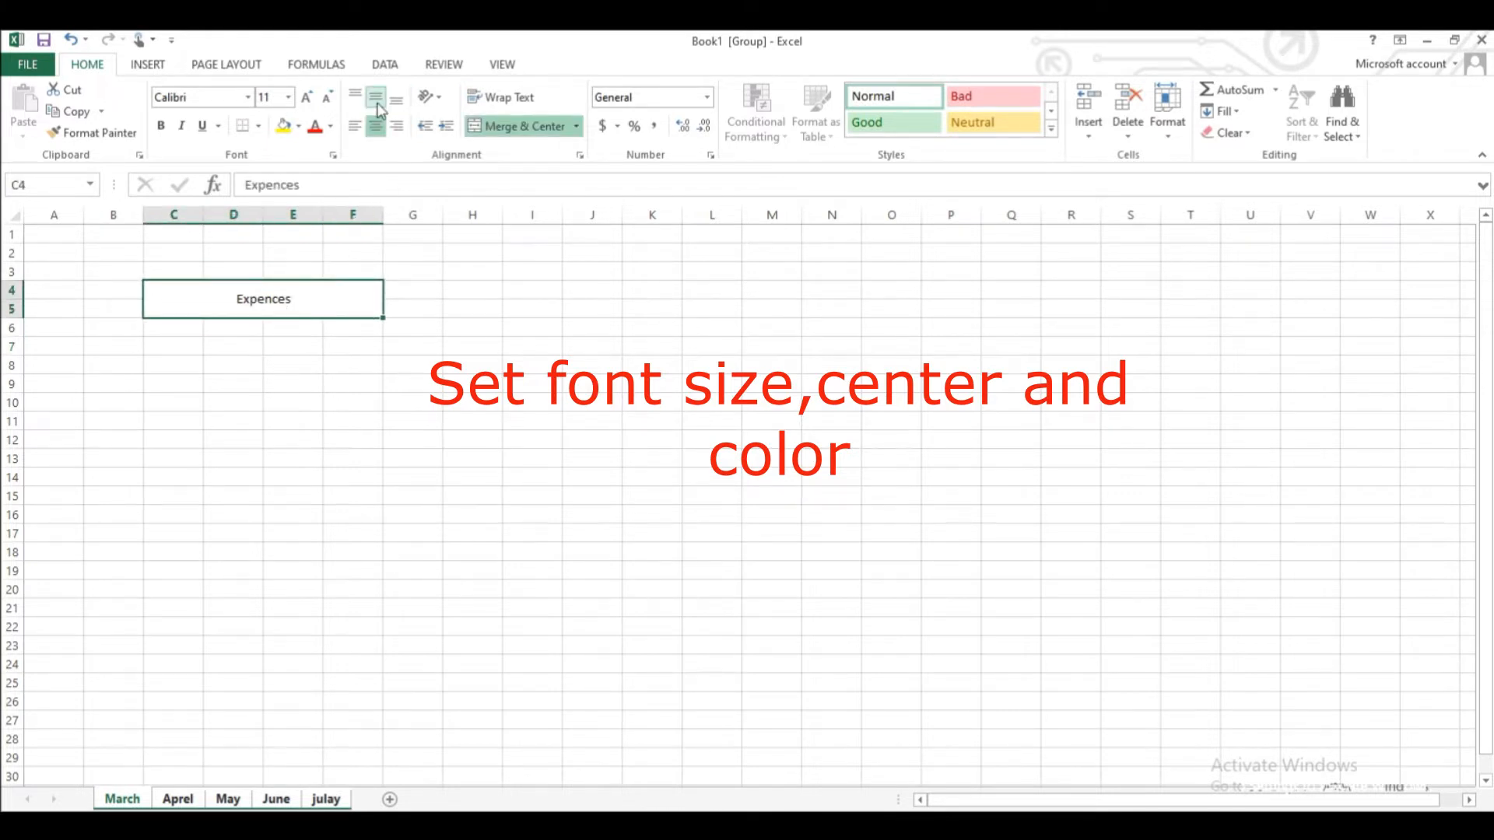
pyautogui.click(376, 128)
pyautogui.click(376, 129)
# Increase the Expences heading's font size to 18 and fill its merged cell with yellow.
pyautogui.click(308, 97)
pyautogui.click(308, 97)
pyautogui.click(308, 97)
pyautogui.click(308, 97)
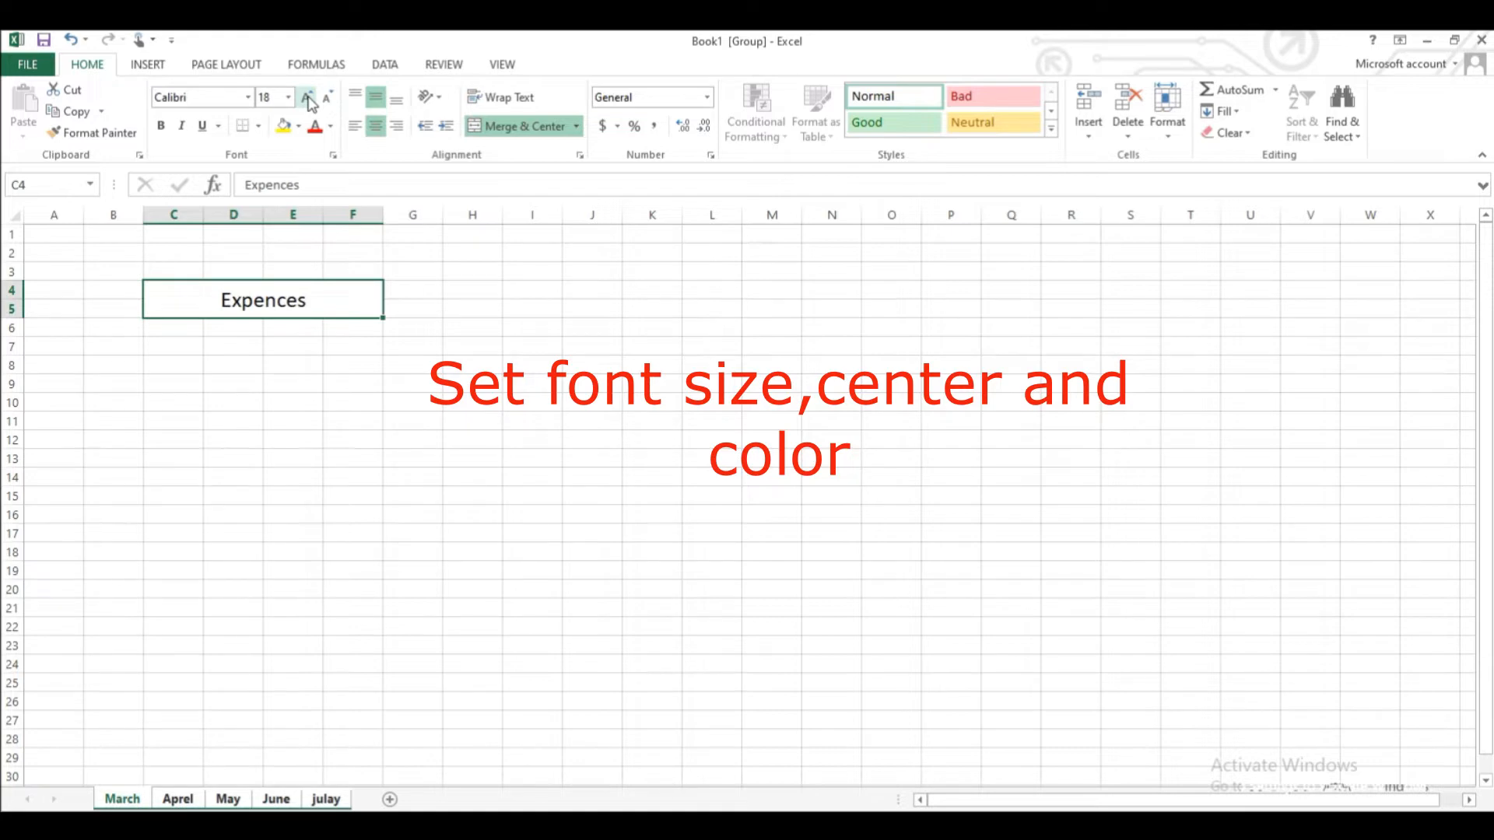
pyautogui.click(283, 126)
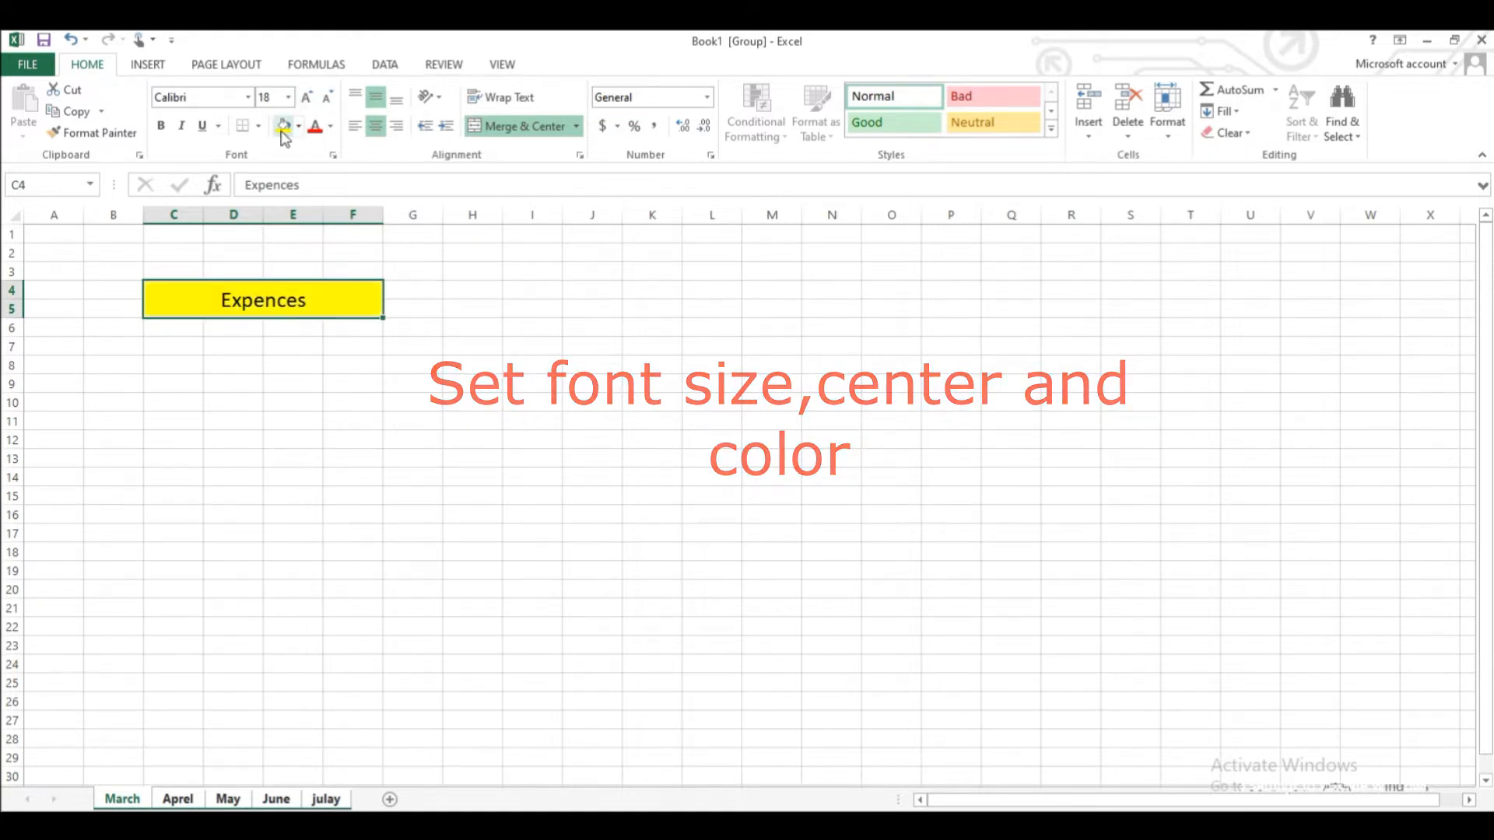
pyautogui.click(299, 403)
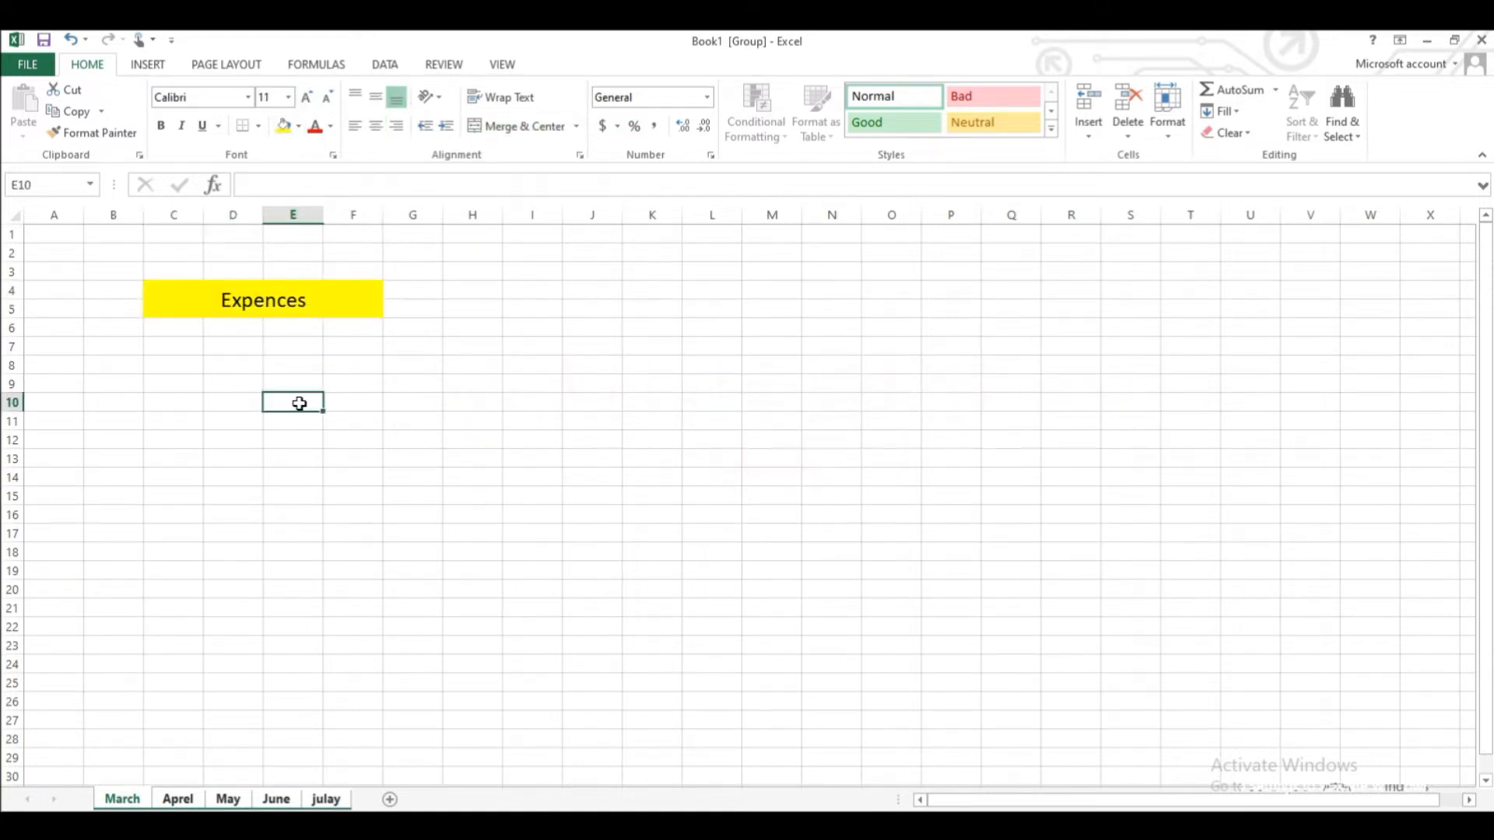
# Enter the column headers items, Quantity, Rate and Total in cells C7 to F7.
pyautogui.click(178, 354)
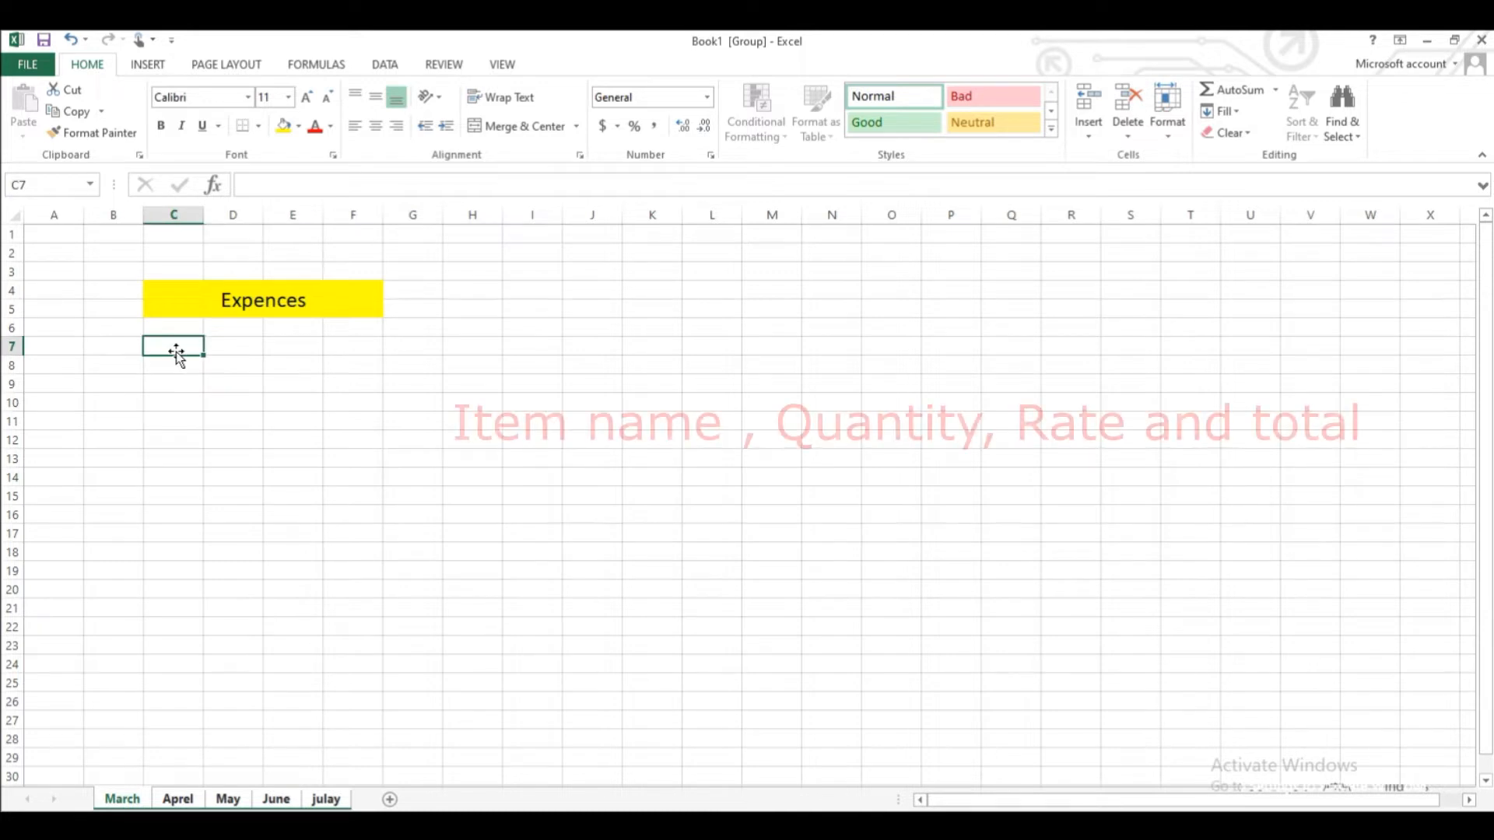
pyautogui.write('items')
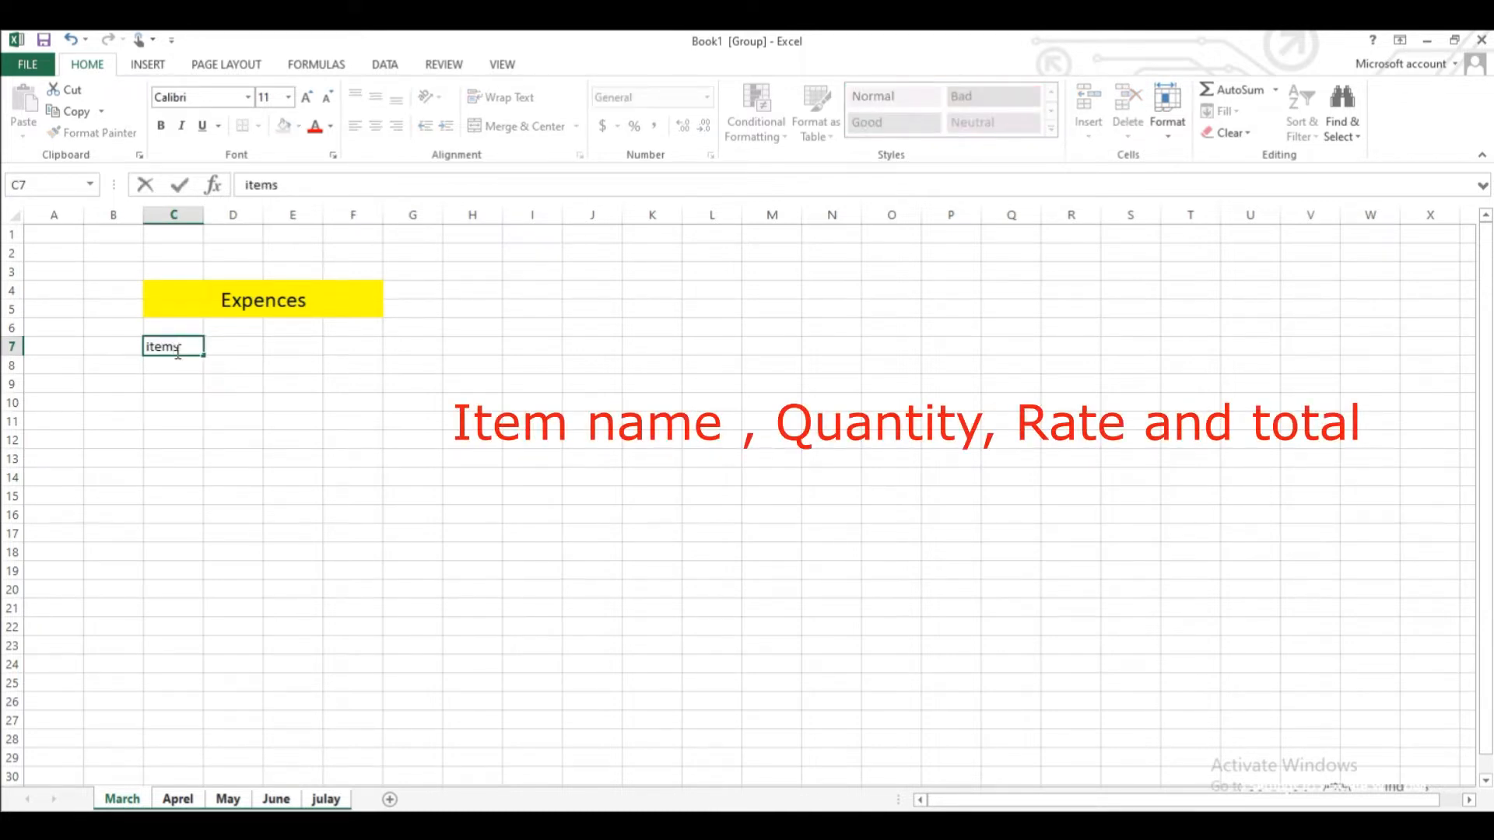
pyautogui.press('Tab')
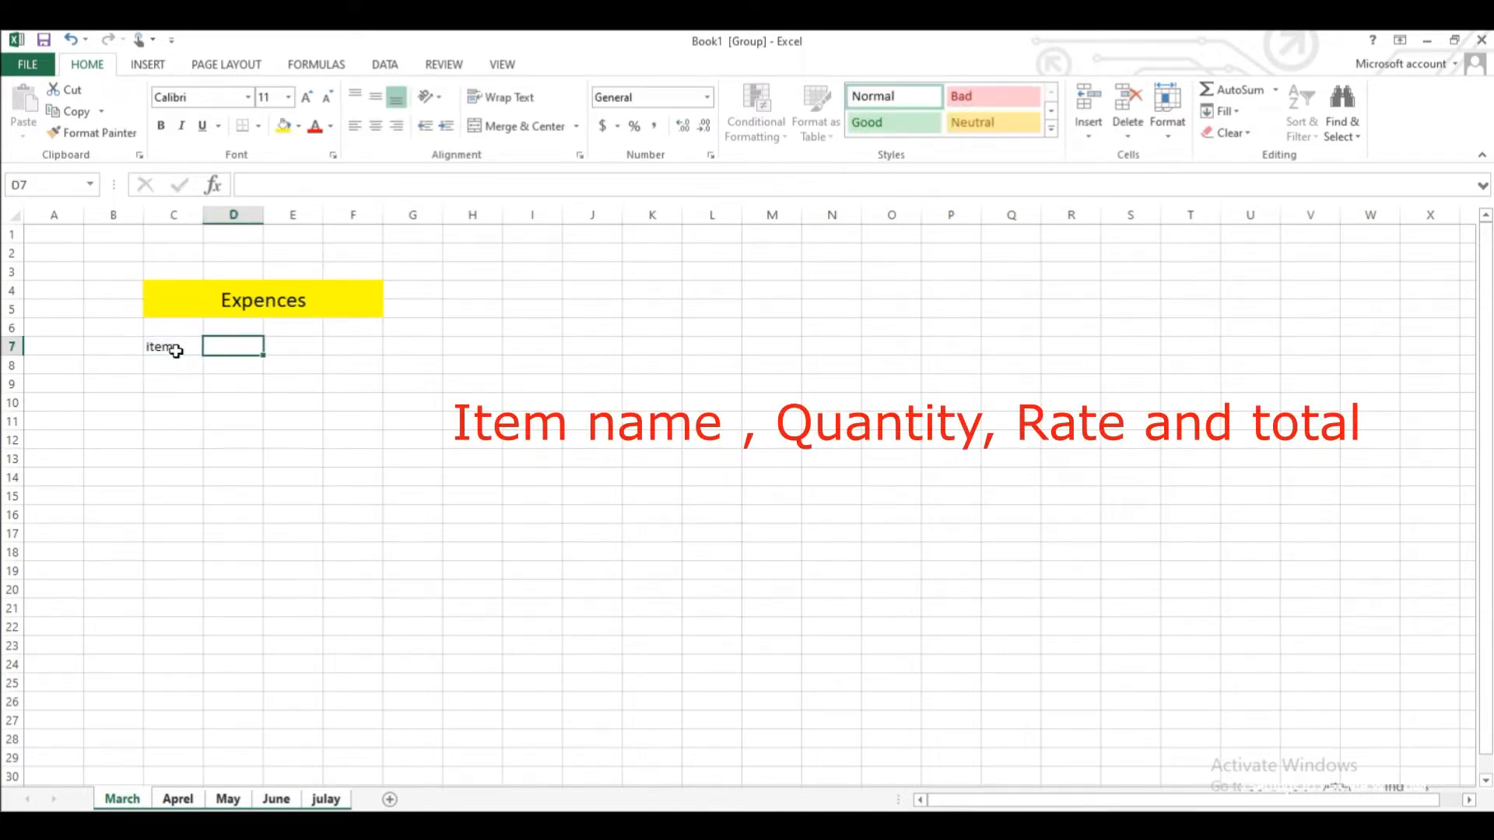
pyautogui.write('Quantity')
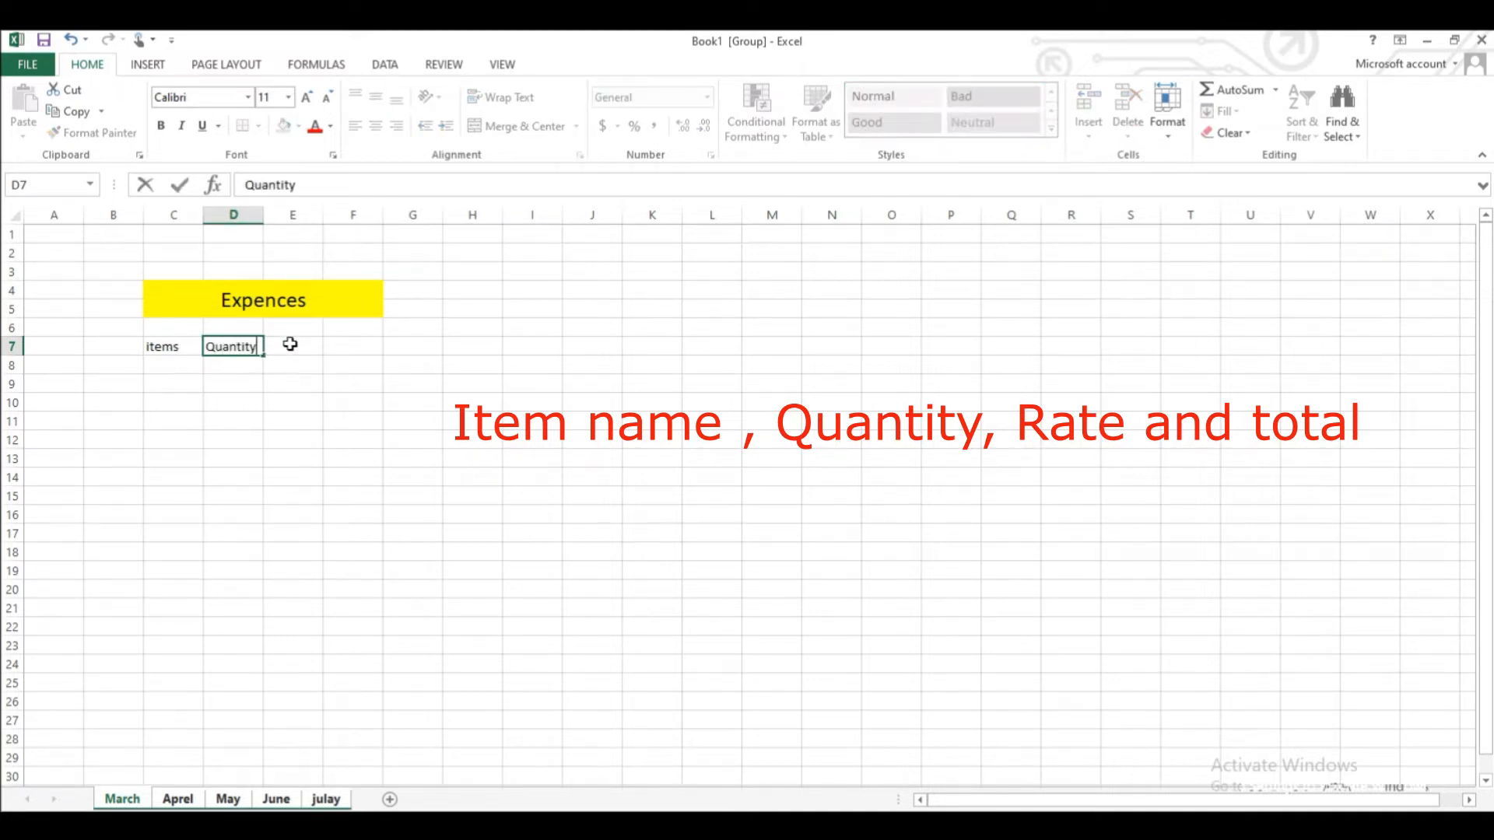
pyautogui.press('Tab')
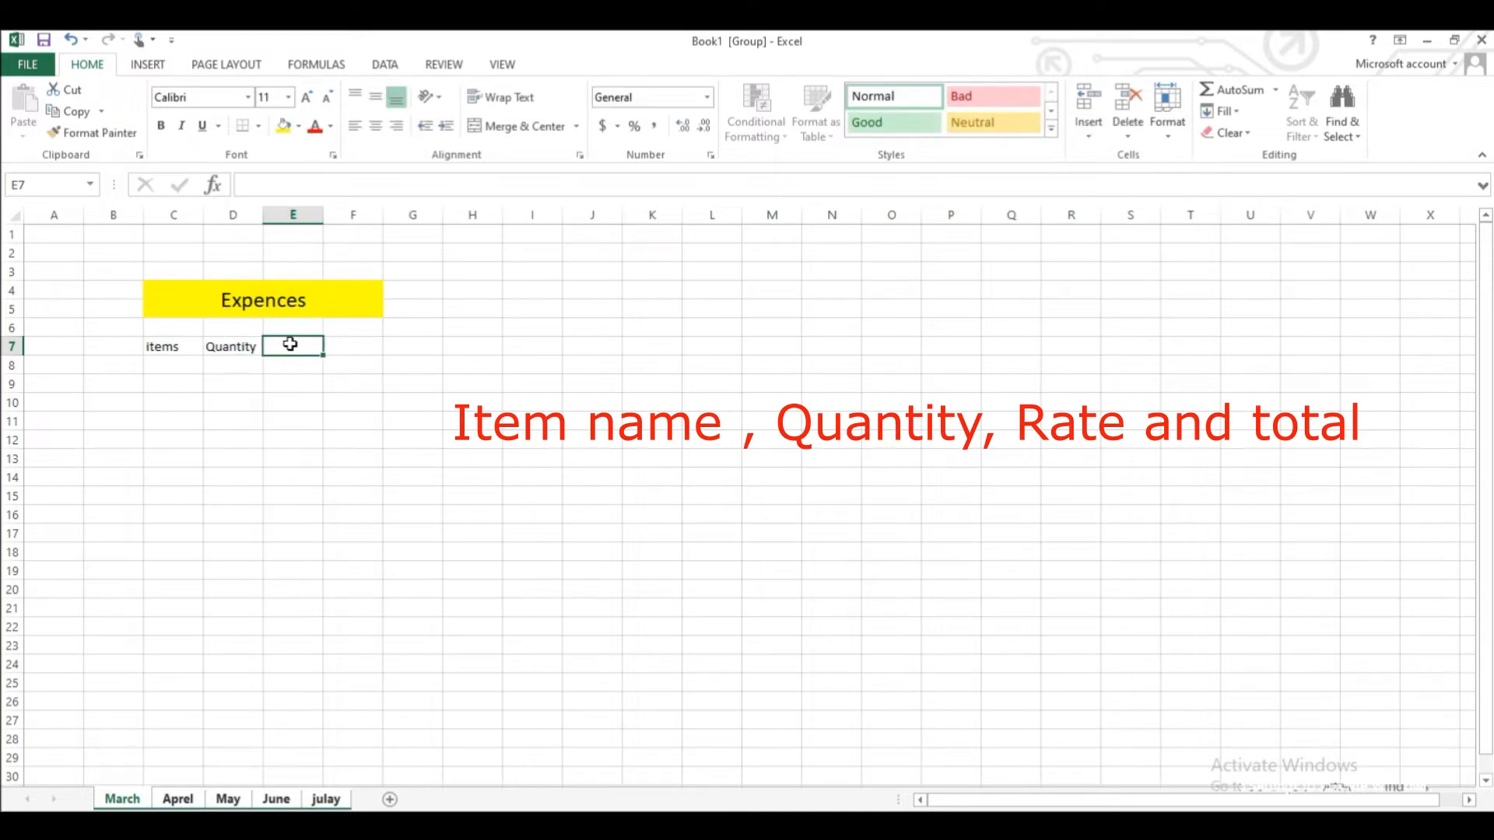
pyautogui.write('Rate')
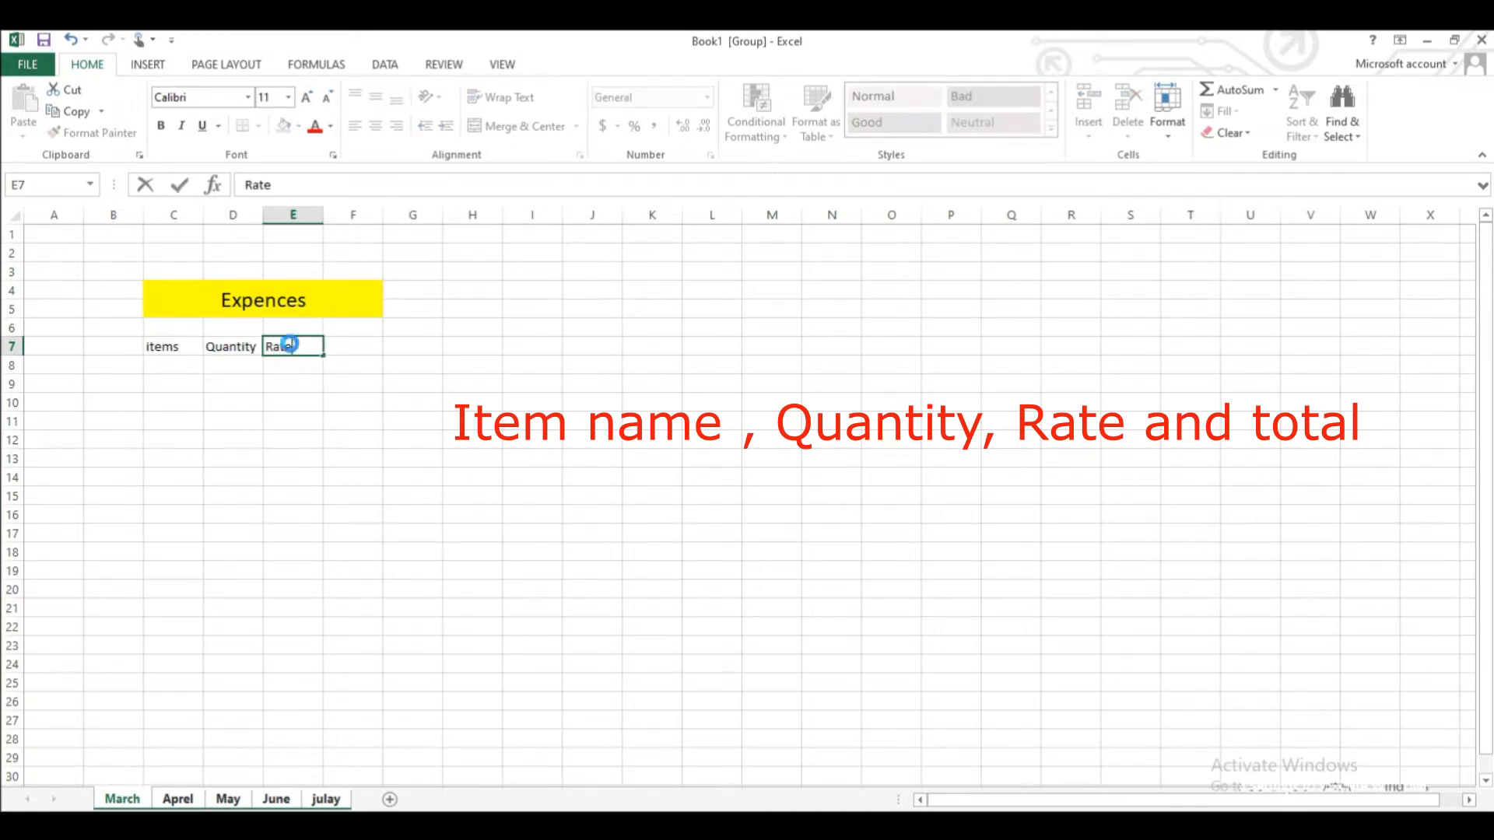
pyautogui.press('Tab')
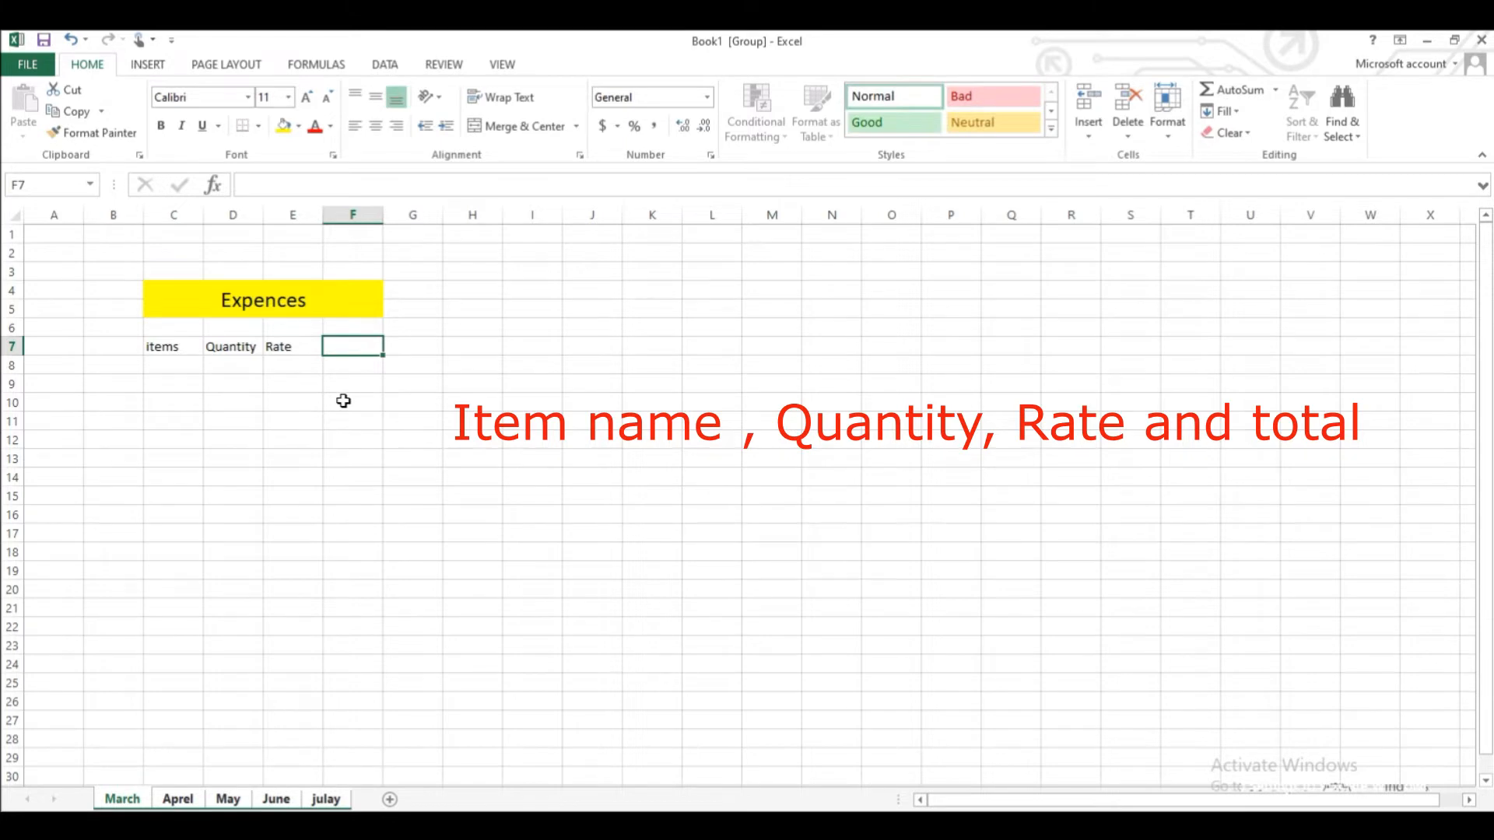
pyautogui.write('Total')
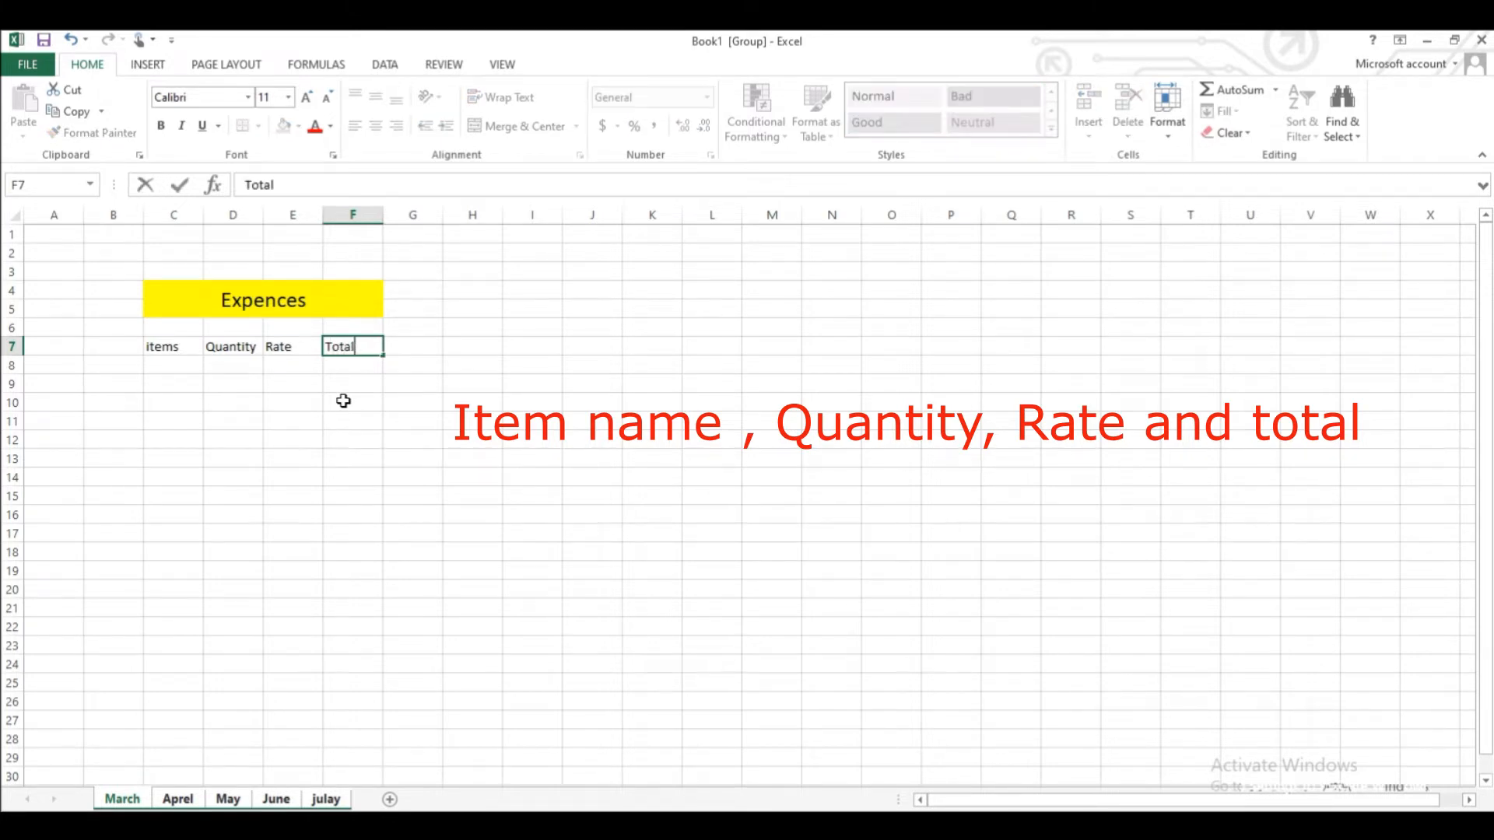
pyautogui.click(293, 436)
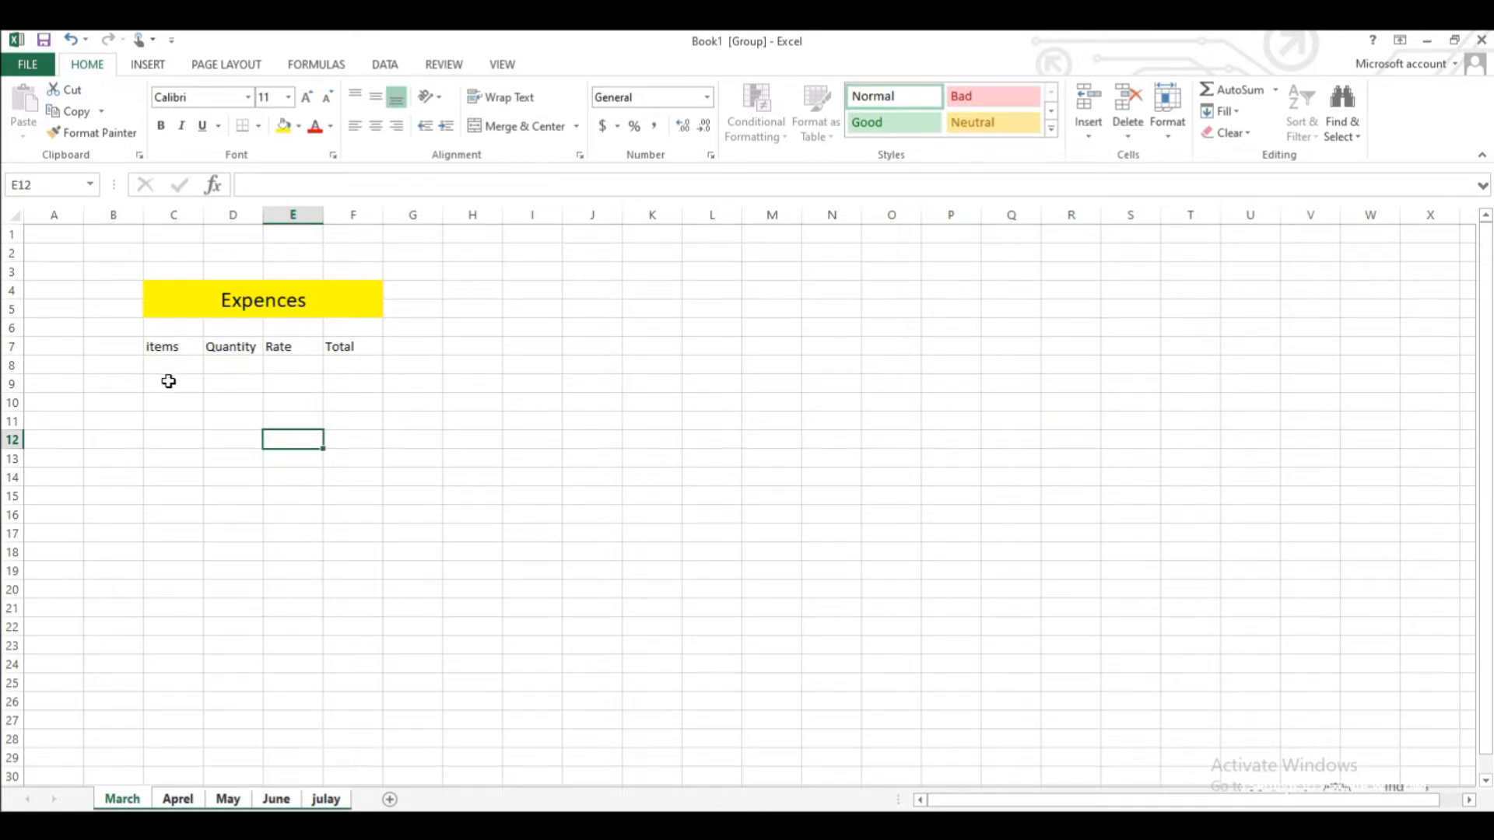
# List the expense items "Home Rent" in C9 and "E bill" in C10.
pyautogui.click(169, 381)
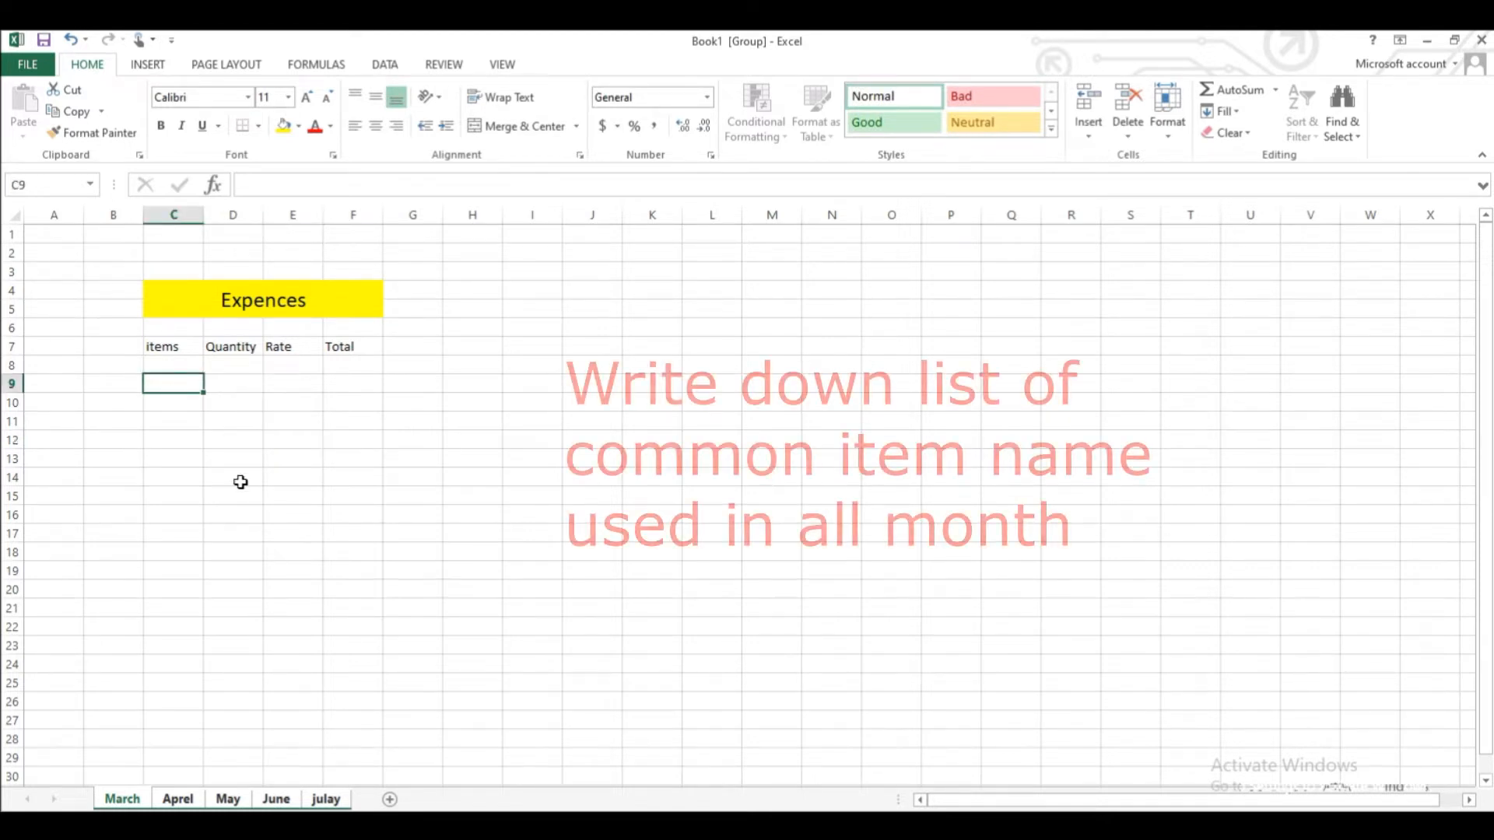
pyautogui.write('Home')
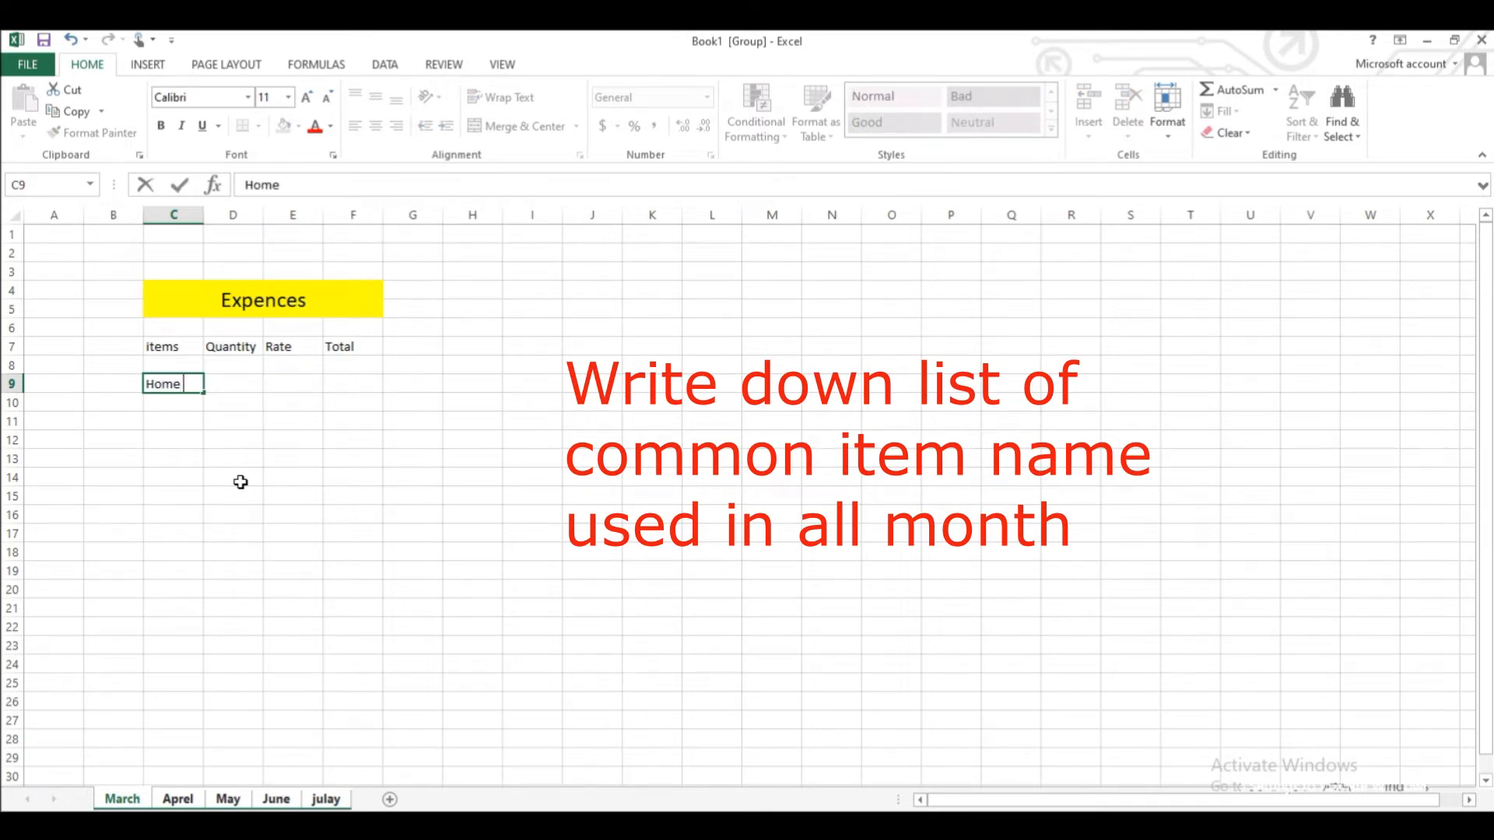
pyautogui.write(' Rent')
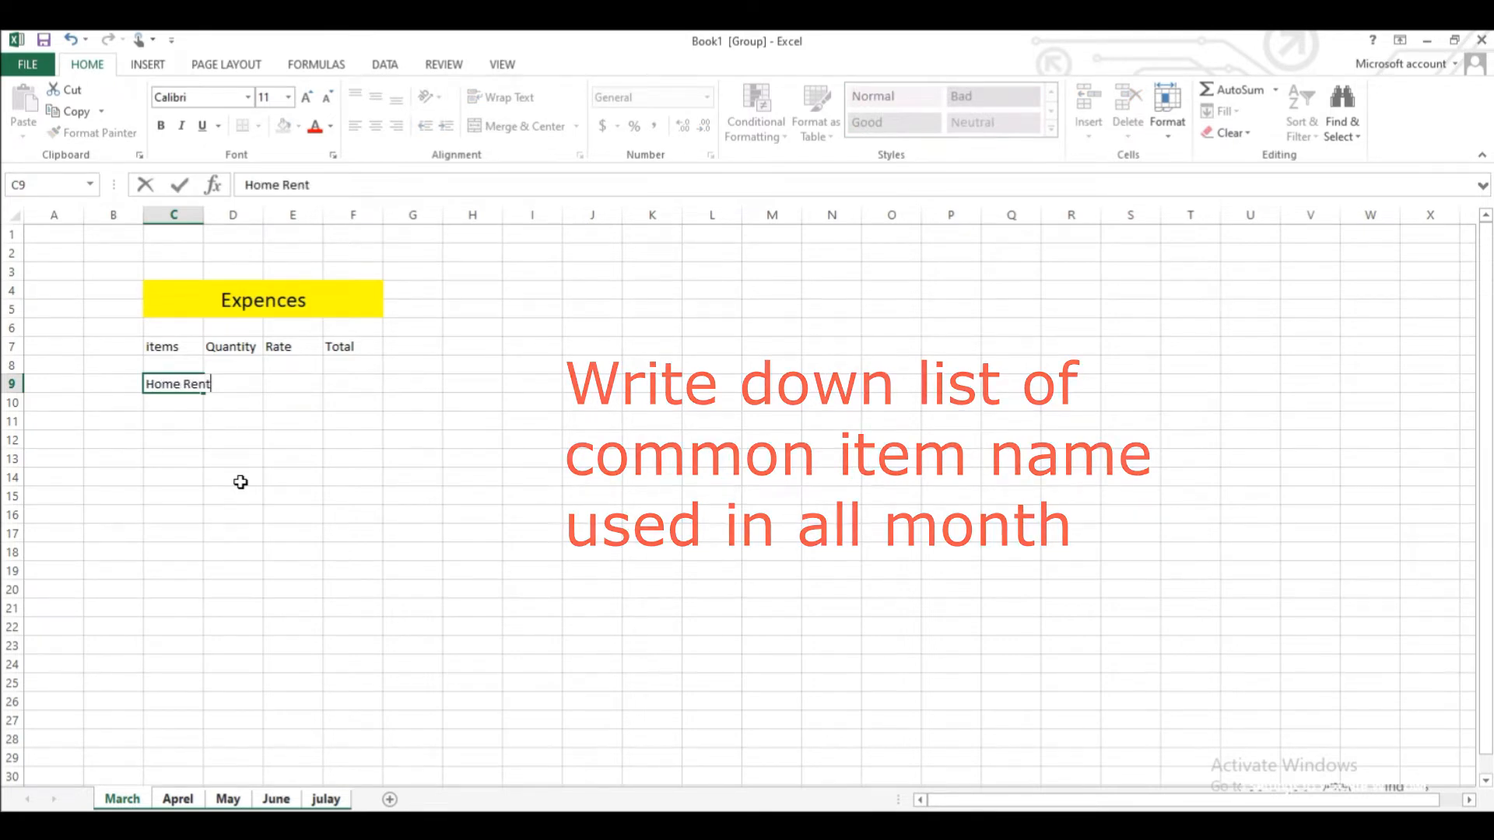
pyautogui.press('Return')
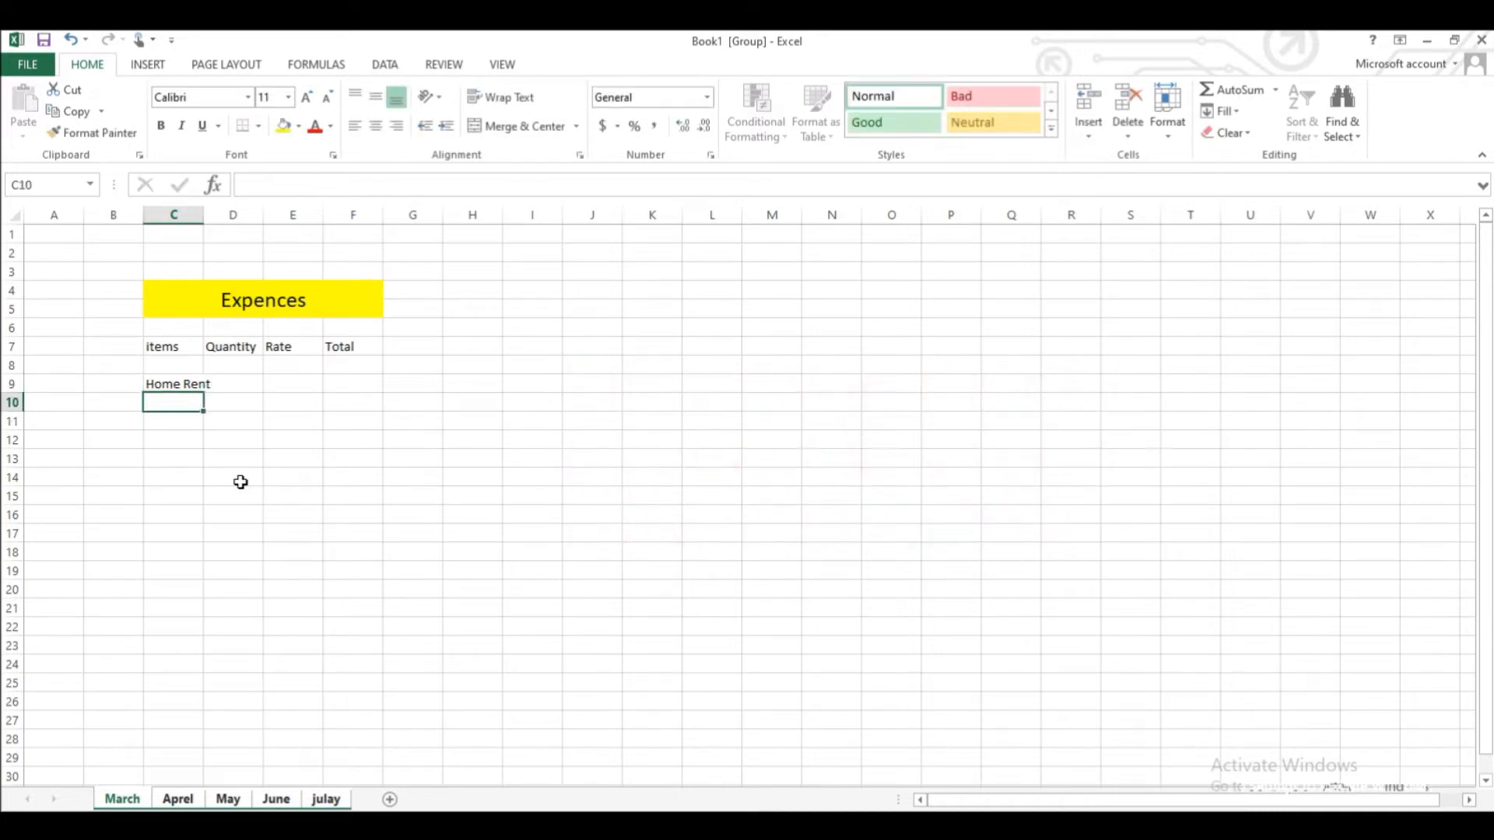
pyautogui.write('E bill')
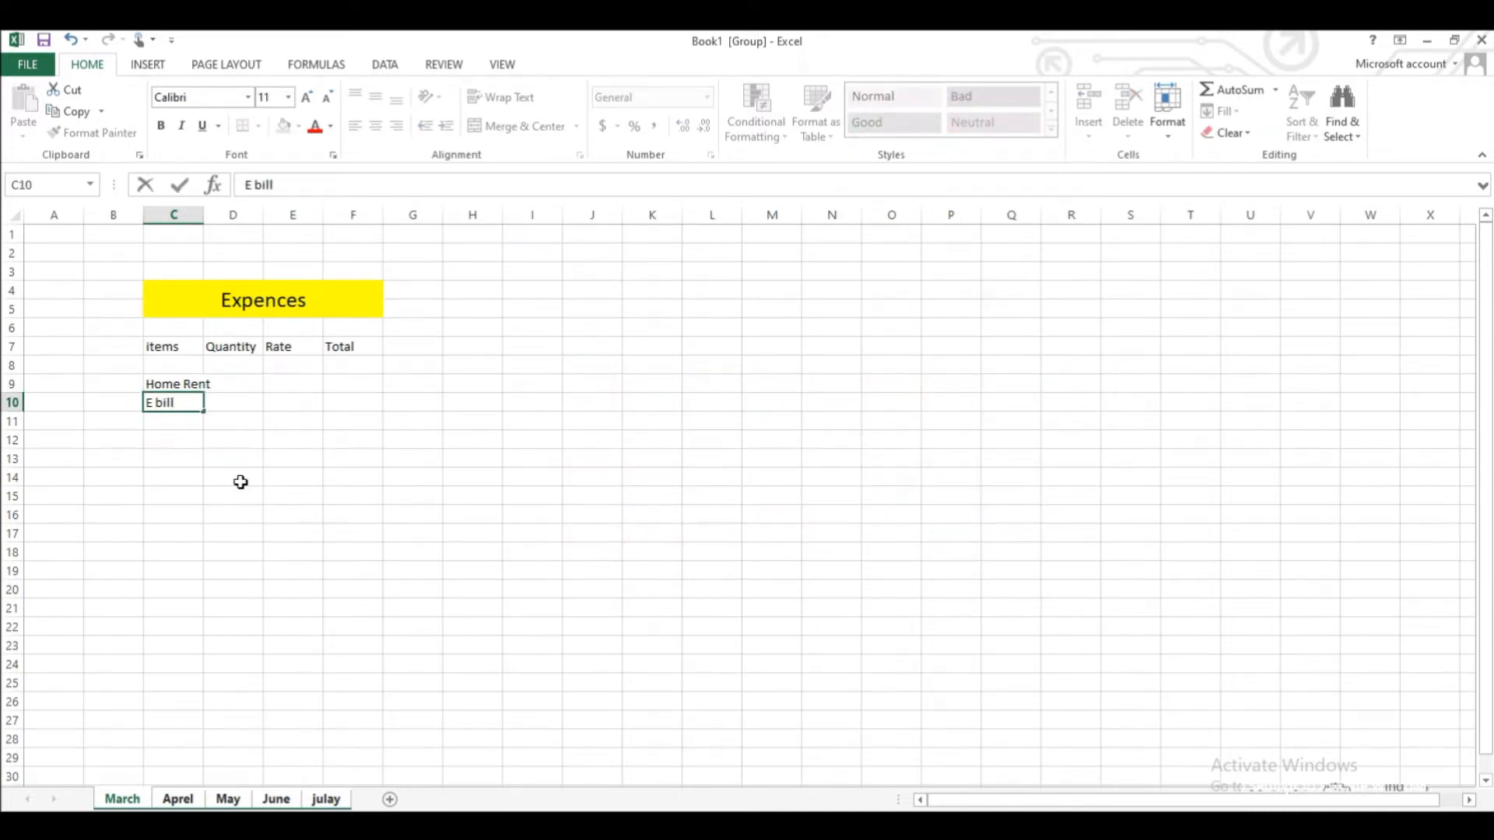
pyautogui.press('Return')
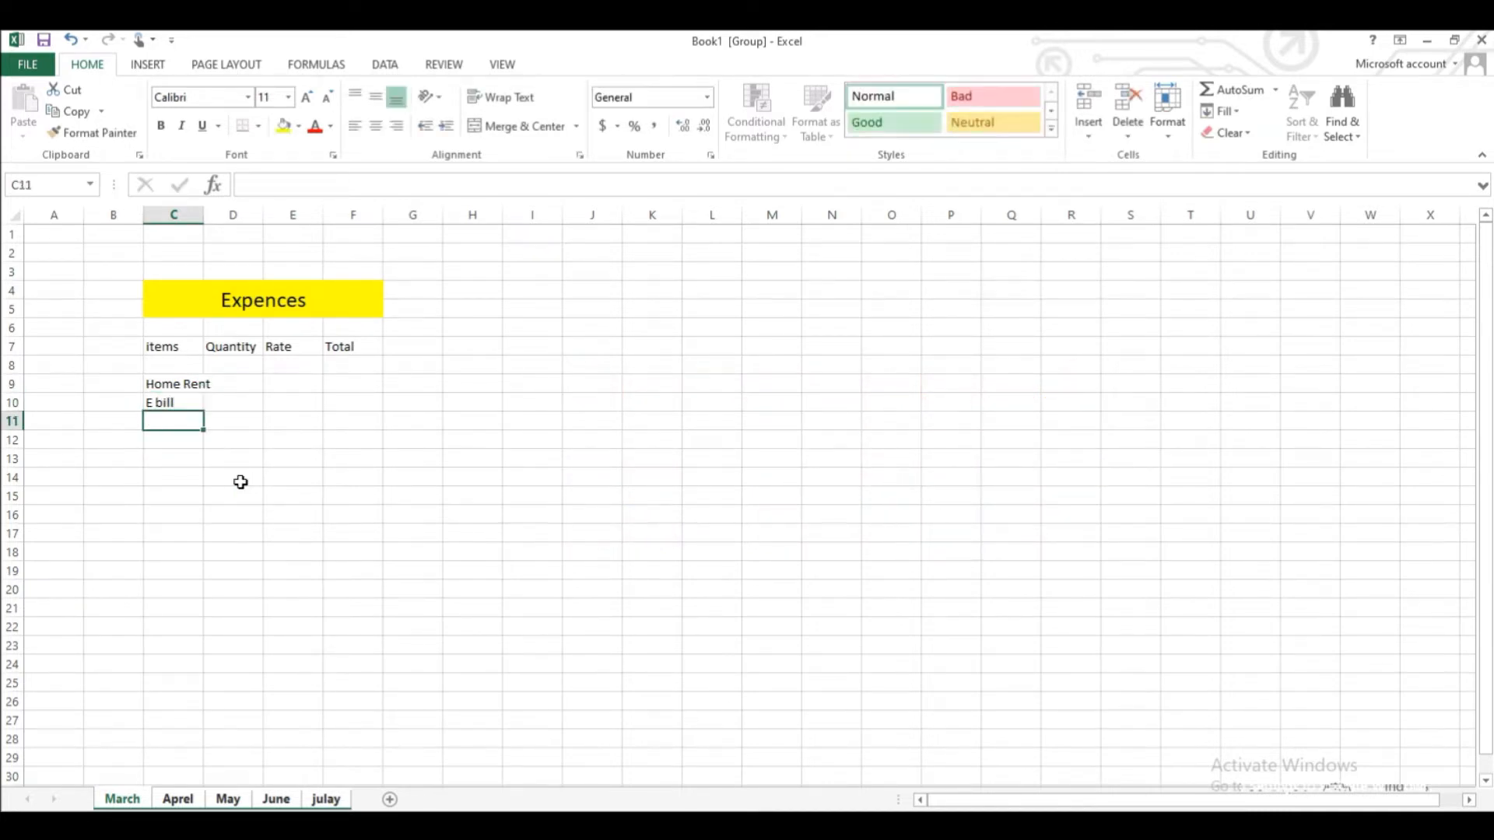
# Enter the expense item "G bill" in C11 and the row label "Total" in C28.
pyautogui.write('G bill')
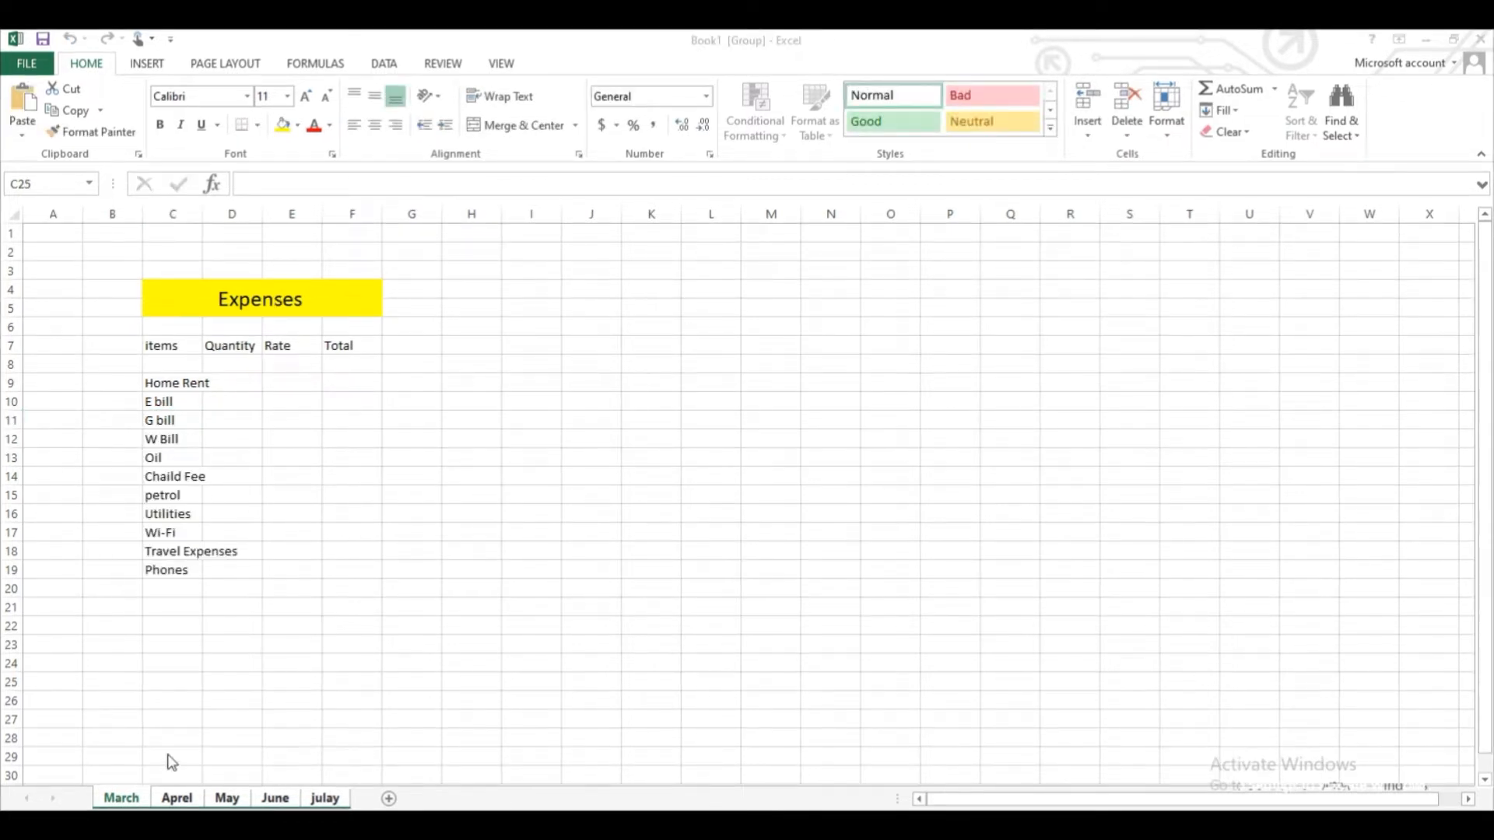
pyautogui.click(172, 745)
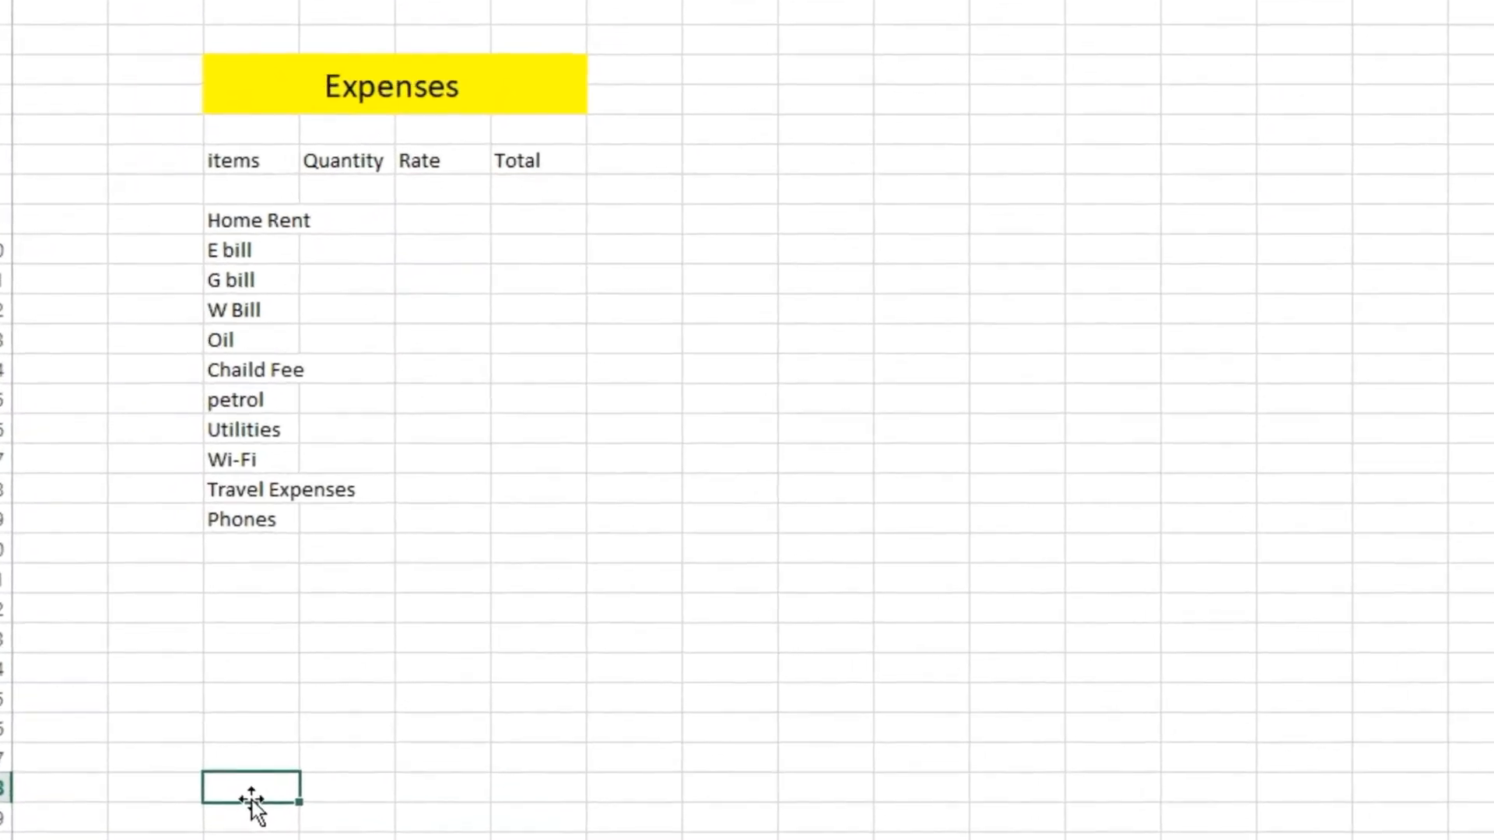
pyautogui.write('T')
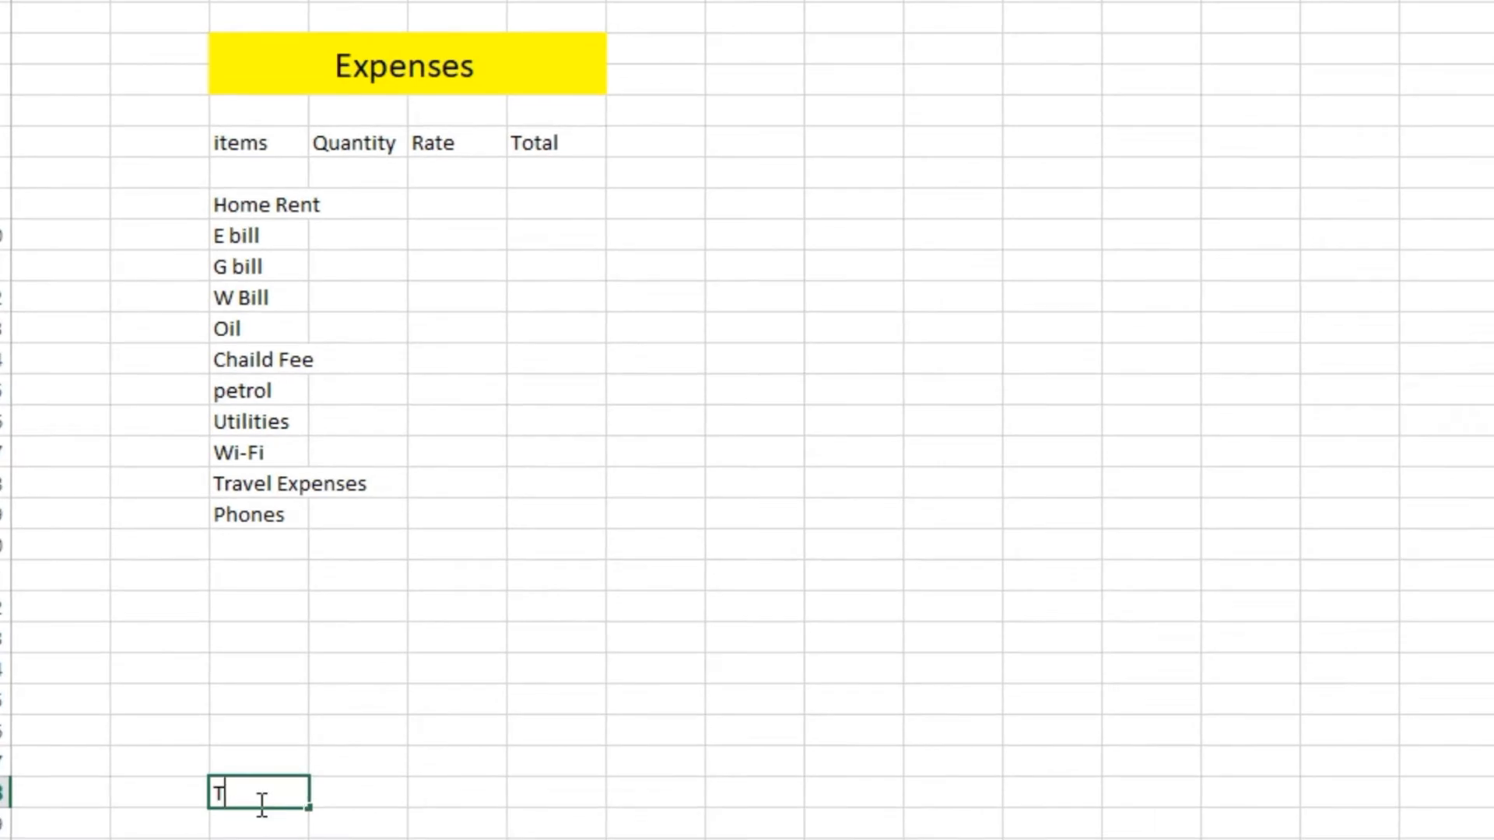
pyautogui.write('otal')
pyautogui.click(710, 511)
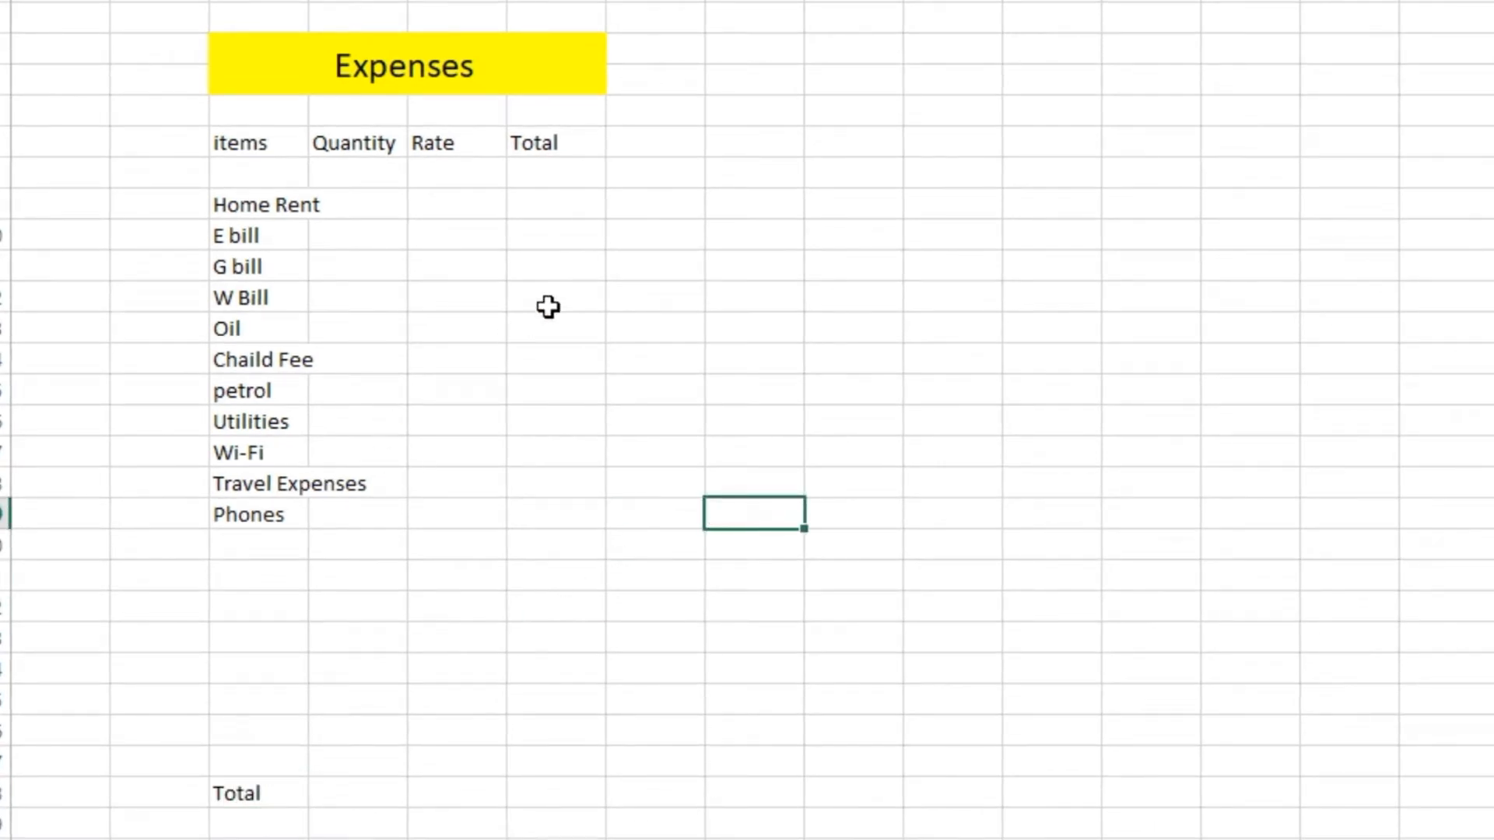
# Calculate quantity times rate in F8 with =D8*E8 and fill the formula down the Total column to F26.
pyautogui.click(551, 178)
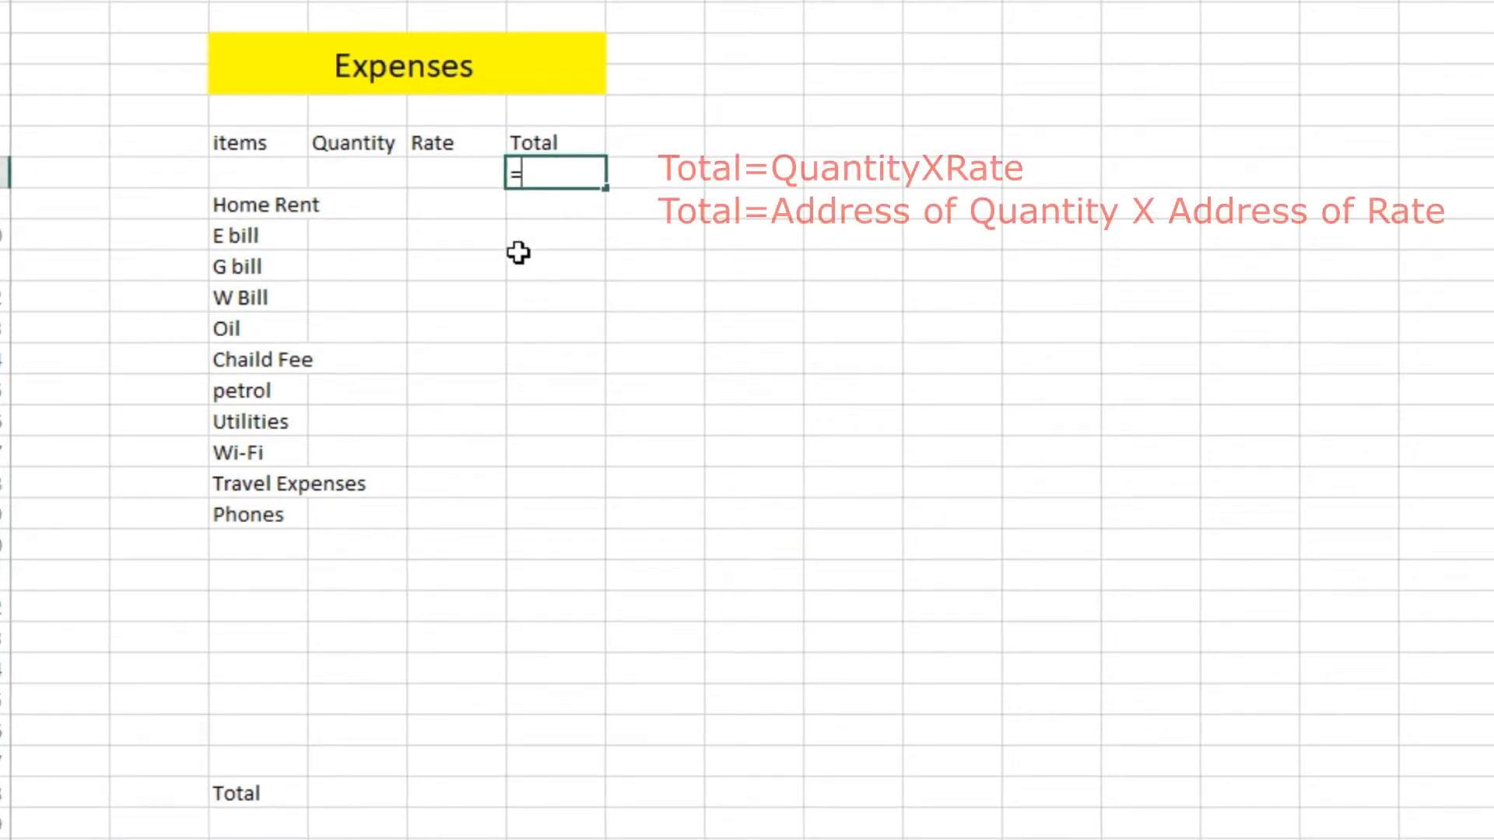
pyautogui.click(358, 185)
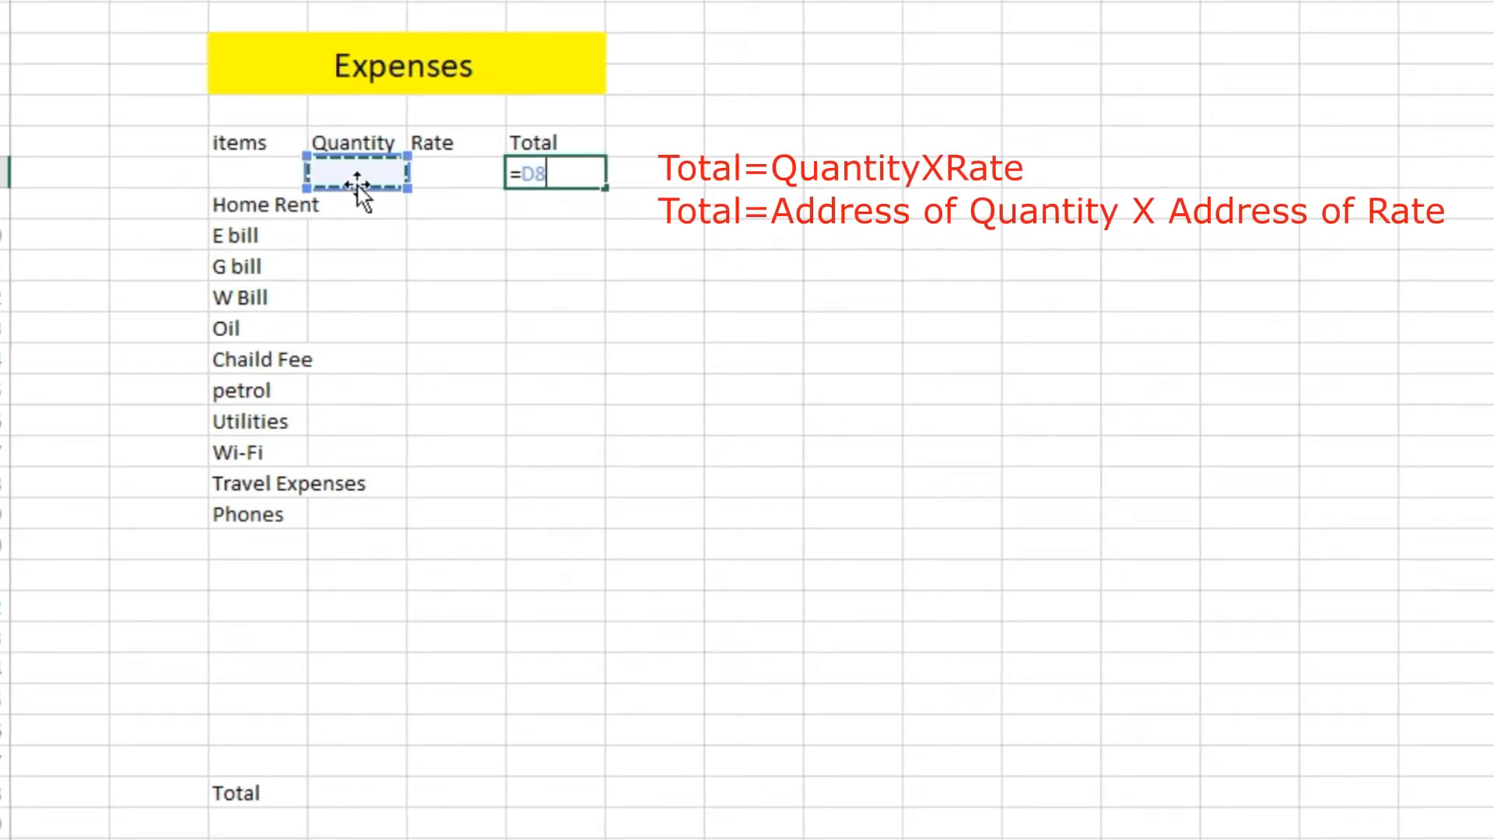
pyautogui.write('*')
pyautogui.click(456, 176)
pyautogui.press('Return')
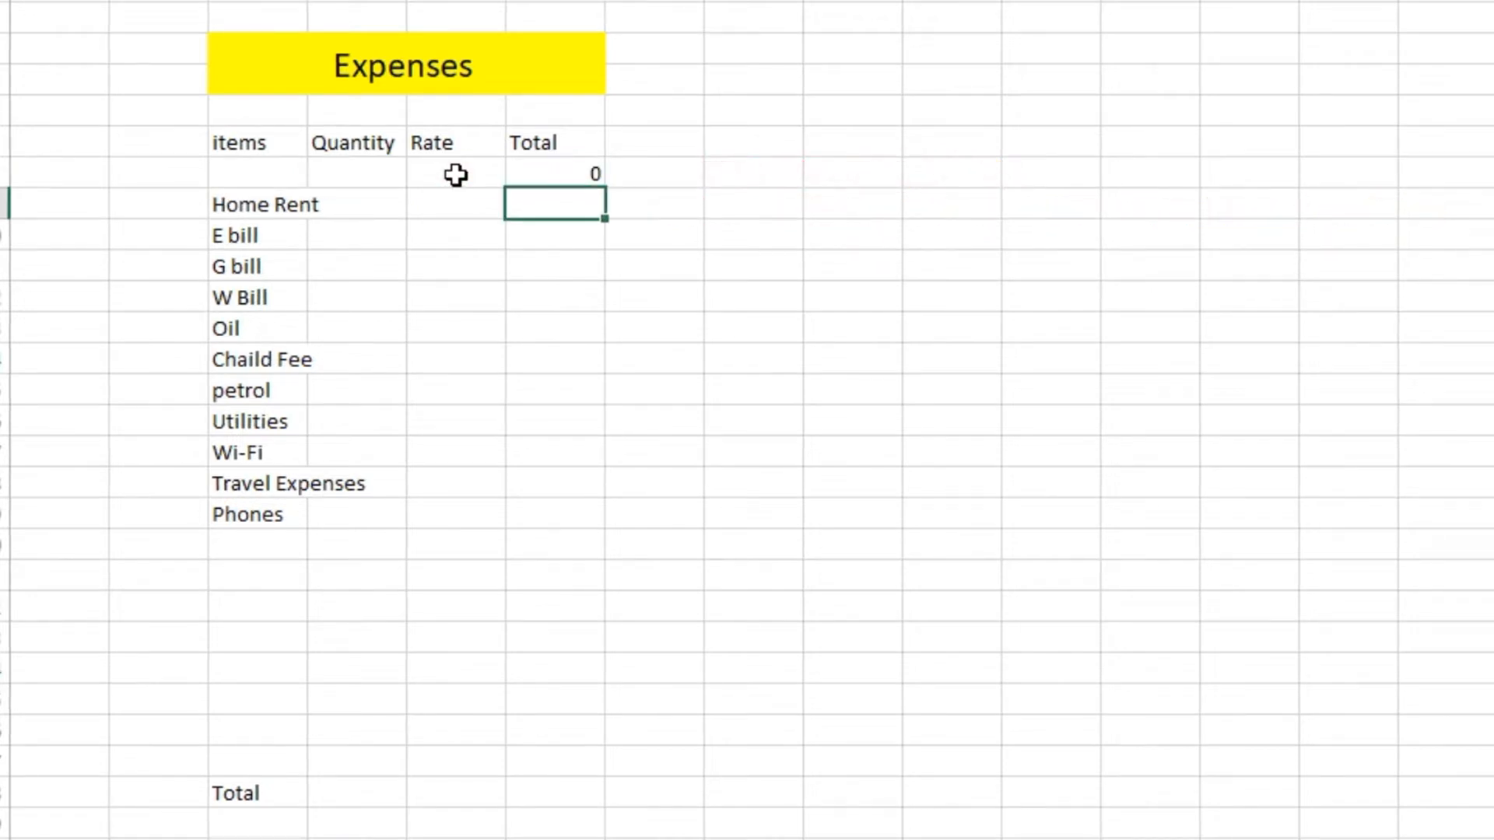
pyautogui.click(565, 174)
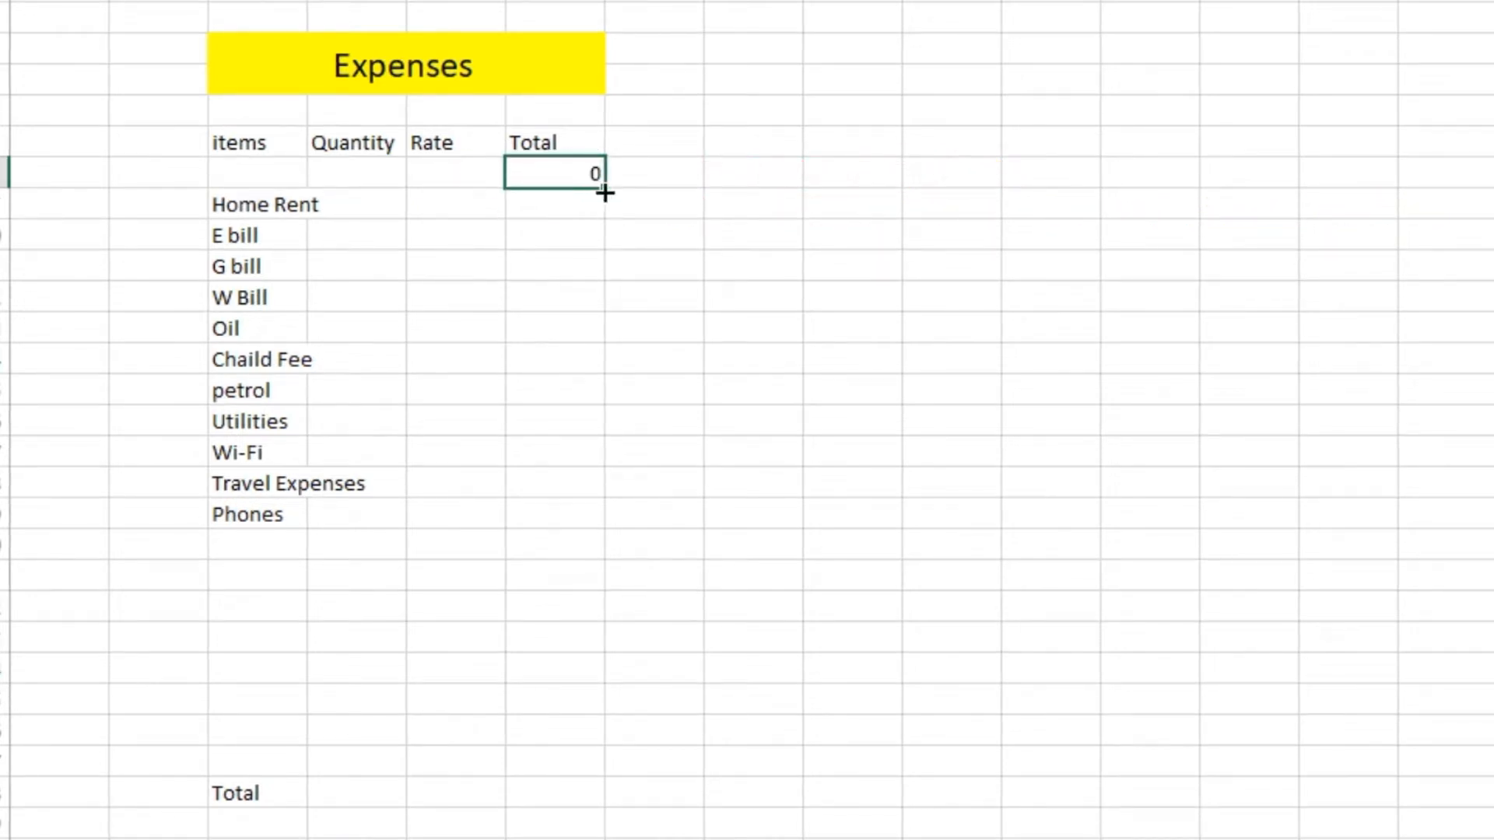
pyautogui.moveTo(605, 192); pyautogui.dragTo(579, 743)
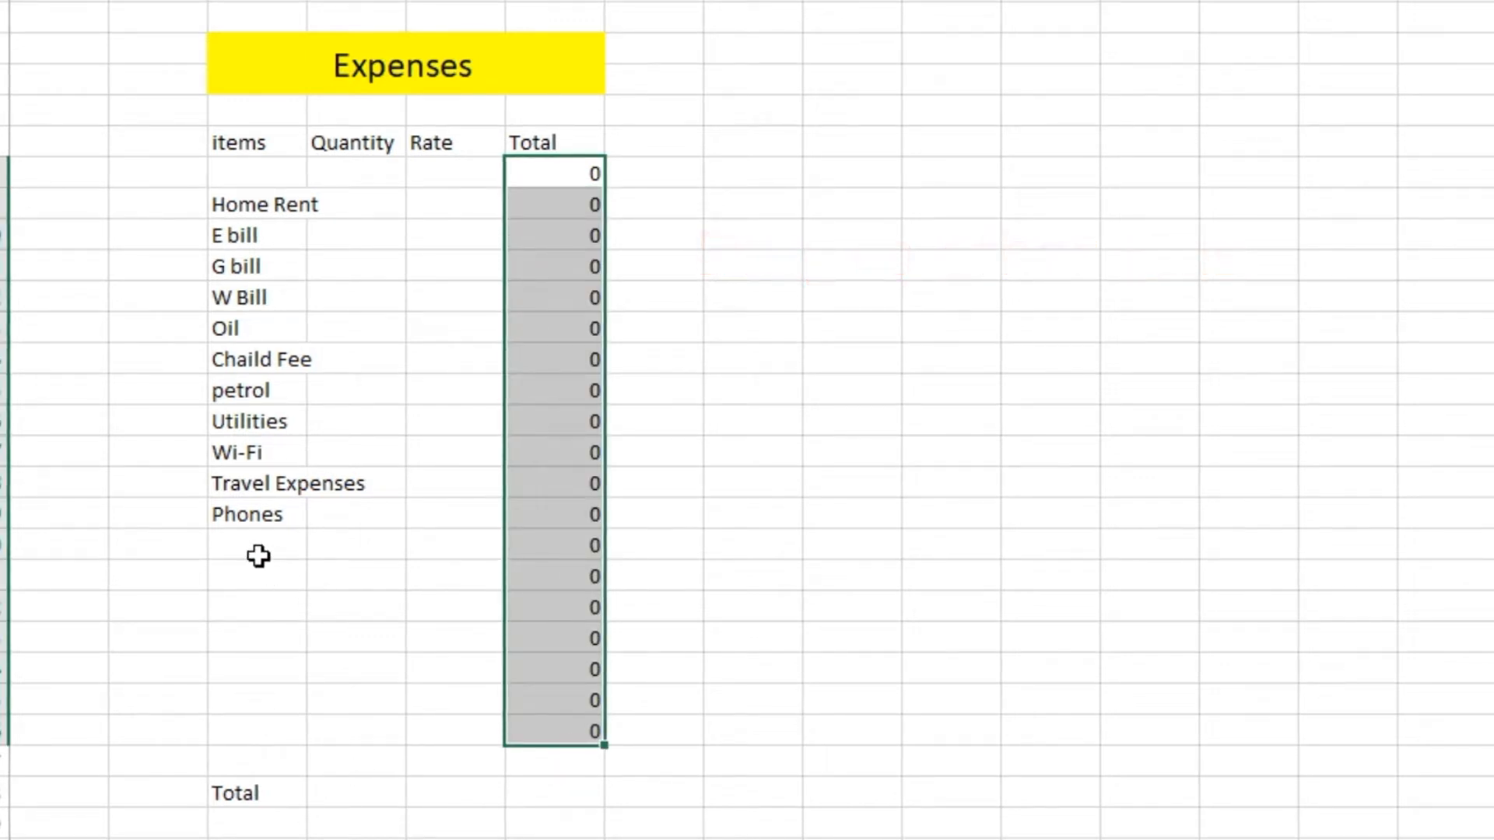
# Sum the expense totals F8 to F26 with a SUM formula in cell F28.
pyautogui.click(530, 790)
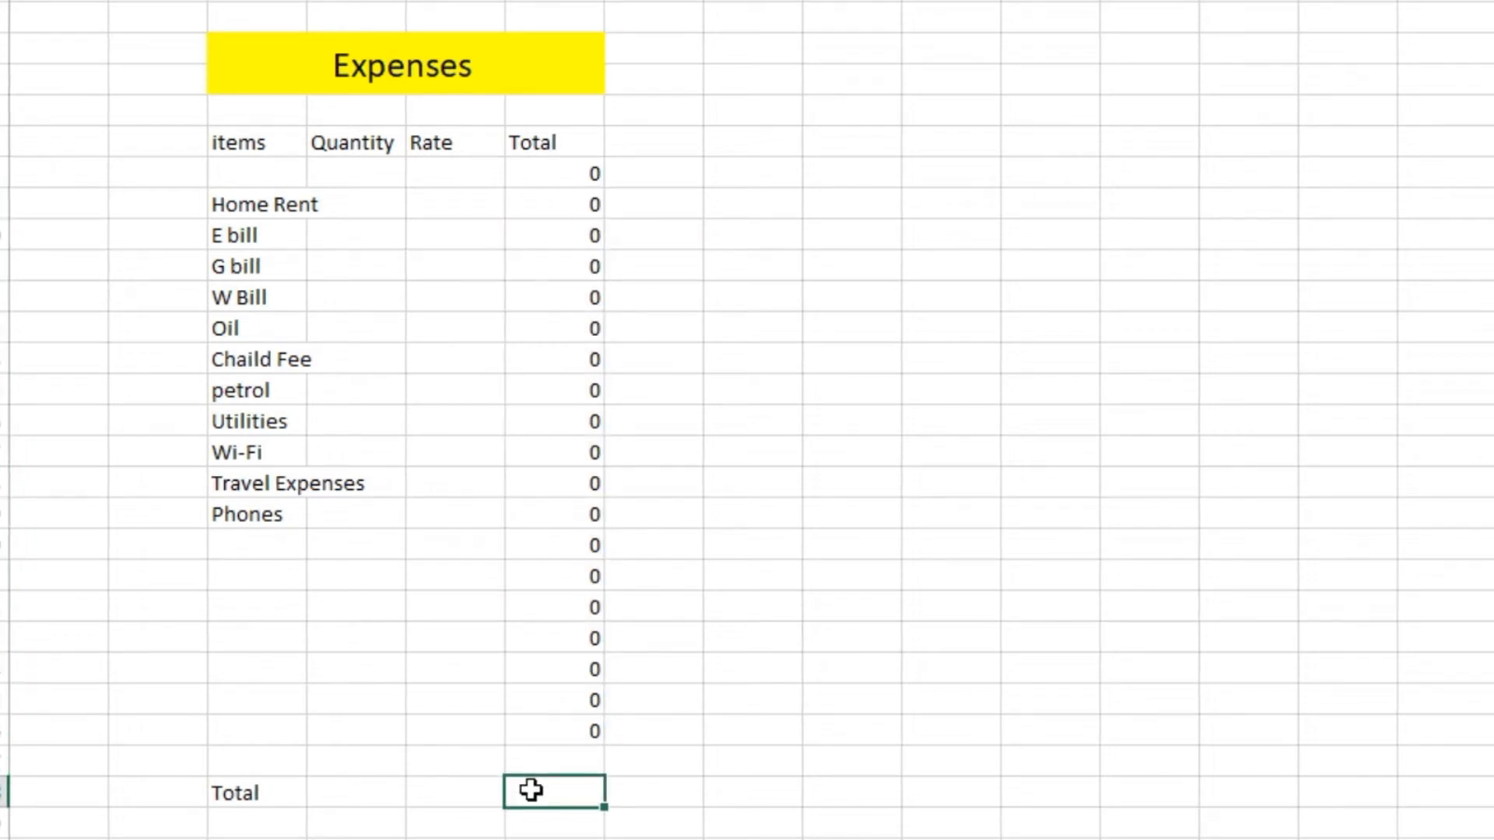
pyautogui.write('=su')
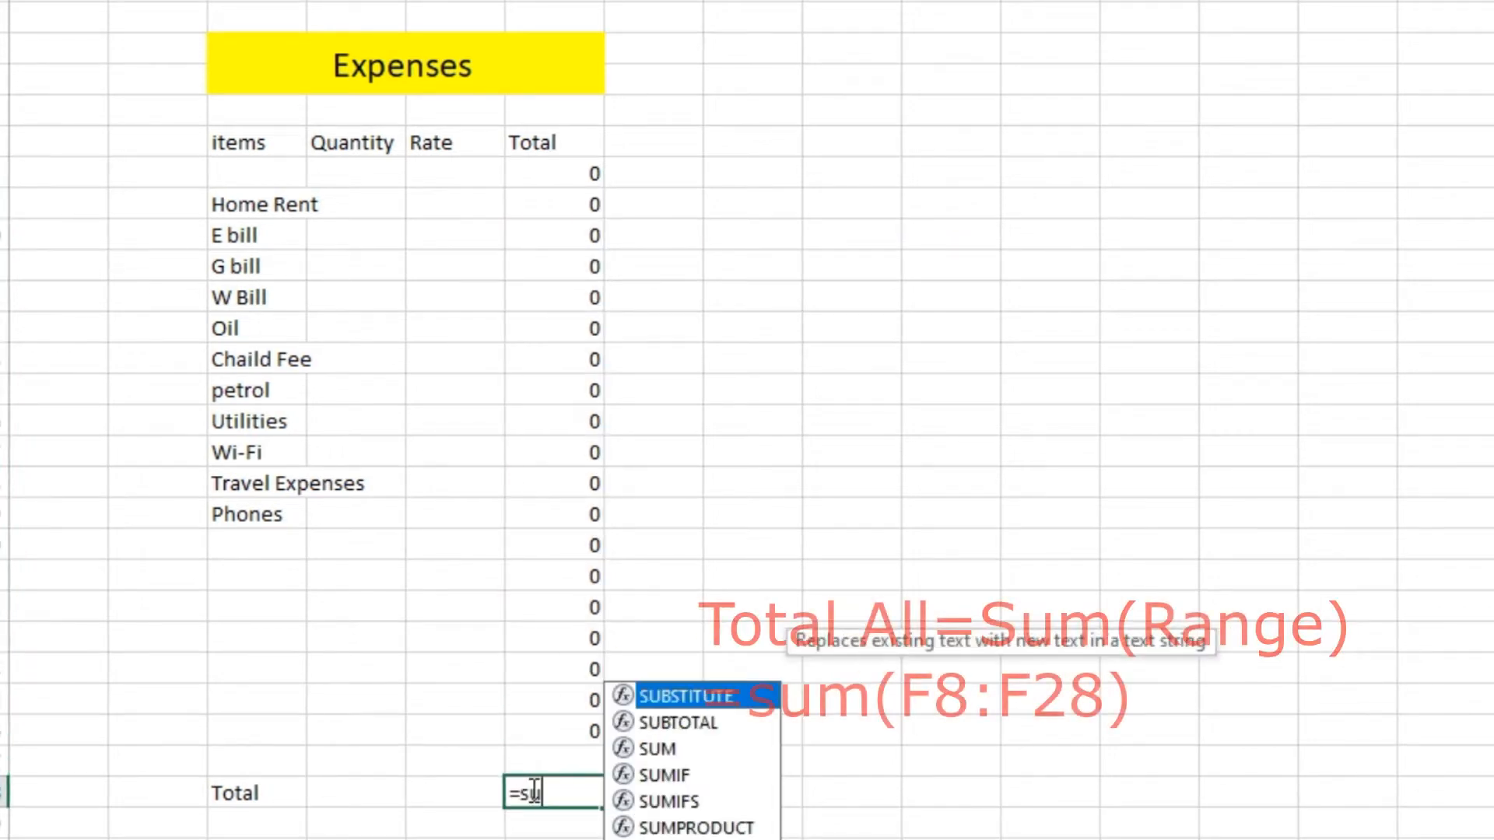
pyautogui.write('m(')
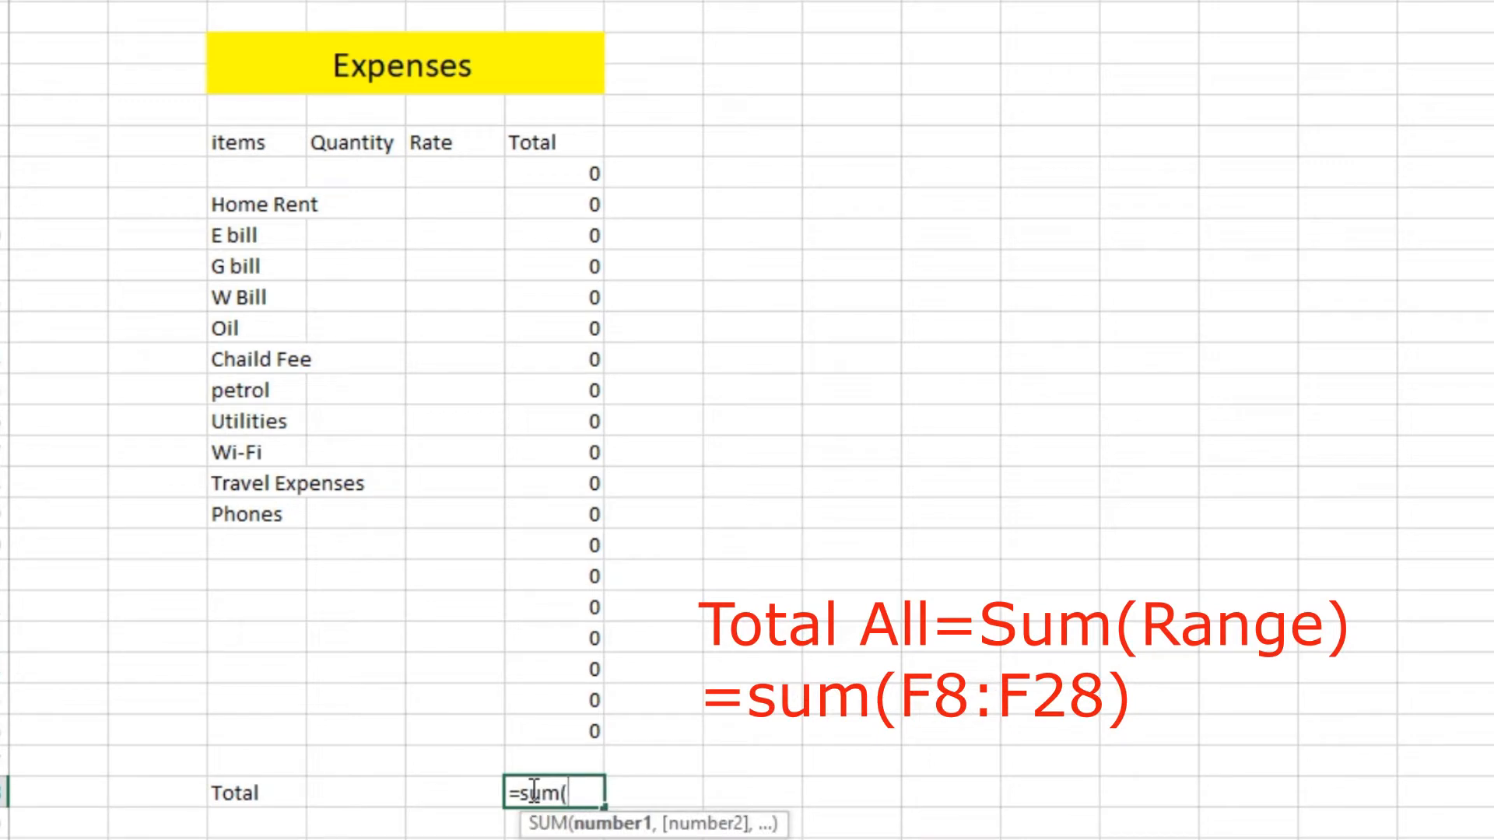
pyautogui.moveTo(582, 183); pyautogui.dragTo(590, 720)
pyautogui.press('Return')
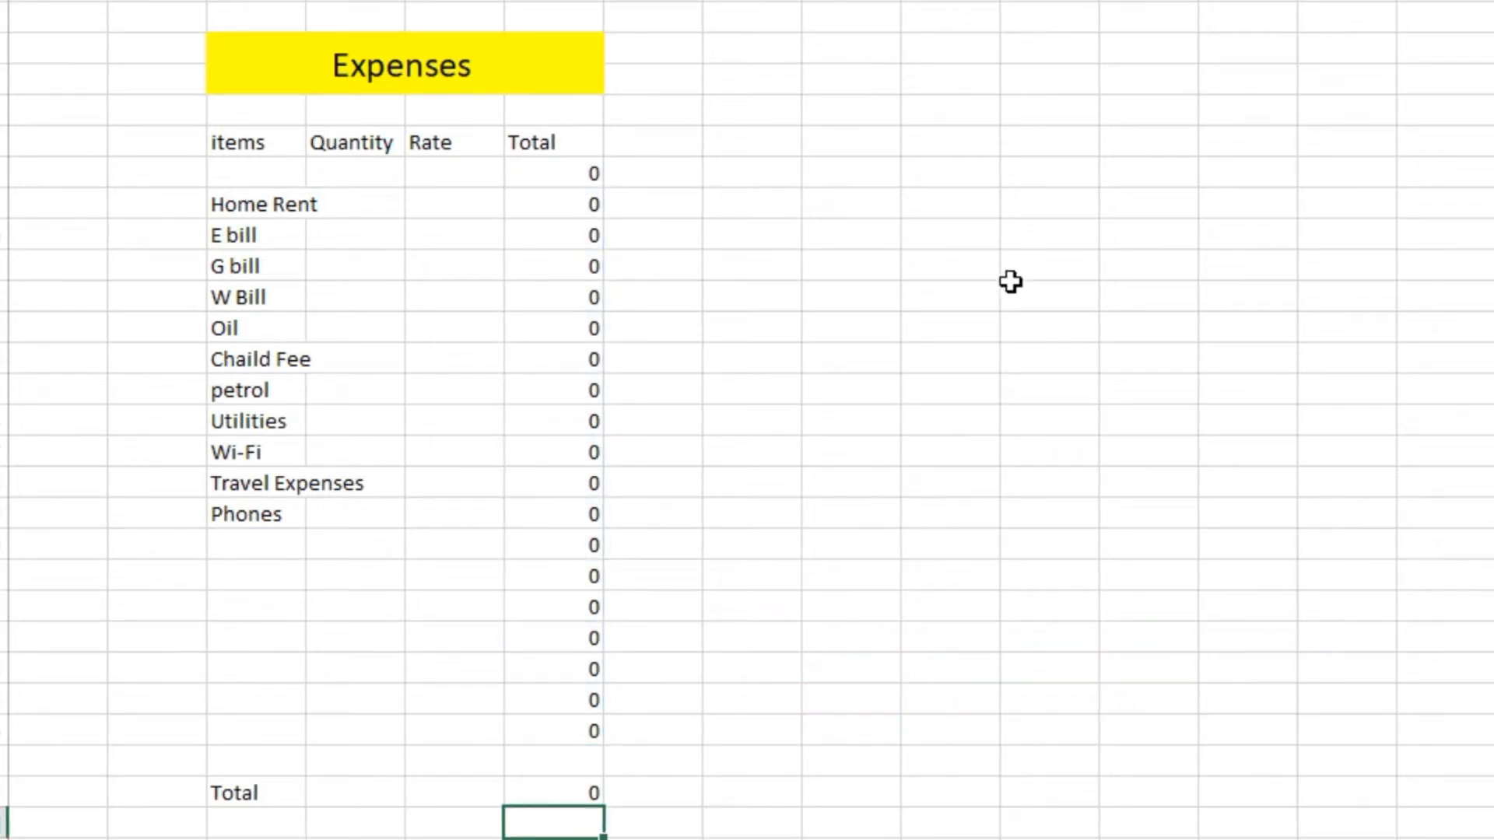
# Merge and center cells I4 to K5 and enter the heading "income".
pyautogui.moveTo(847, 55); pyautogui.dragTo(1038, 64)
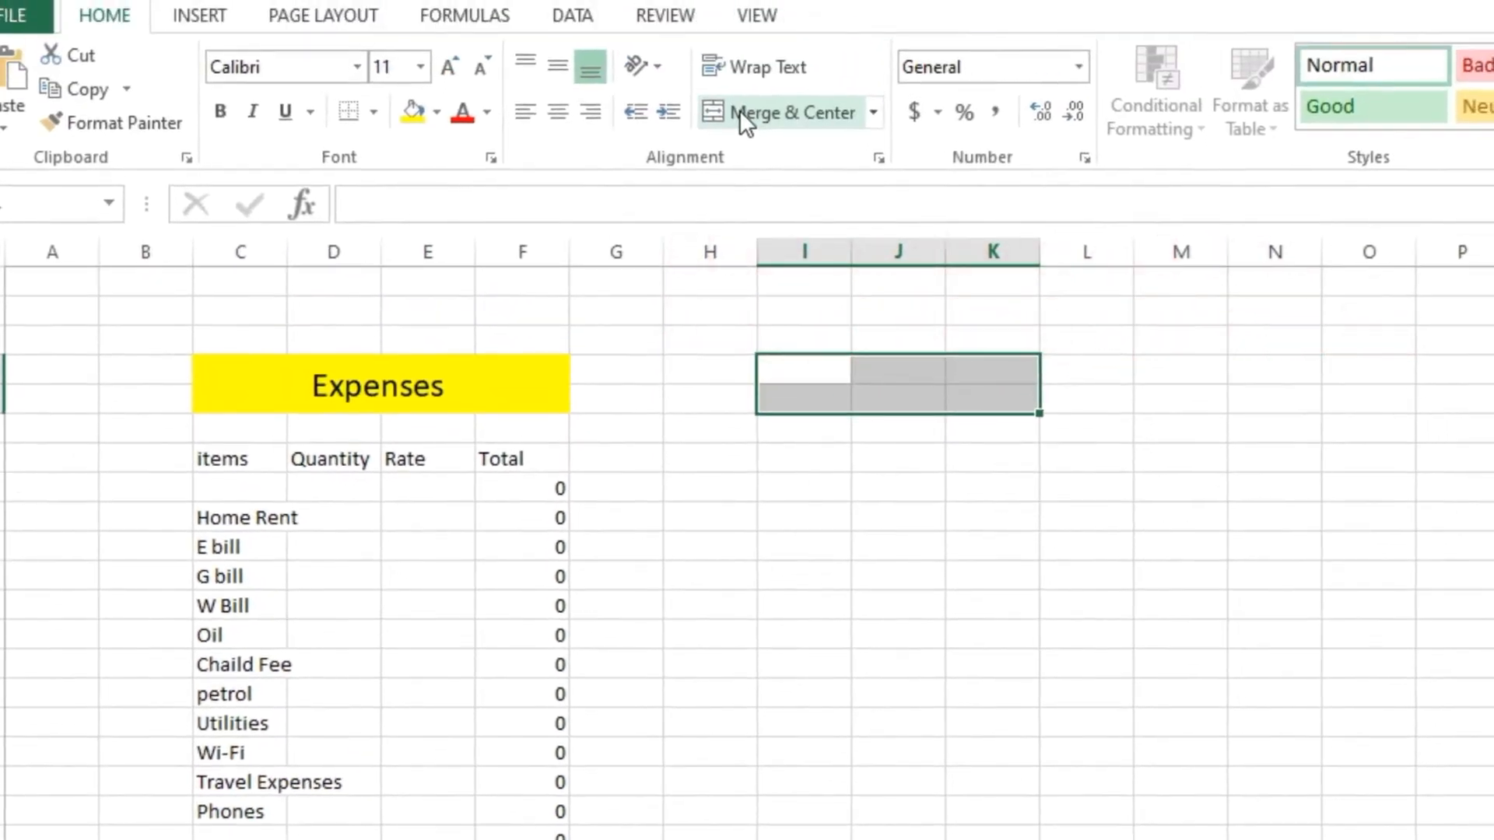
pyautogui.click(753, 22)
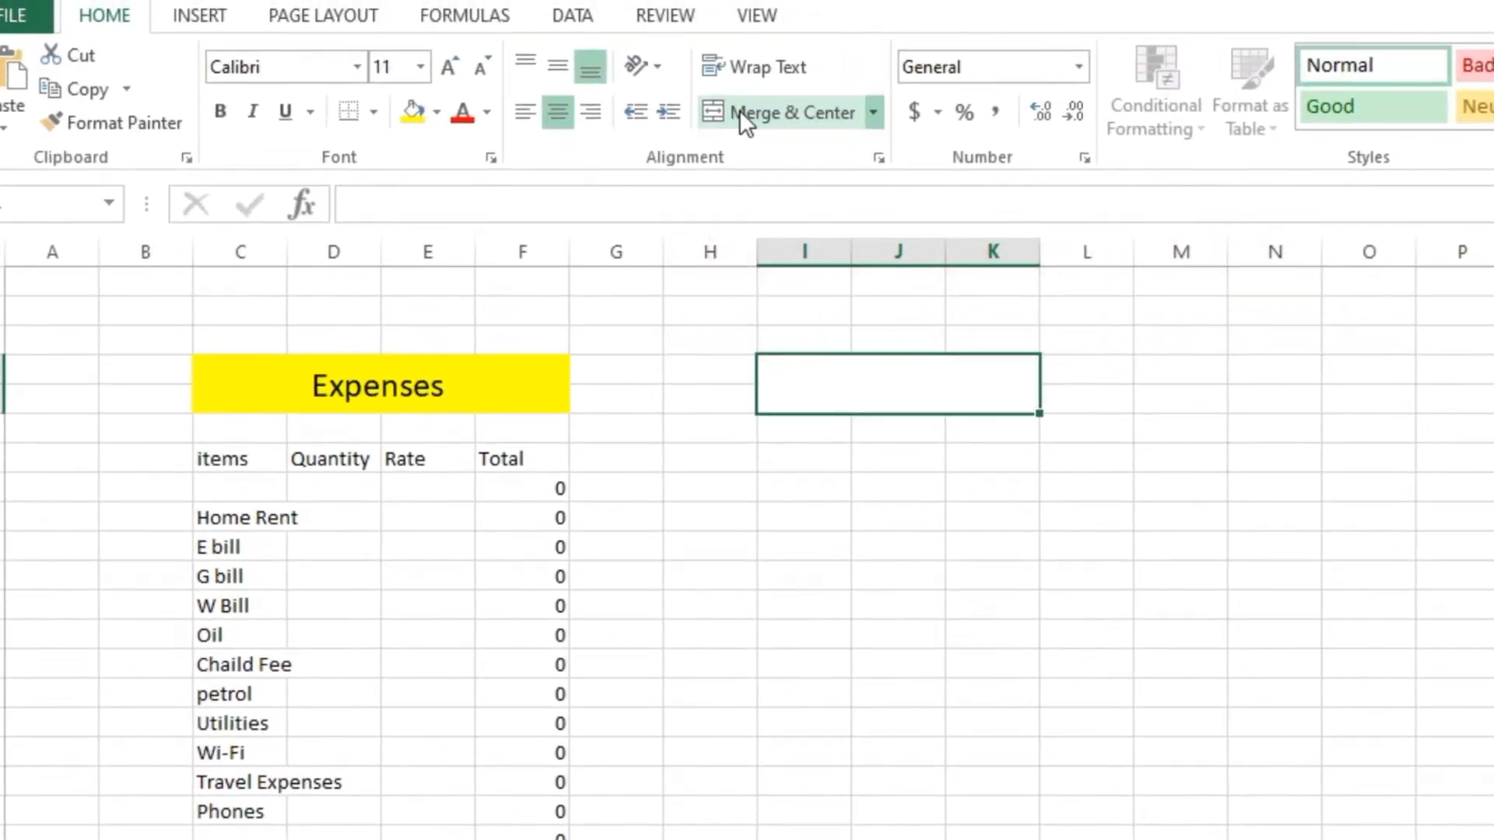
pyautogui.click(887, 507)
pyautogui.click(857, 397)
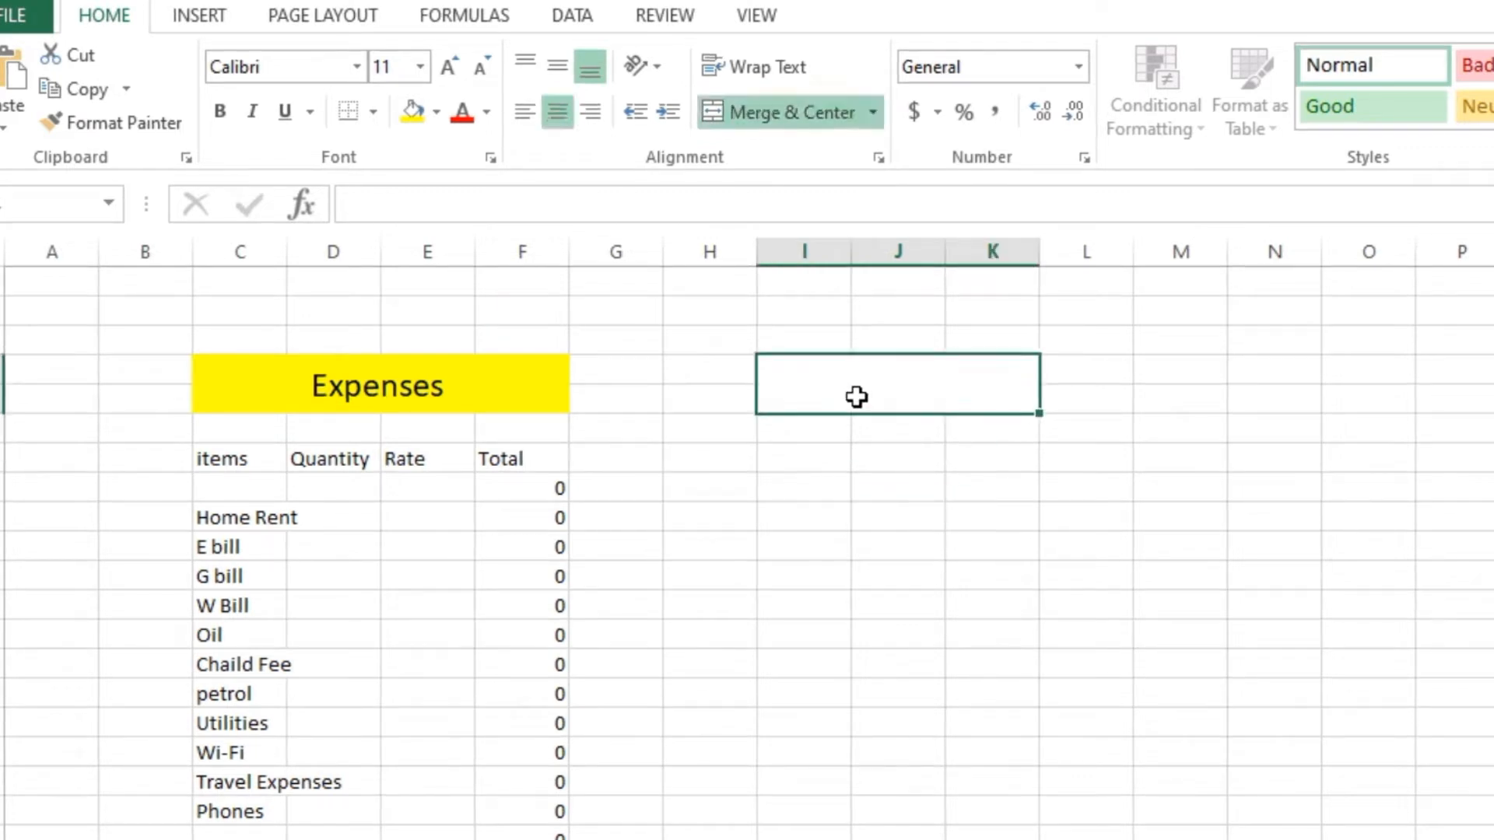
pyautogui.write('income')
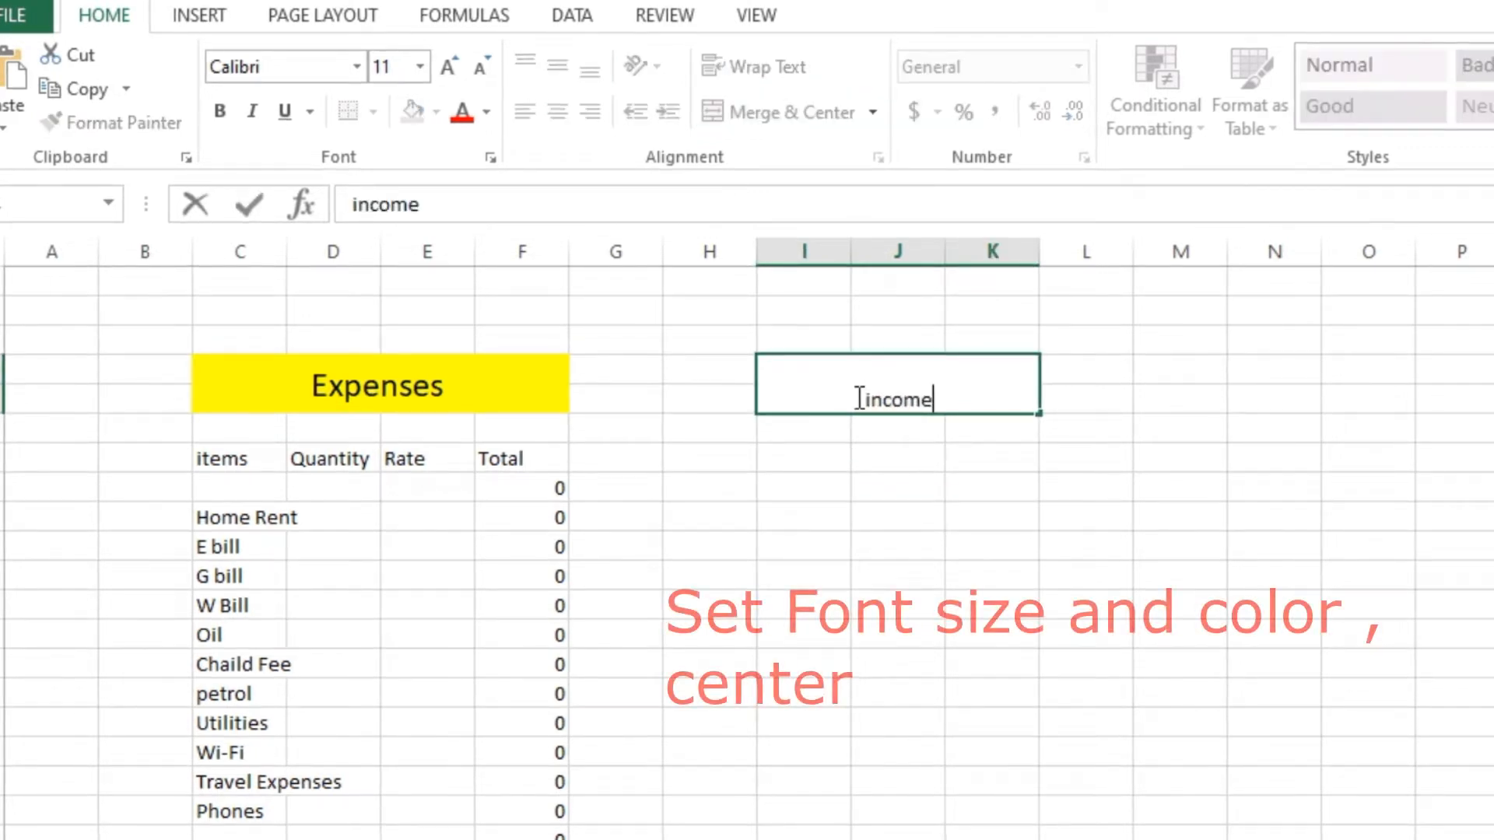
pyautogui.click(846, 455)
# Format the income heading with yellow fill, middle and center alignment, and font size 18.
pyautogui.click(907, 390)
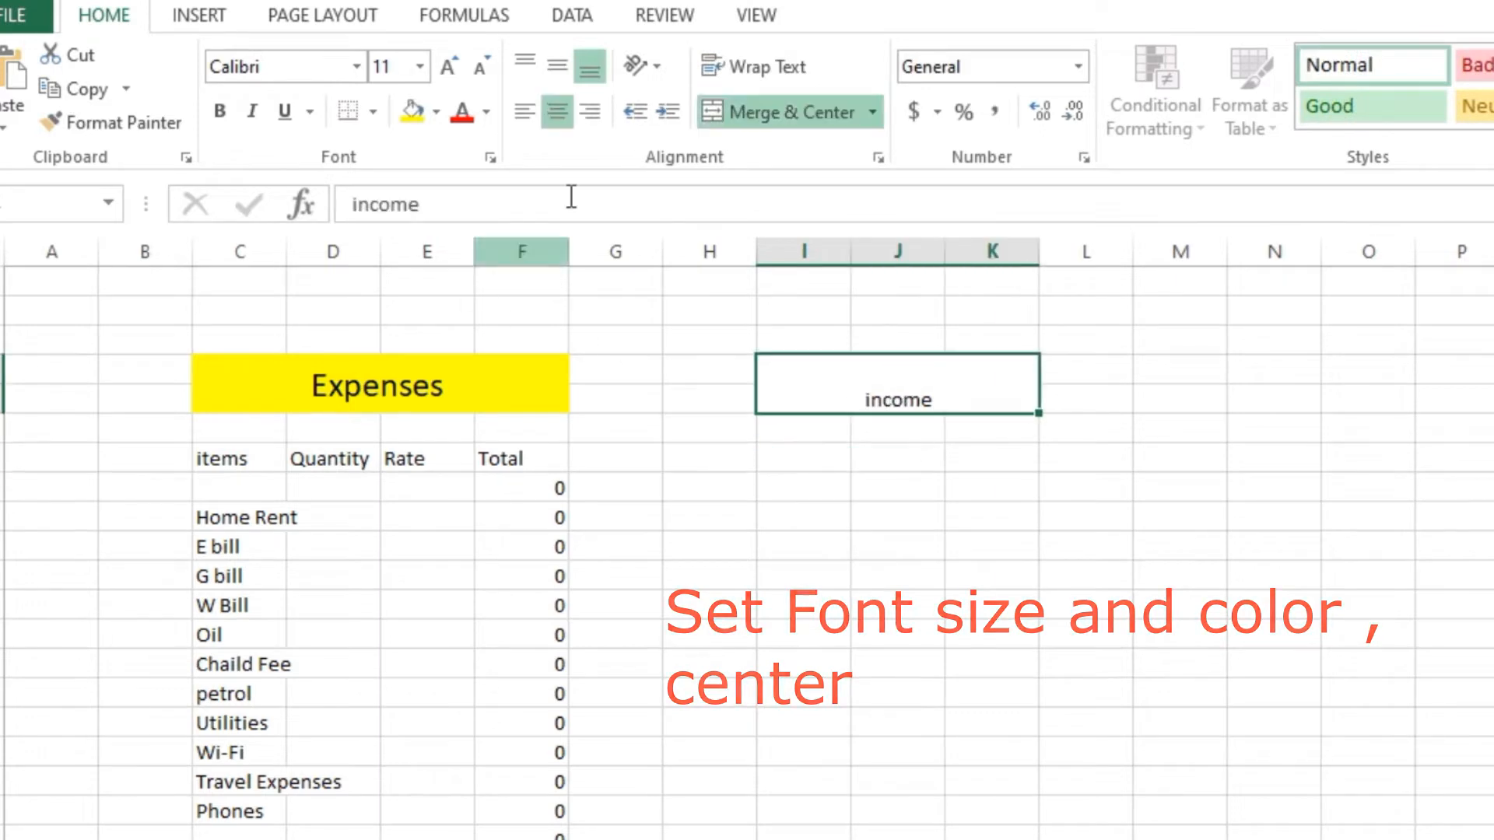
pyautogui.click(411, 113)
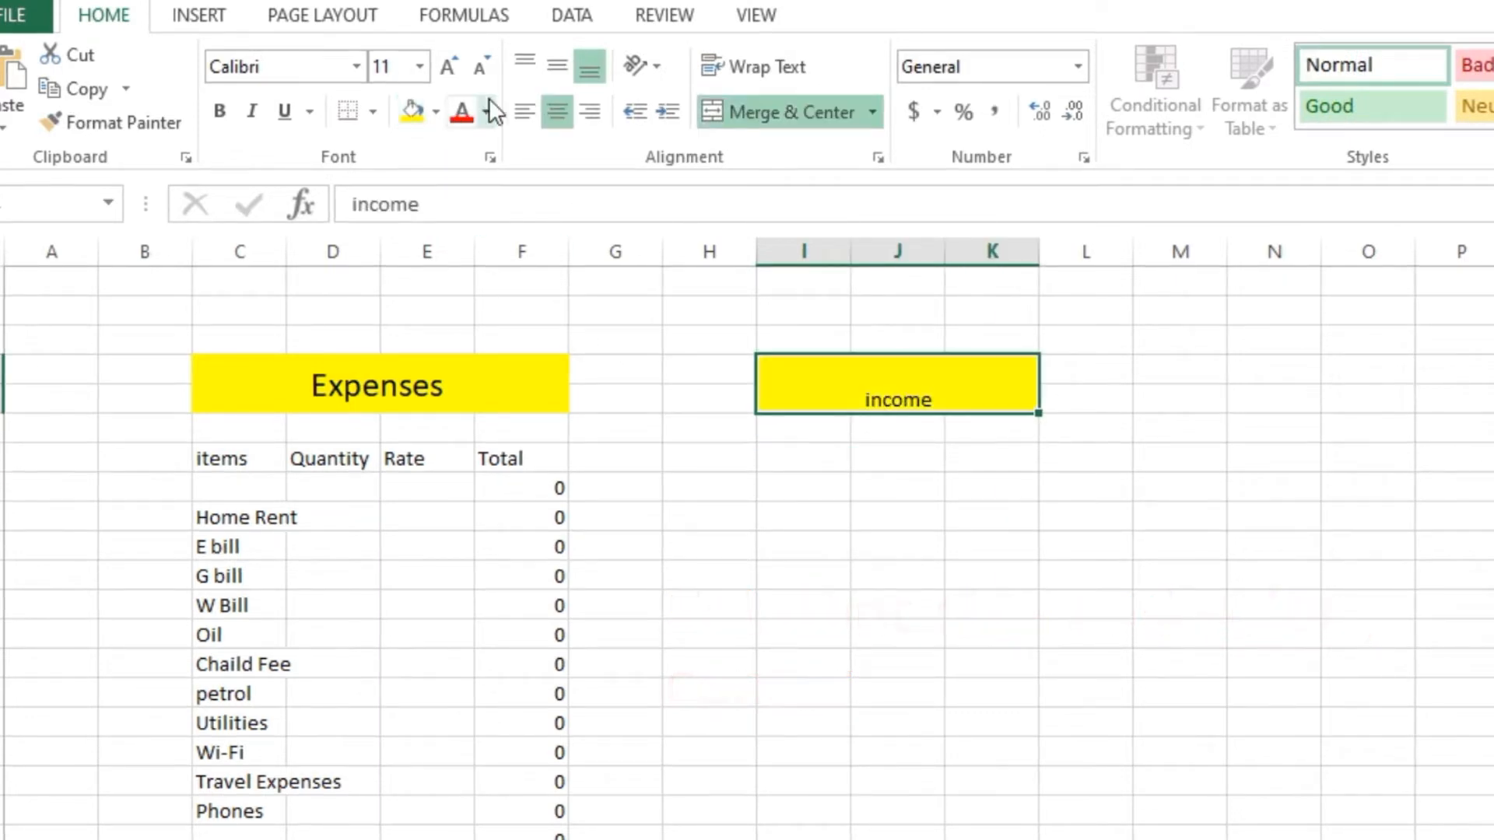
pyautogui.click(560, 67)
pyautogui.click(556, 112)
pyautogui.click(555, 112)
pyautogui.click(449, 67)
pyautogui.click(448, 67)
pyautogui.click(448, 67)
pyautogui.click(449, 67)
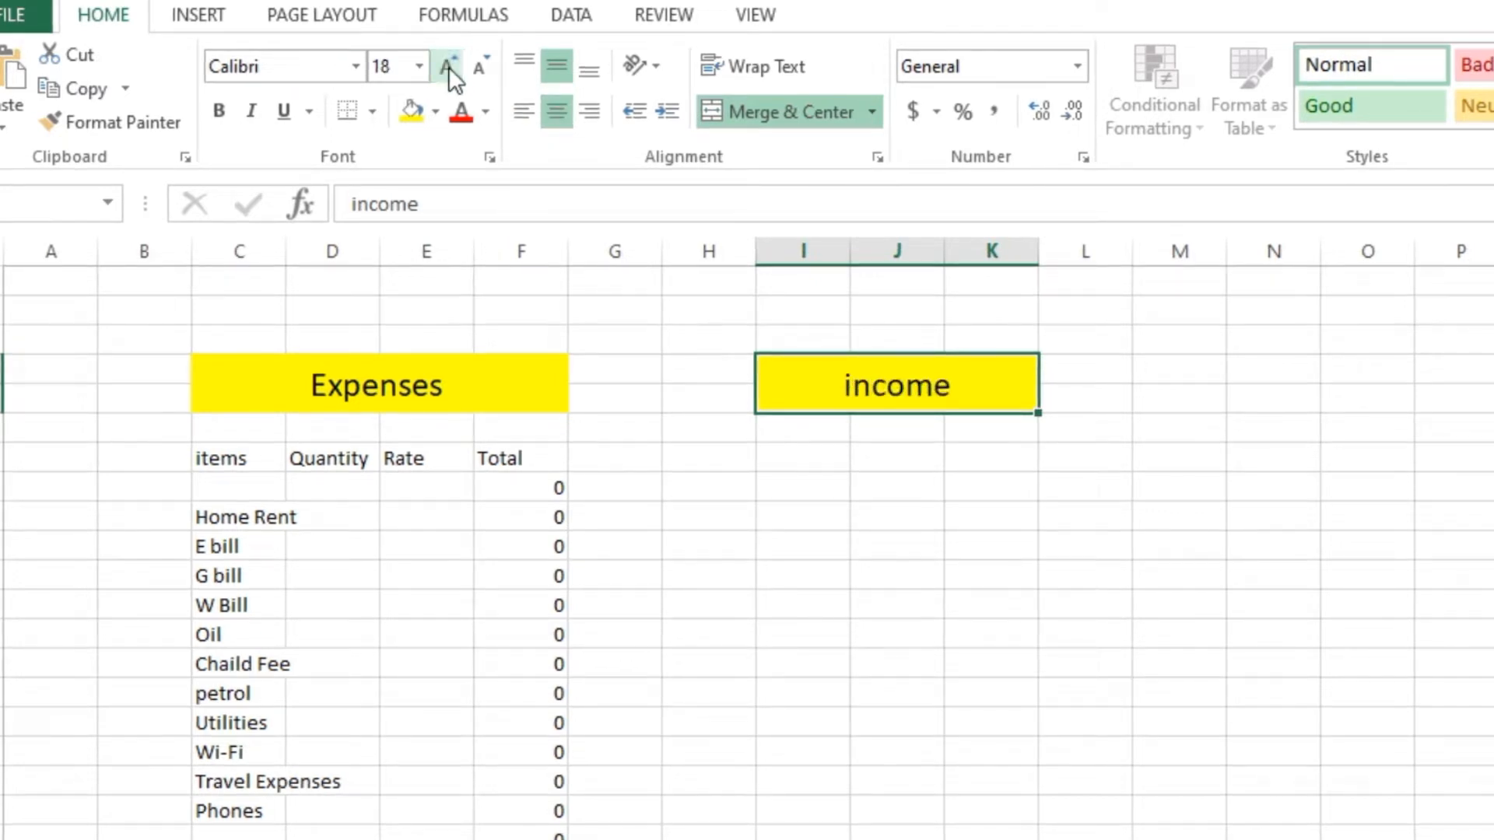
# List the income sources "My Income", "Brother" and "Father" in cells I8 to I10.
pyautogui.click(817, 496)
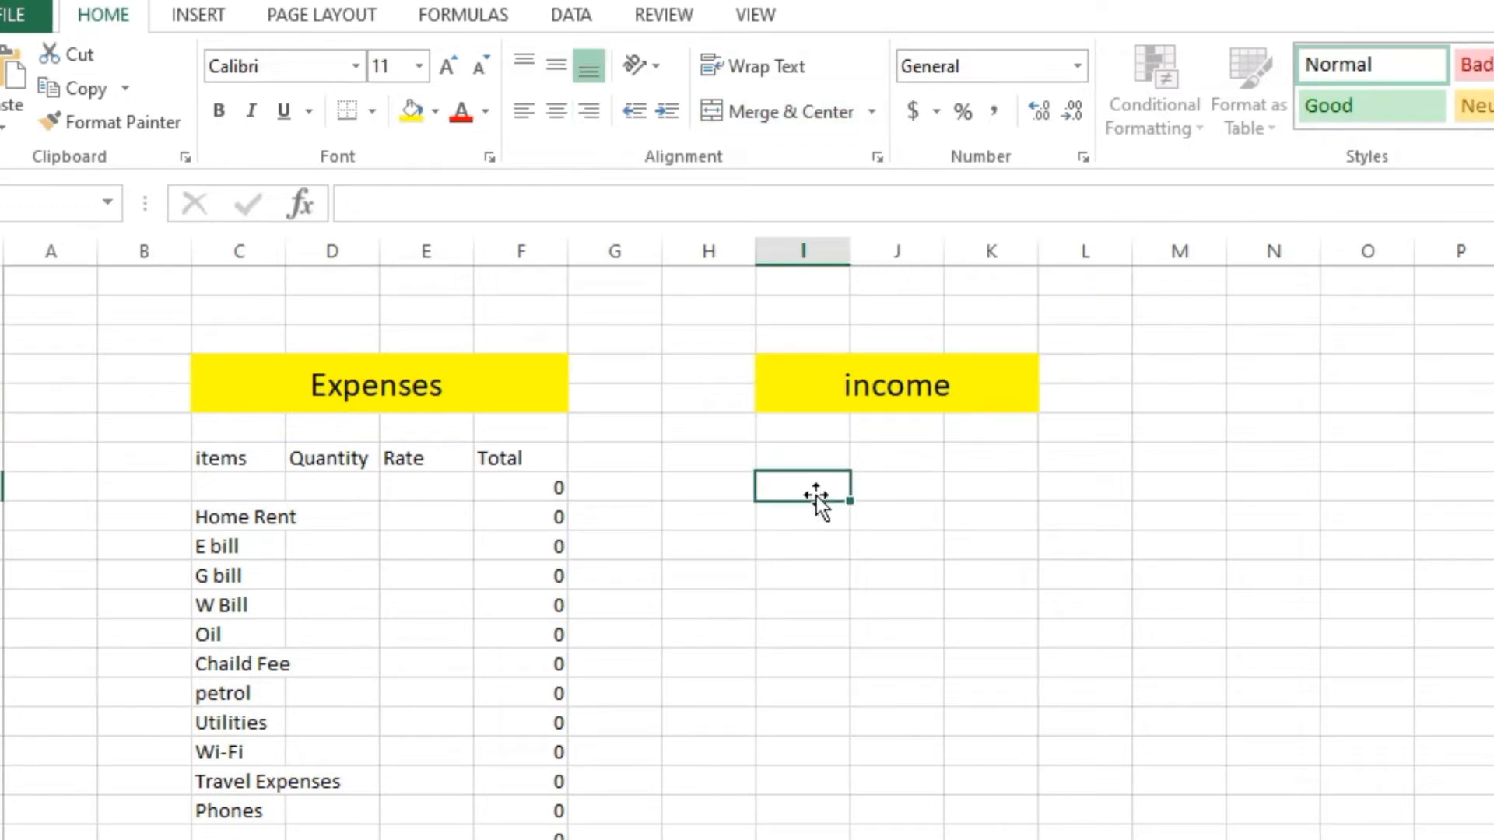
pyautogui.write('My')
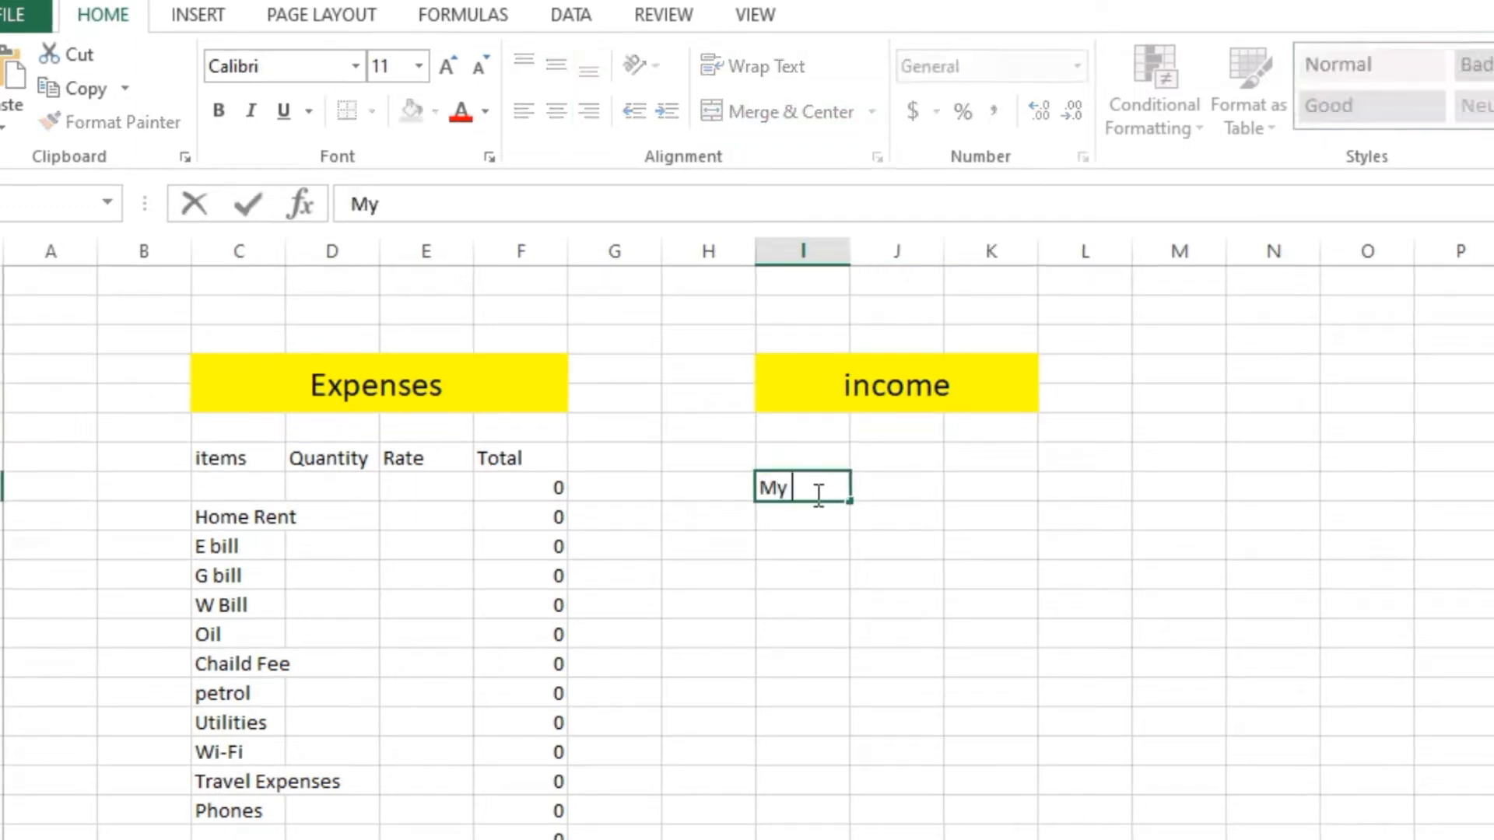
pyautogui.write(' Income')
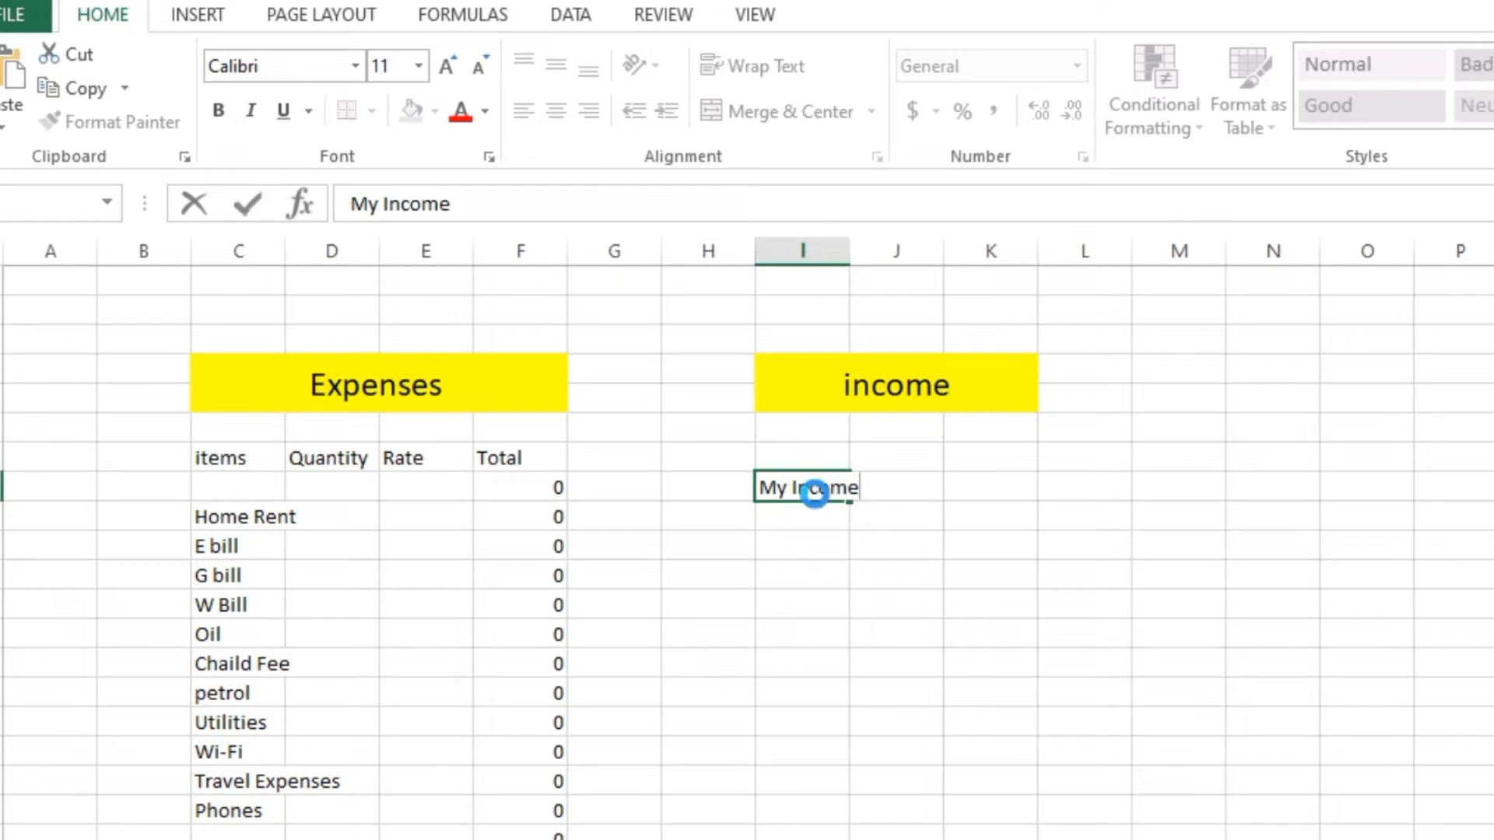
pyautogui.press('Return')
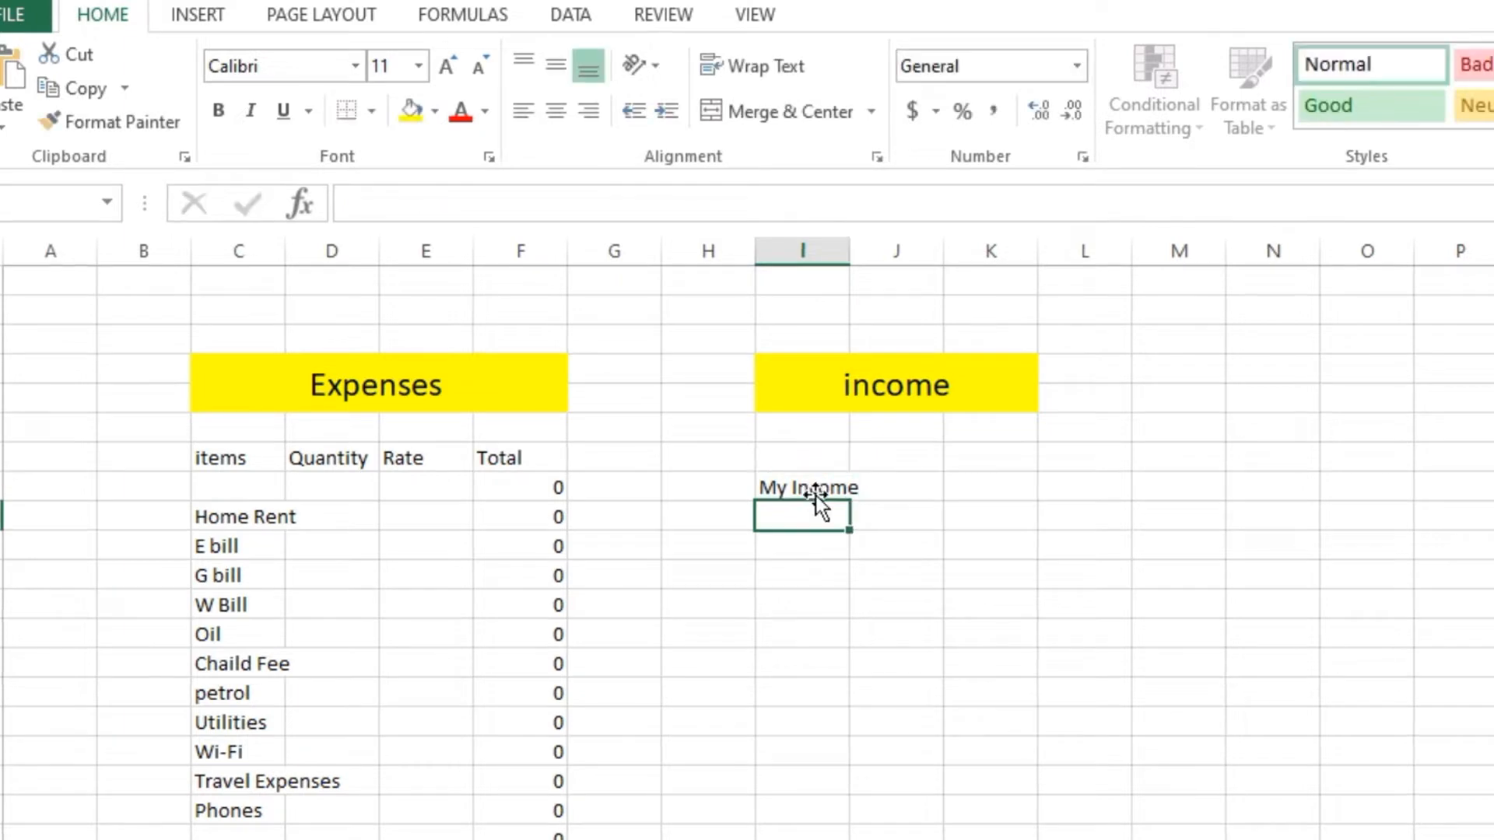
pyautogui.write('Brother')
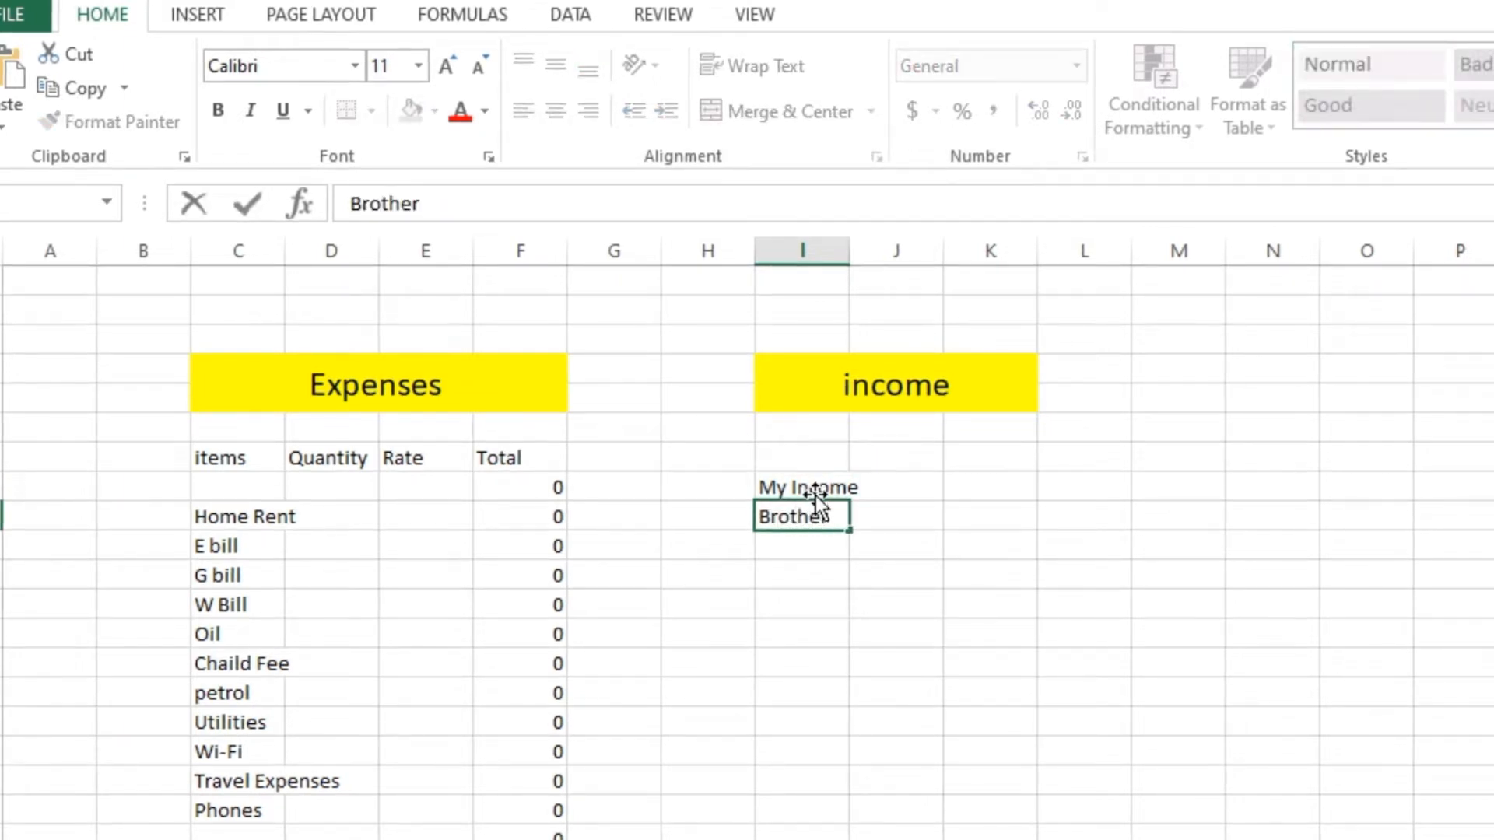
pyautogui.press('Return')
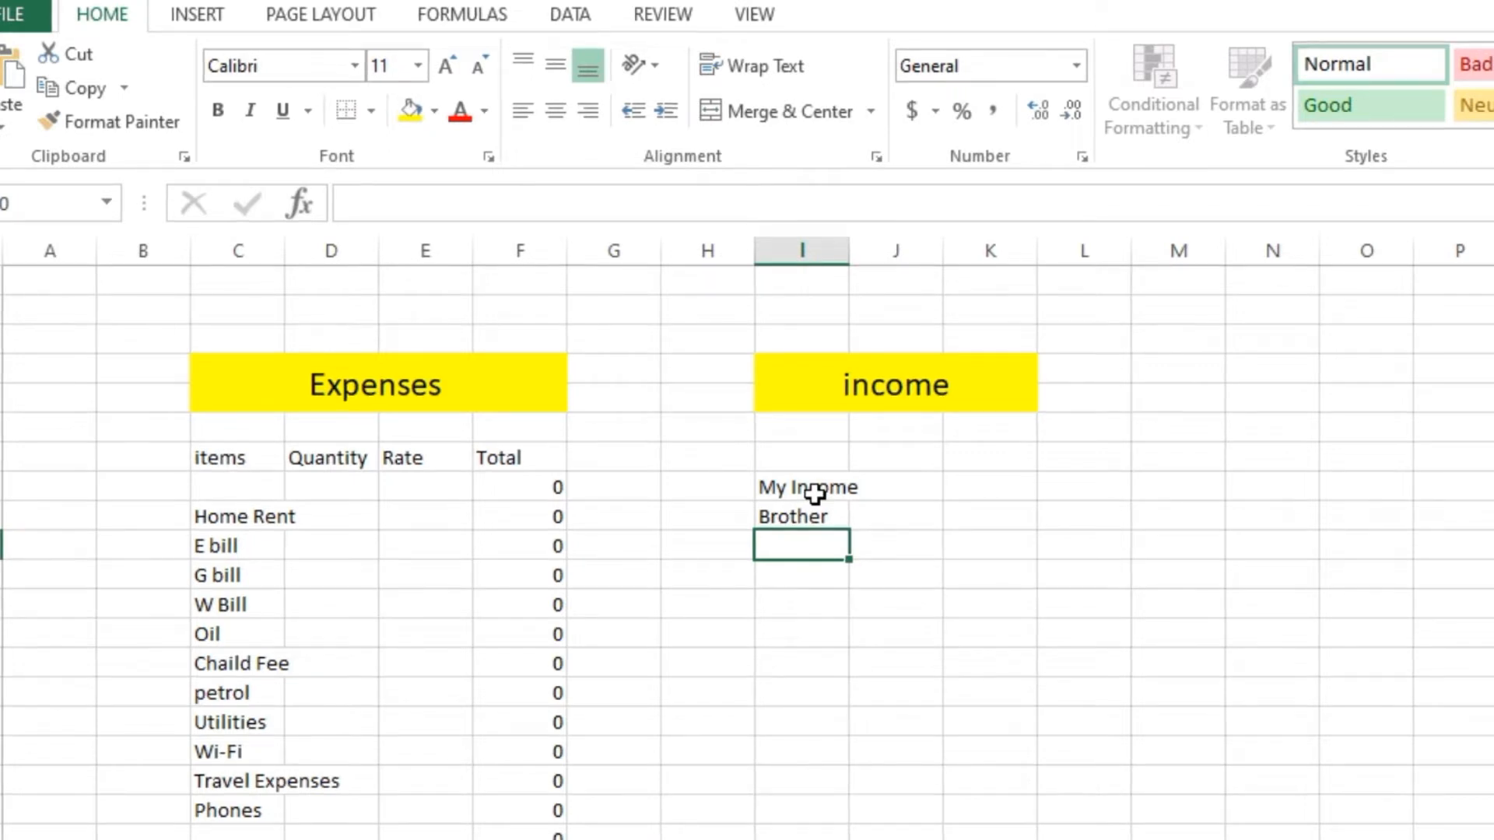
pyautogui.write('Father')
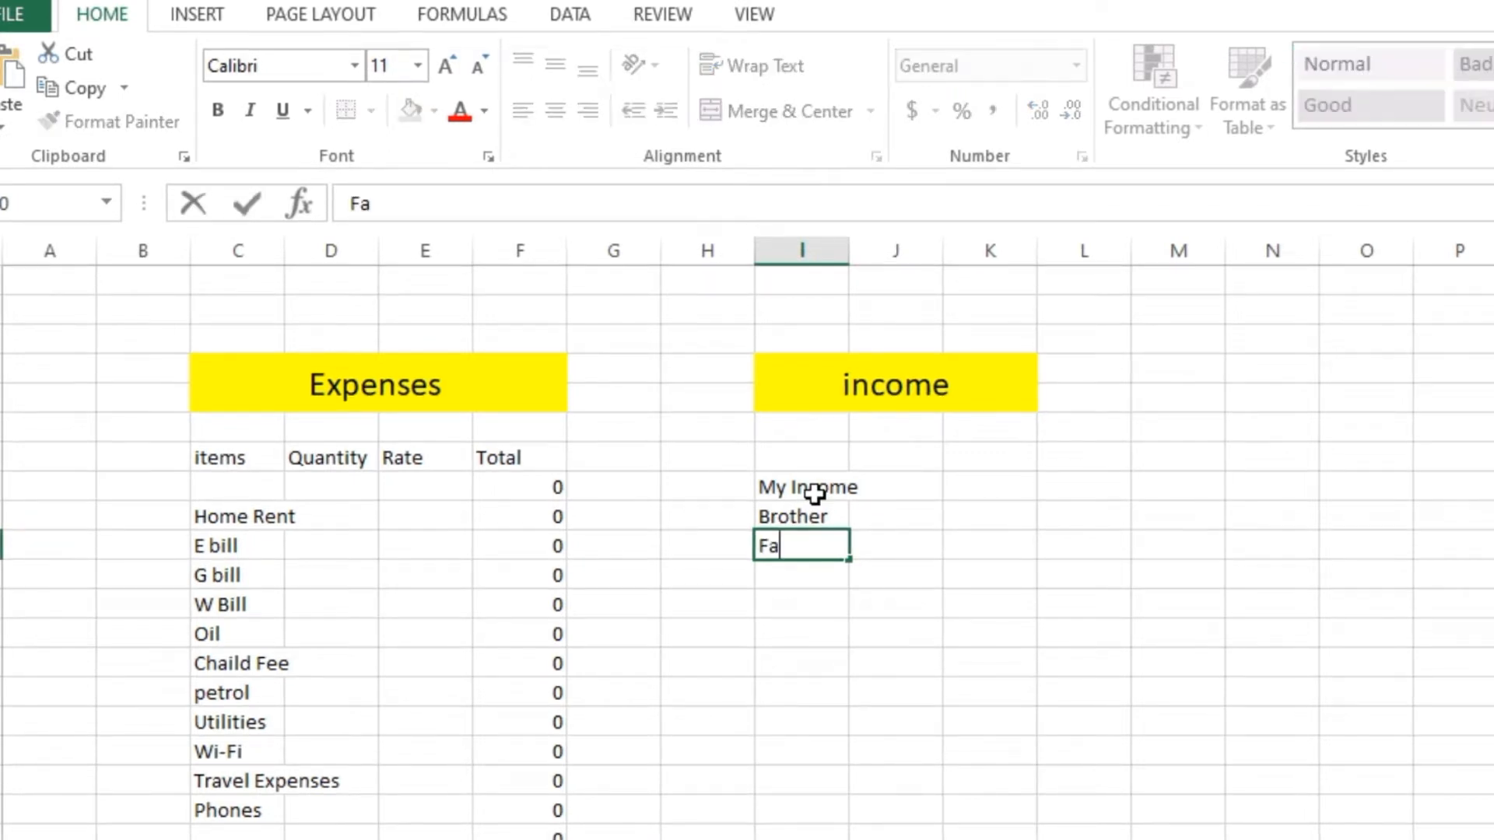
pyautogui.press('Return')
# Enter the row label "Total" for the income table in cell I28.
pyautogui.press('Return')
pyautogui.press('Return')
pyautogui.press('Return')
pyautogui.press('Return')
pyautogui.press('Return')
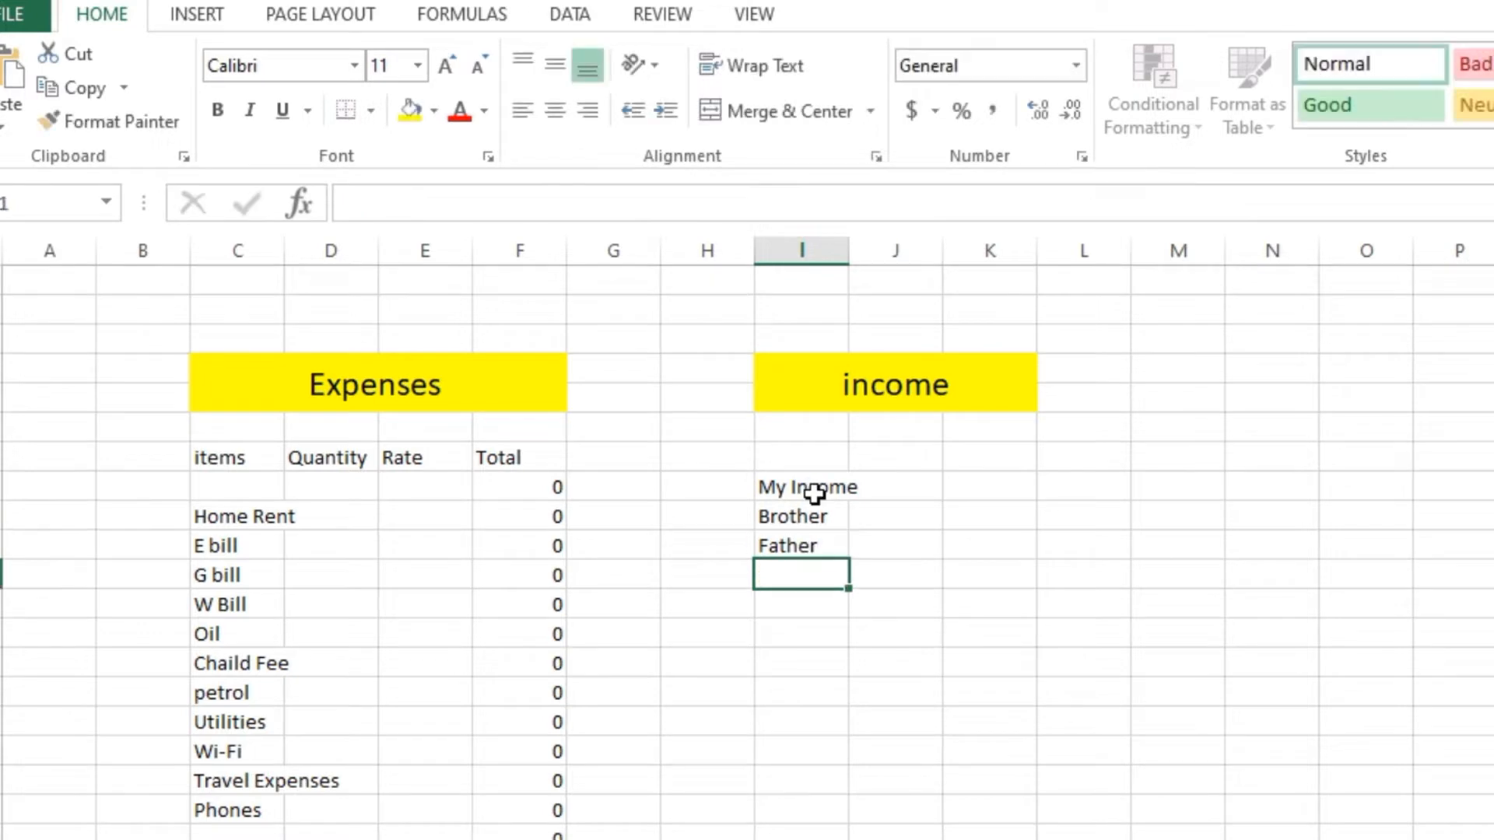
pyautogui.press('Down')
pyautogui.press('Down')
pyautogui.press('Down')
pyautogui.press('Down')
pyautogui.press('Down')
pyautogui.press('Down')
pyautogui.press('Down')
pyautogui.press('Down')
pyautogui.press('Down')
pyautogui.press('Down')
pyautogui.press('Down')
pyautogui.press('Down')
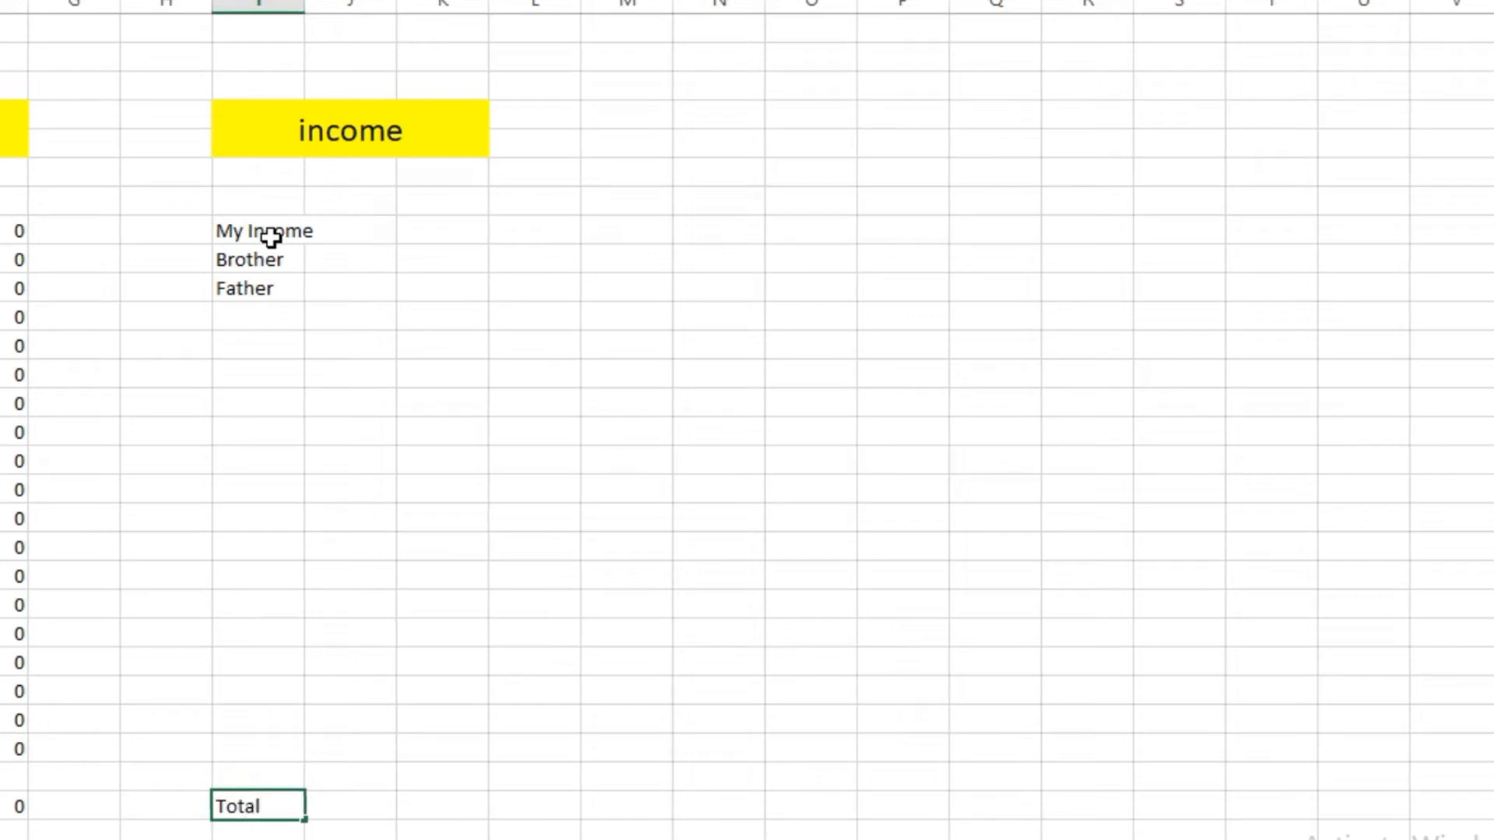
# Sum the income amounts K8 to K24 with a SUM formula in cell K28.
pyautogui.click(465, 235)
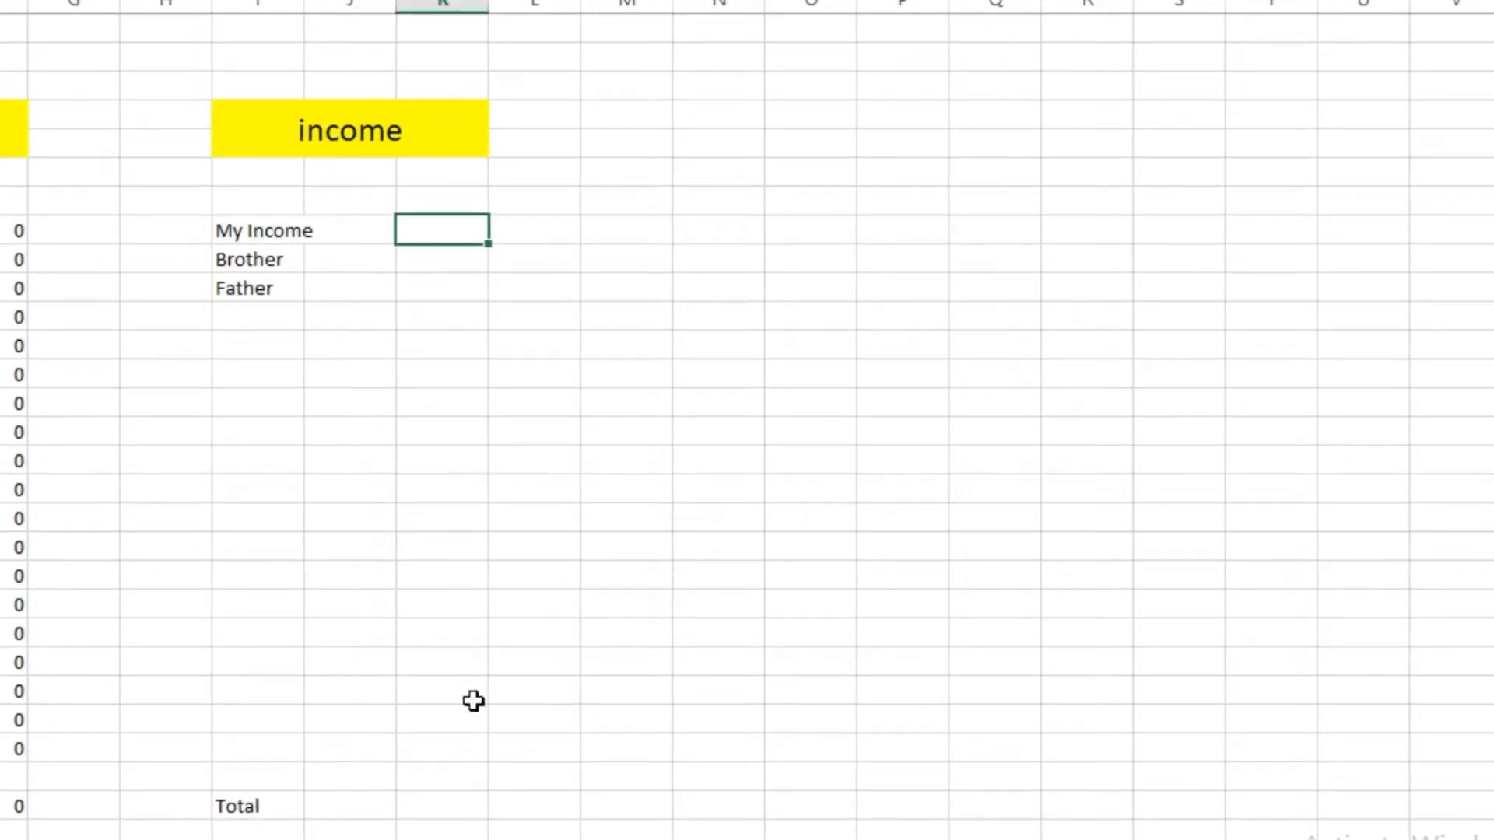
pyautogui.click(452, 806)
pyautogui.write('=sum(')
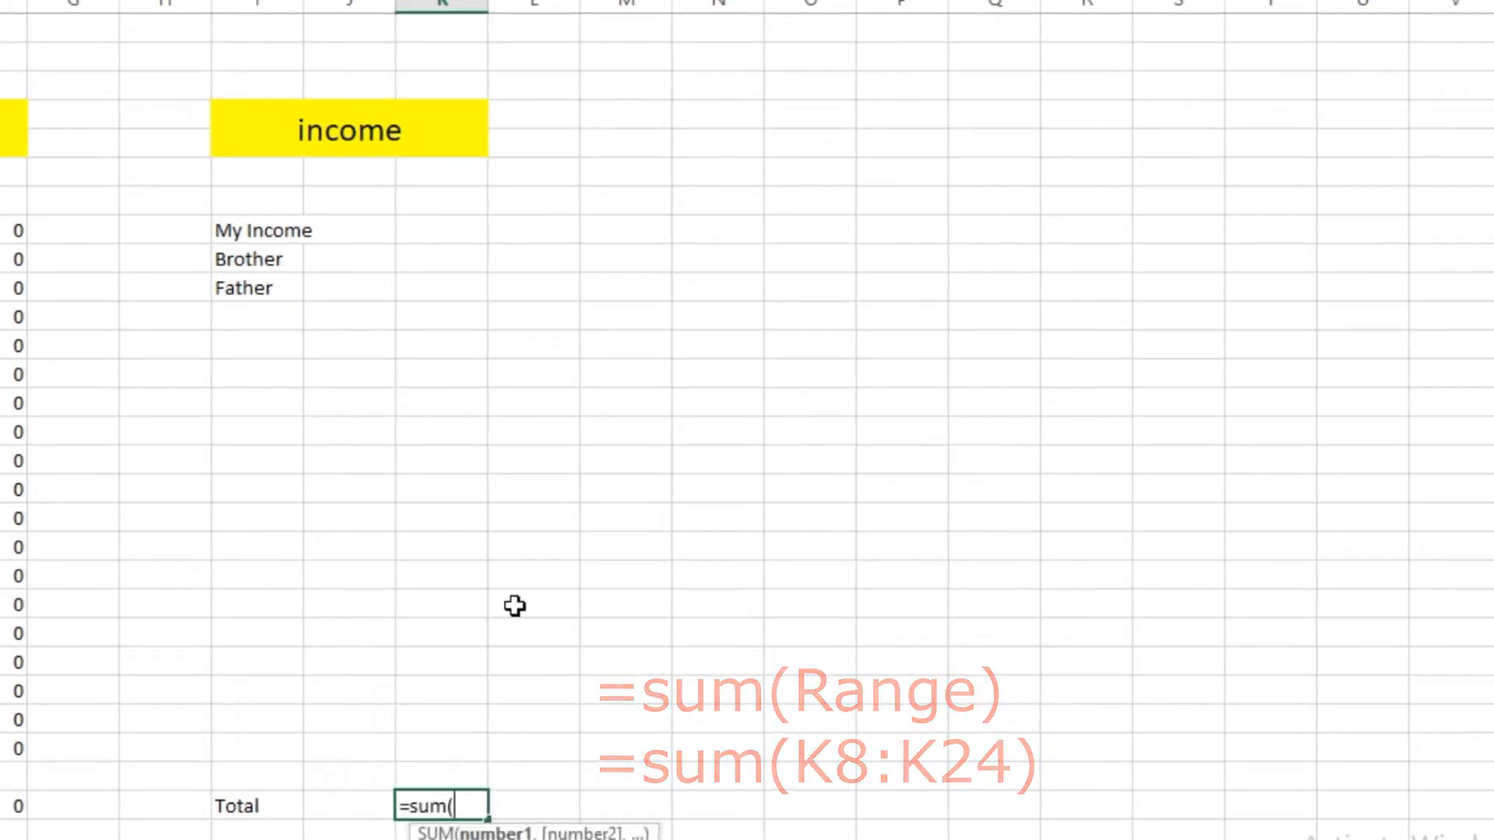
pyautogui.moveTo(461, 230); pyautogui.dragTo(481, 695)
pyautogui.press('Return')
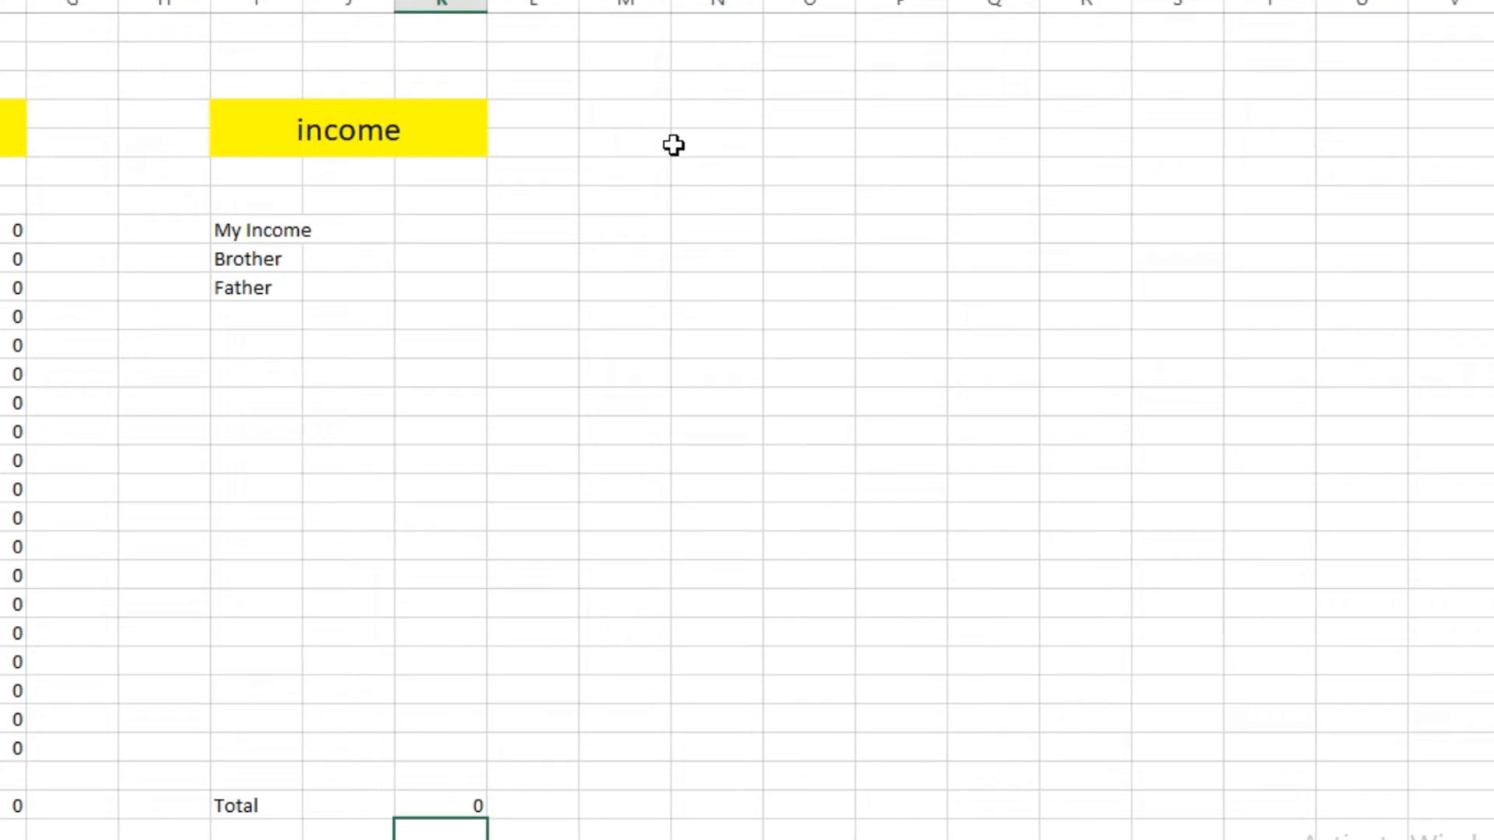
# Merge and center cells M4 to O5 and enter the heading "Balance".
pyautogui.moveTo(642, 120); pyautogui.dragTo(768, 134)
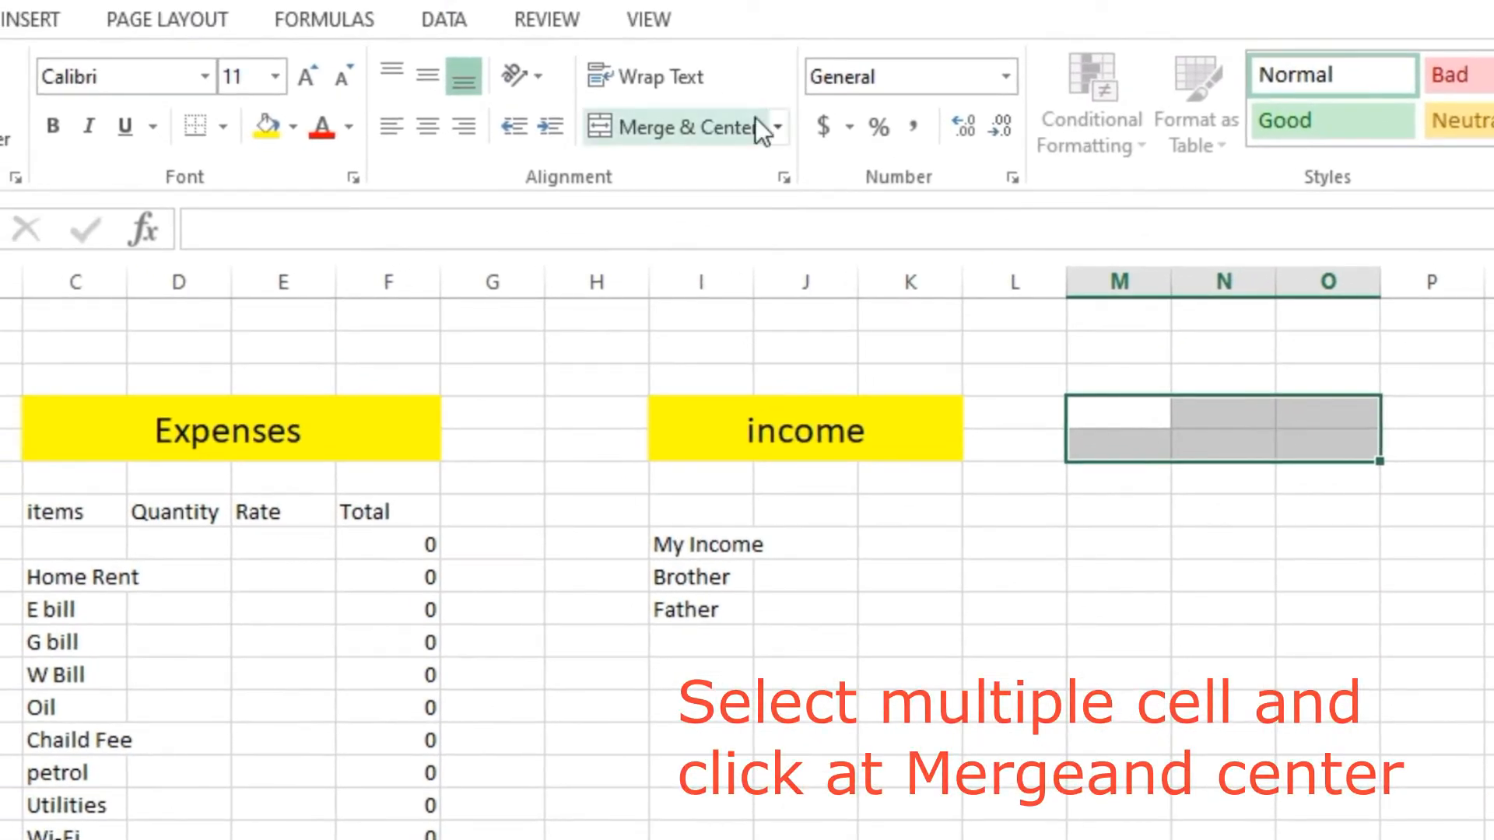
pyautogui.click(713, 125)
pyautogui.click(1150, 498)
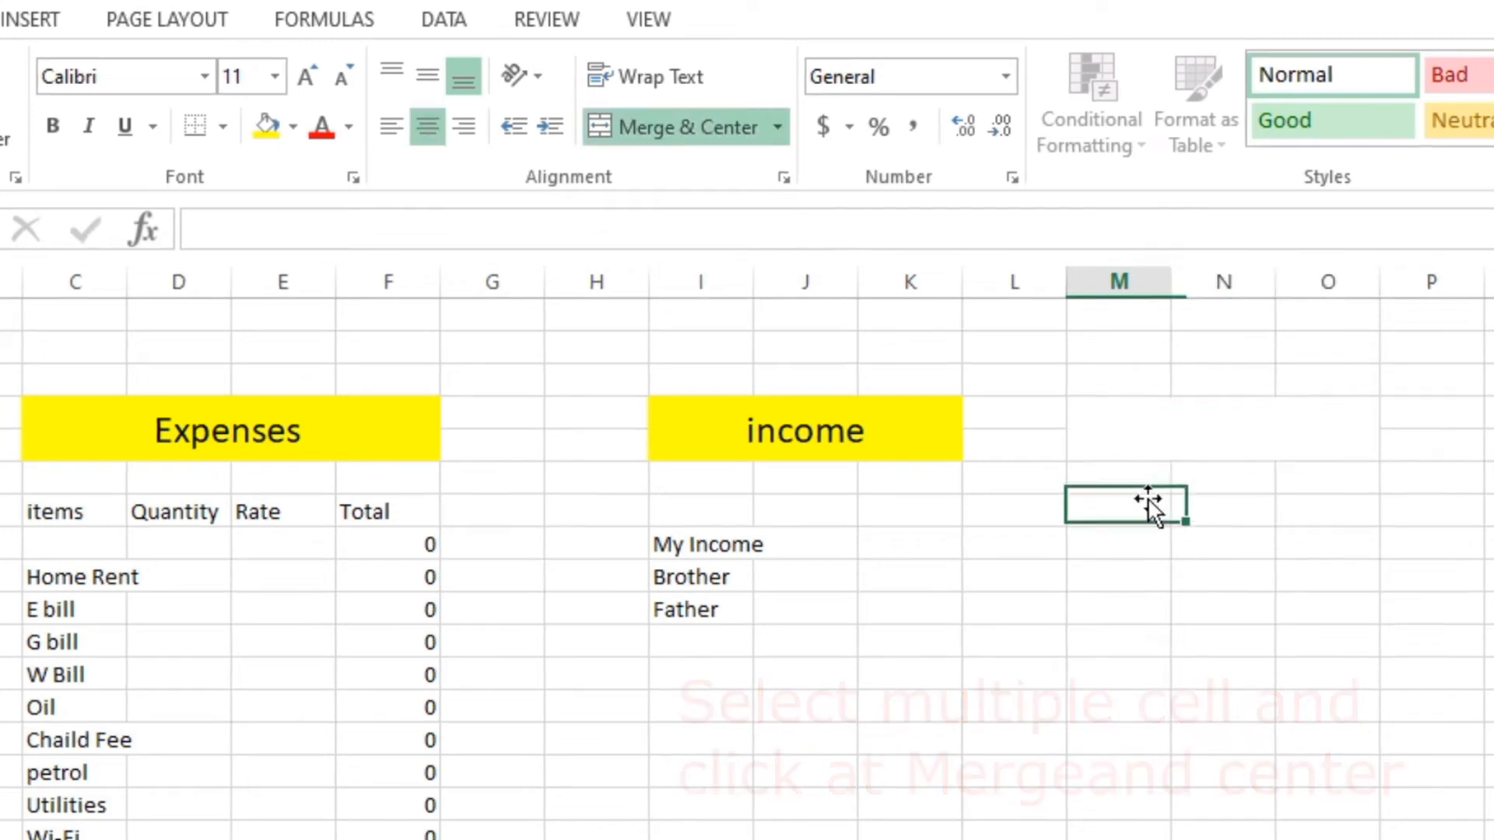
pyautogui.click(1204, 444)
pyautogui.write('Balance')
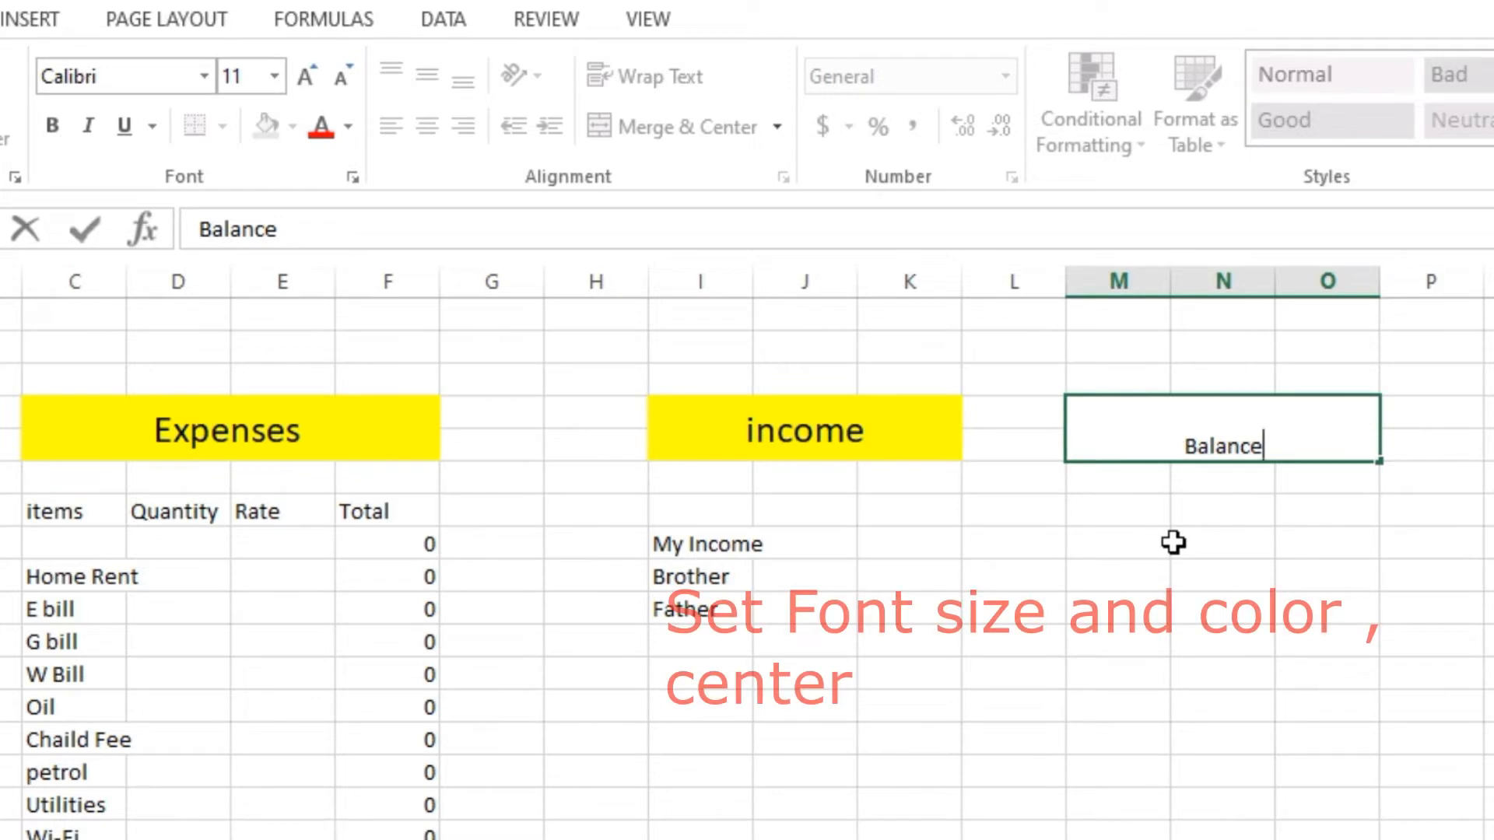
# Format the "Balance" heading with middle vertical alignment, yellow fill and font size 16.
pyautogui.click(1173, 543)
pyautogui.click(1248, 444)
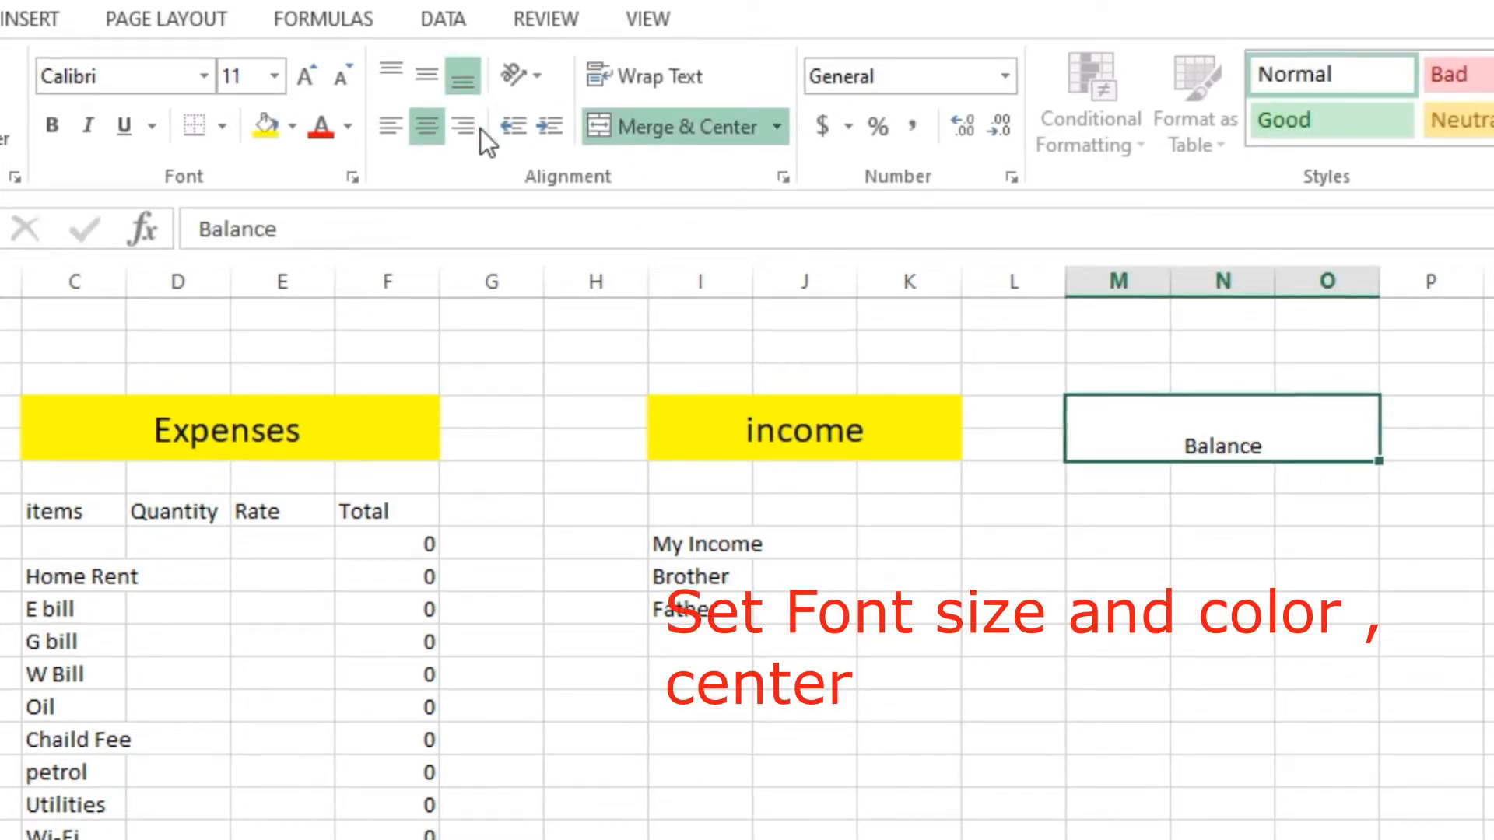
pyautogui.click(429, 77)
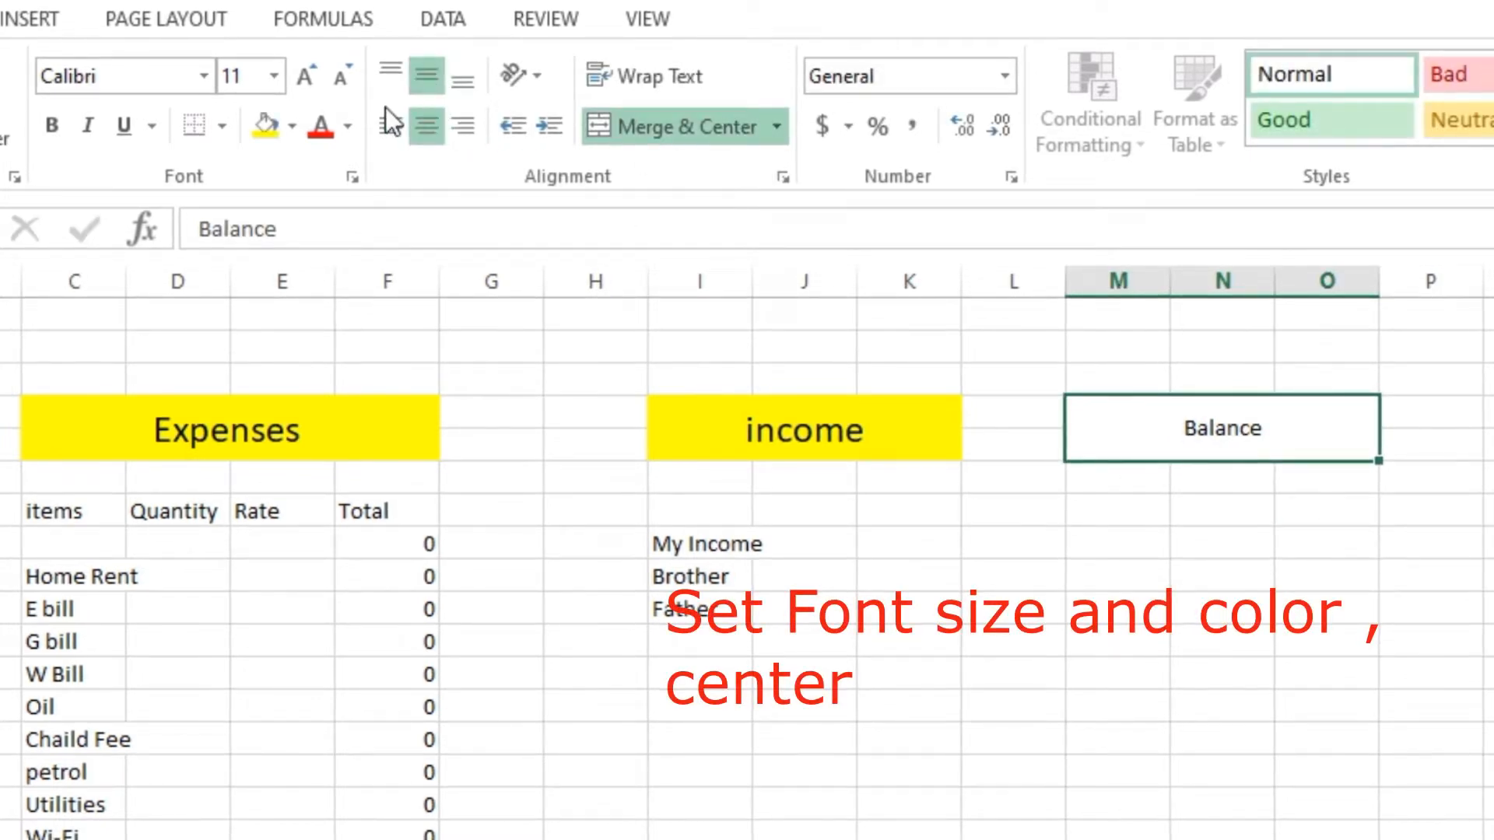
pyautogui.click(265, 125)
pyautogui.click(312, 82)
pyautogui.click(314, 81)
pyautogui.click(315, 81)
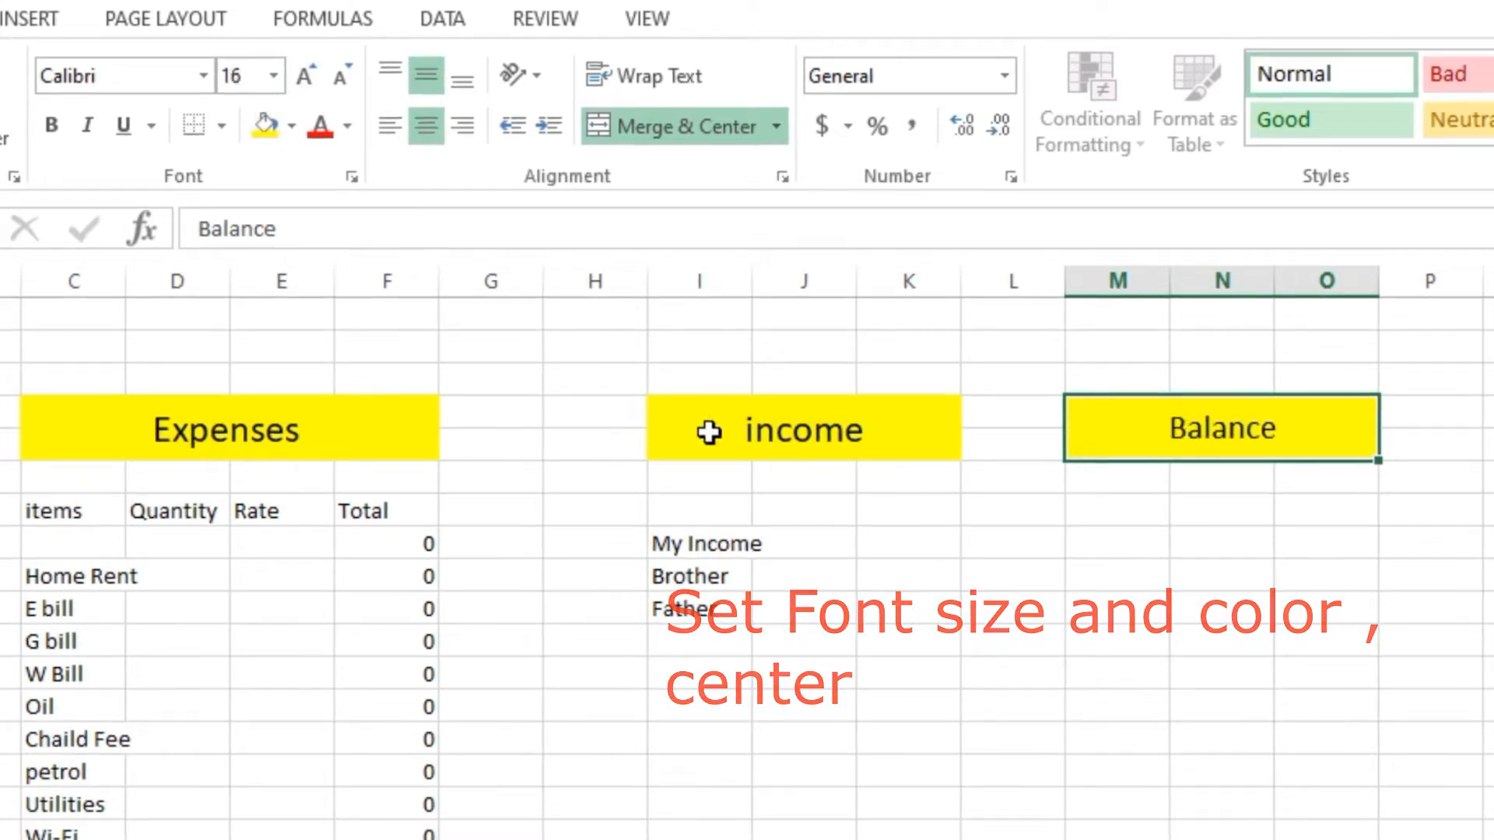
# Enter the row labels "income" in cell M8 and "Expenses" in cell M9 of the balance table.
pyautogui.click(1107, 537)
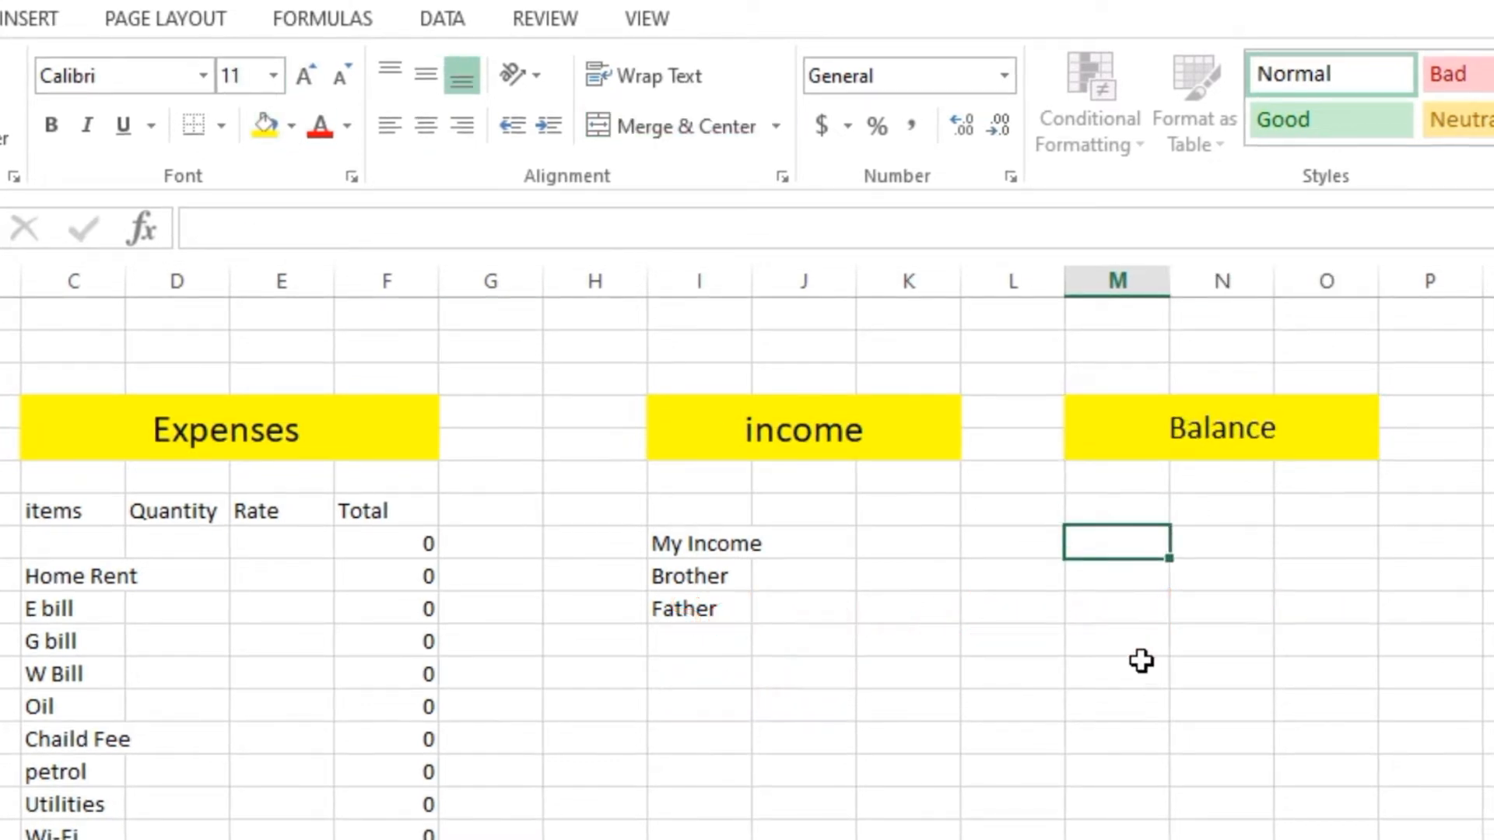
pyautogui.write('income')
pyautogui.press('Return')
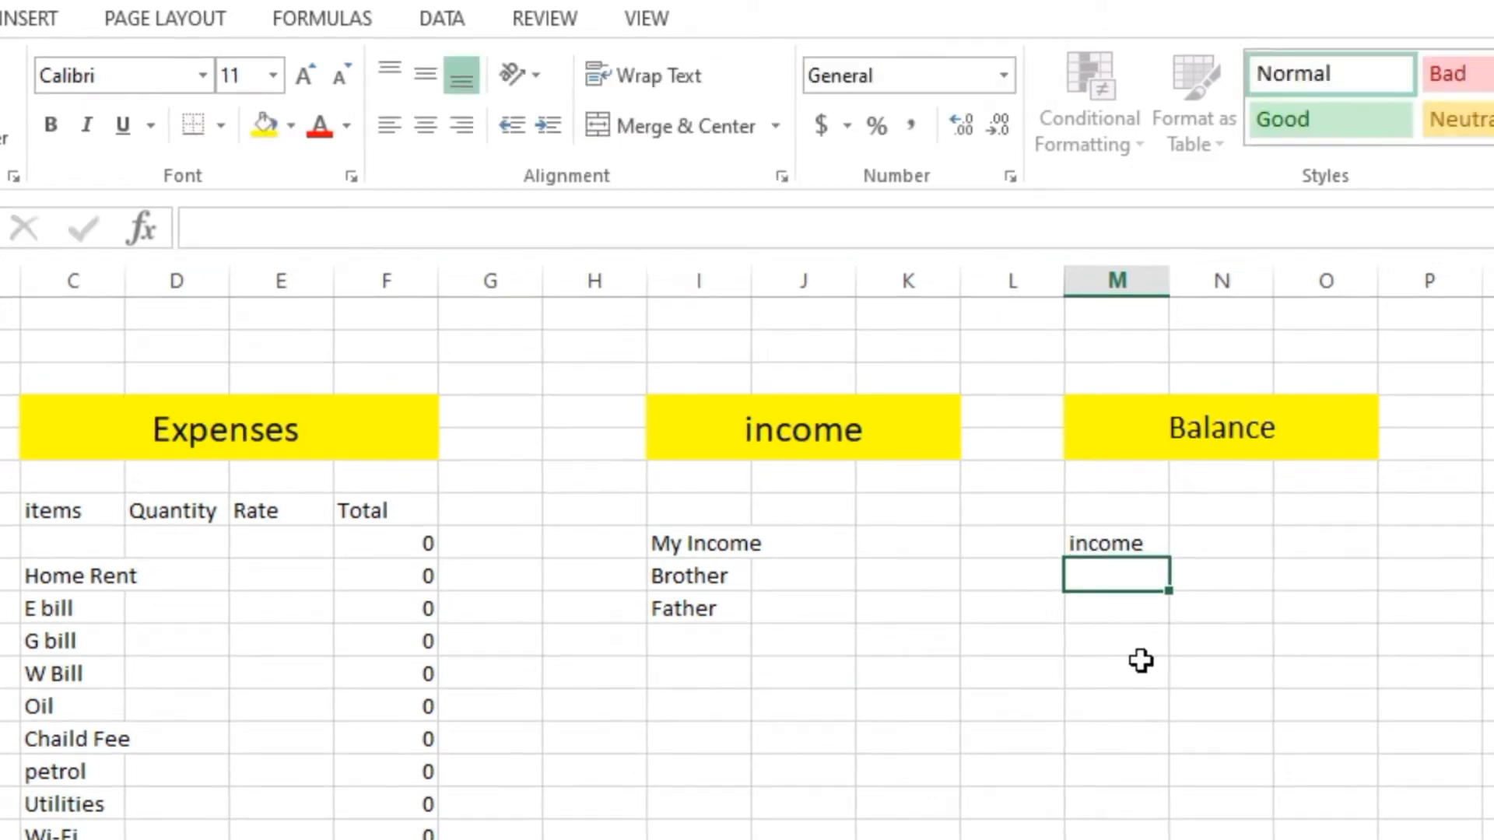
pyautogui.write('Exp')
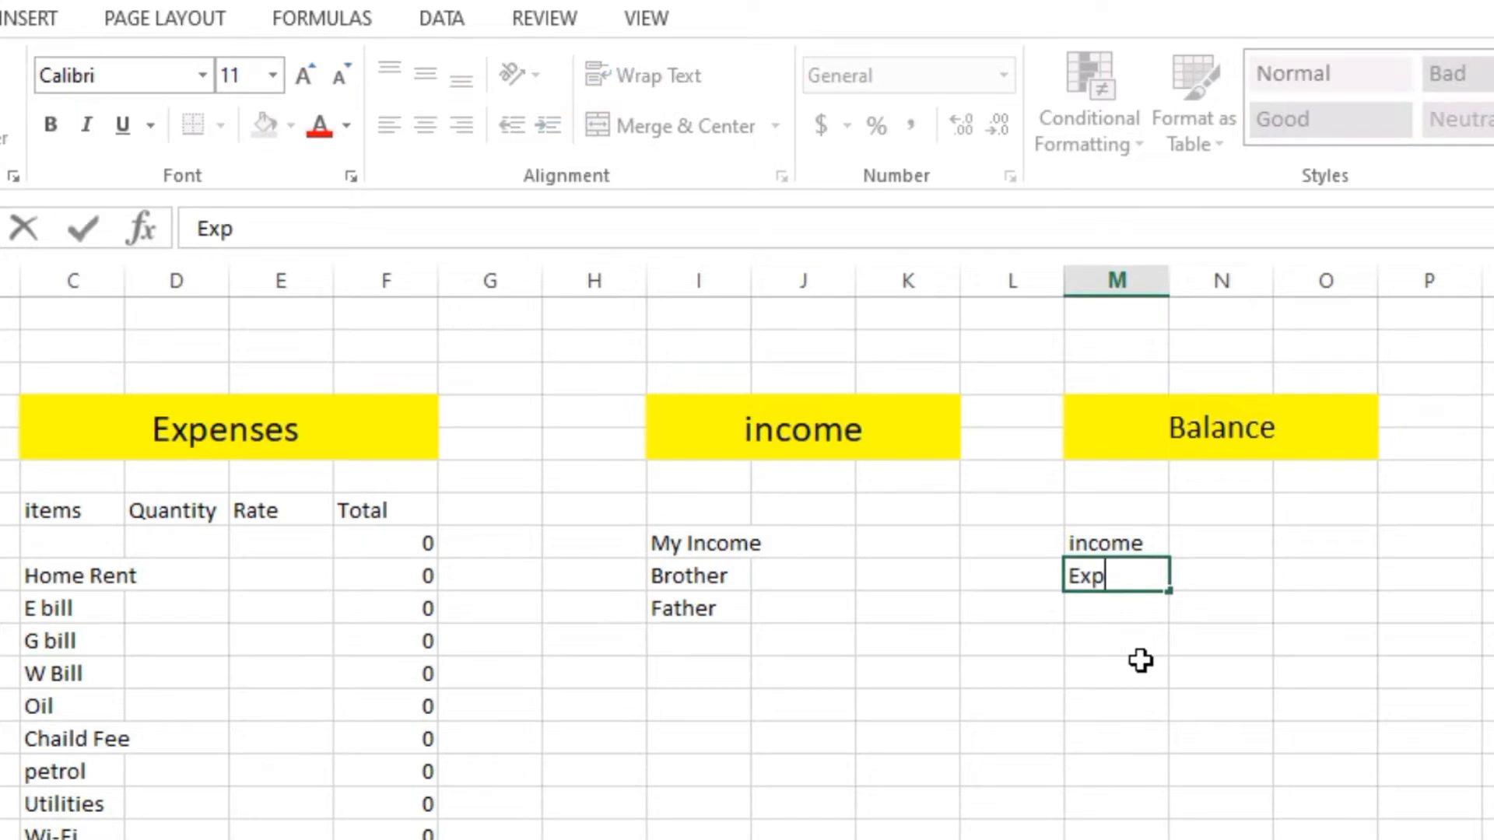
pyautogui.write('ense')
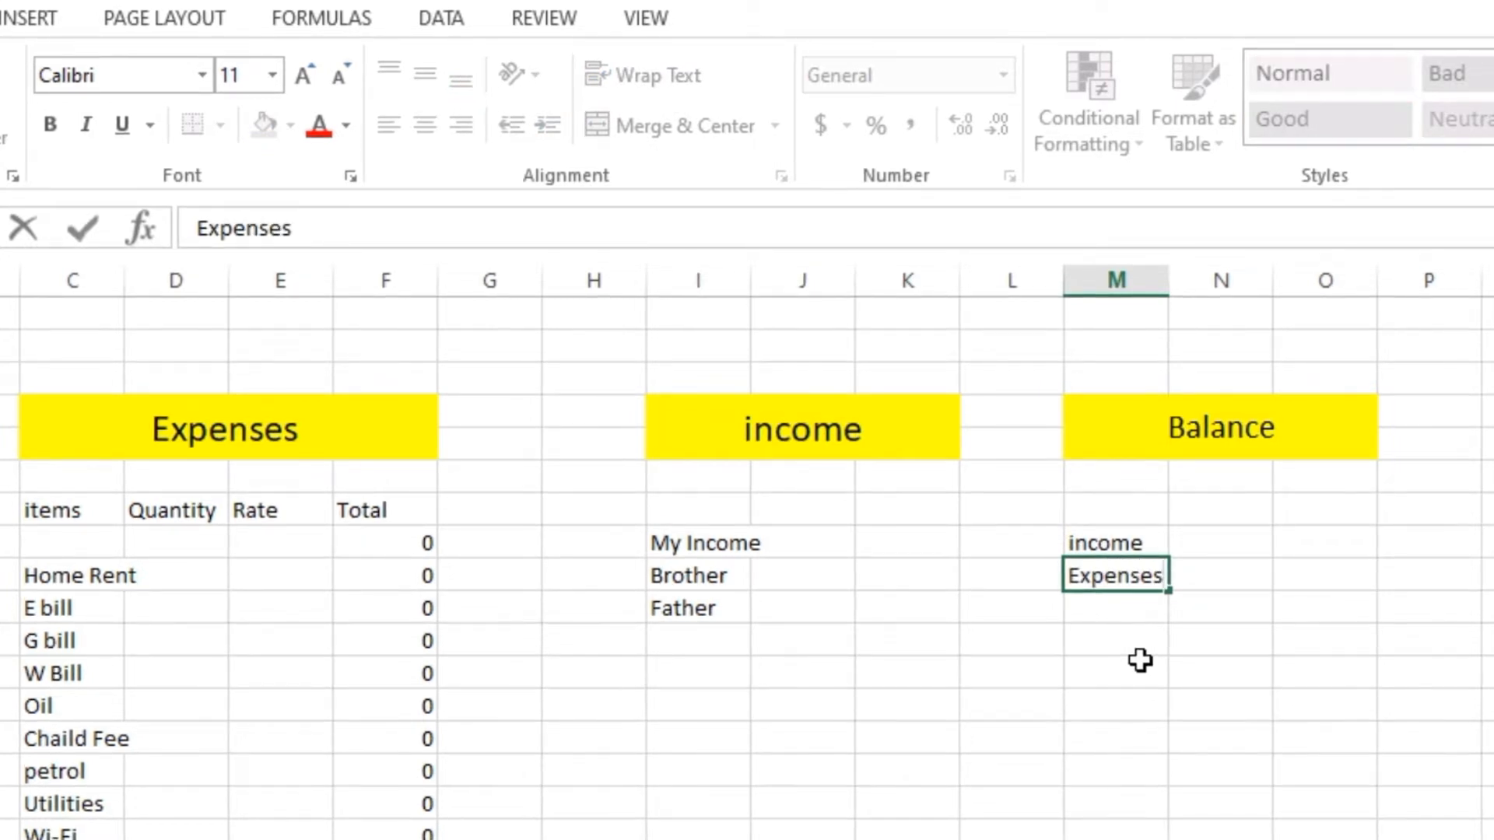
pyautogui.write('s')
pyautogui.press('Return')
pyautogui.press('Up')
pyautogui.press('Up')
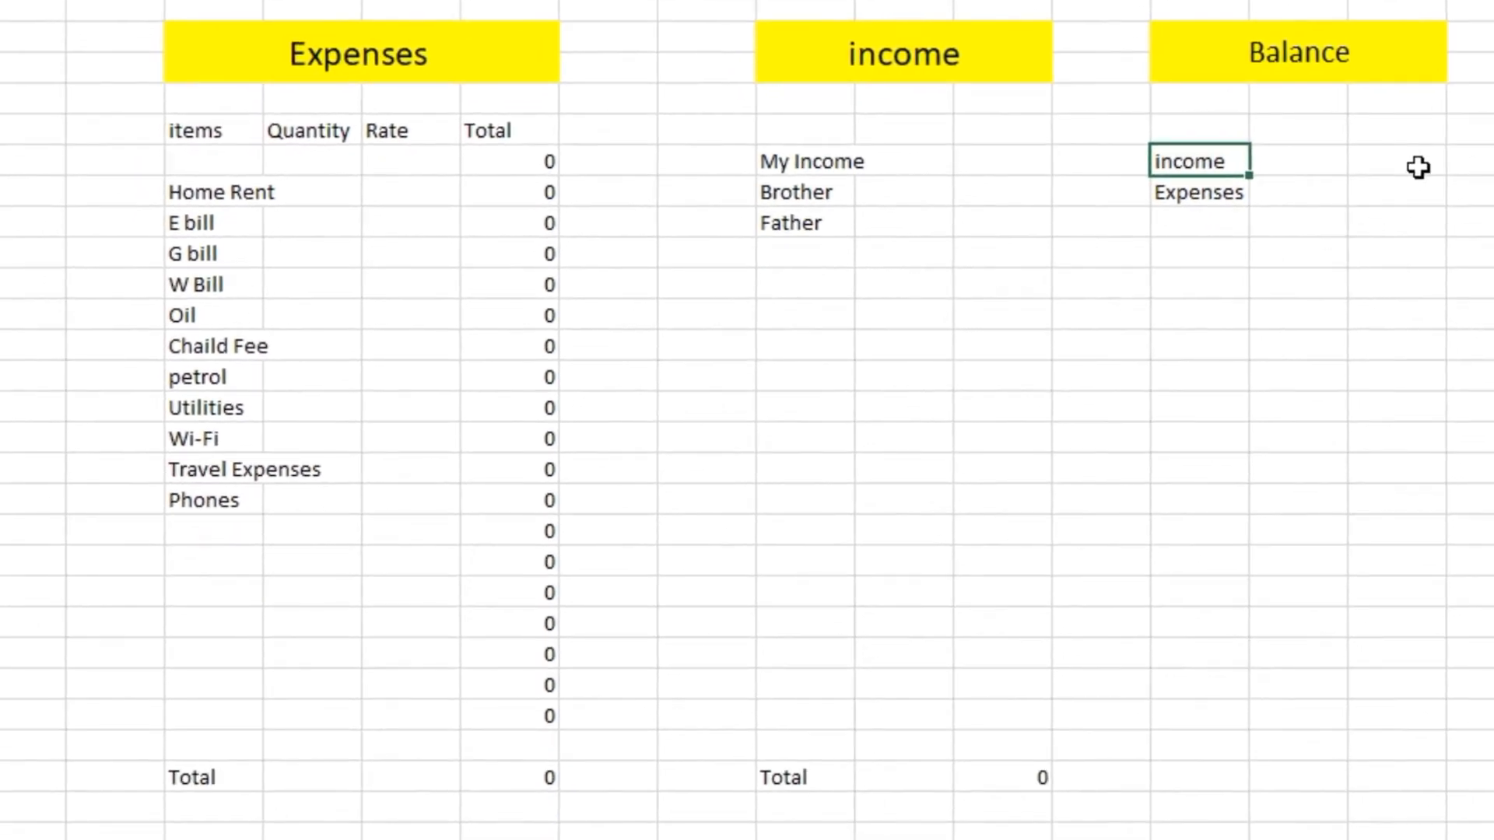
# Link the balance table to the totals with =K28 in cell O8 and =F28 in cell O9.
pyautogui.click(1417, 164)
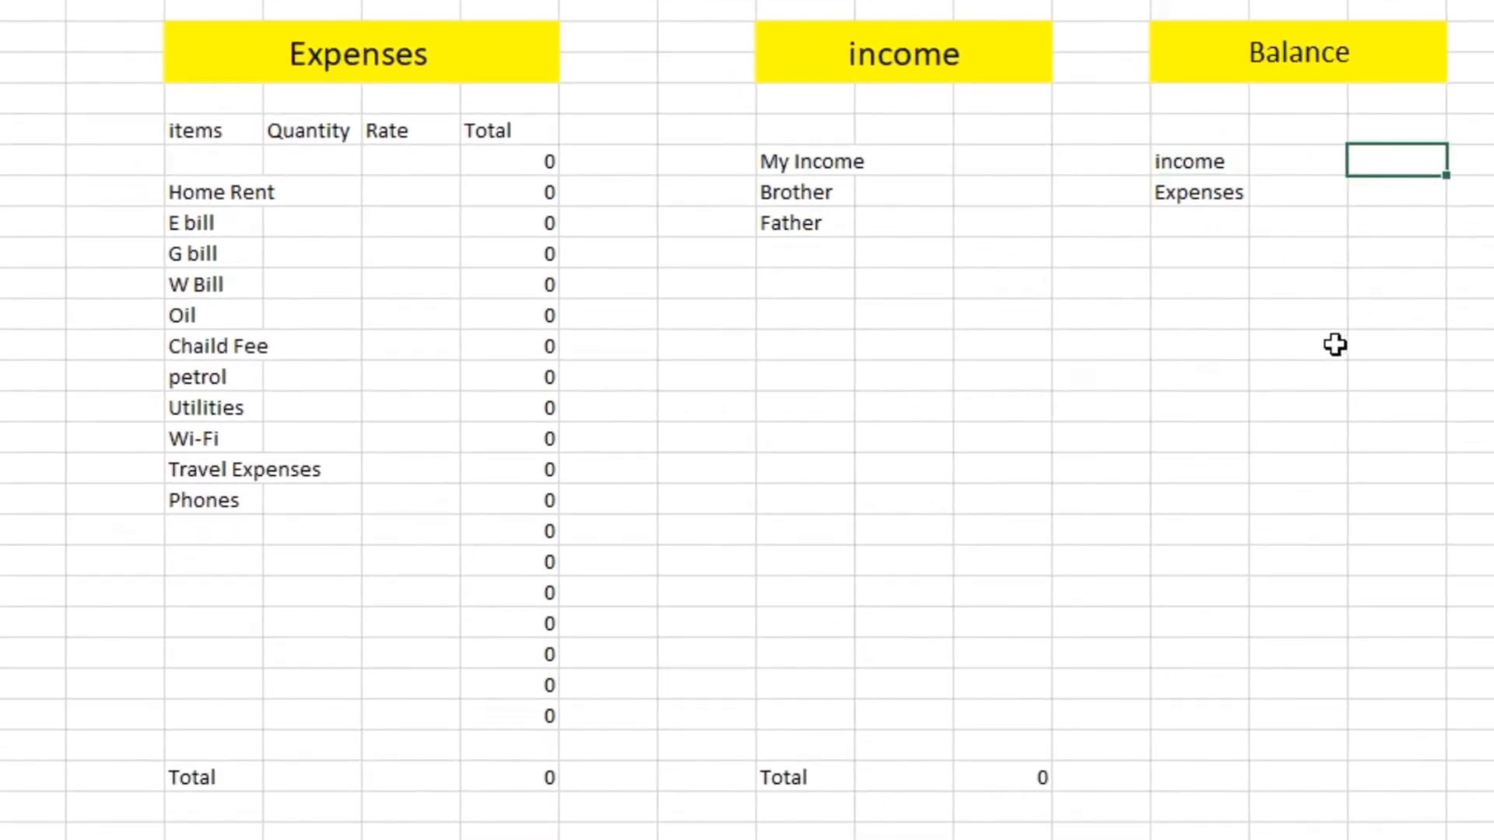
pyautogui.write('=')
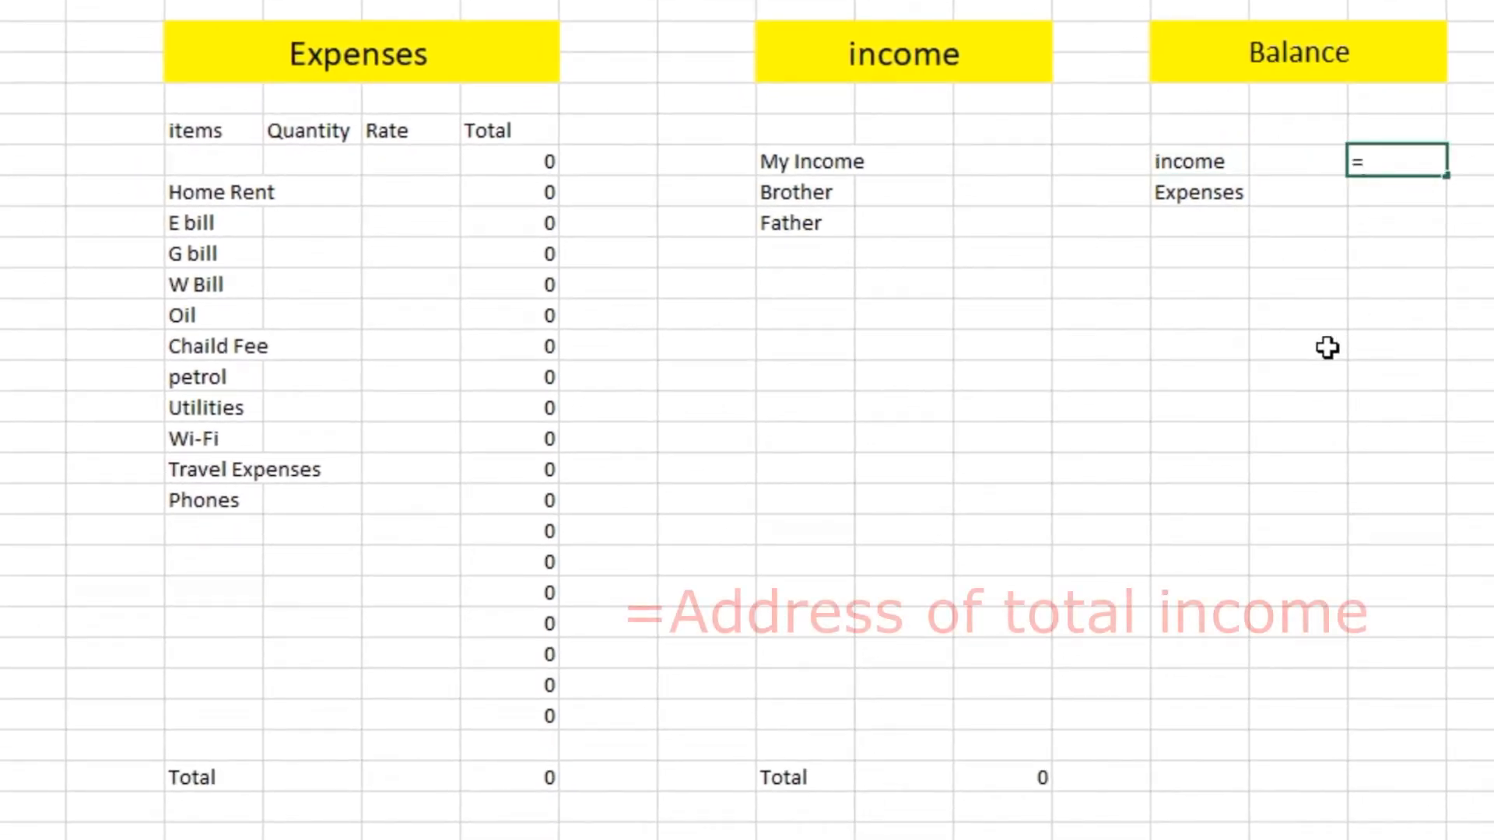
pyautogui.click(1024, 773)
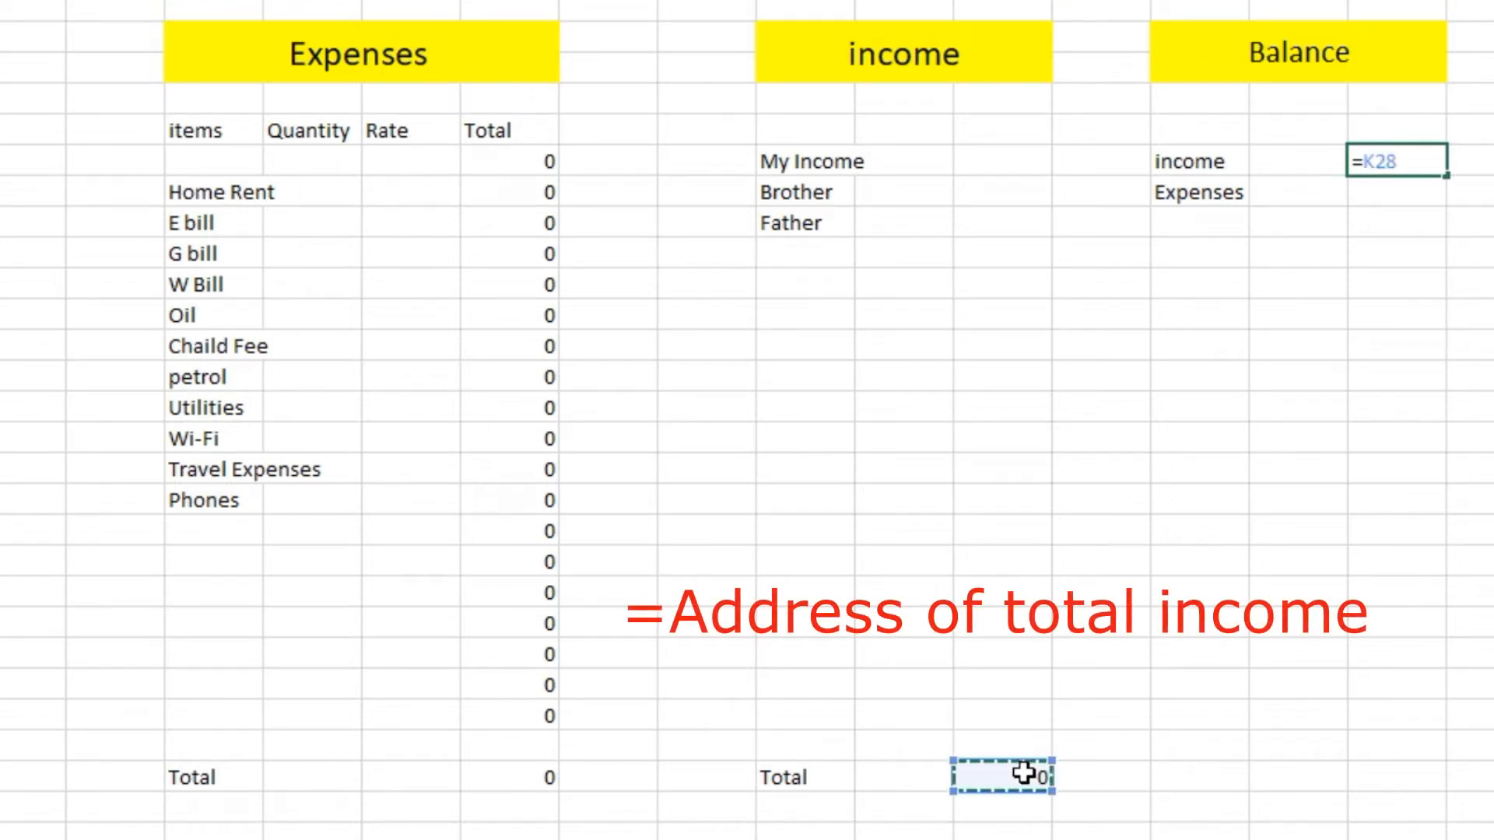
pyautogui.press('Return')
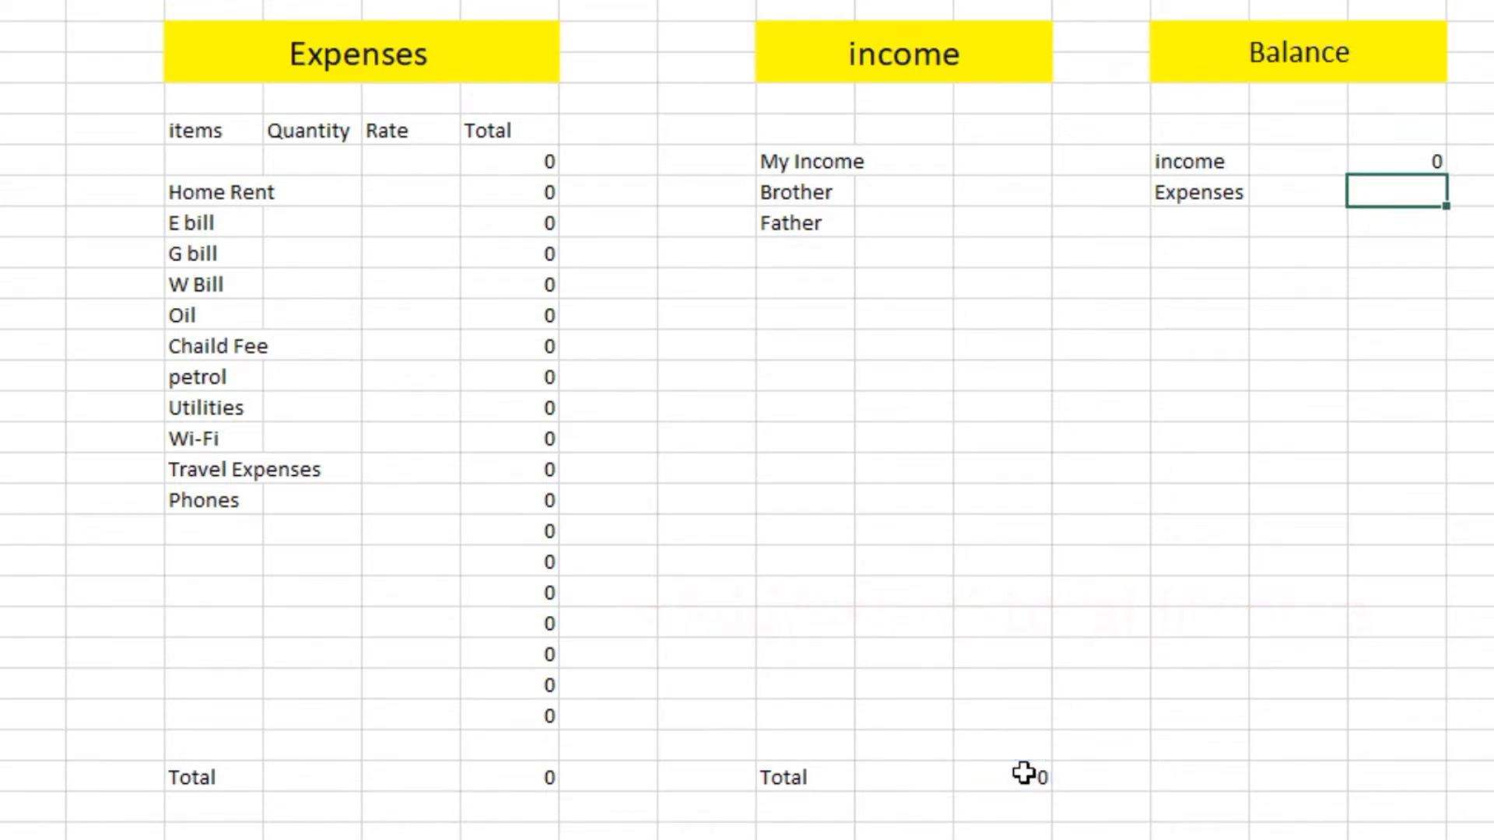
pyautogui.write('=')
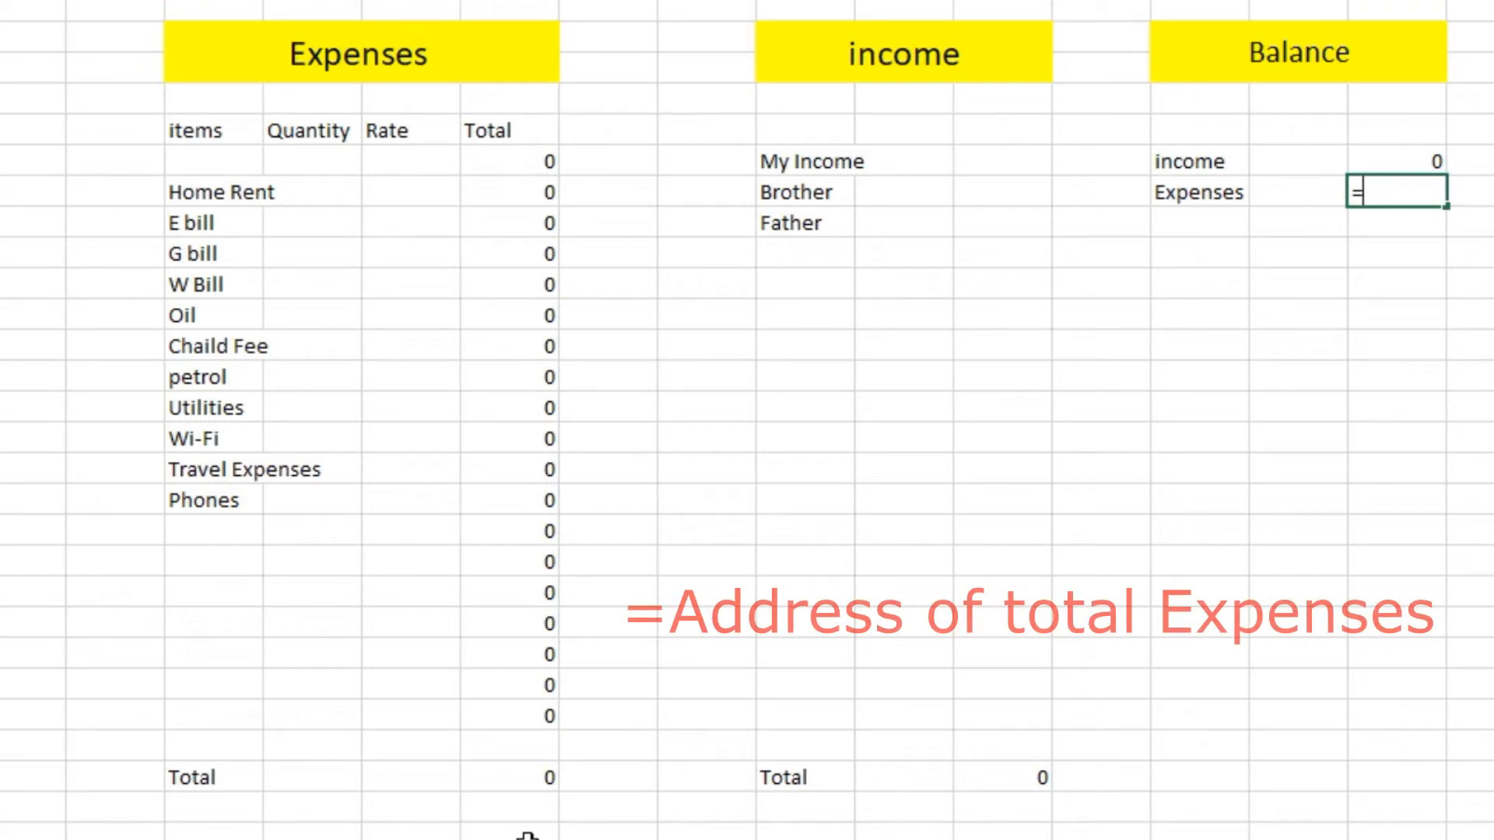
pyautogui.click(530, 778)
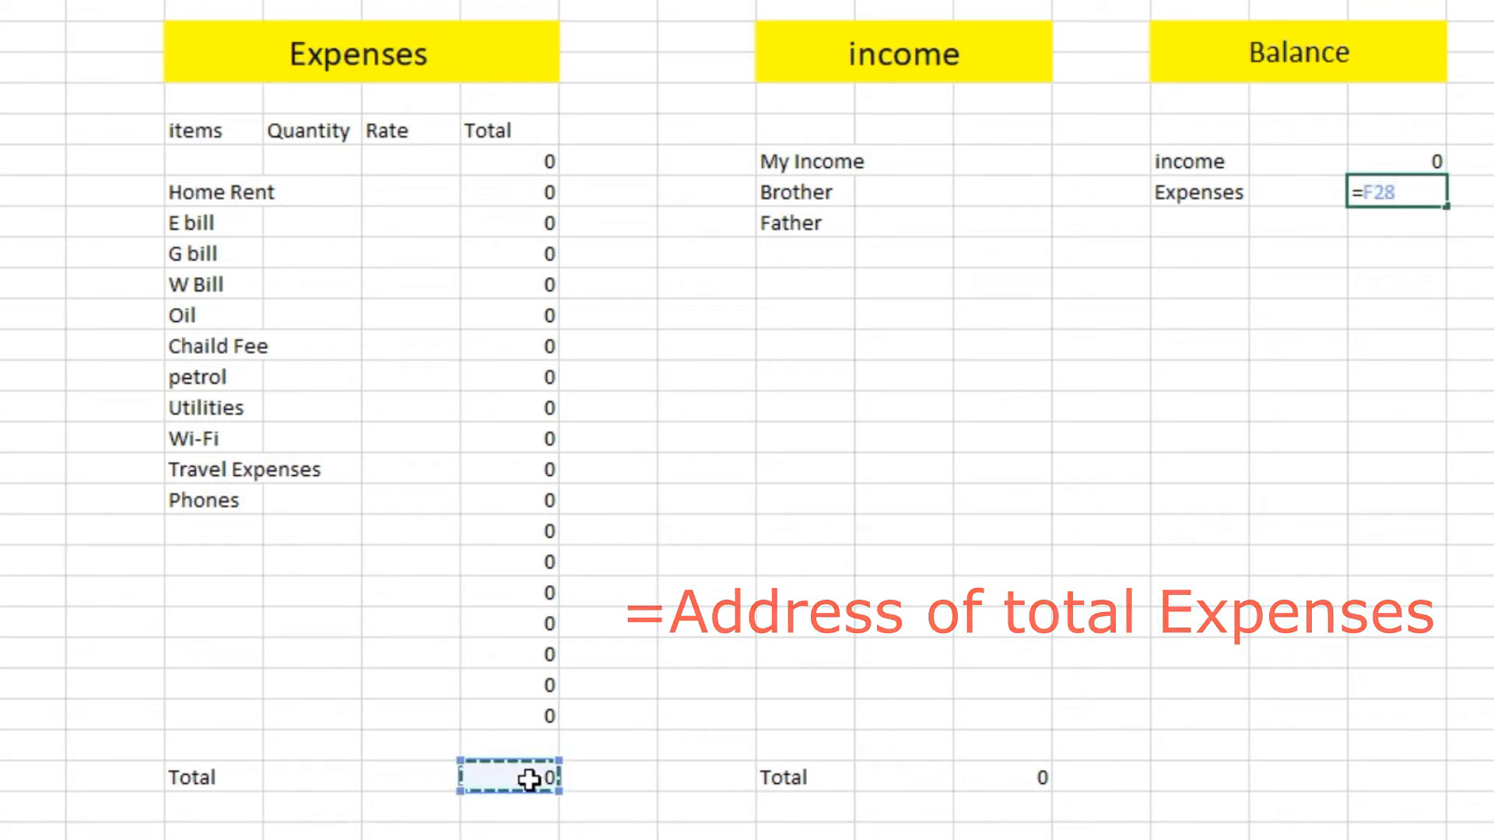
pyautogui.press('Return')
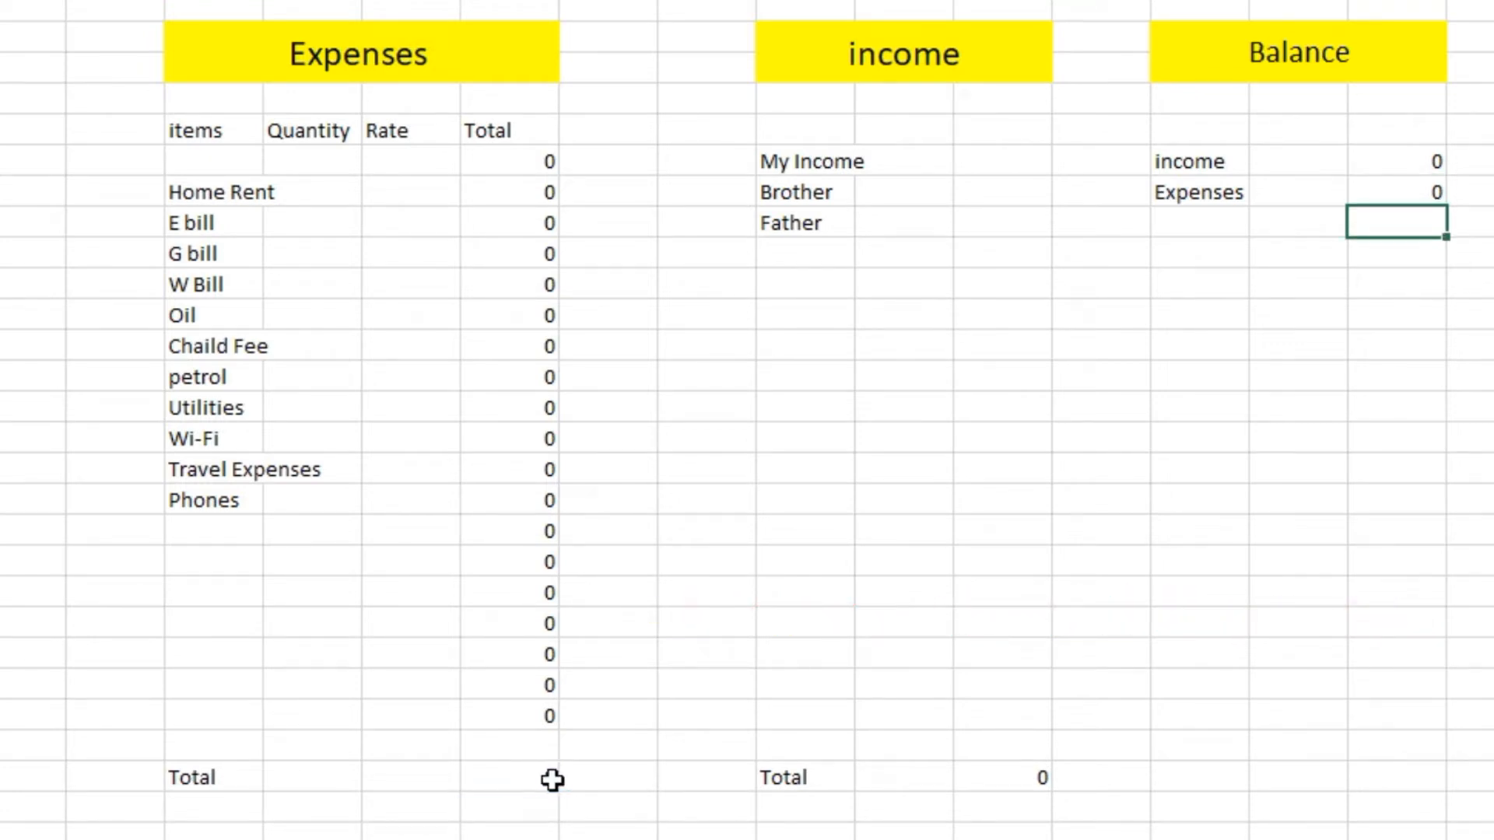
# Label cell M12 "Balance" and calculate income minus expenses in cell O12 with =O8-O9.
pyautogui.click(1194, 293)
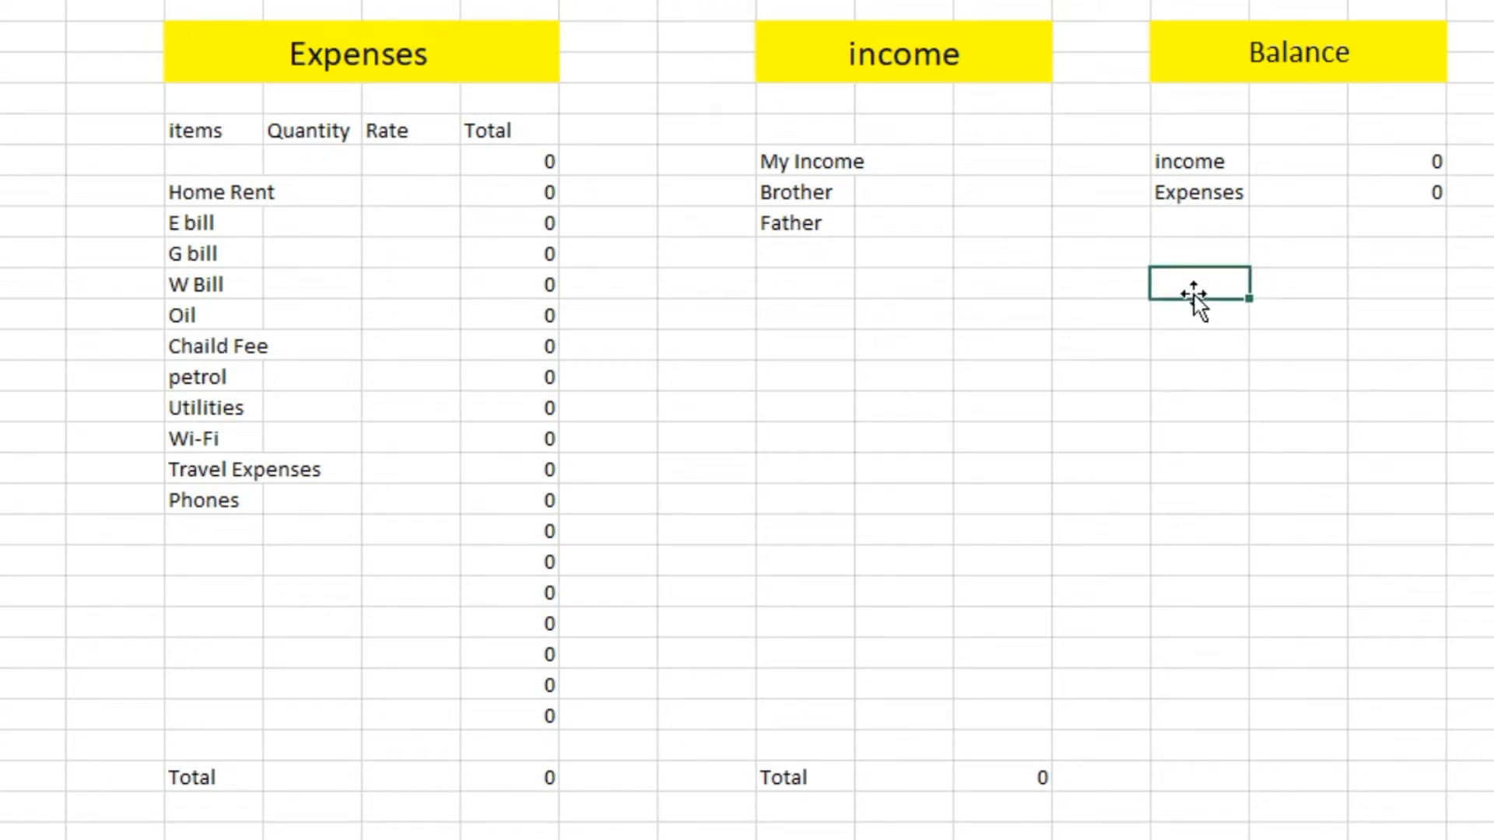
pyautogui.write('Balance')
pyautogui.click(1392, 283)
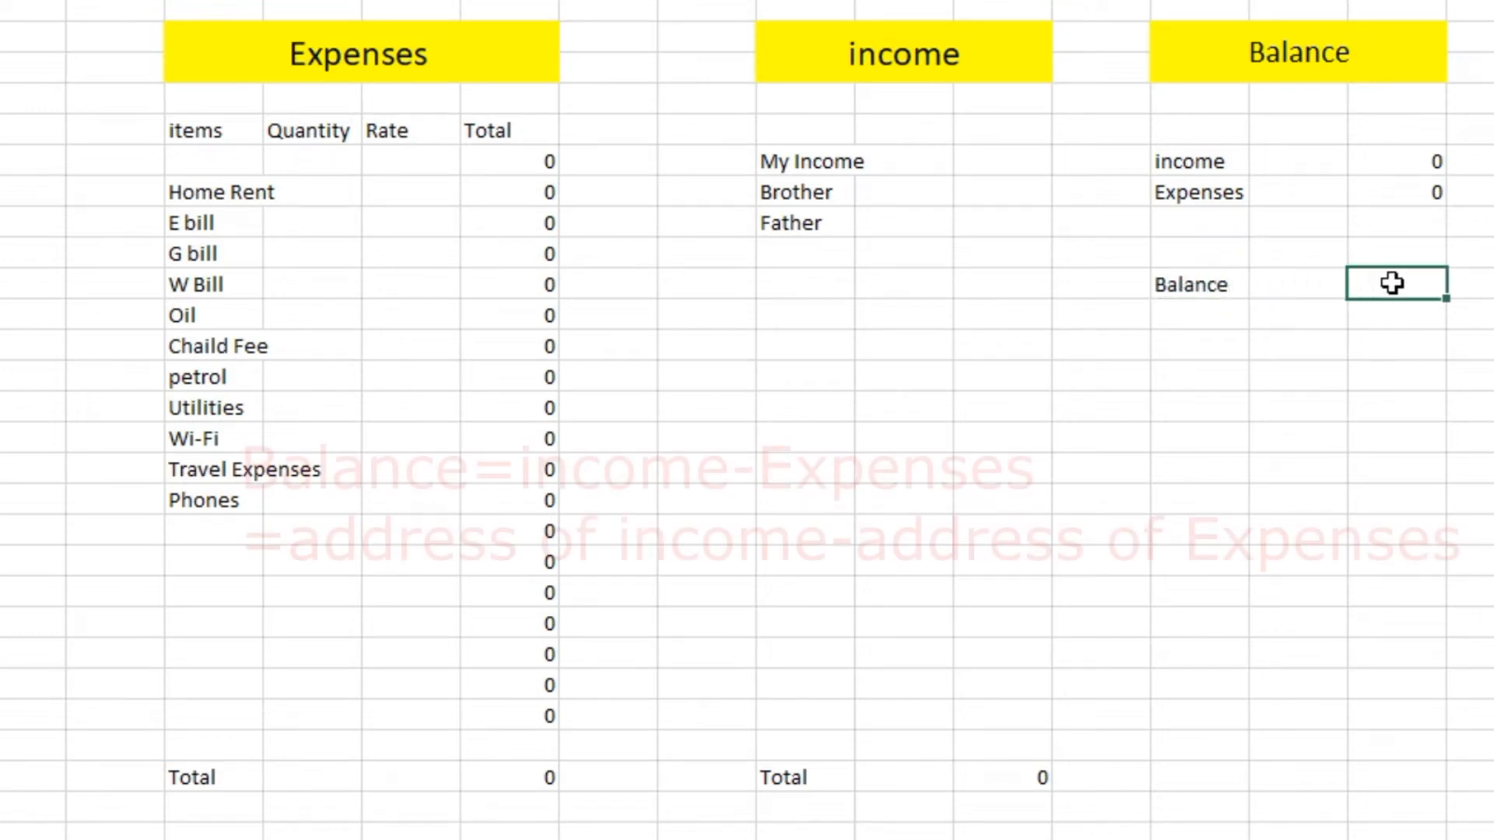
pyautogui.write('=')
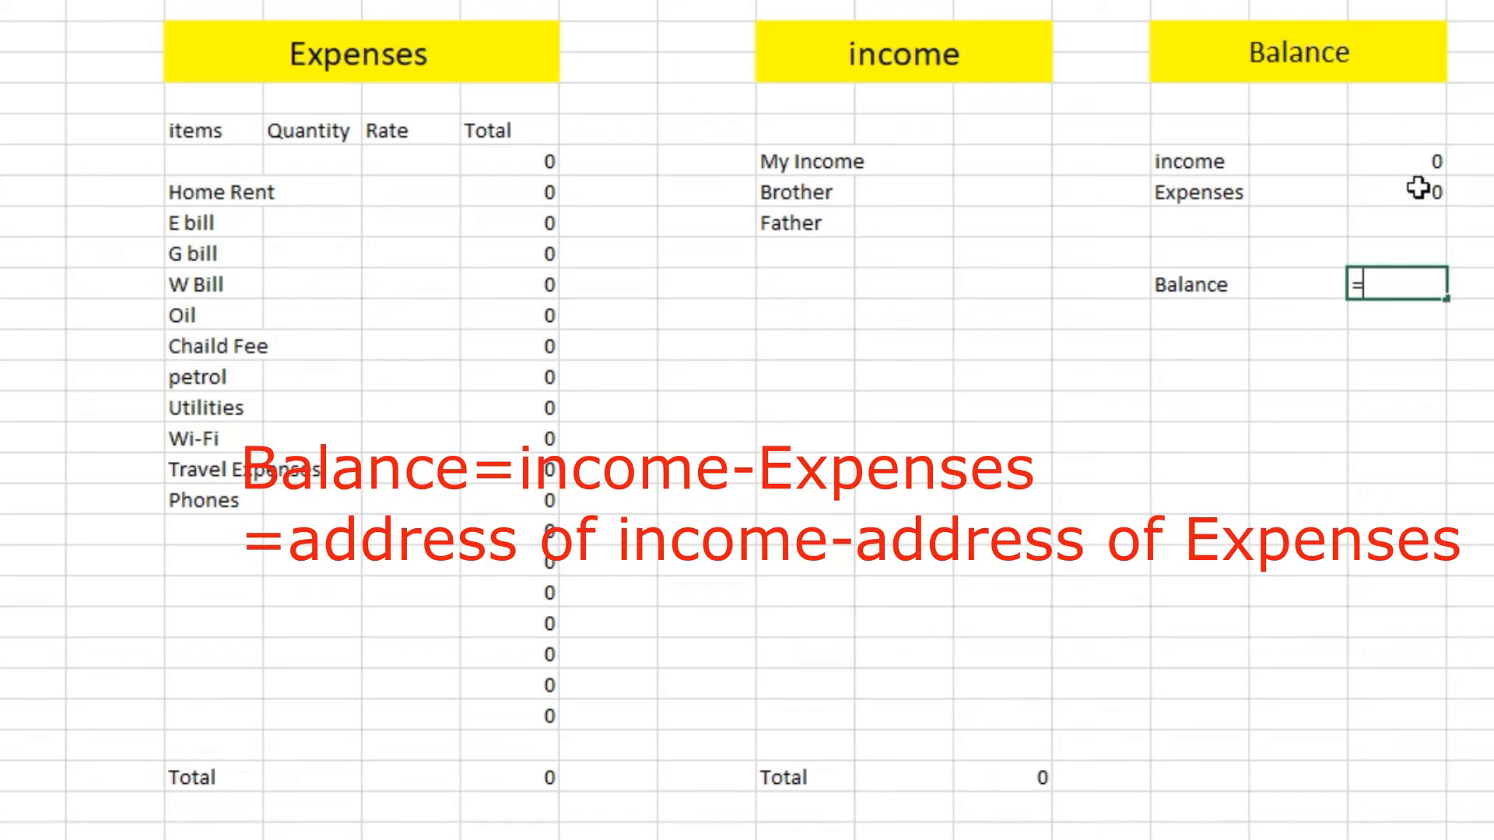
pyautogui.click(1415, 159)
pyautogui.write('-')
pyautogui.click(1404, 196)
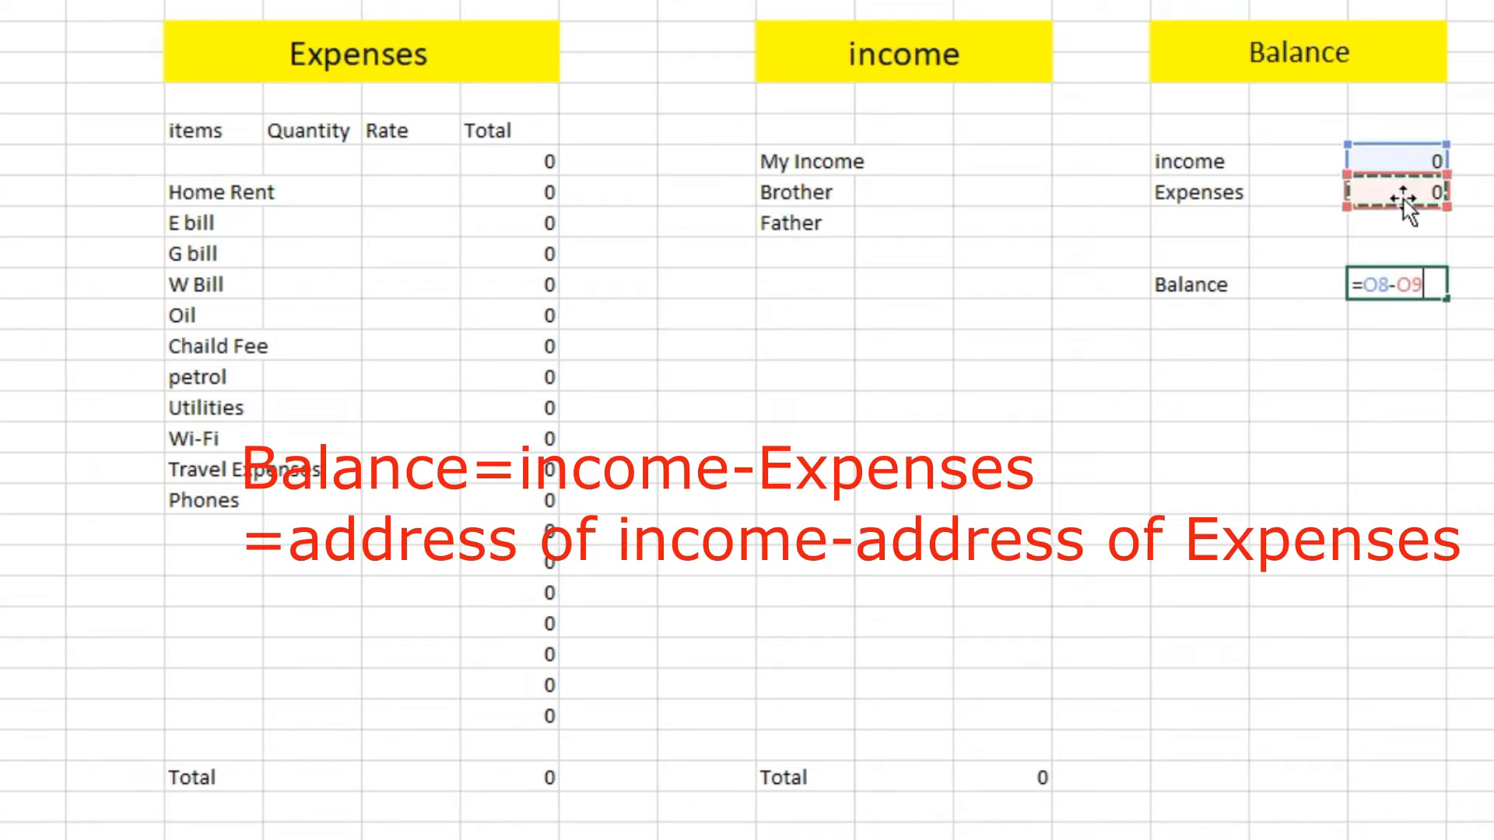
pyautogui.press('Return')
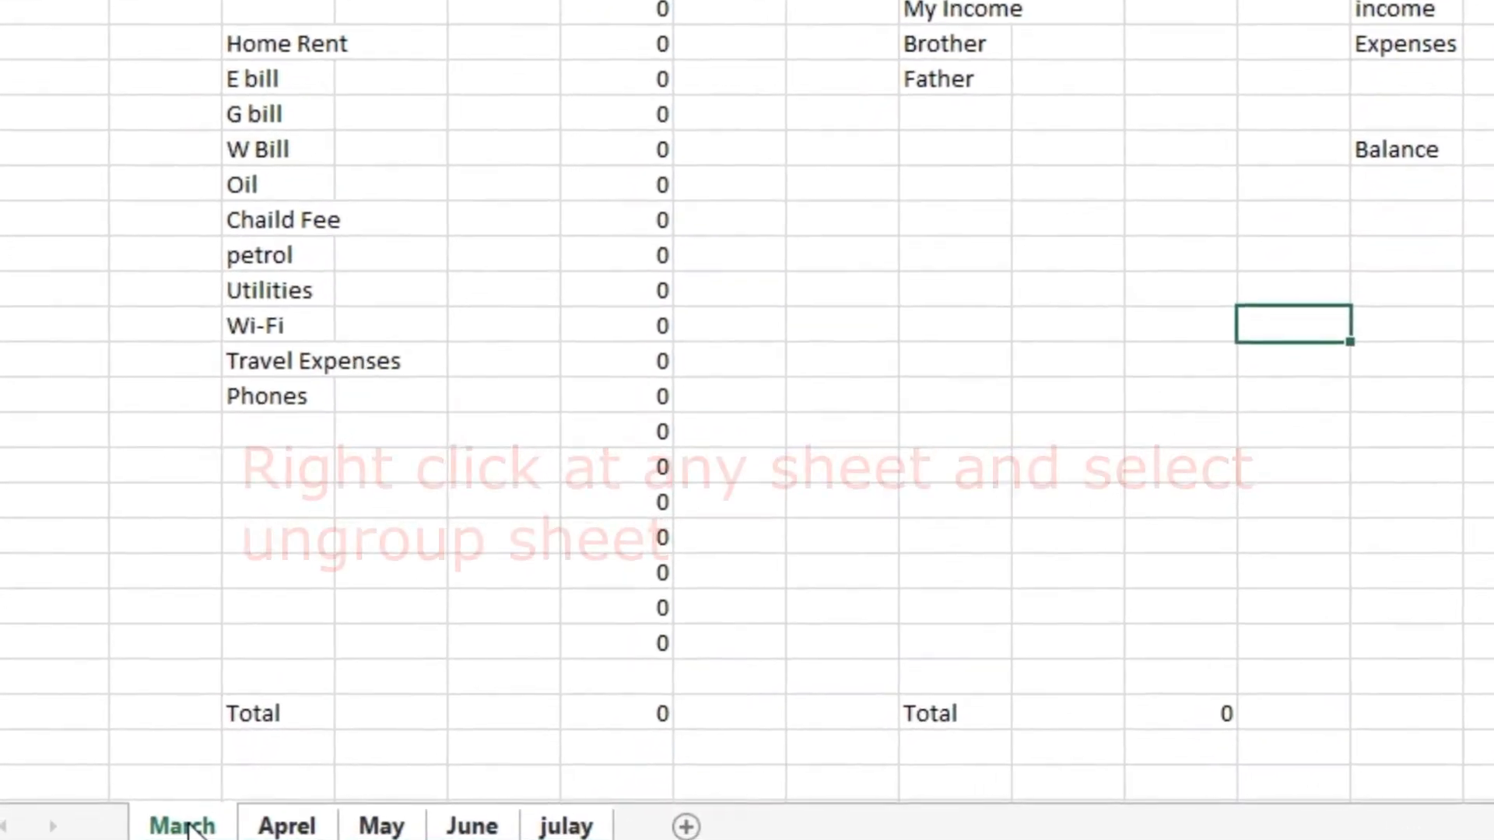
# Ungroup the month worksheets and check the shared tables on the Aprel, May, June and julay sheets, returning to March.
pyautogui.rightClick(191, 831)
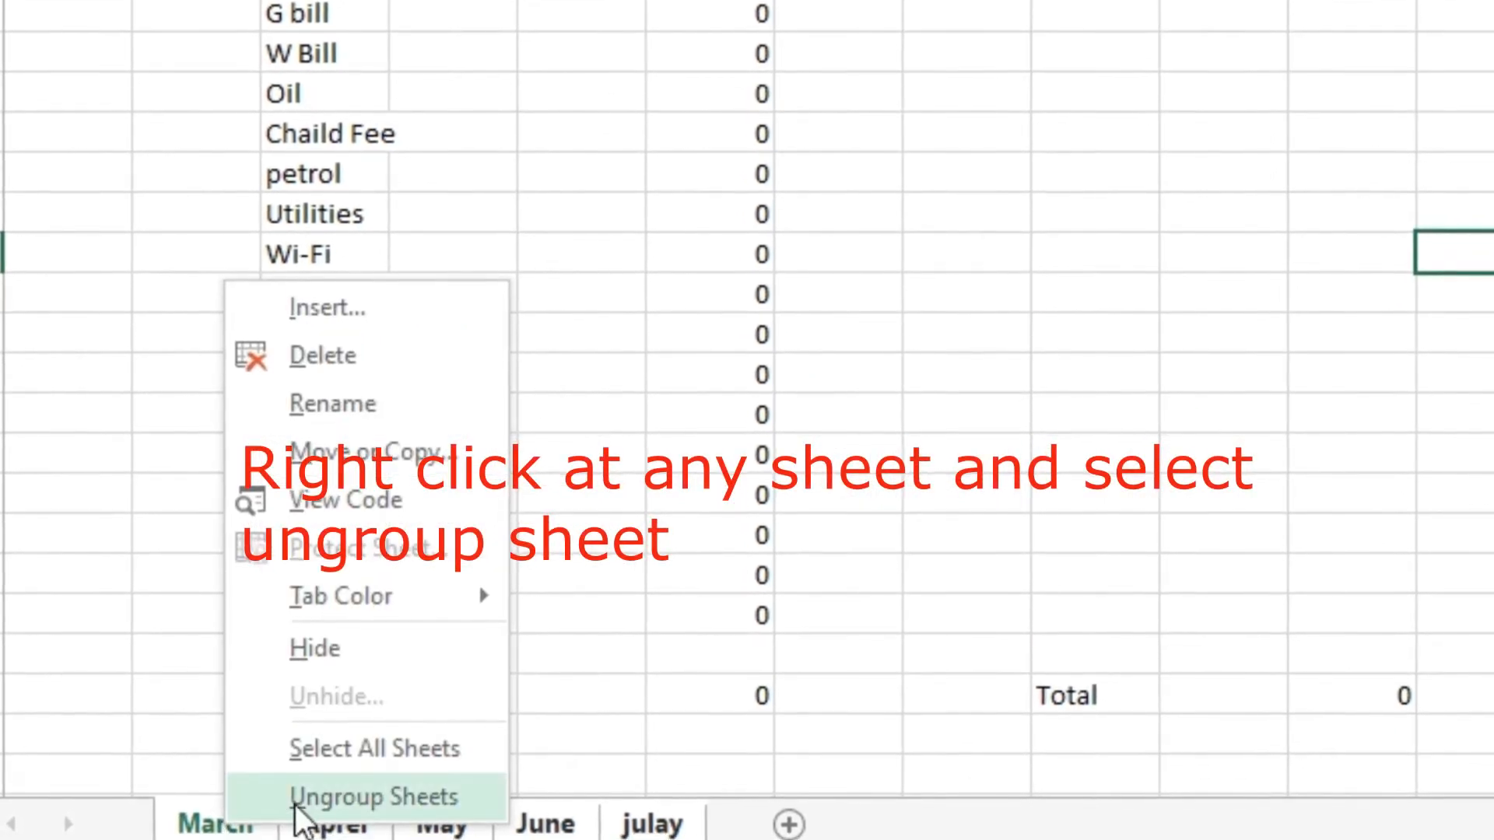
pyautogui.click(394, 795)
pyautogui.click(1242, 485)
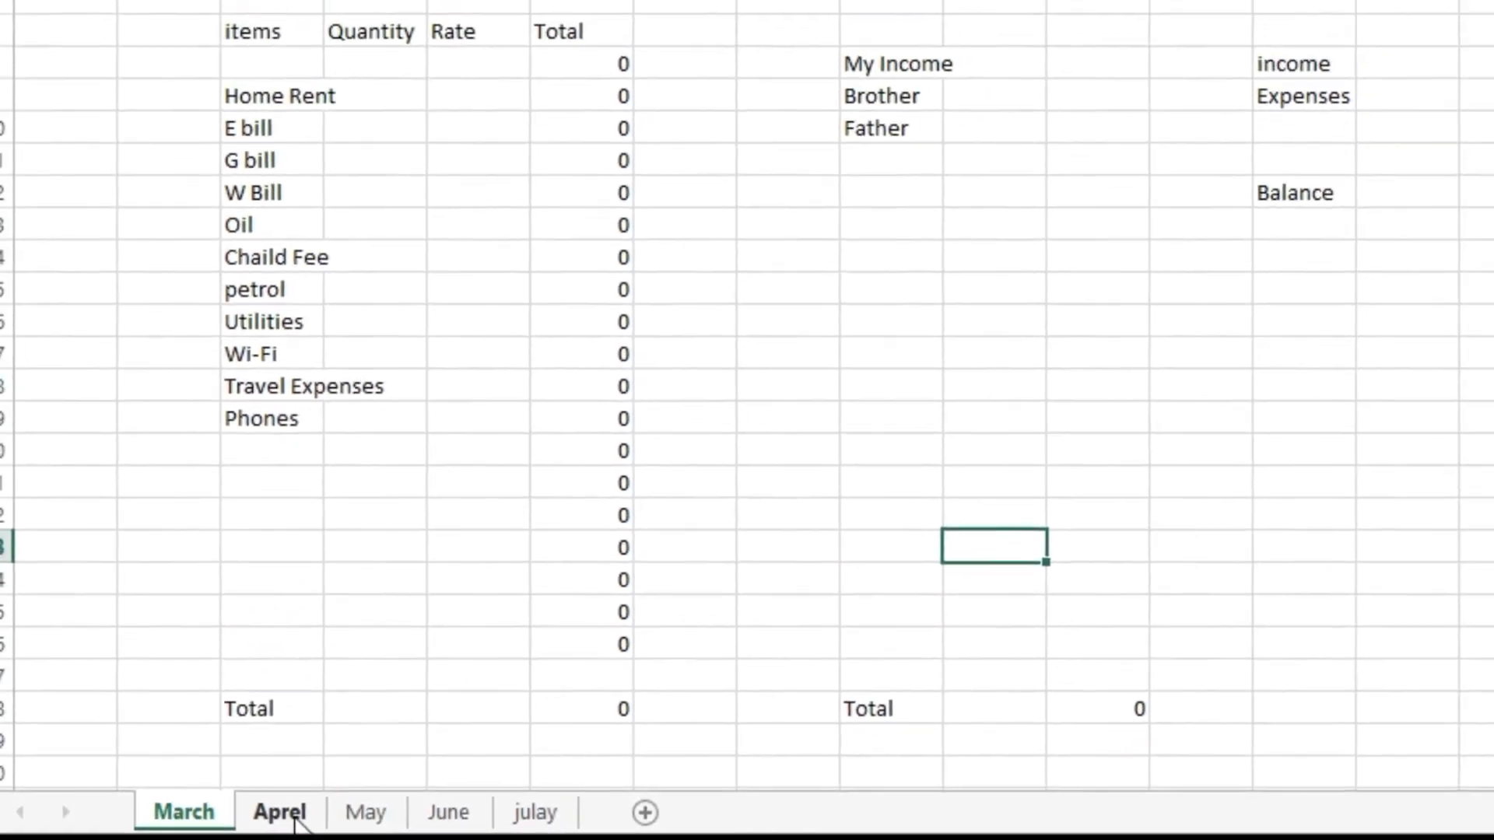
pyautogui.click(282, 813)
pyautogui.click(365, 812)
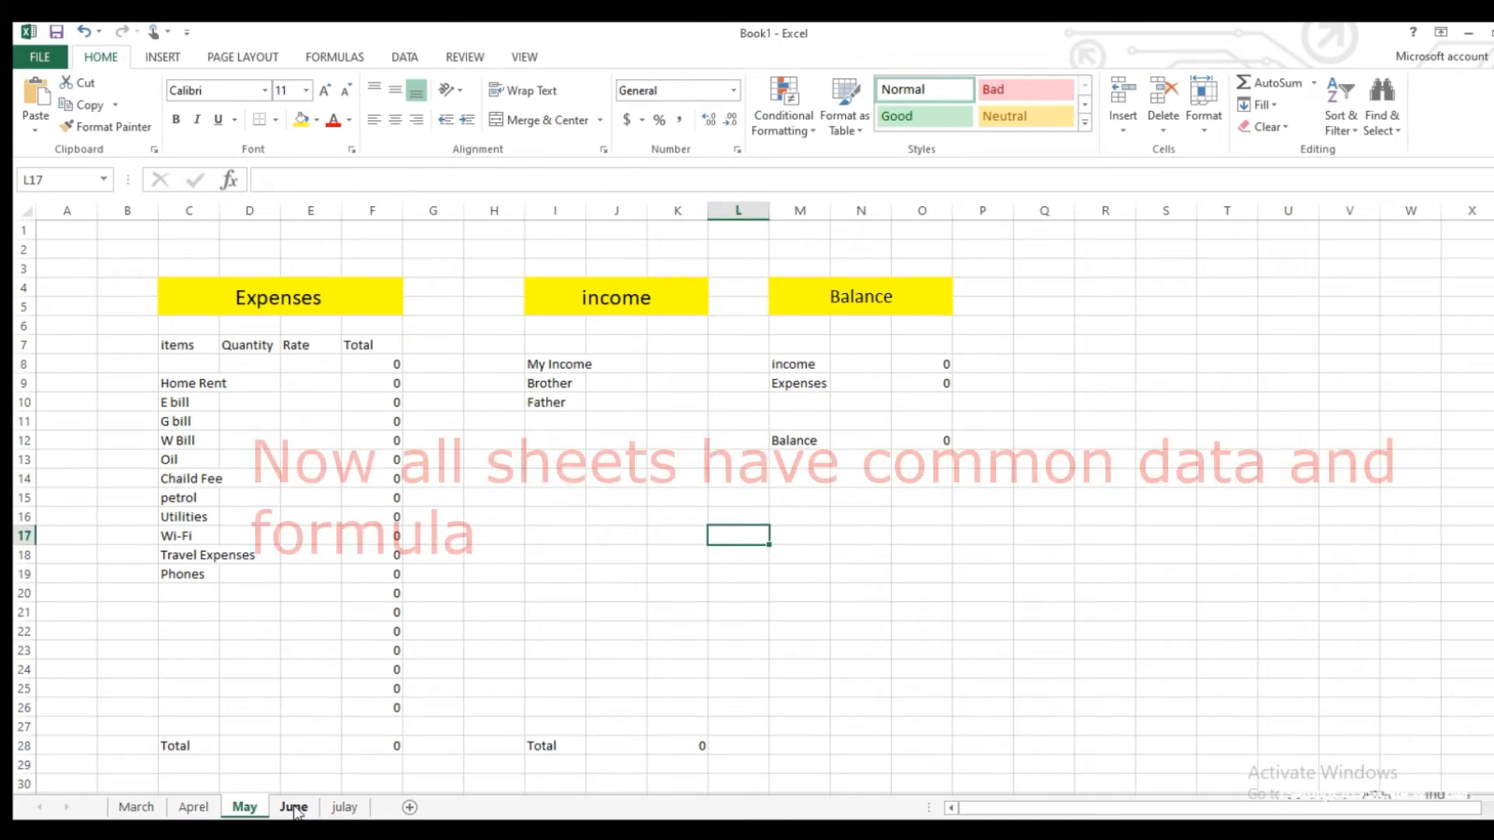
pyautogui.click(294, 809)
pyautogui.click(344, 809)
pyautogui.click(153, 809)
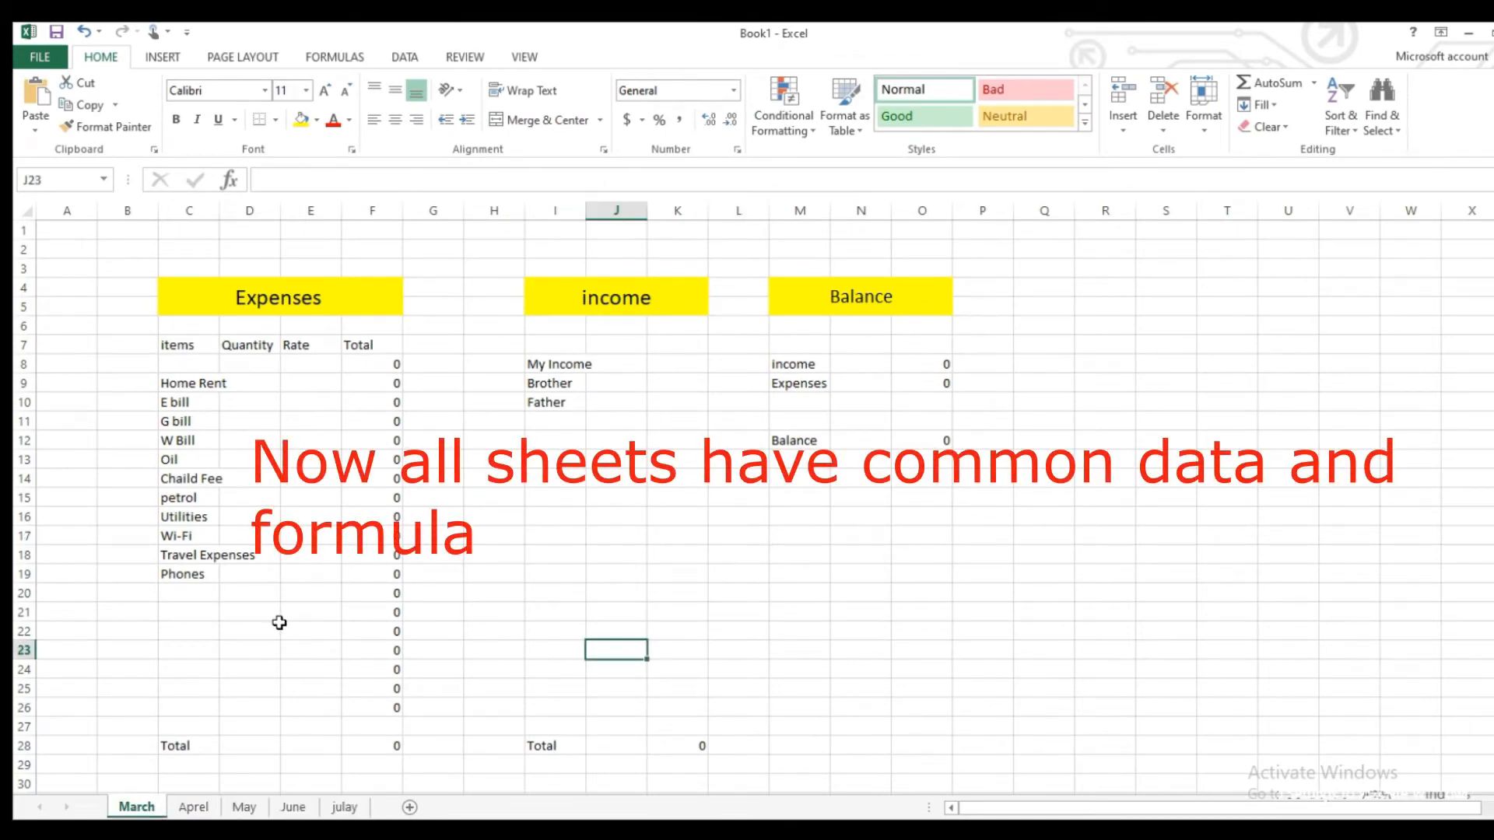
# On the March sheet, enter quantity 2 and rate 300 for Home Rent.
pyautogui.click(261, 385)
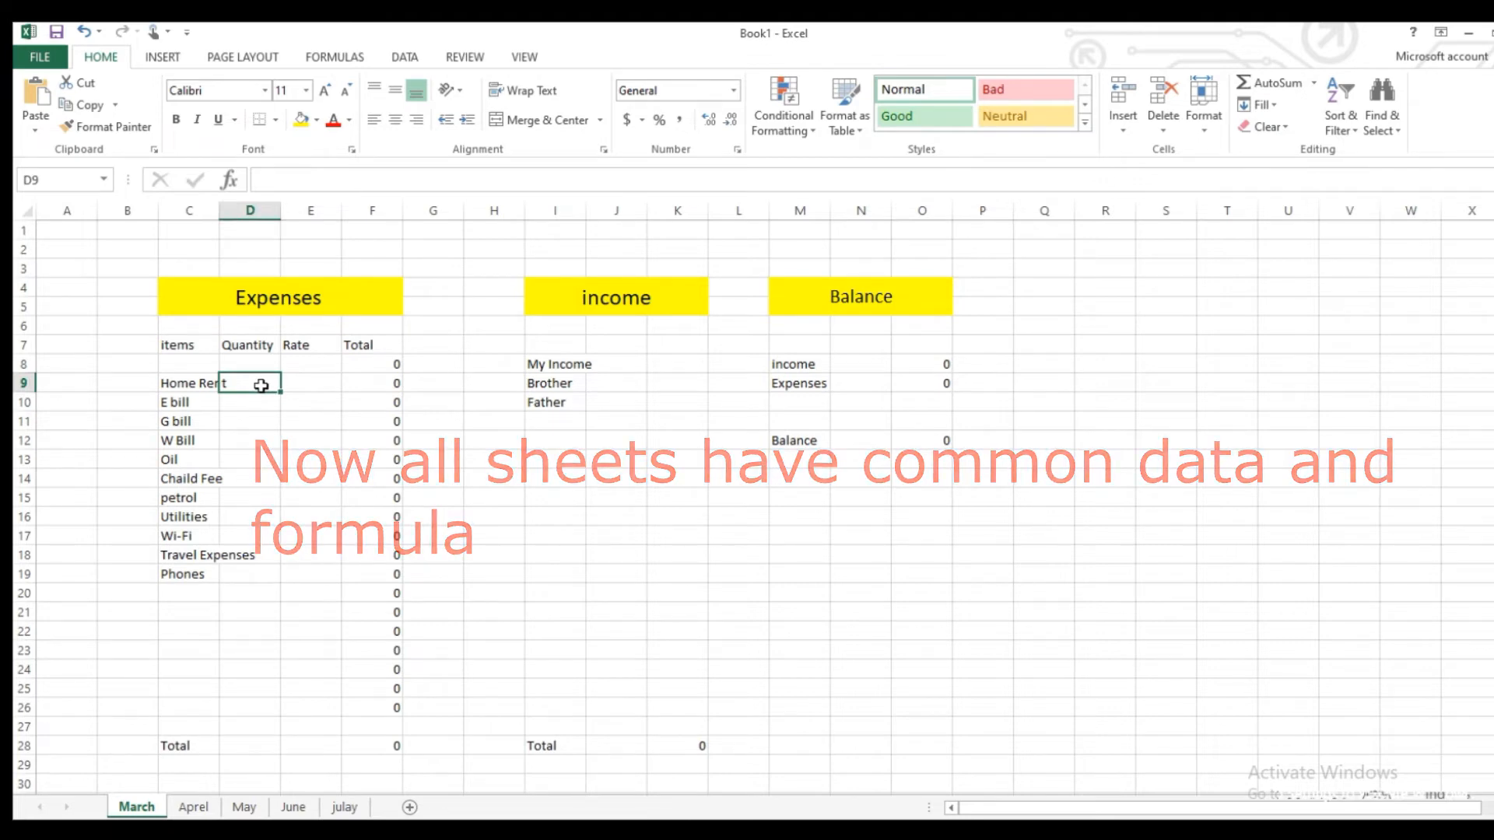
pyautogui.write('2')
pyautogui.press('Tab')
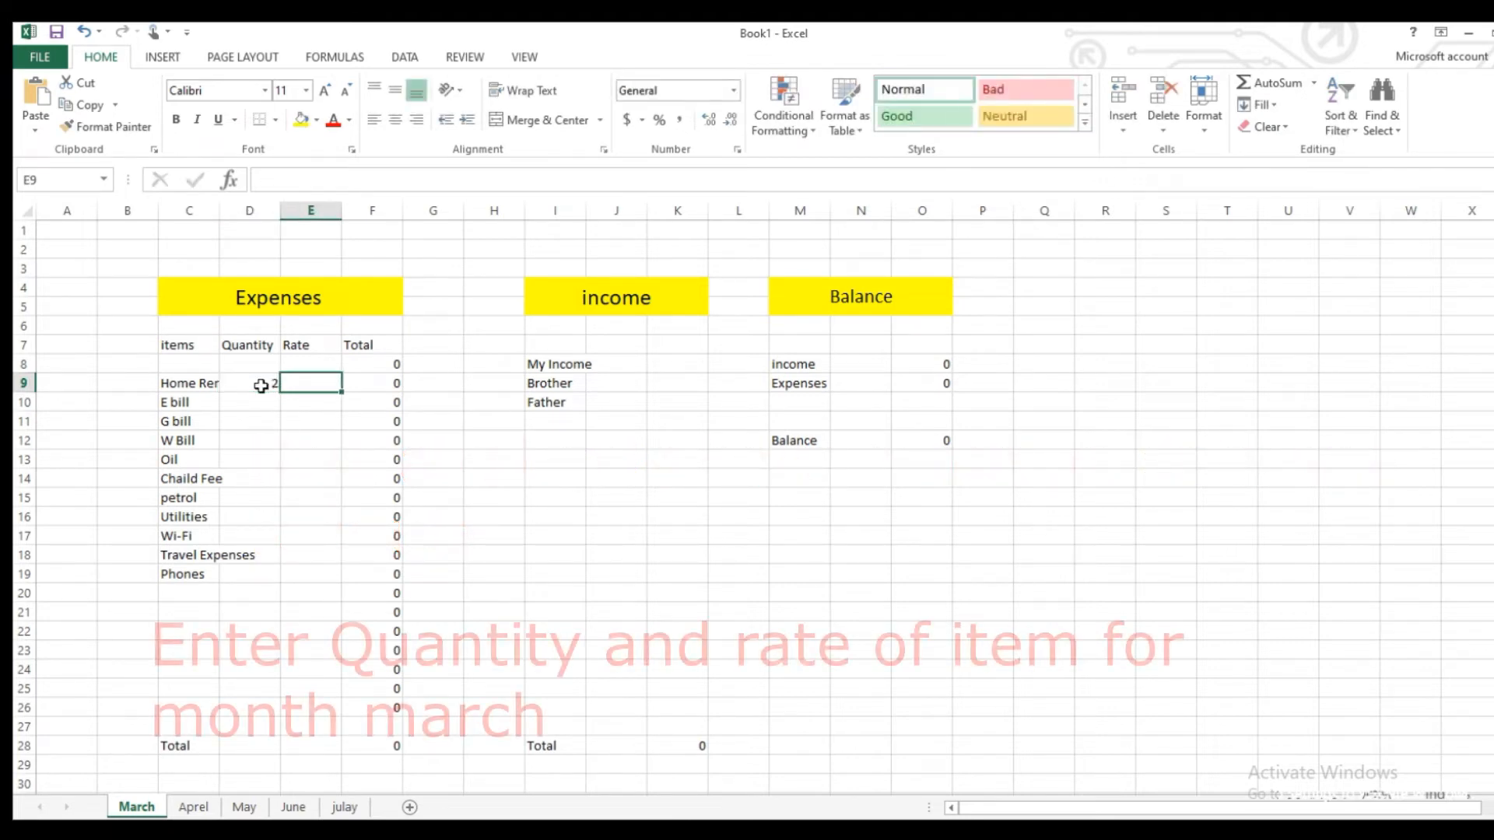
pyautogui.write('300')
pyautogui.press('Return')
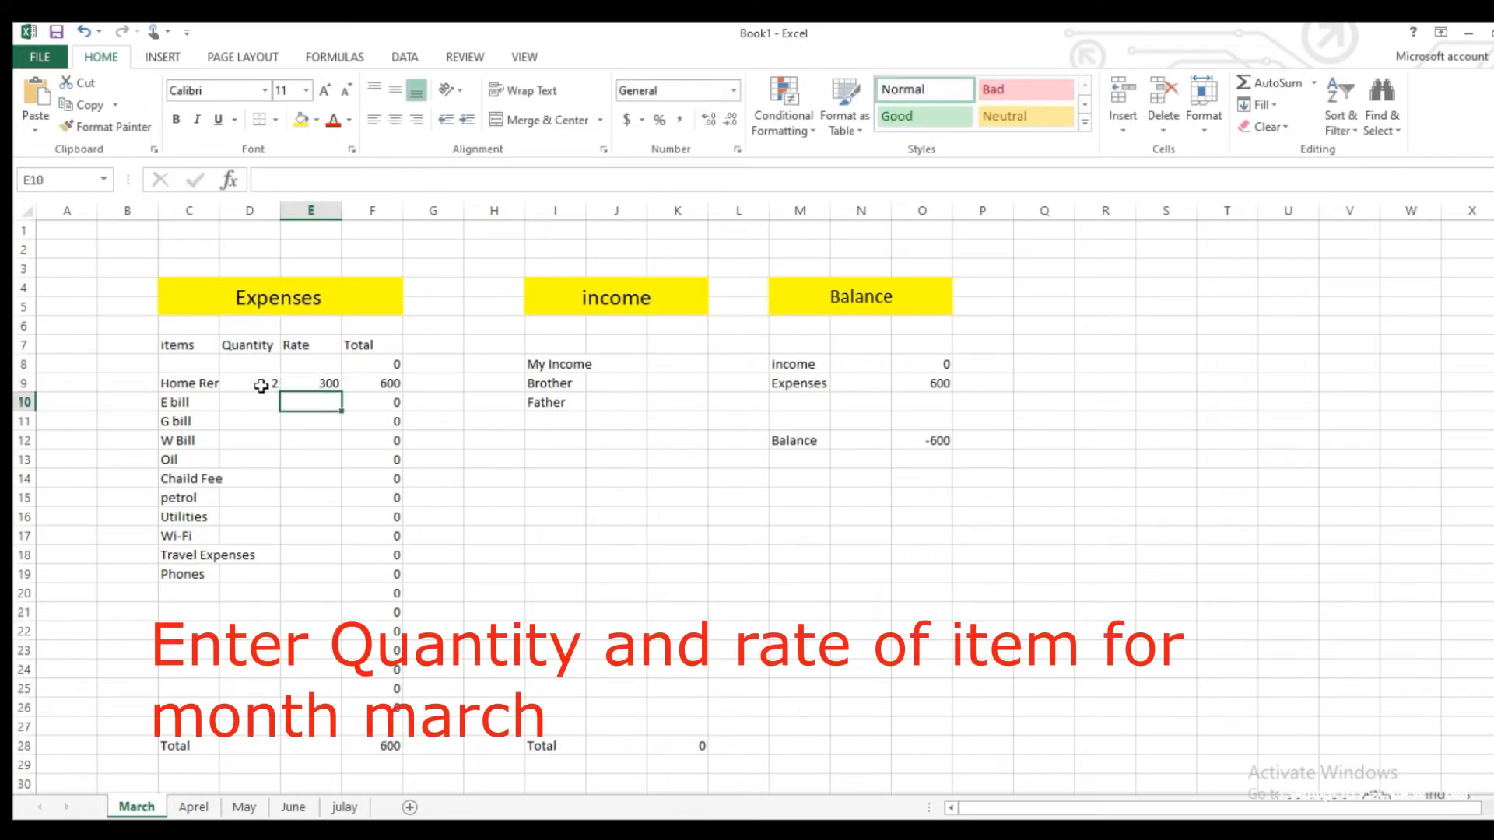
# Enter the March quantities 1, 1, 1, 3, 2, 4, 1, 2, 2 and 3 for E bill through Phones in D10 to D19.
pyautogui.press('Left')
pyautogui.write('1')
pyautogui.press('Return')
pyautogui.write('1')
pyautogui.press('Return')
pyautogui.write('1')
pyautogui.press('Return')
pyautogui.write('3')
pyautogui.press('Return')
pyautogui.write('2')
pyautogui.press('Return')
pyautogui.write('4')
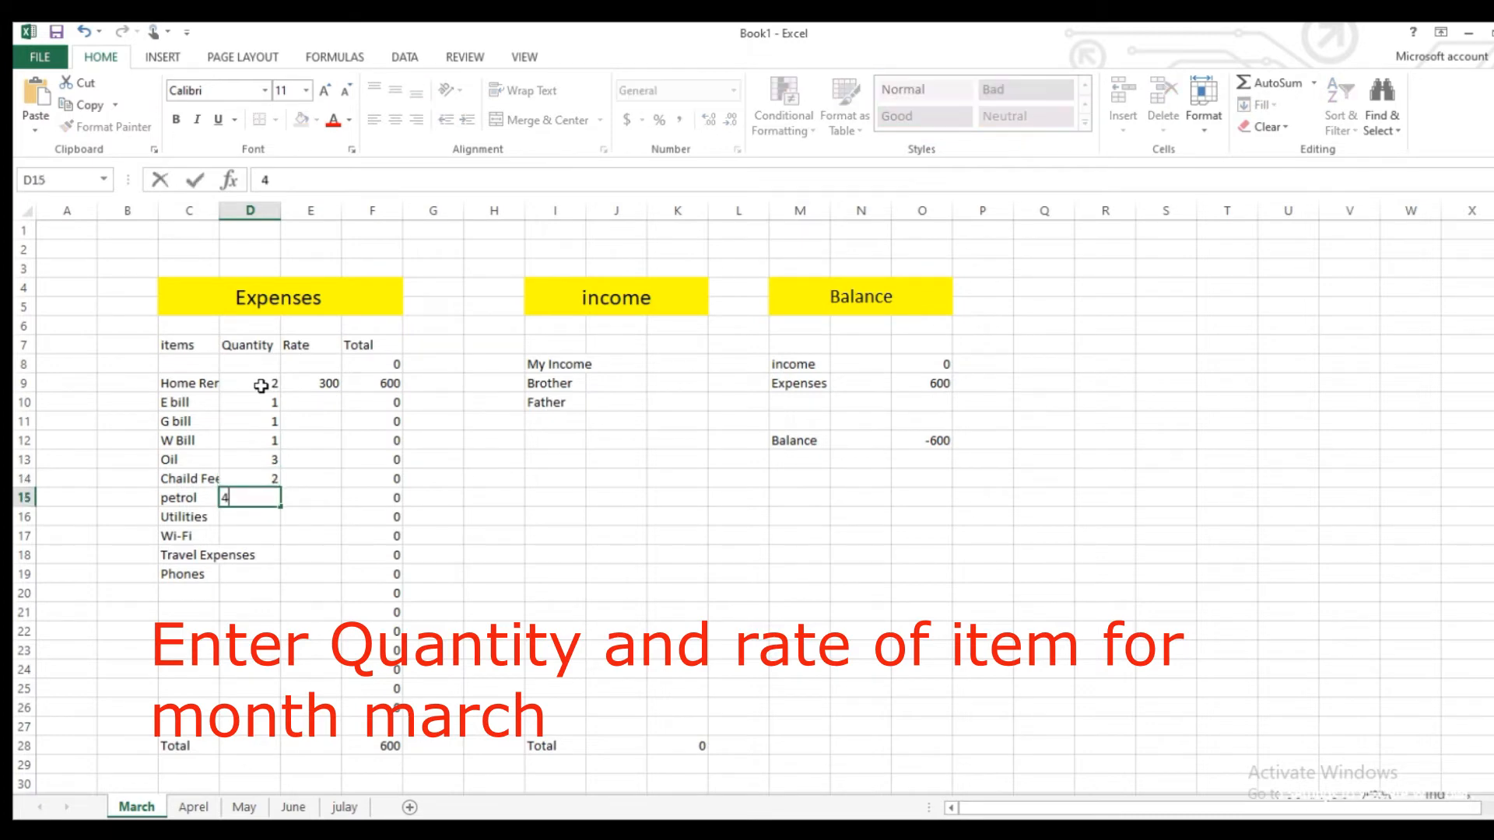
pyautogui.press('Return')
pyautogui.write('1')
pyautogui.press('Return')
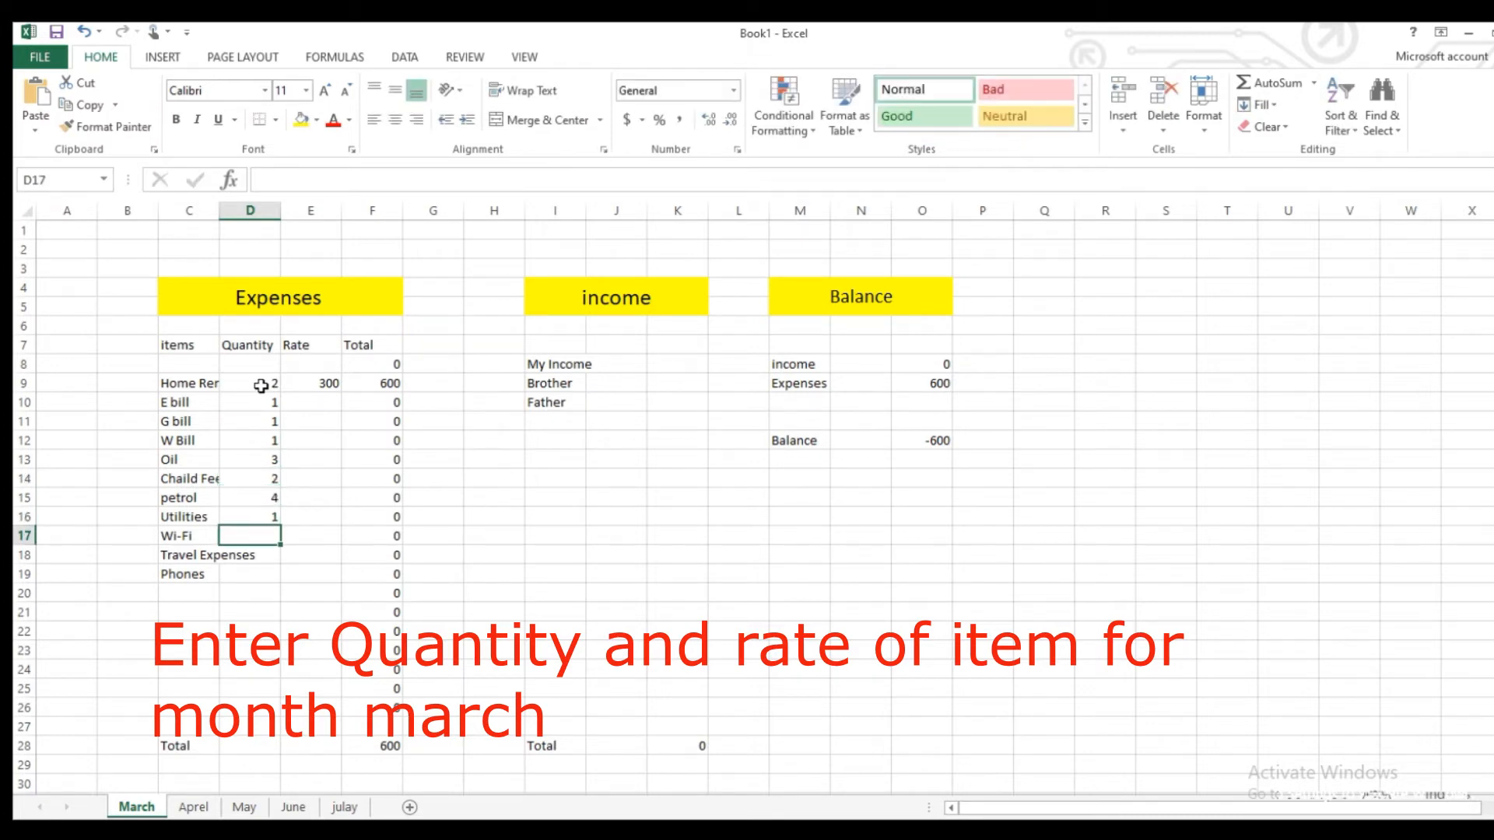
pyautogui.write('2')
pyautogui.press('Return')
pyautogui.write('2')
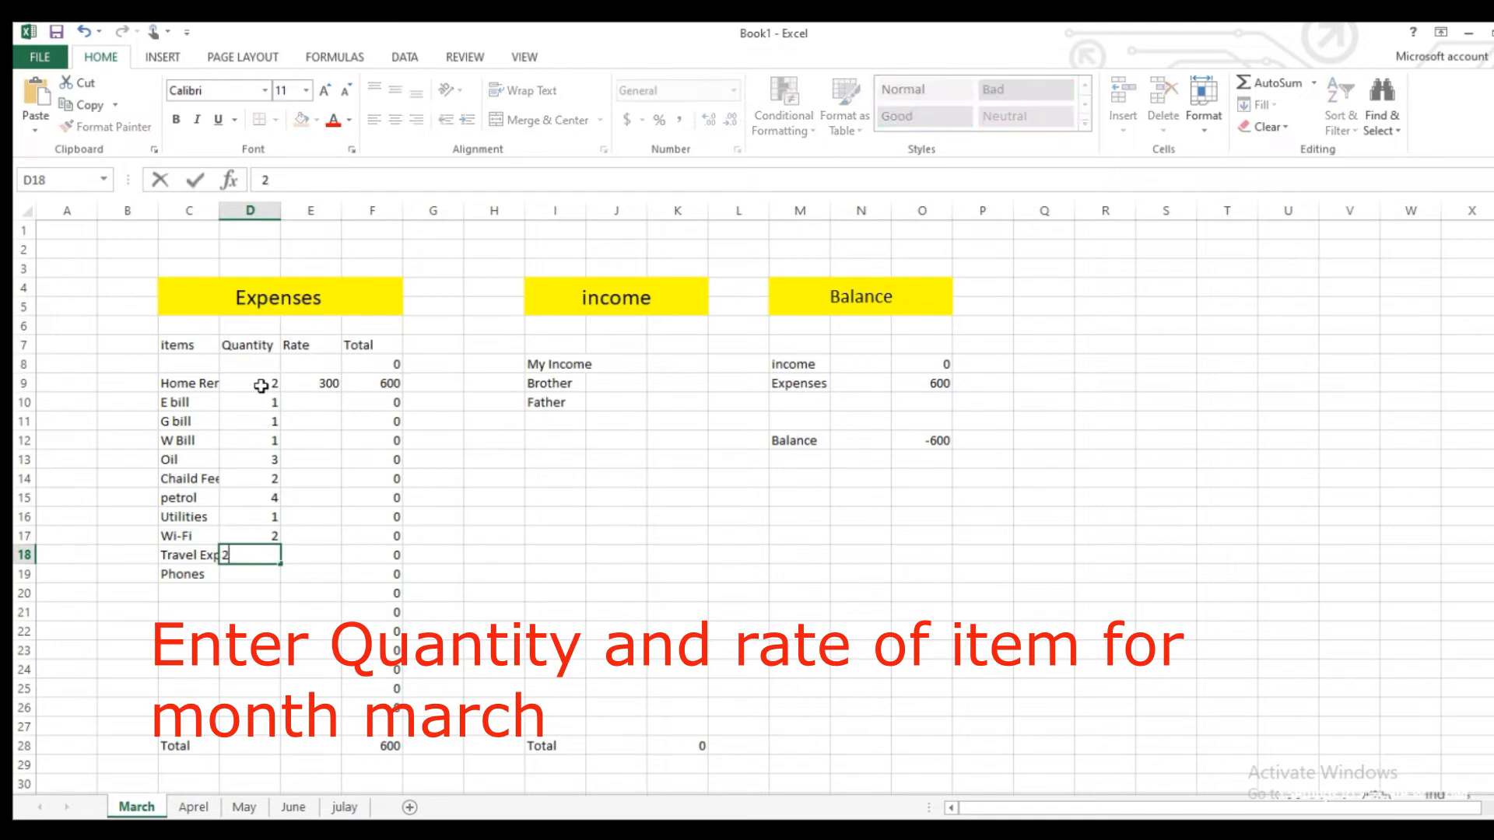
pyautogui.press('Return')
pyautogui.write('3')
pyautogui.press('Right')
# Enter the March rates 1400, 300 and 400 for E bill, G bill and W Bill in E10 to E12.
pyautogui.press('Up')
pyautogui.press('Up')
pyautogui.press('Up')
pyautogui.press('Up')
pyautogui.press('Up')
pyautogui.press('Up')
pyautogui.press('Up')
pyautogui.press('Up')
pyautogui.press('Up')
pyautogui.write('1')
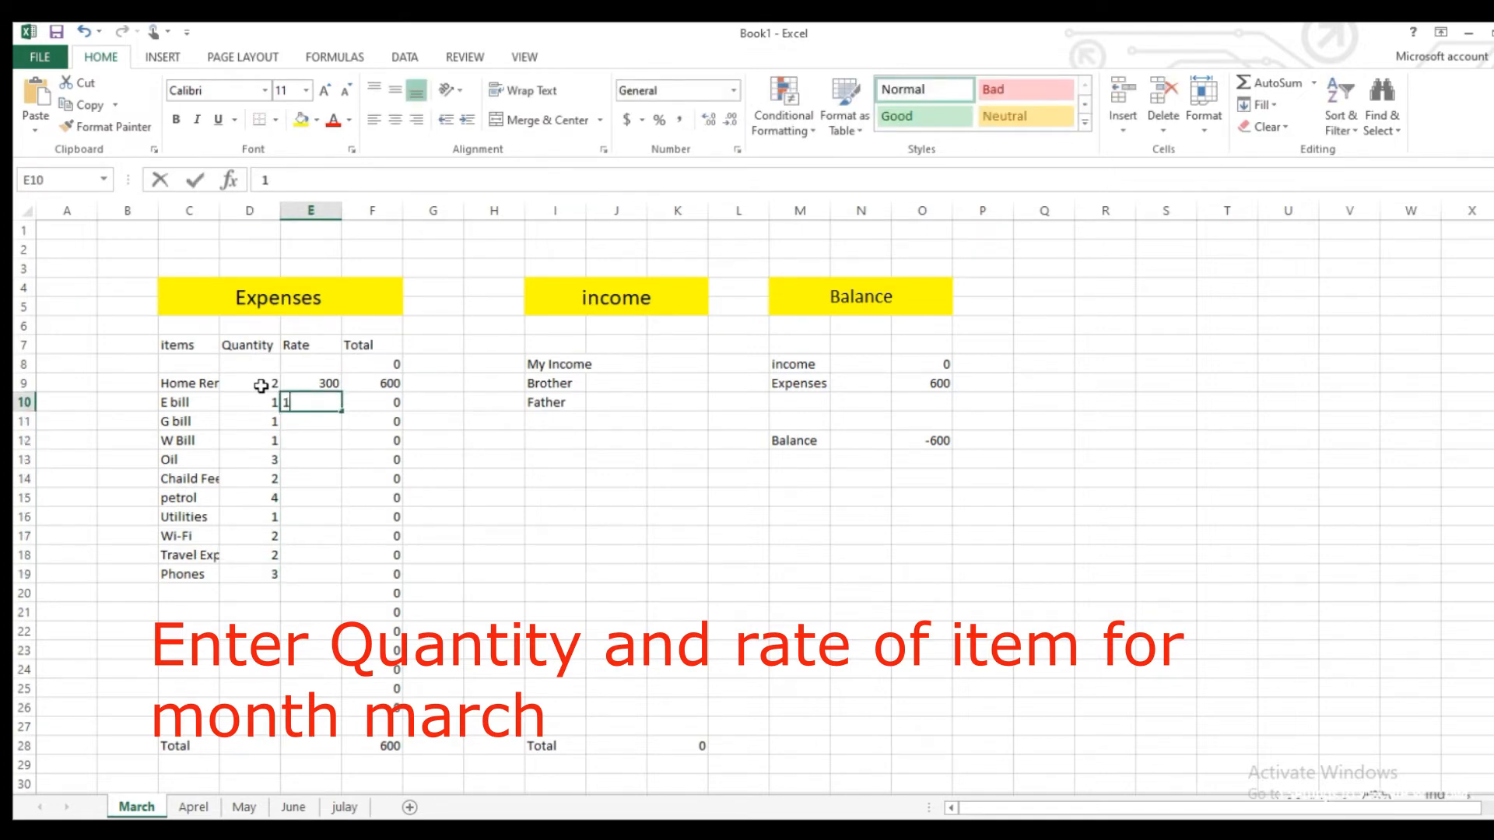
pyautogui.write('4')
pyautogui.press('Return')
pyautogui.write('300')
pyautogui.press('Return')
pyautogui.write('4')
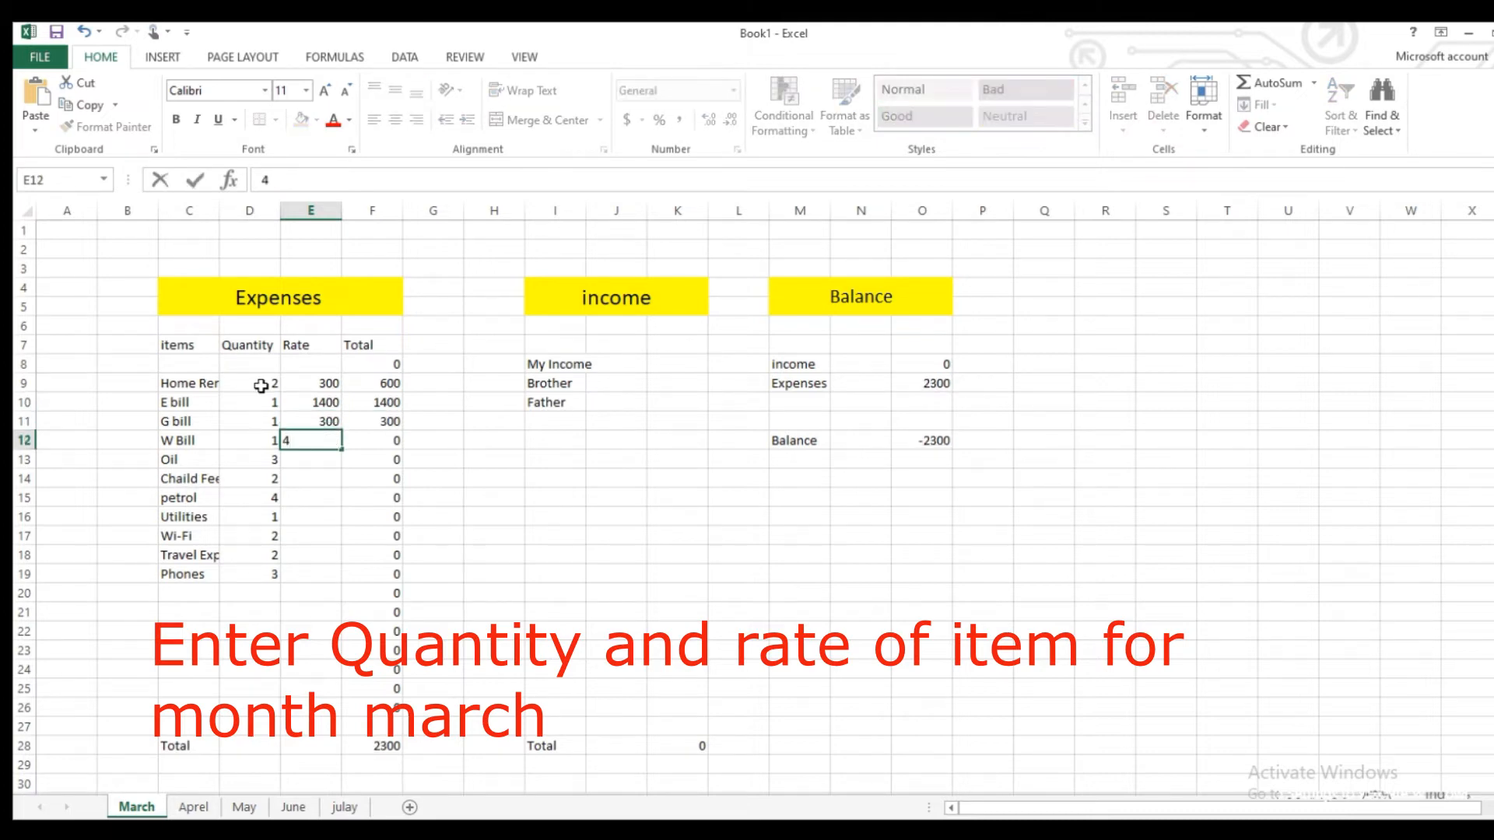
pyautogui.write('00')
pyautogui.press('Return')
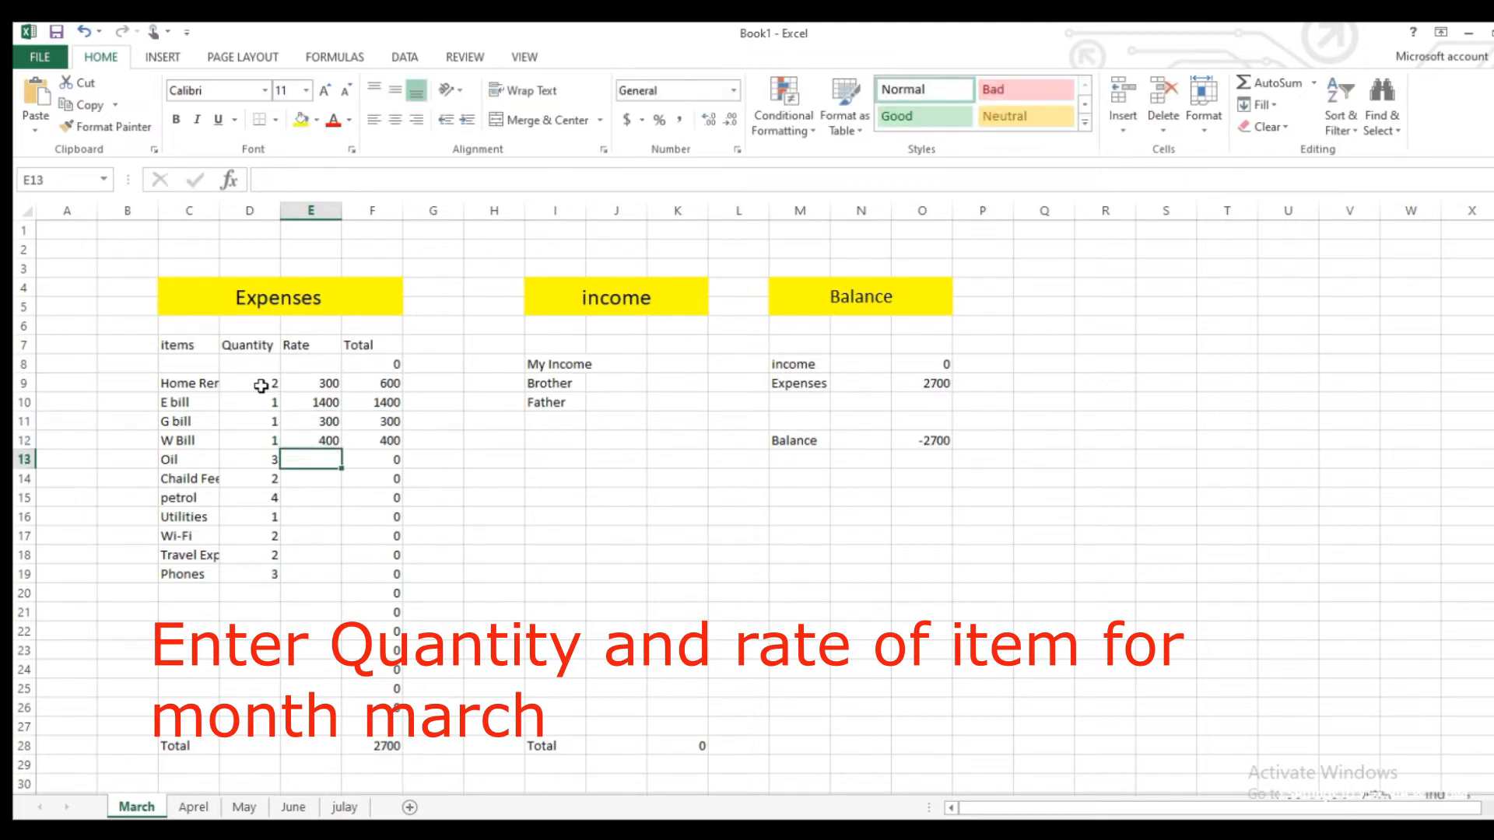
# Enter the March rates 150, 2000, 300 and 1000 for Oil, Chaild Fee, petrol and Utilities in E13 to E16.
pyautogui.write('150')
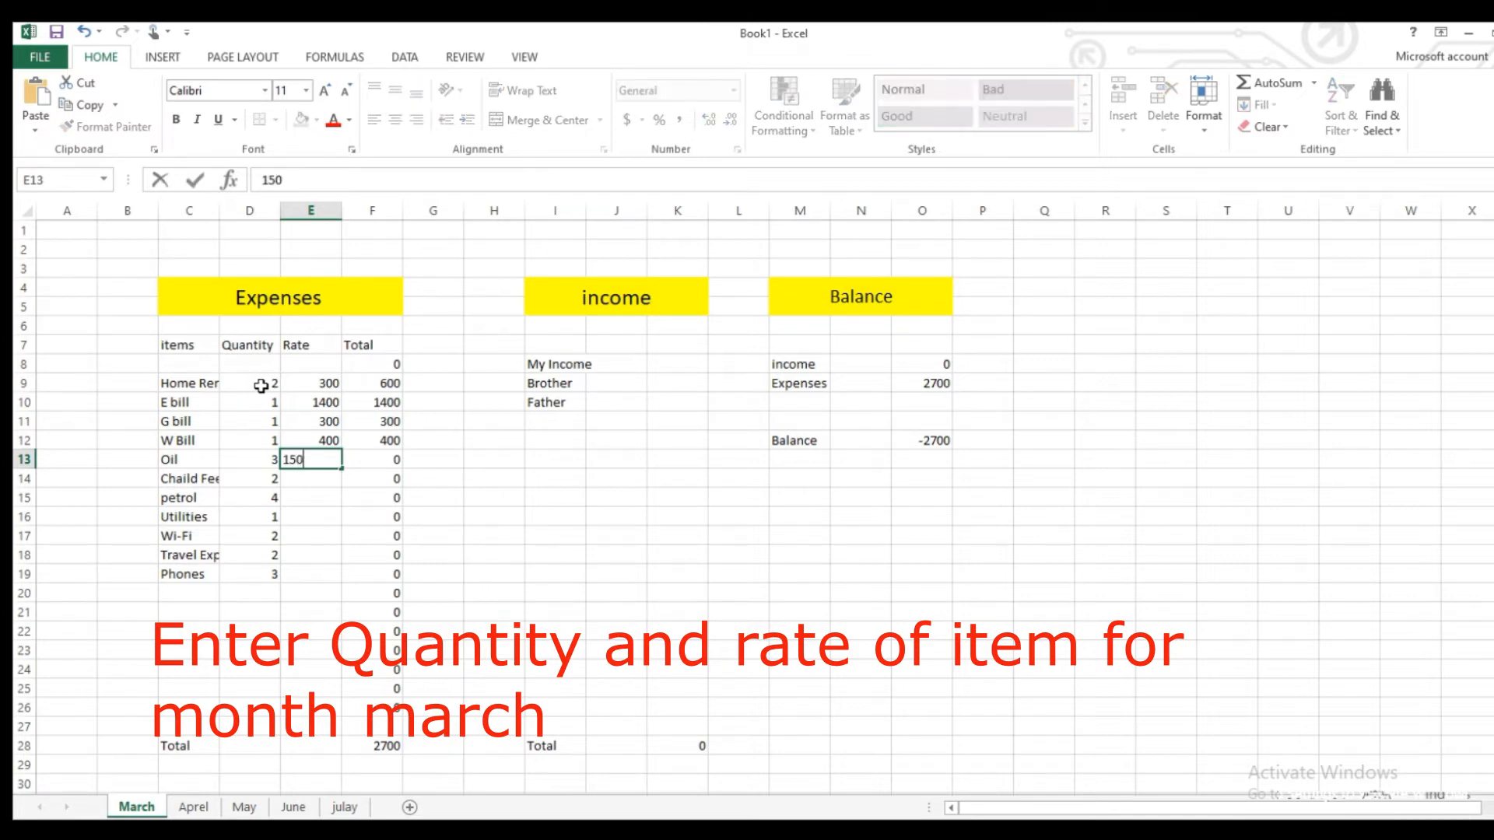
pyautogui.press('Return')
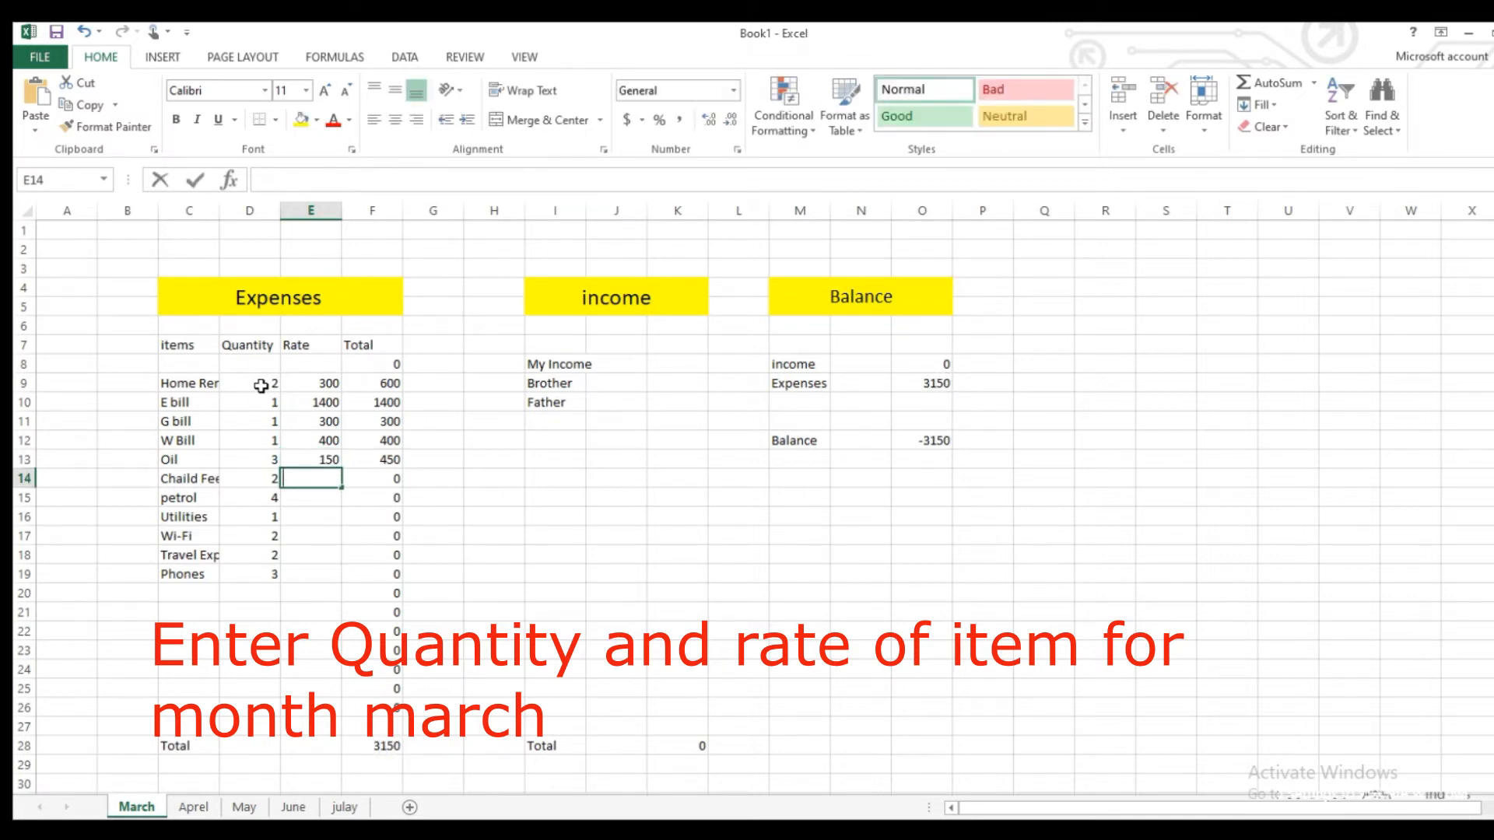
pyautogui.write('2000')
pyautogui.press('Return')
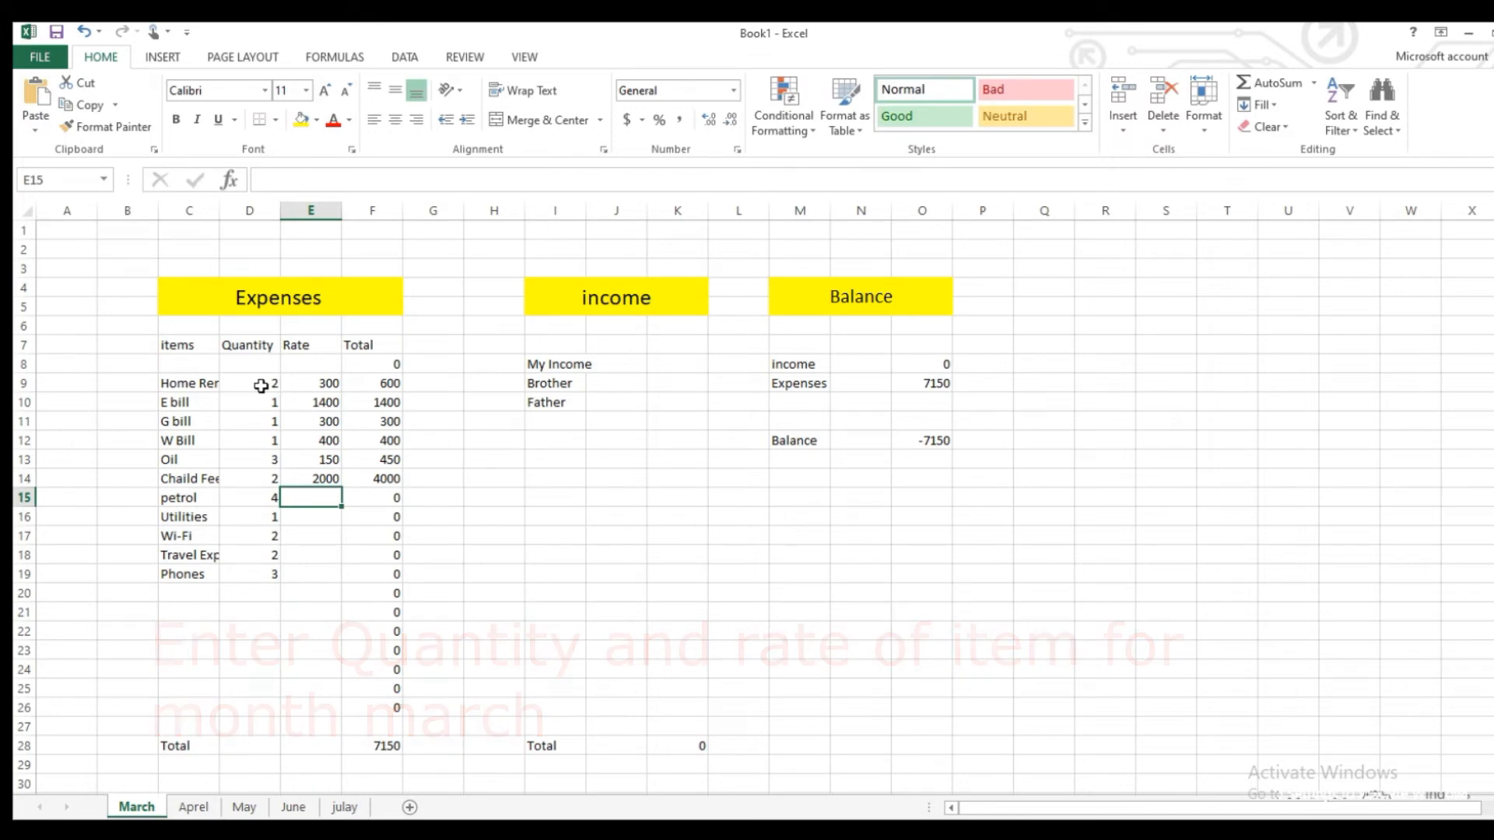
pyautogui.write('300')
pyautogui.press('Return')
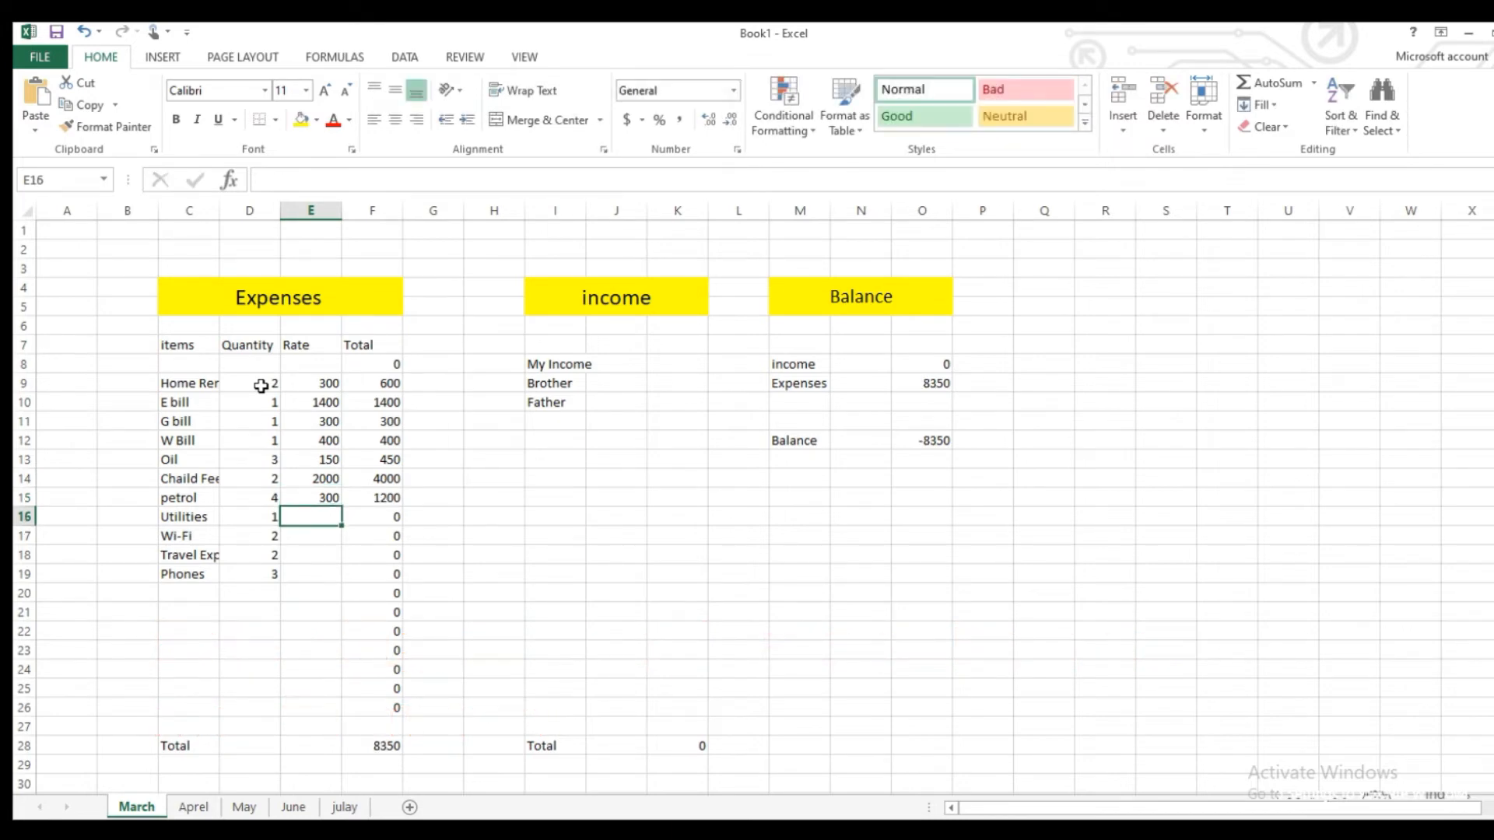
pyautogui.write('1000')
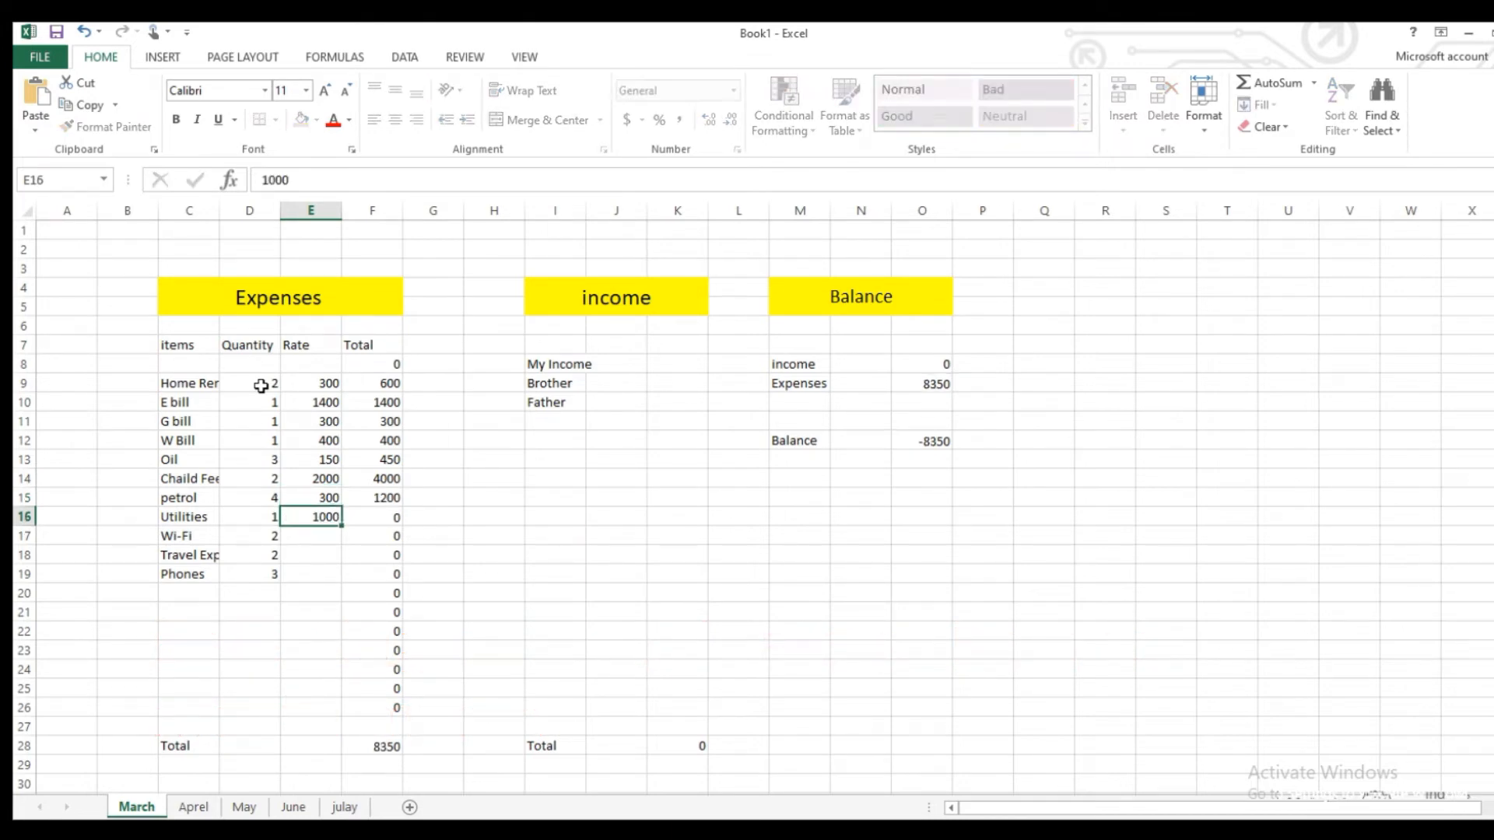
pyautogui.press('Return')
# Enter the March rates 250, 300 and 400 for Wi-Fi, Travel Expenses and Phones in E17 to E19.
pyautogui.write('2')
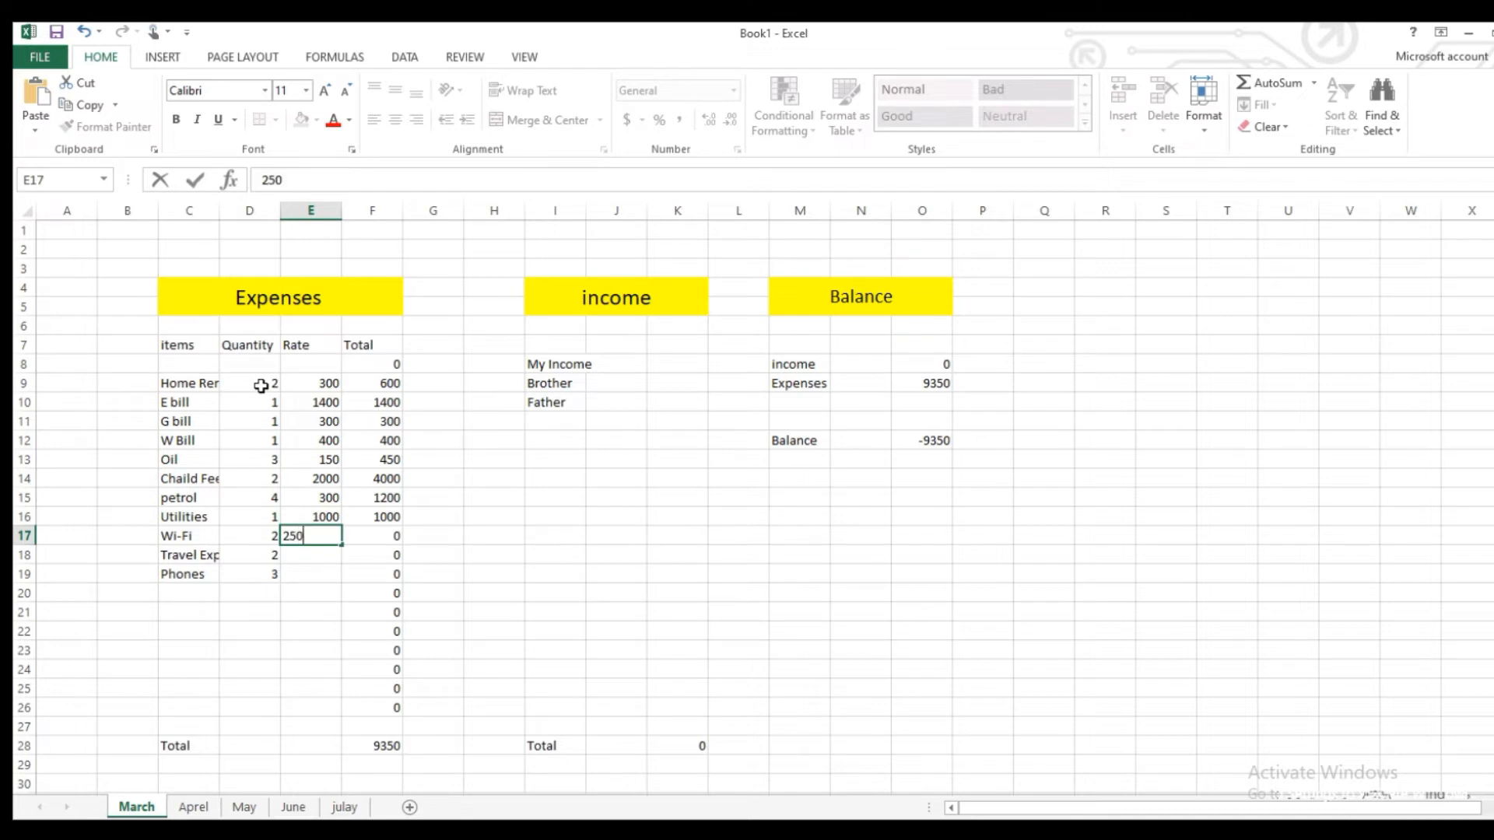
pyautogui.write('50')
pyautogui.press('Return')
pyautogui.write('300')
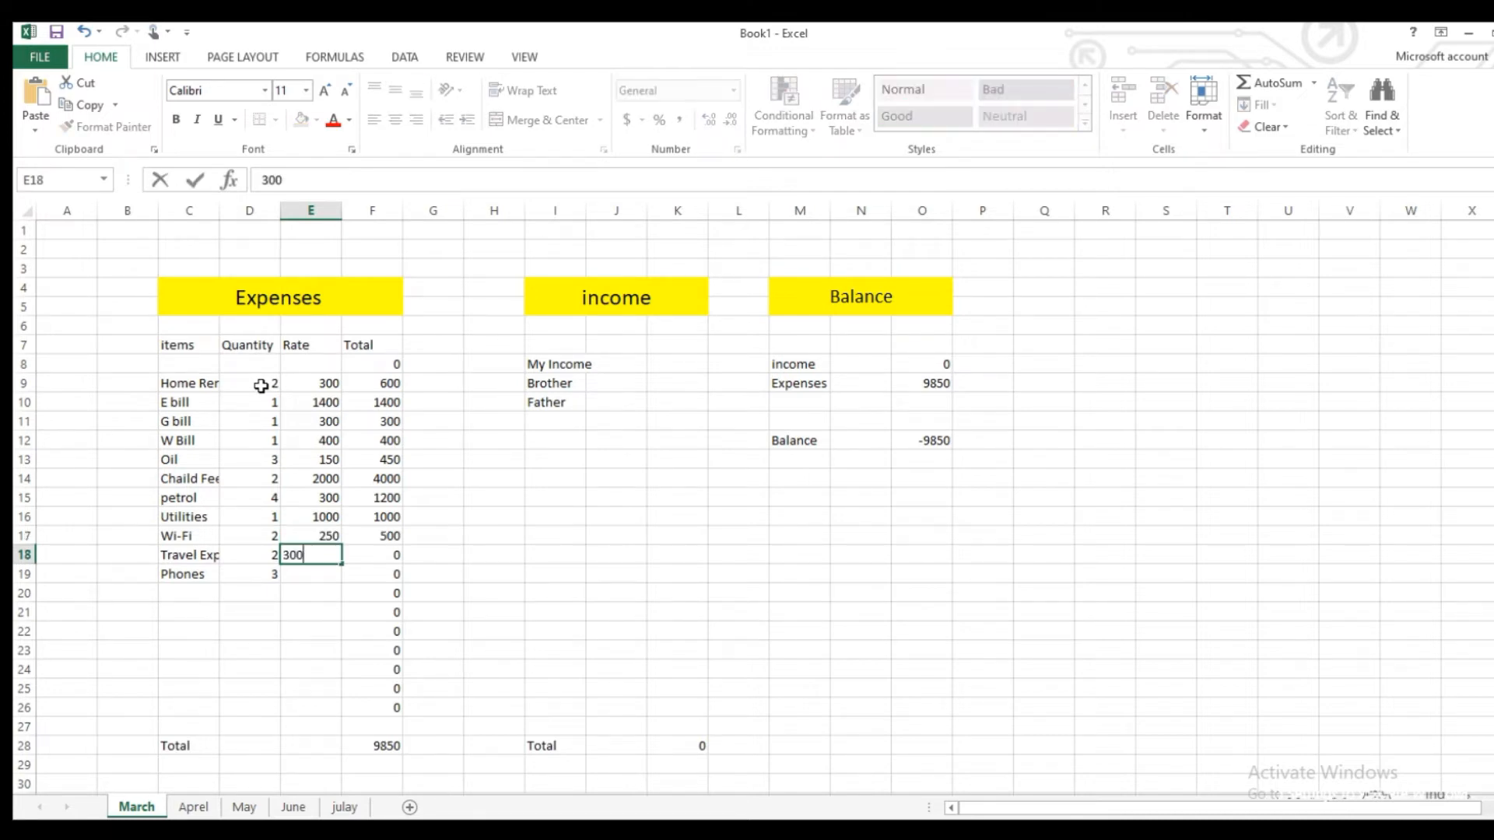
pyautogui.press('Return')
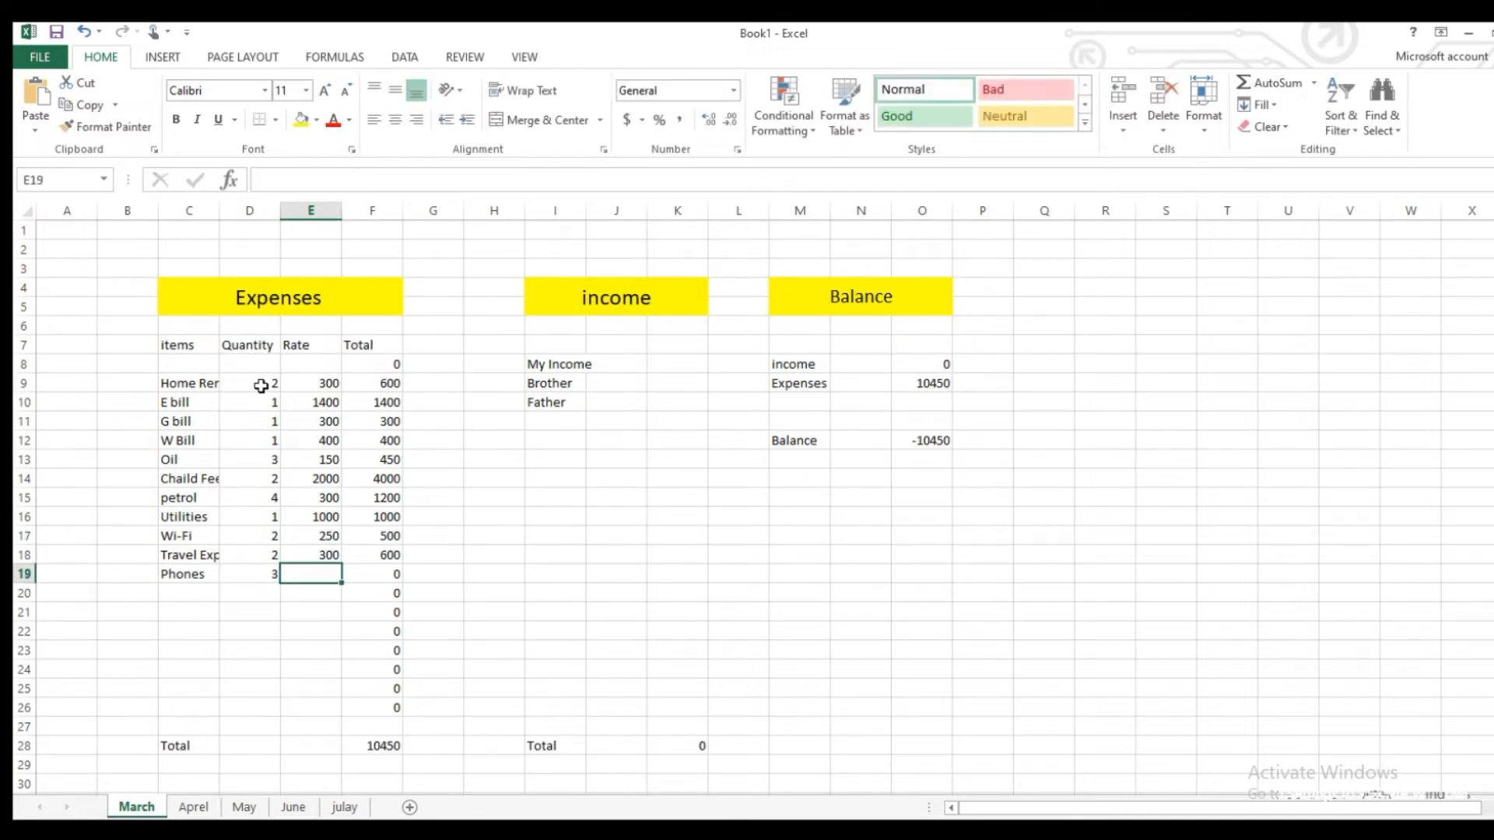
pyautogui.write('400')
pyautogui.press('Return')
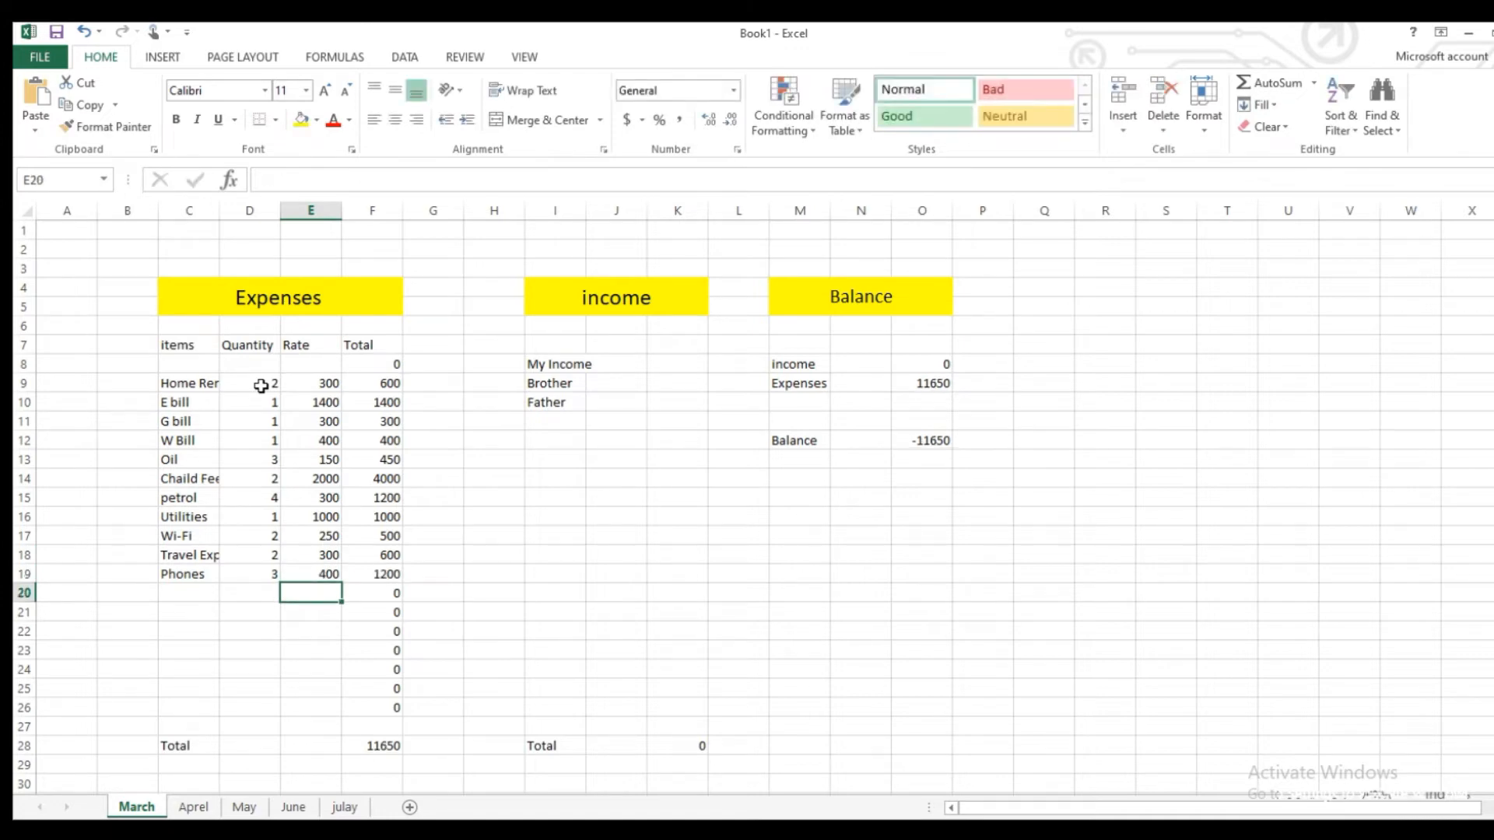
# Enter the March income amounts 10000 for My Income, 3000 for Brother and 5000 for Father in K8 to K10.
pyautogui.click(675, 371)
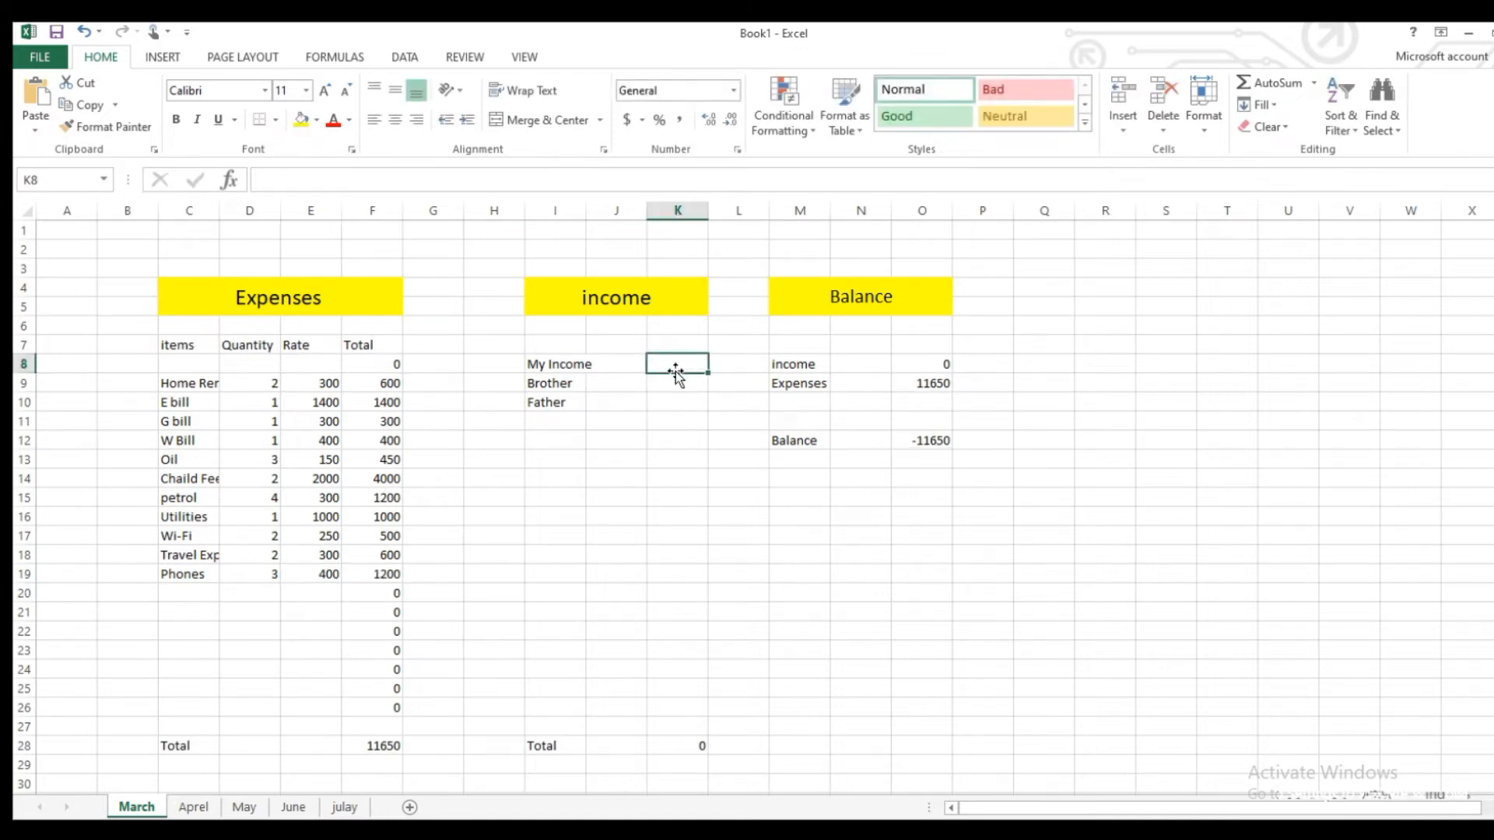
pyautogui.write('1')
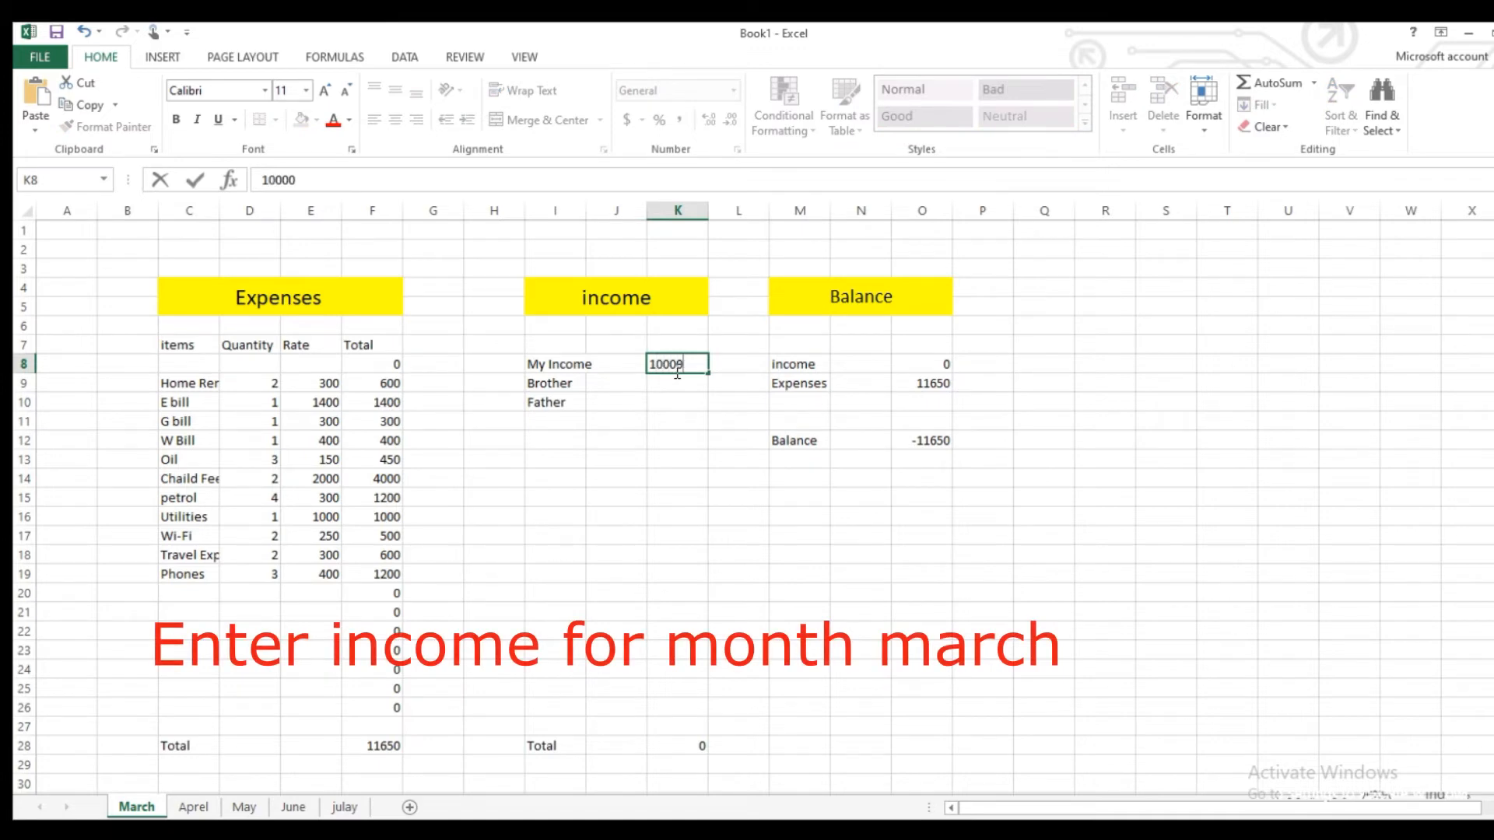
pyautogui.write('0000')
pyautogui.press('Return')
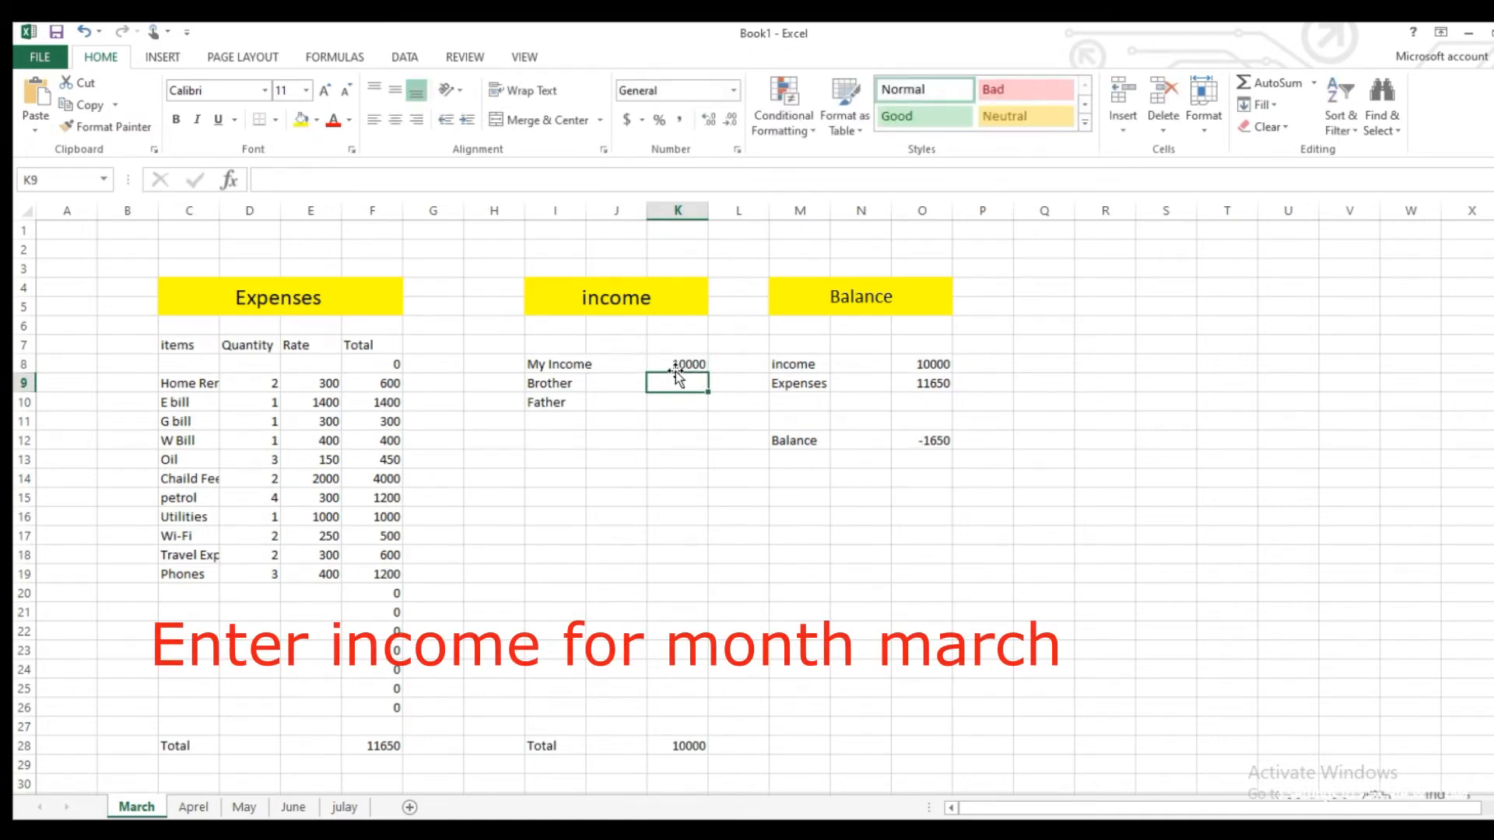
pyautogui.write('3000')
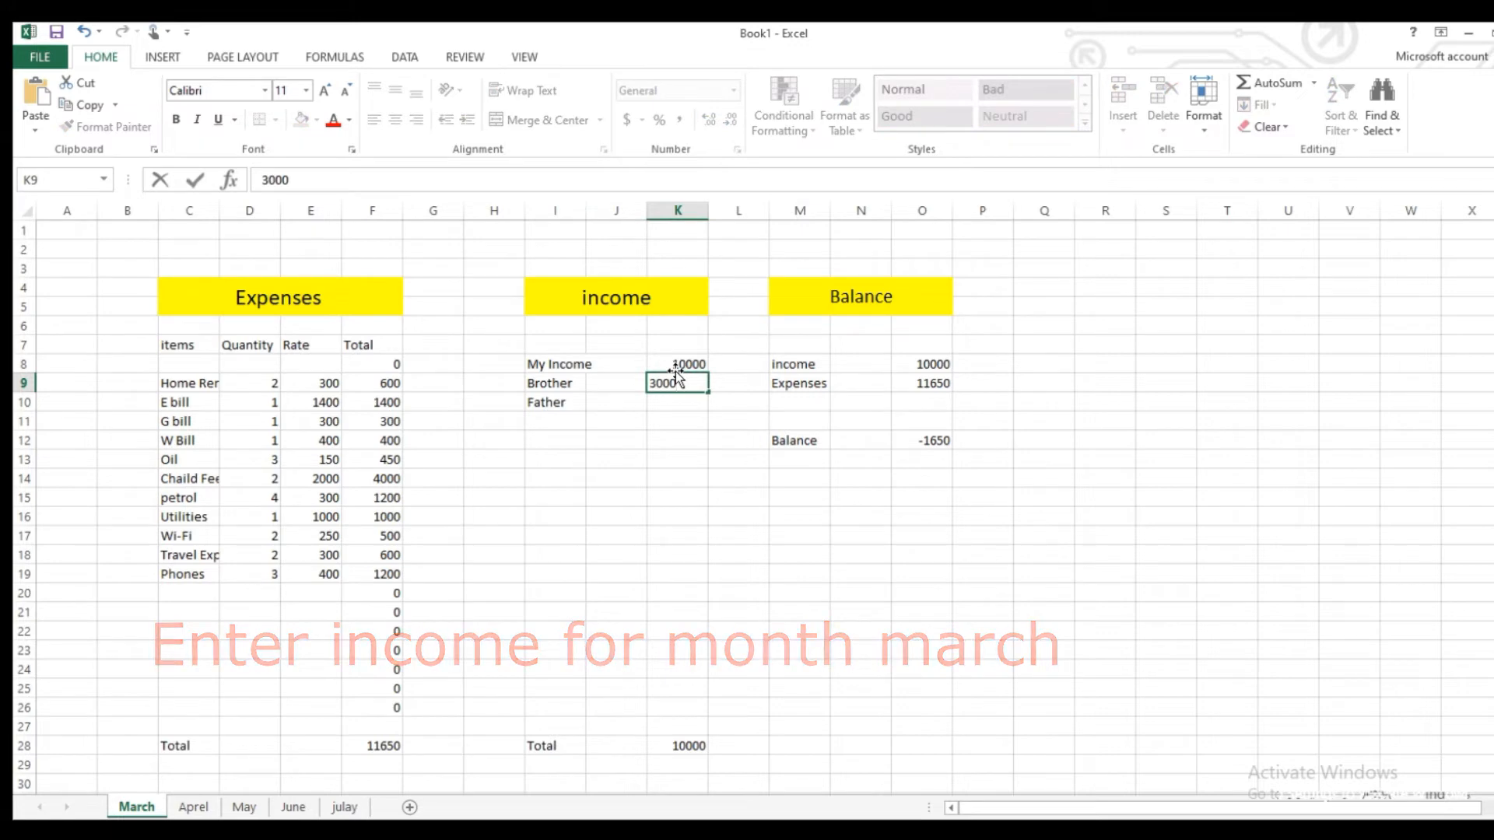
pyautogui.press('Return')
pyautogui.write('5000')
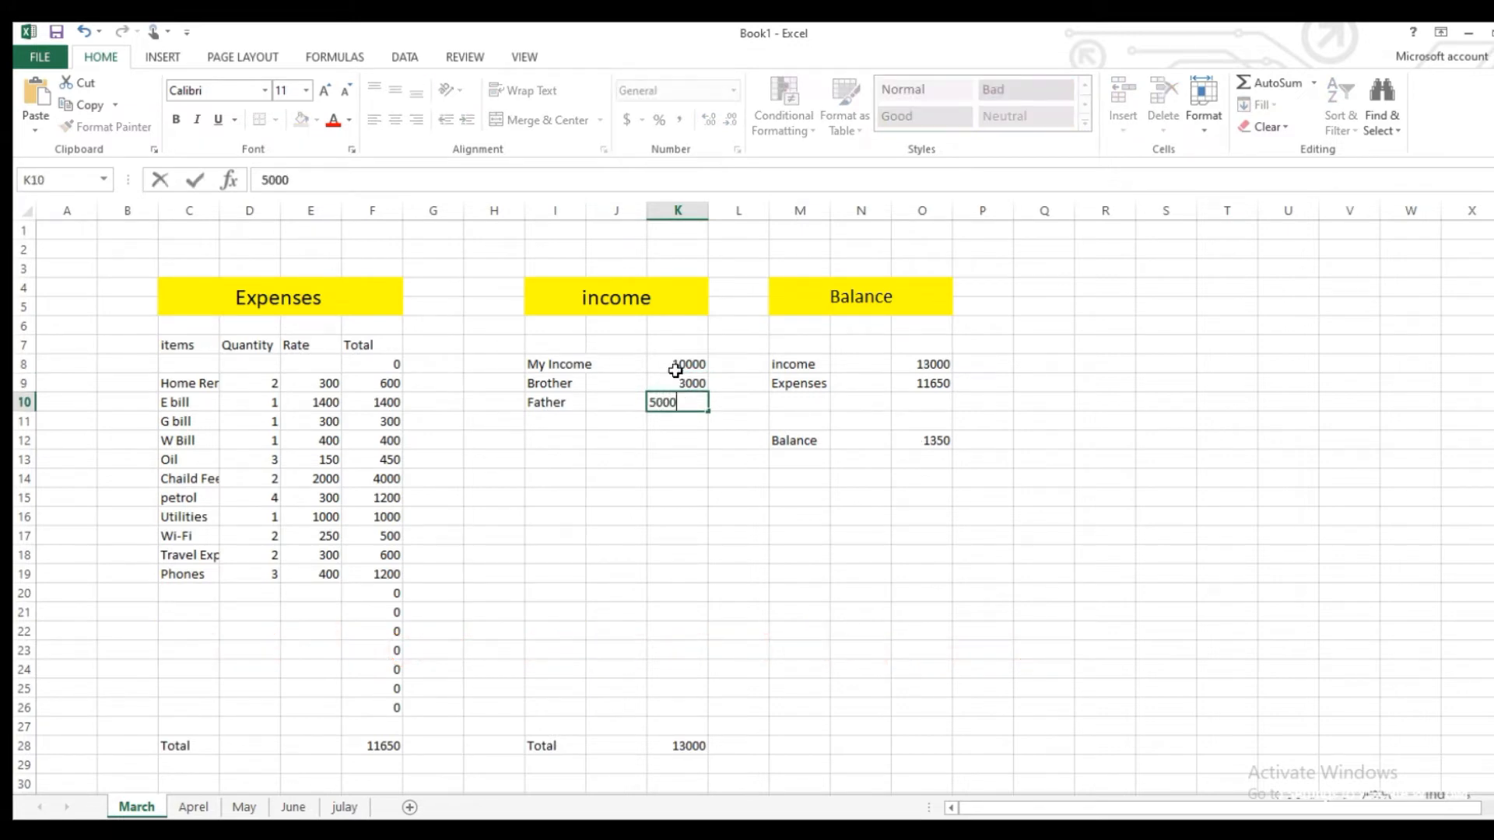
pyautogui.press('Return')
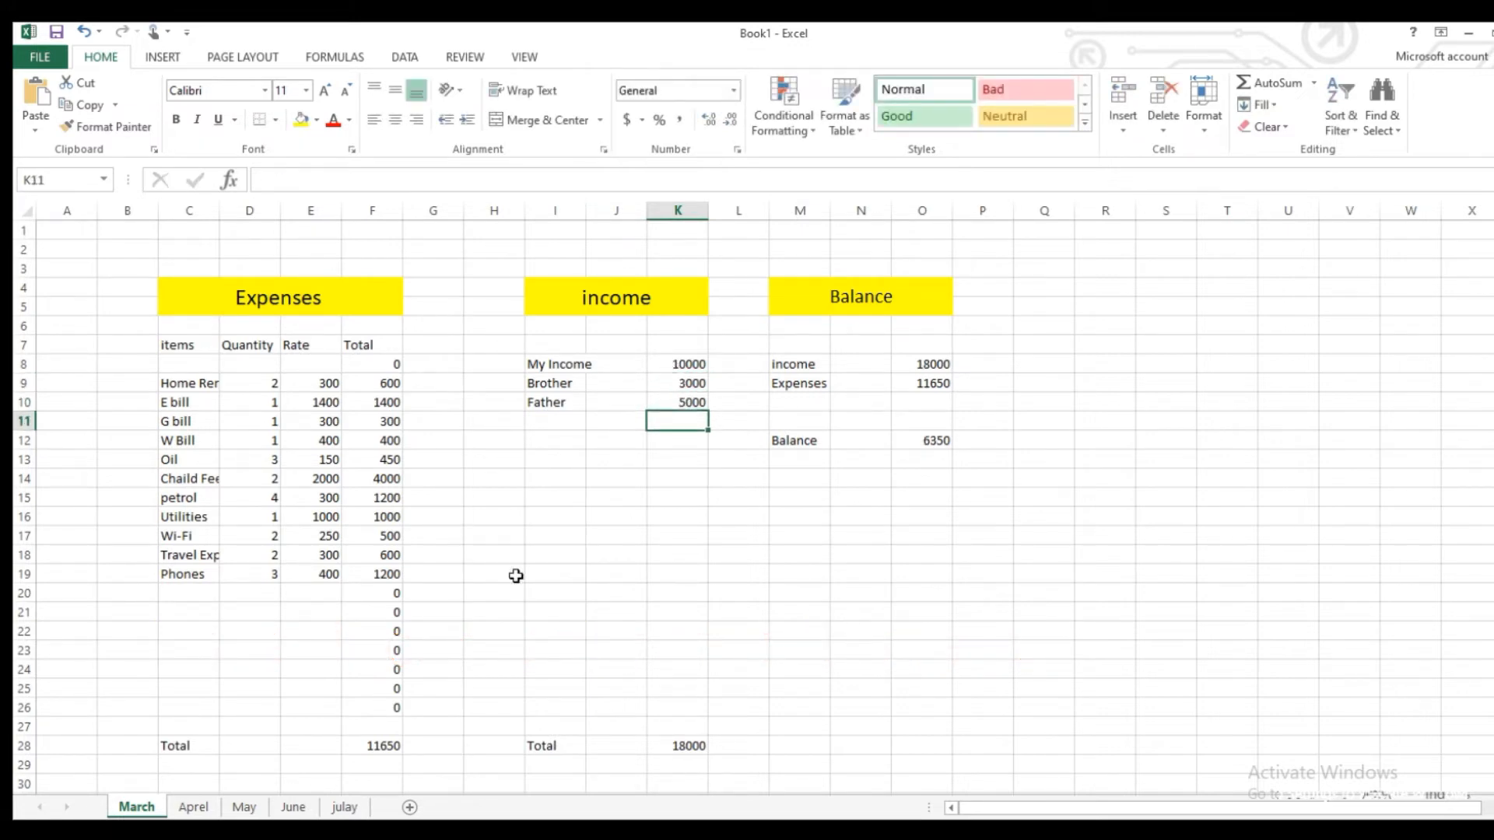
# On the Aprel sheet, enter quantities 1, 1, 1, 1, 5, 2 and 5 for Home Rent through petrol in D9 to D15.
pyautogui.click(192, 807)
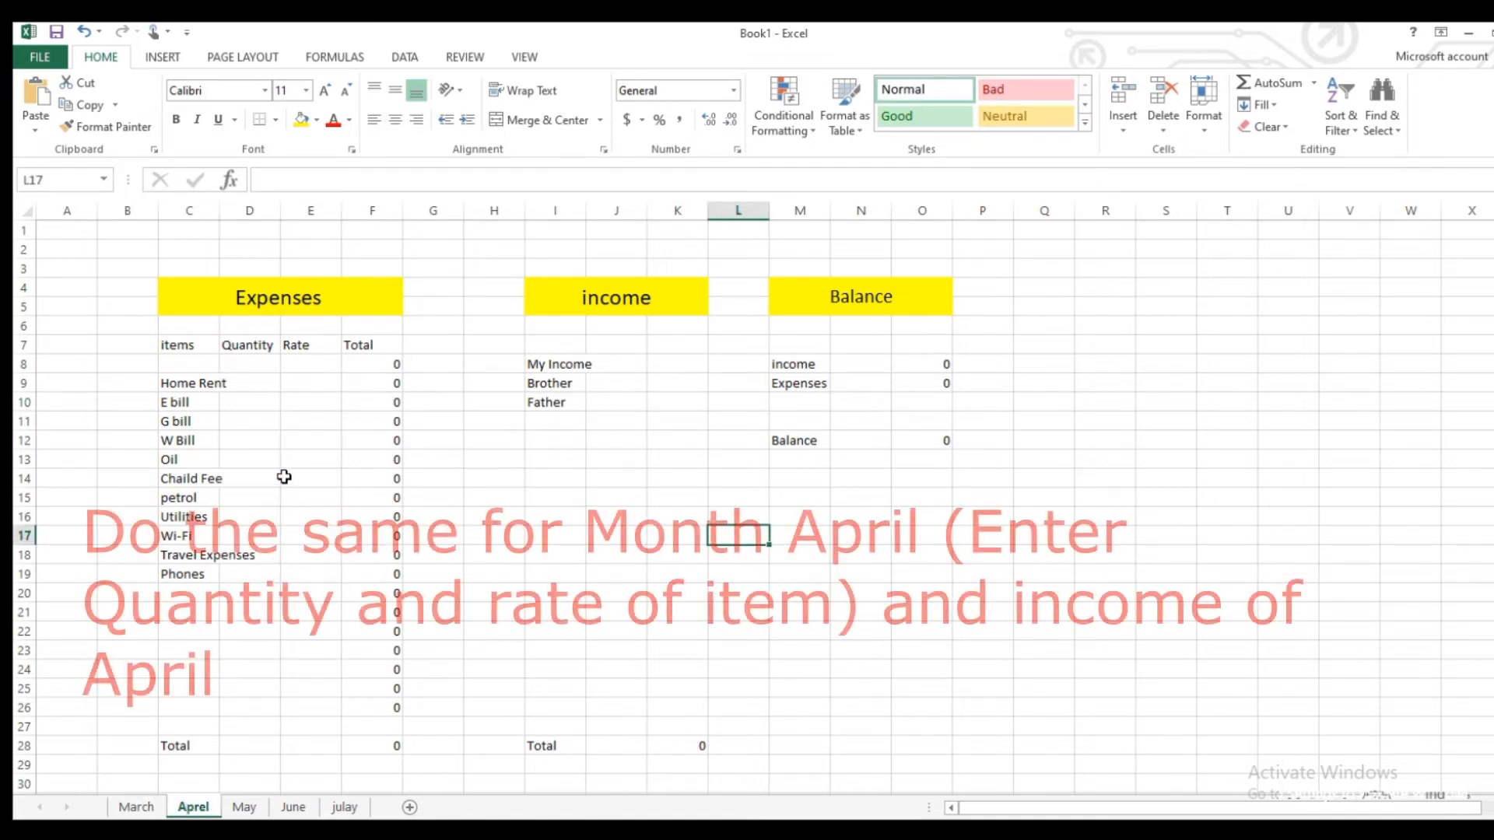
pyautogui.click(247, 379)
pyautogui.write('1')
pyautogui.press('Return')
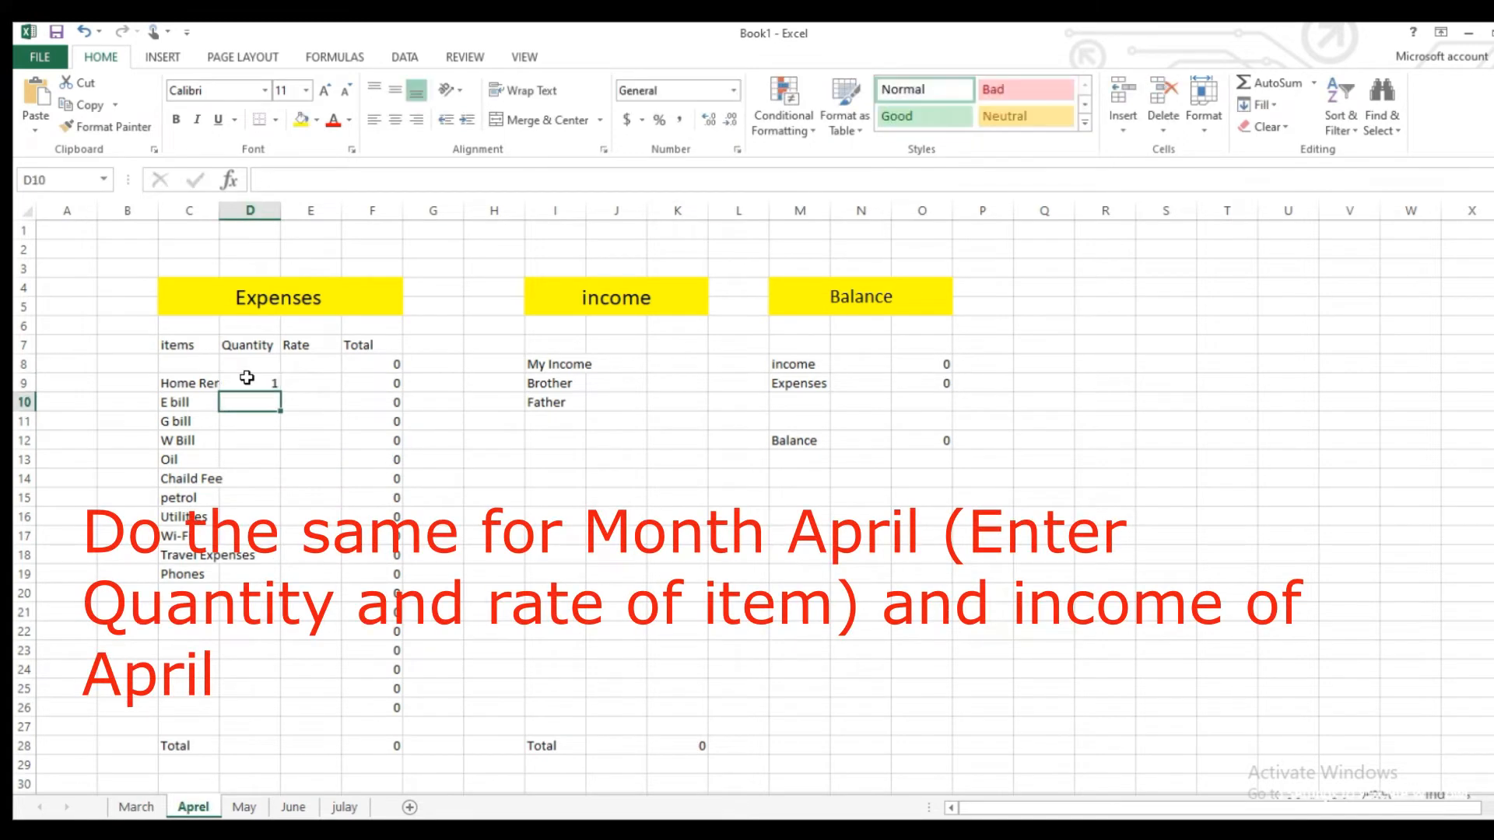
pyautogui.write('1')
pyautogui.press('Return')
pyautogui.write('1')
pyautogui.press('Return')
pyautogui.write('1')
pyautogui.press('Return')
pyautogui.write('5')
pyautogui.press('Return')
pyautogui.write('2')
pyautogui.press('Return')
pyautogui.write('5')
pyautogui.press('Return')
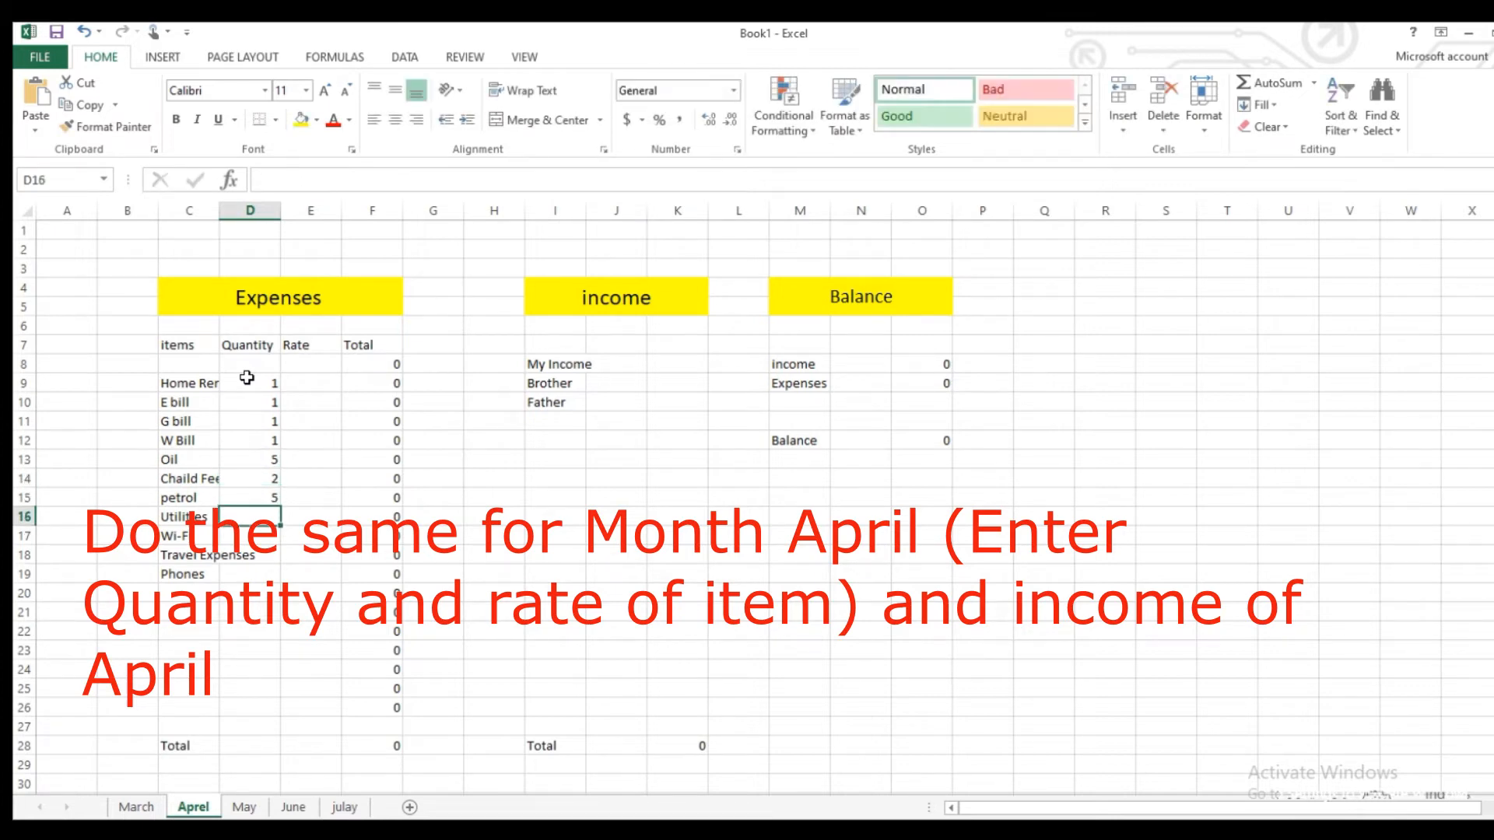
# Enter the Aprel quantities 1, 3, 5 and 3 for Utilities, Wi-Fi, Travel Expenses and Phones in D16 to D19.
pyautogui.write('1')
pyautogui.press('Down')
pyautogui.write('3')
pyautogui.press('Down')
pyautogui.write('5')
pyautogui.press('Down')
pyautogui.write('3')
# Enter the Aprel rates 3000, 4000, 4000, 500 and 450 for Home Rent through Oil in E9 to E13.
pyautogui.press('Right')
pyautogui.press('Up')
pyautogui.press('Up')
pyautogui.press('Up')
pyautogui.press('Up')
pyautogui.press('Up')
pyautogui.press('Up')
pyautogui.press('Up')
pyautogui.press('Up')
pyautogui.press('Up')
pyautogui.press('Up')
pyautogui.write('3000')
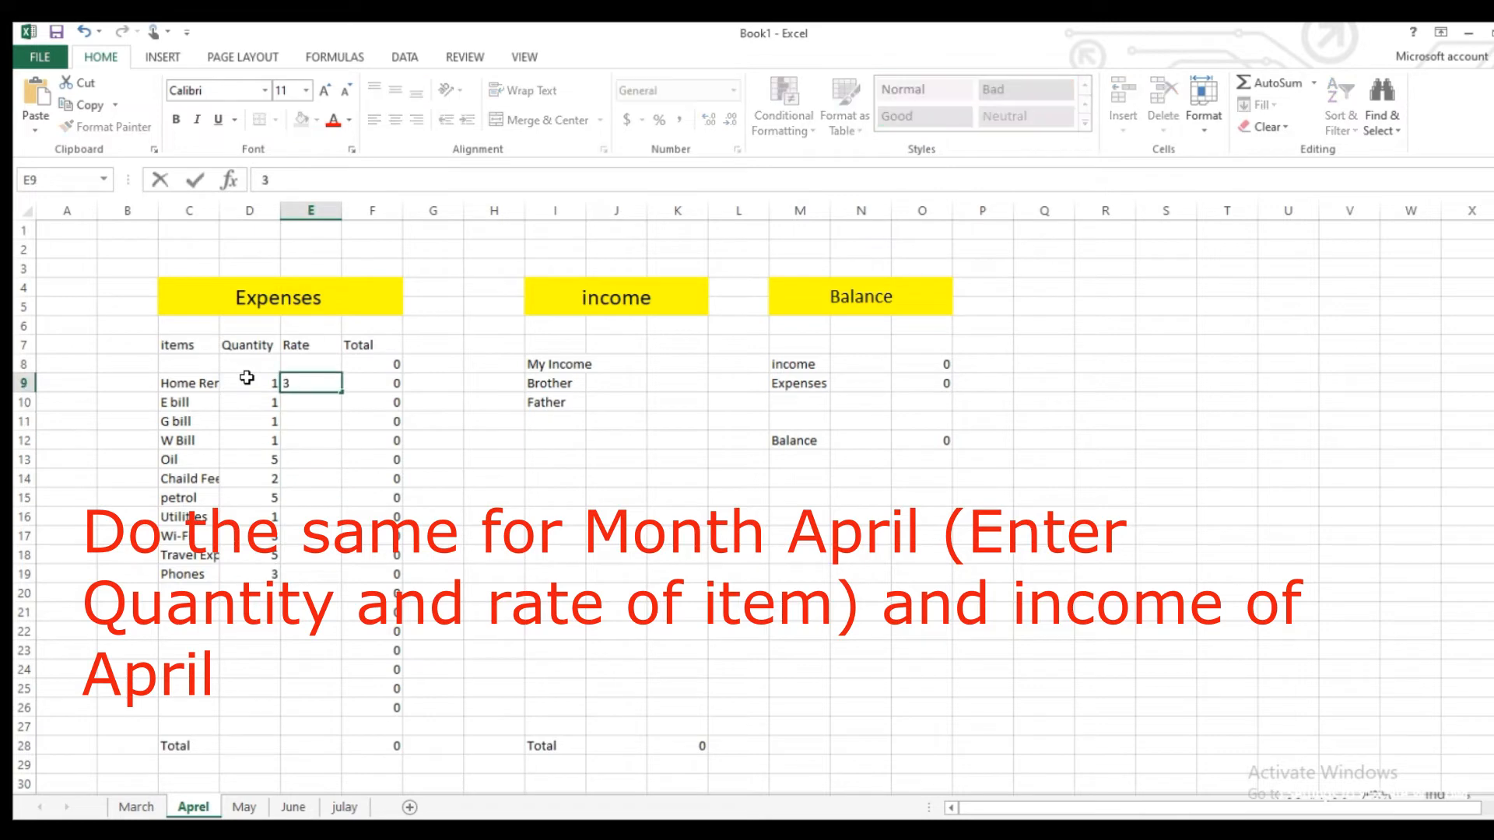
pyautogui.press('Return')
pyautogui.write('4000')
pyautogui.press('Return')
pyautogui.write('4000')
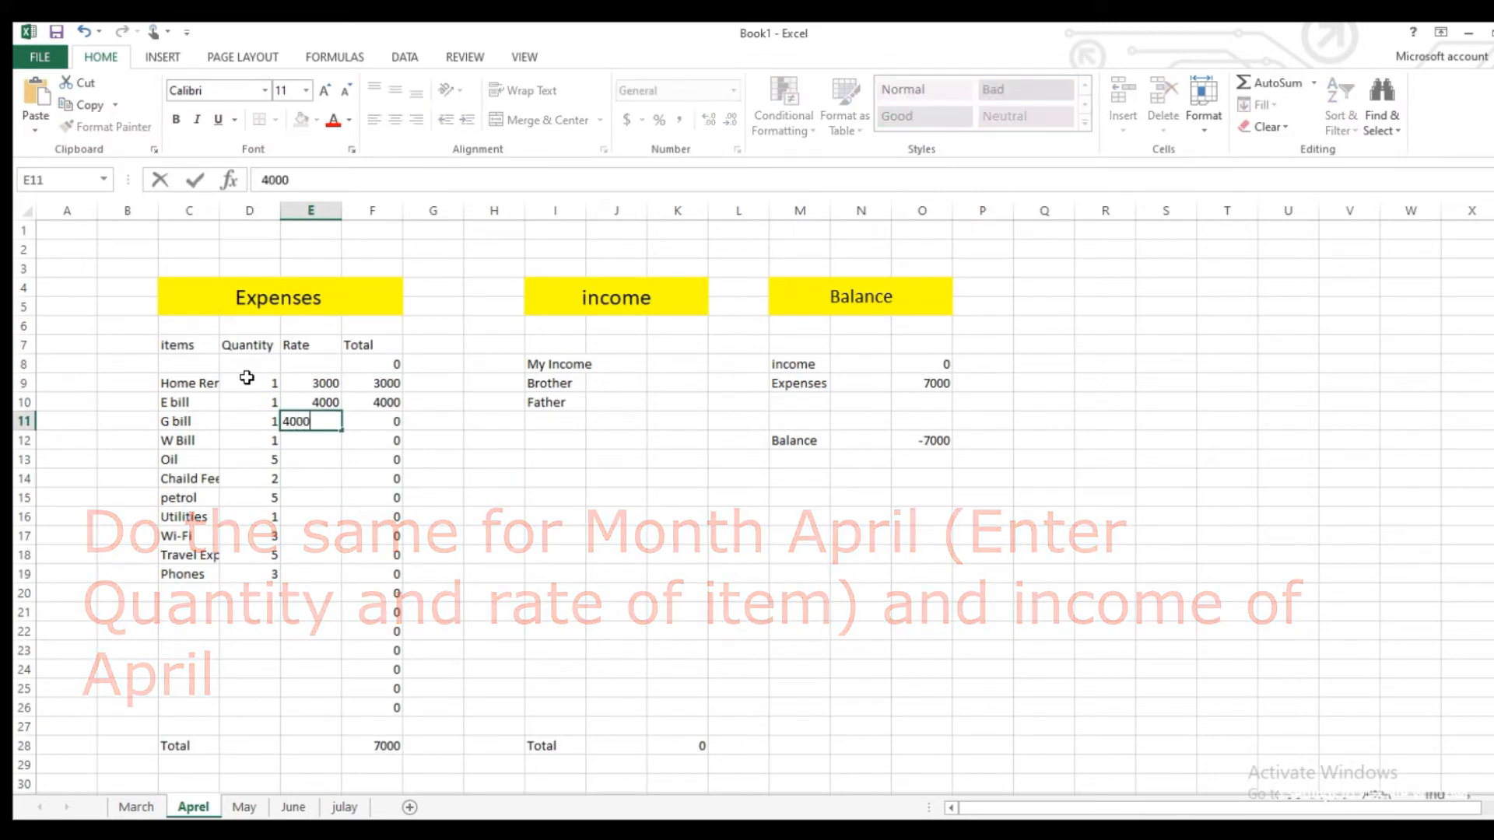
pyautogui.press('Return')
pyautogui.write('500')
pyautogui.press('Return')
pyautogui.write('450')
pyautogui.press('Return')
# Enter the Aprel rates 3000, 300, 1000, 390, 300 and 4000 for Chaild Fee through Phones in E14 to E19.
pyautogui.write('3000')
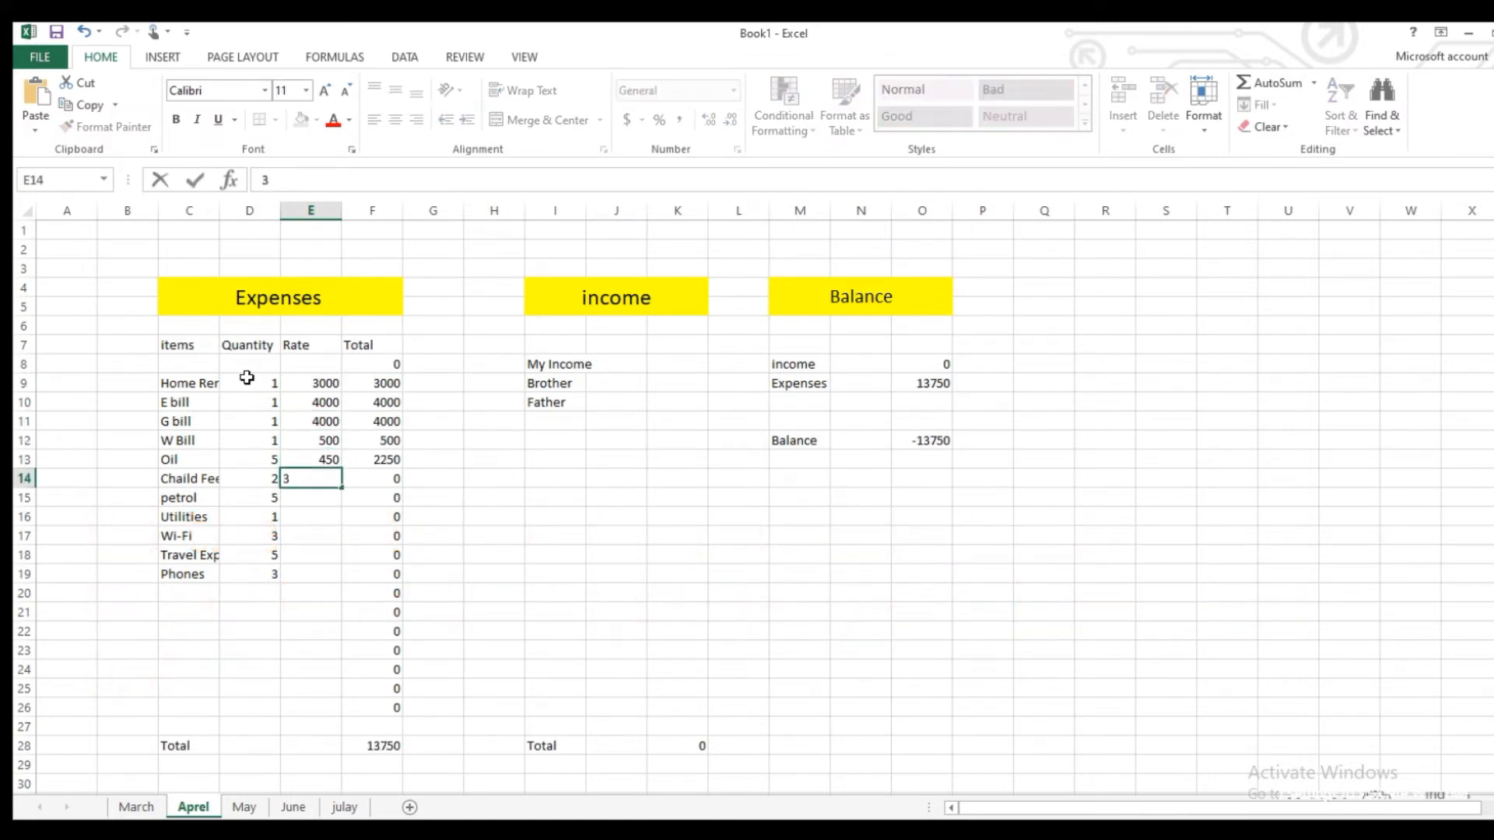
pyautogui.press('Return')
pyautogui.write('300')
pyautogui.press('Return')
pyautogui.write('1000')
pyautogui.press('Return')
pyautogui.write('390')
pyautogui.press('Return')
pyautogui.write('300')
pyautogui.press('Return')
pyautogui.write('4000')
pyautogui.press('Return')
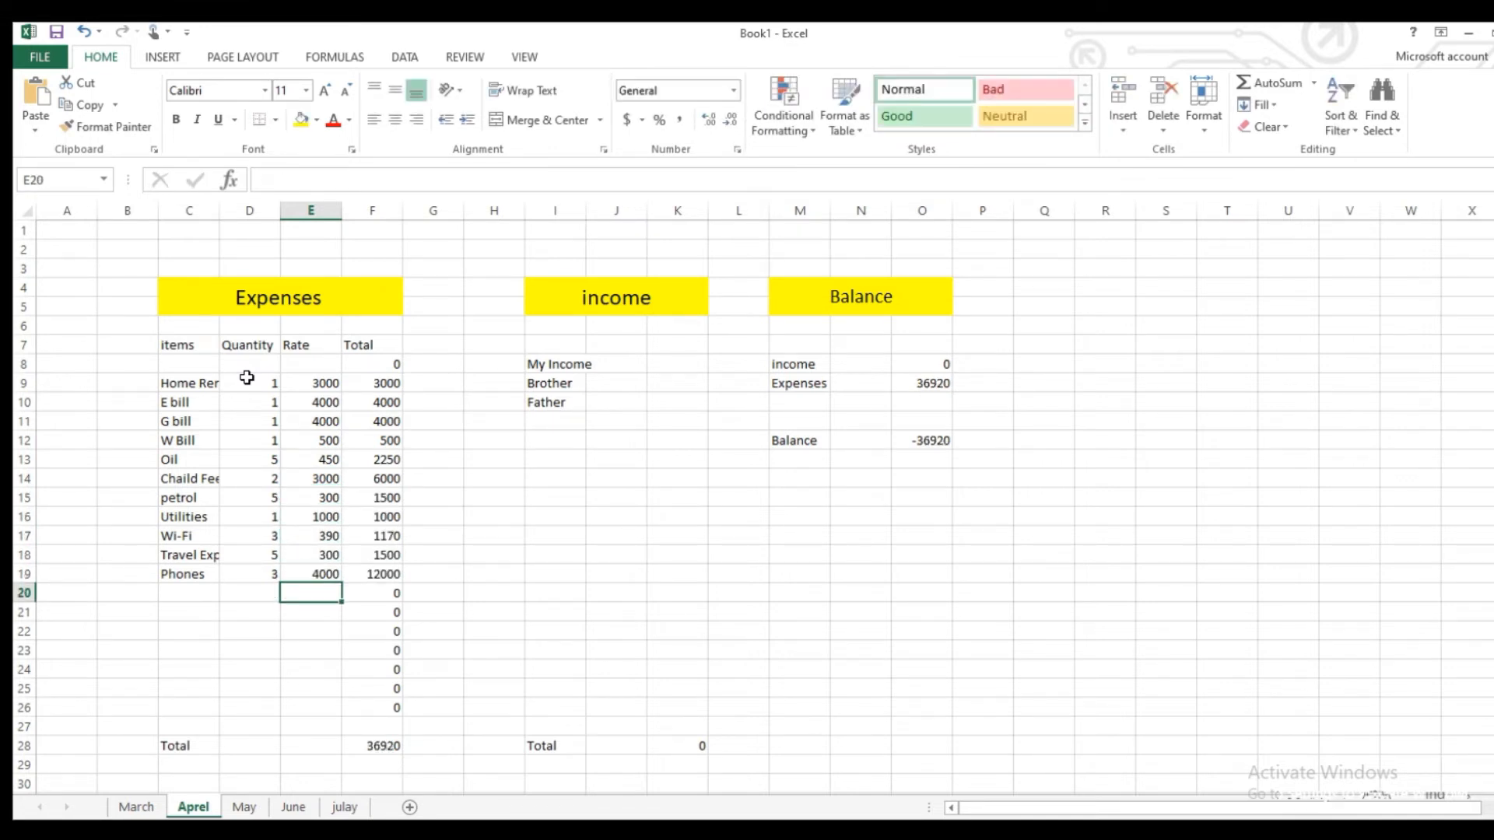
# Enter the Aprel income amounts 10000 for My Income, 30000 for Brother and 1000 for Father in K8 to K10.
pyautogui.click(673, 363)
pyautogui.press('Return')
pyautogui.write('30000')
pyautogui.press('Return')
pyautogui.press('Return')
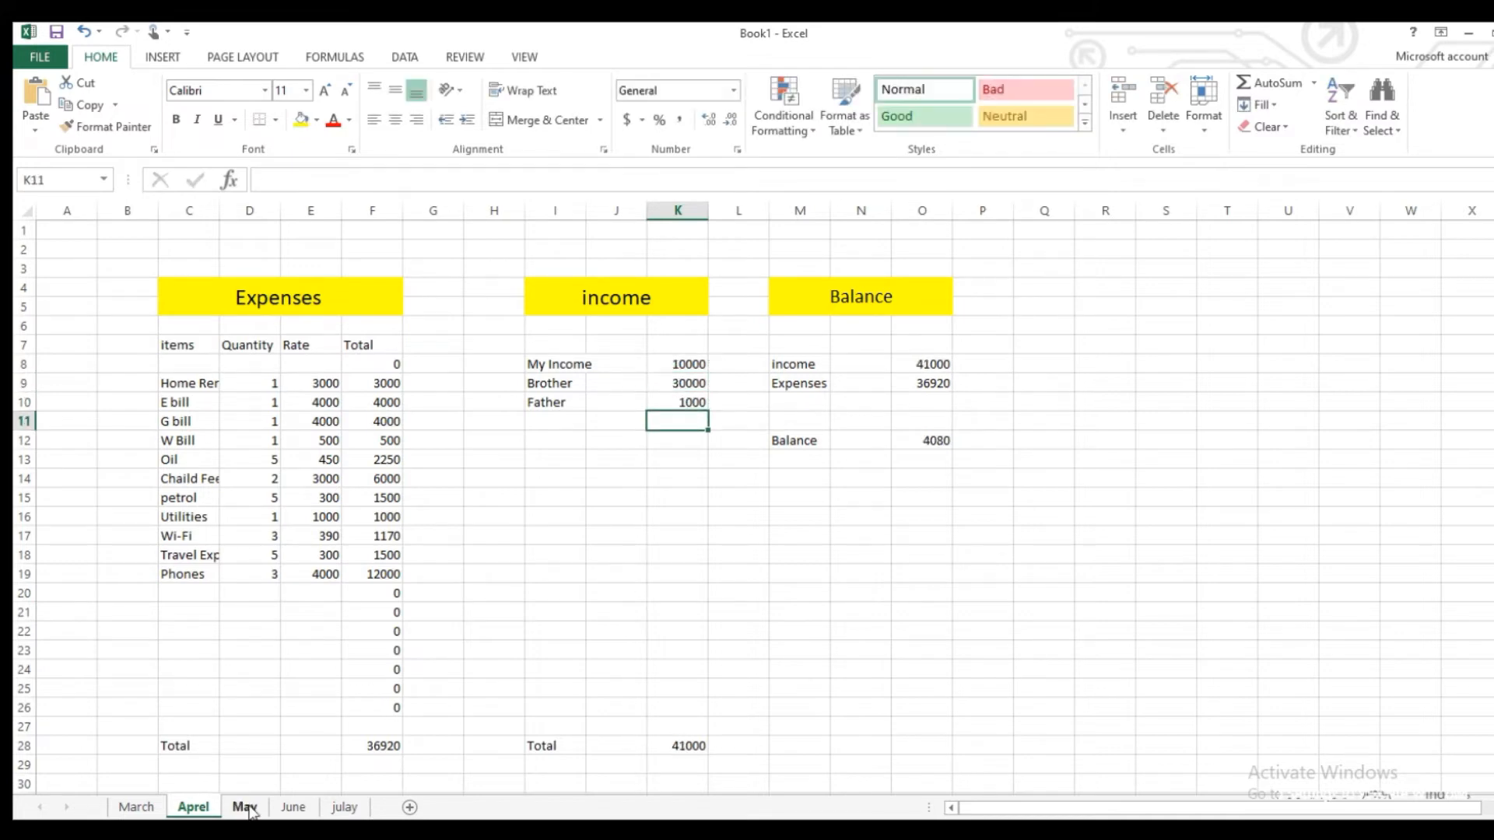
# On the May sheet, enter quantities 1, 2, 2, 2, 4, 2, 5, 1, 3, 5 and 3 for Home Rent through Phones in D9 to D19.
pyautogui.click(244, 807)
pyautogui.click(265, 383)
pyautogui.write('1')
pyautogui.press('Return')
pyautogui.write('2')
pyautogui.press('Return')
pyautogui.write('2')
pyautogui.press('Return')
pyautogui.write('2')
pyautogui.press('Return')
pyautogui.write('4')
pyautogui.press('Return')
pyautogui.write('2 5 1 1 5')
pyautogui.press('Return')
pyautogui.write('3')
# Enter the May rates 4000, 15000, 100, 300 and 300 for Home Rent through Oil in E9 to E13.
pyautogui.press('Right')
pyautogui.press('Up')
pyautogui.press('Up')
pyautogui.press('Up')
pyautogui.press('Up')
pyautogui.press('Up')
pyautogui.press('Up')
pyautogui.press('Up')
pyautogui.press('Up')
pyautogui.press('Up')
pyautogui.press('Up')
pyautogui.write('4000')
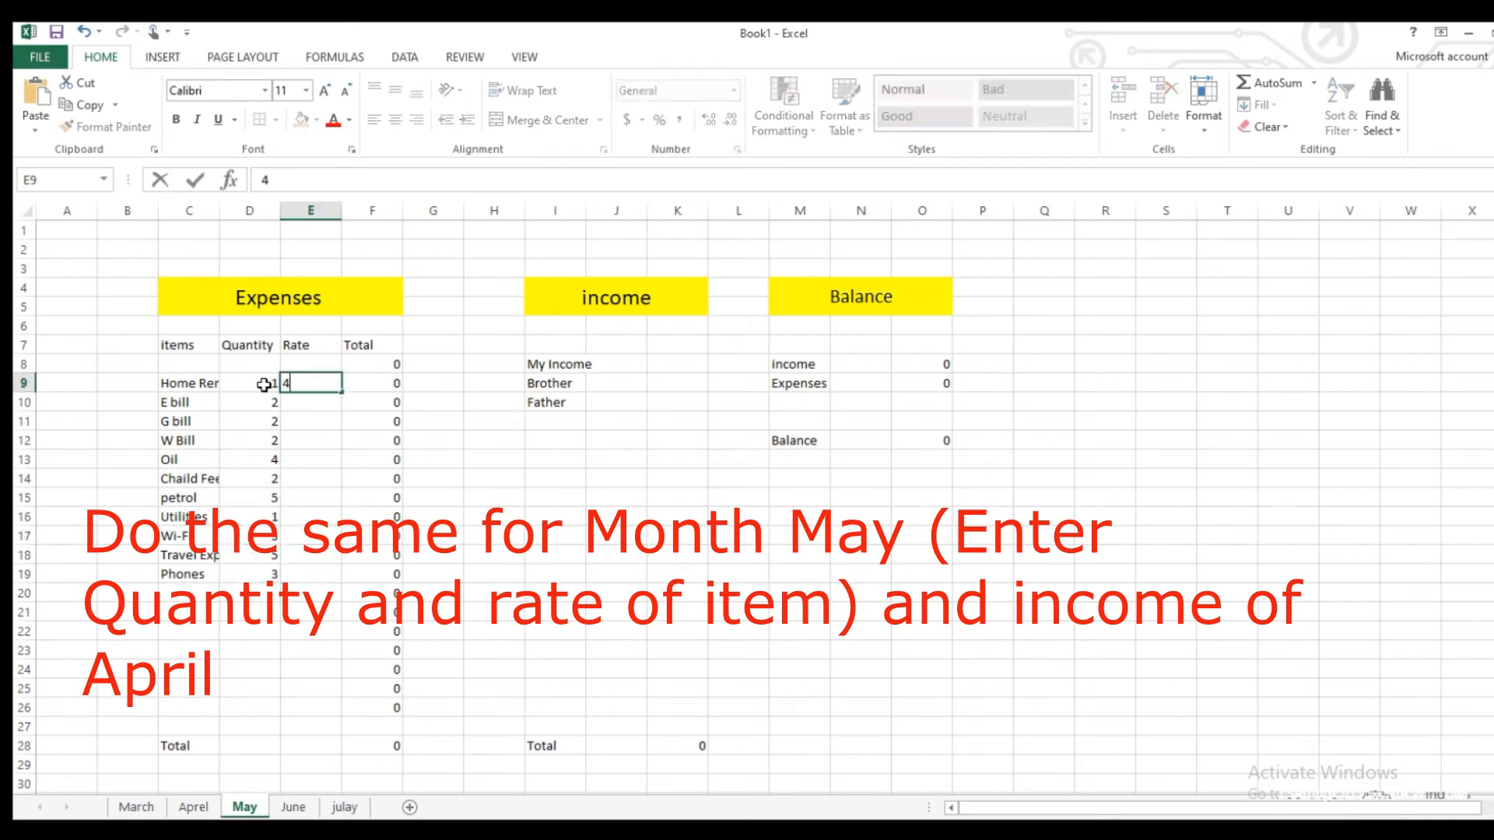
pyautogui.press('Return')
pyautogui.write('15000')
pyautogui.press('Return')
pyautogui.write('100')
pyautogui.press('Return')
pyautogui.write('300')
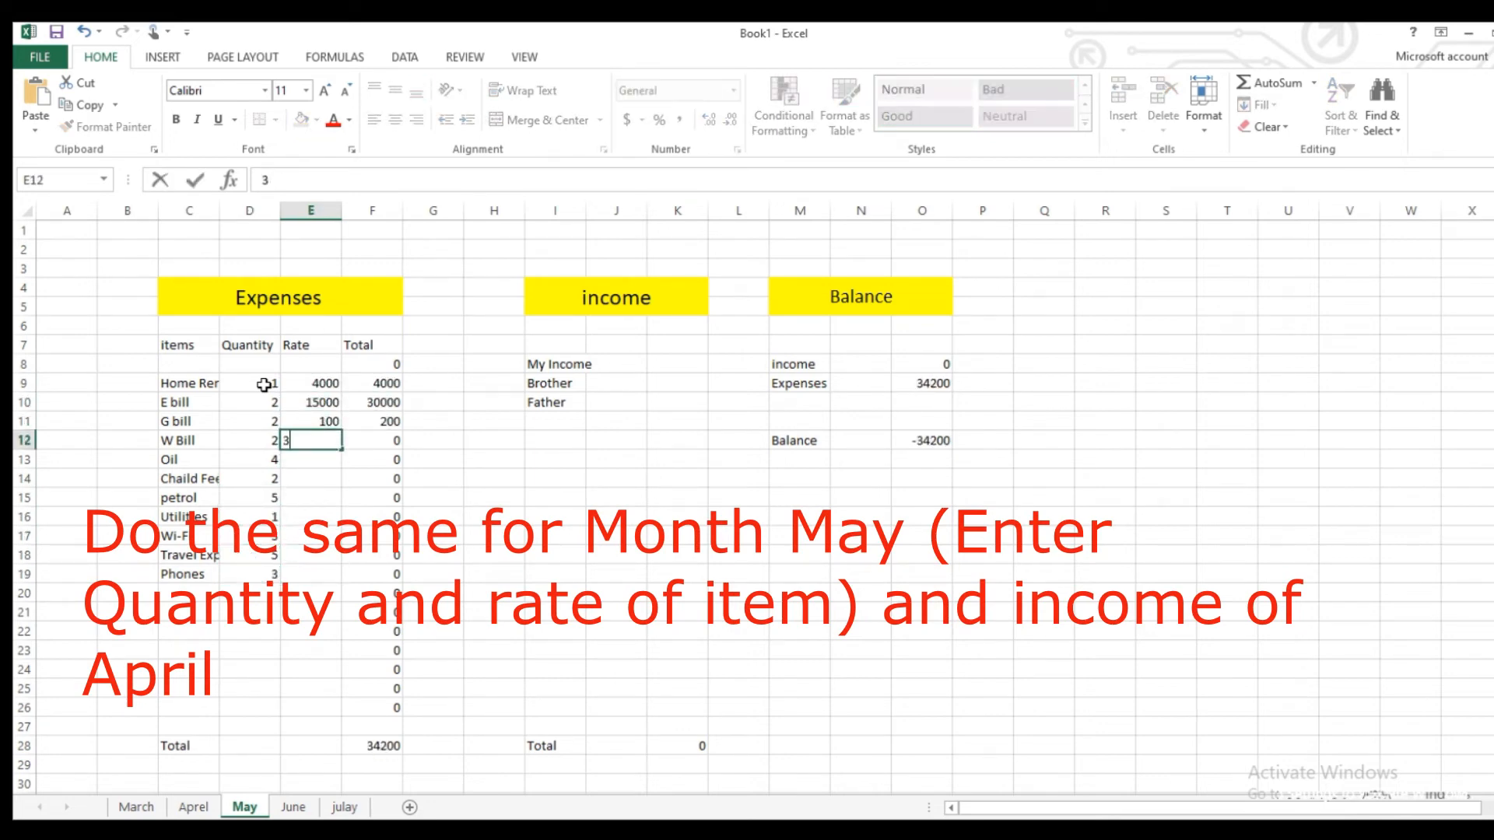
pyautogui.press('Return')
pyautogui.write('300')
pyautogui.press('Return')
# Enter the May rates 3000, 300, 1000, 300, 309 and 400 for Chaild Fee through Phones in E14 to E19.
pyautogui.write('3000')
pyautogui.press('Return')
pyautogui.write('300')
pyautogui.press('Return')
pyautogui.write('1000')
pyautogui.press('Return')
pyautogui.write('300')
pyautogui.press('Return')
pyautogui.write('309')
pyautogui.press('Return')
pyautogui.press('Return')
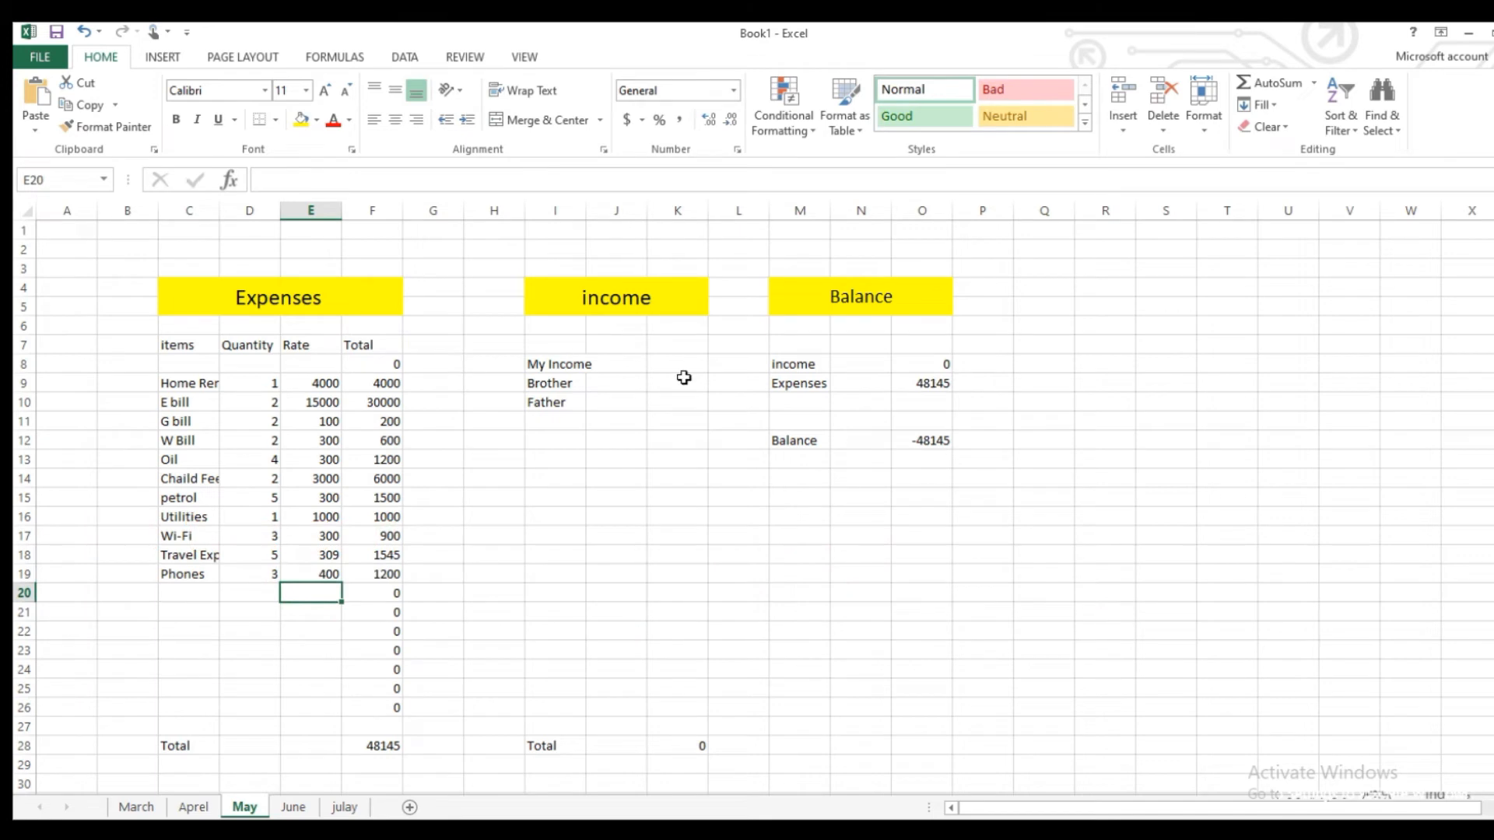
# Enter the May income amounts 5000 for My Income, 150000 for Brother and 5000 for Father in K8 to K10.
pyautogui.click(676, 365)
pyautogui.write('5000')
pyautogui.press('Return')
pyautogui.write('150000')
pyautogui.press('Return')
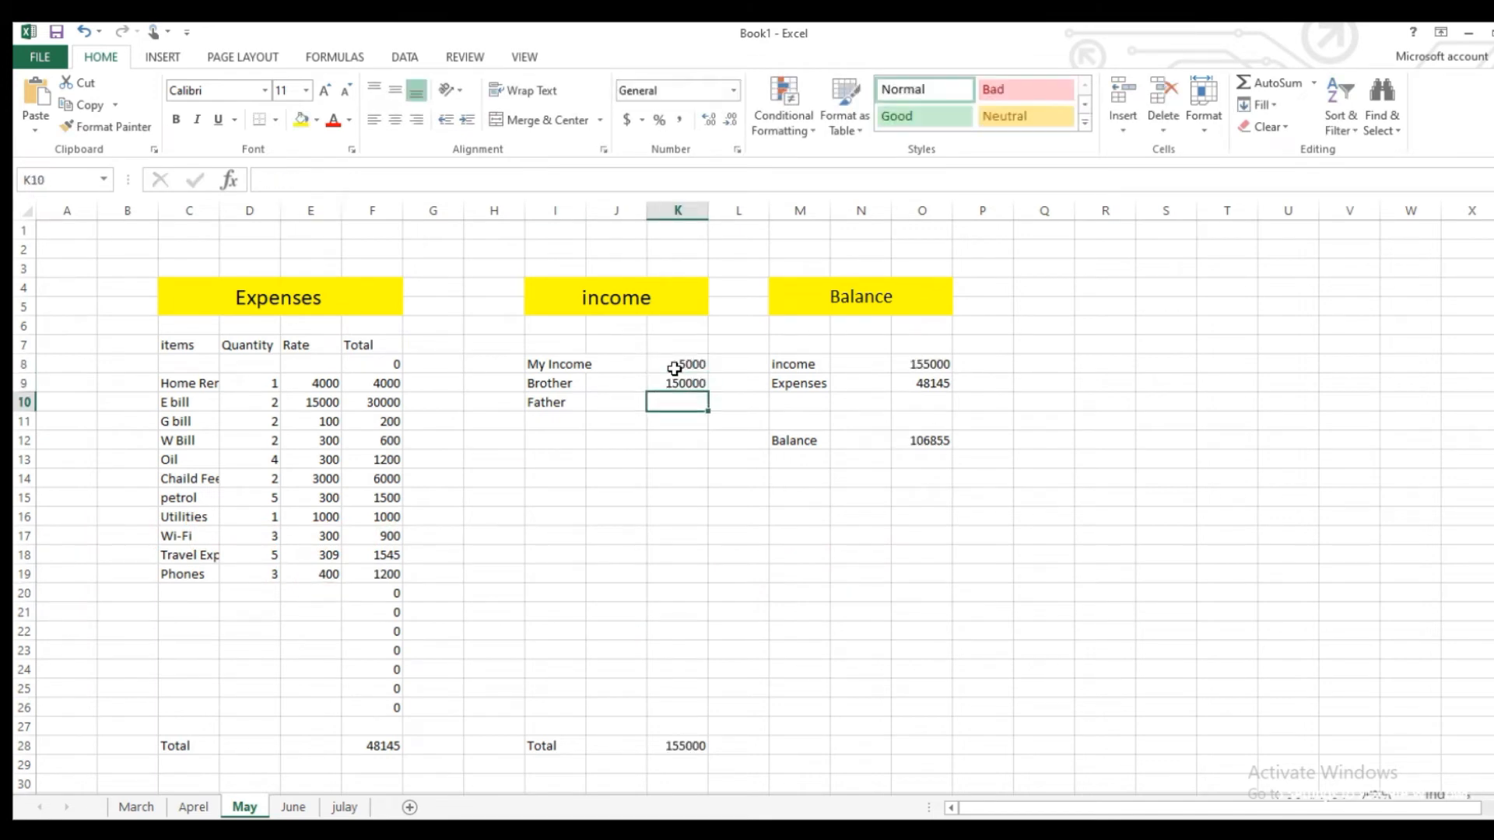
pyautogui.write('5000')
pyautogui.press('Return')
# Open the June sheet and the julay sheet to view their expense, income and balance tables.
pyautogui.click(293, 807)
pyautogui.click(344, 807)
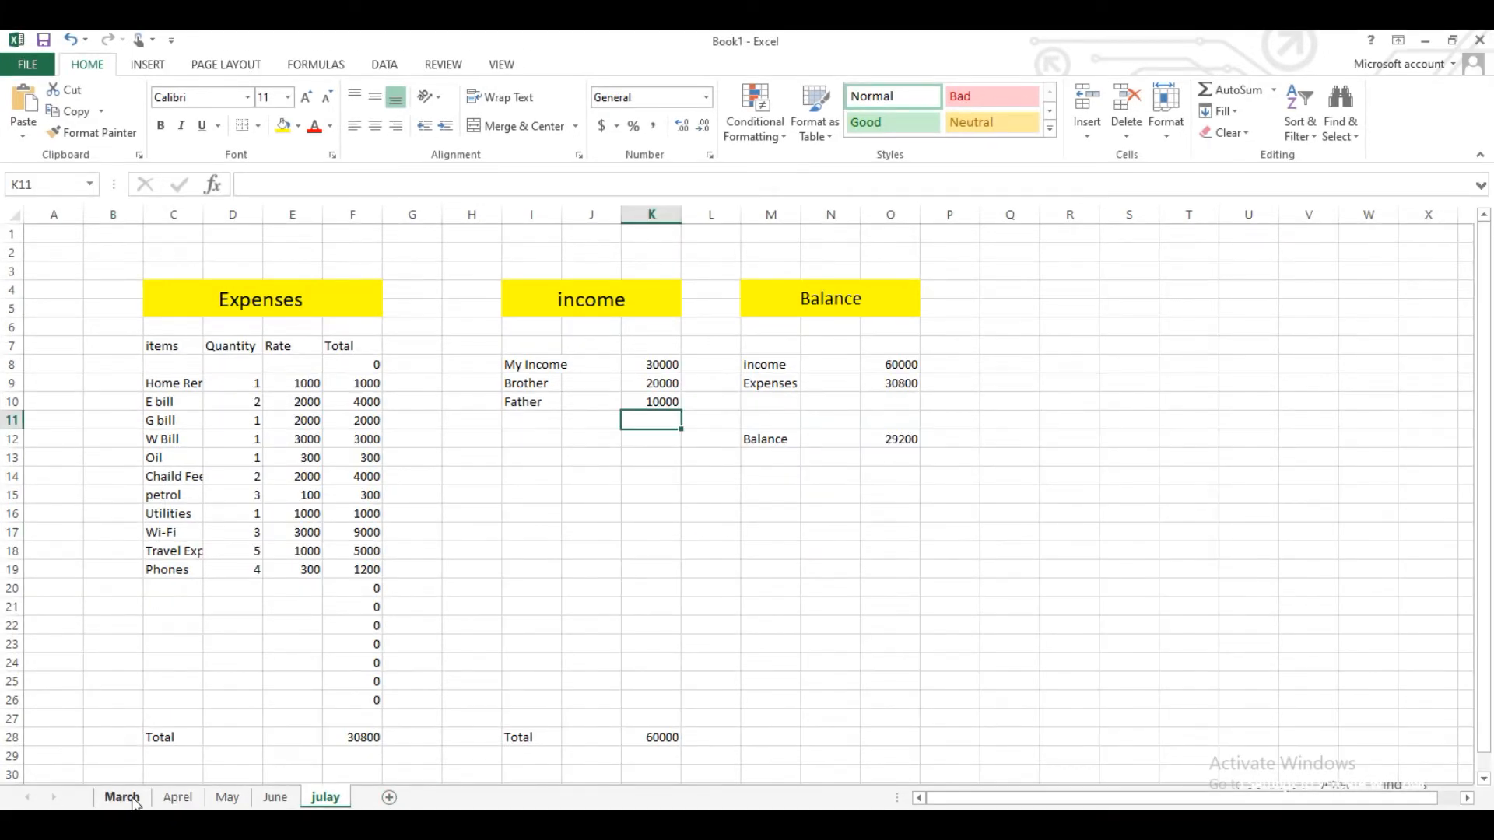
# Look through the March, Aprel, May, June and julay sheets to compare their expense, income and balance tables.
pyautogui.click(122, 797)
pyautogui.click(178, 797)
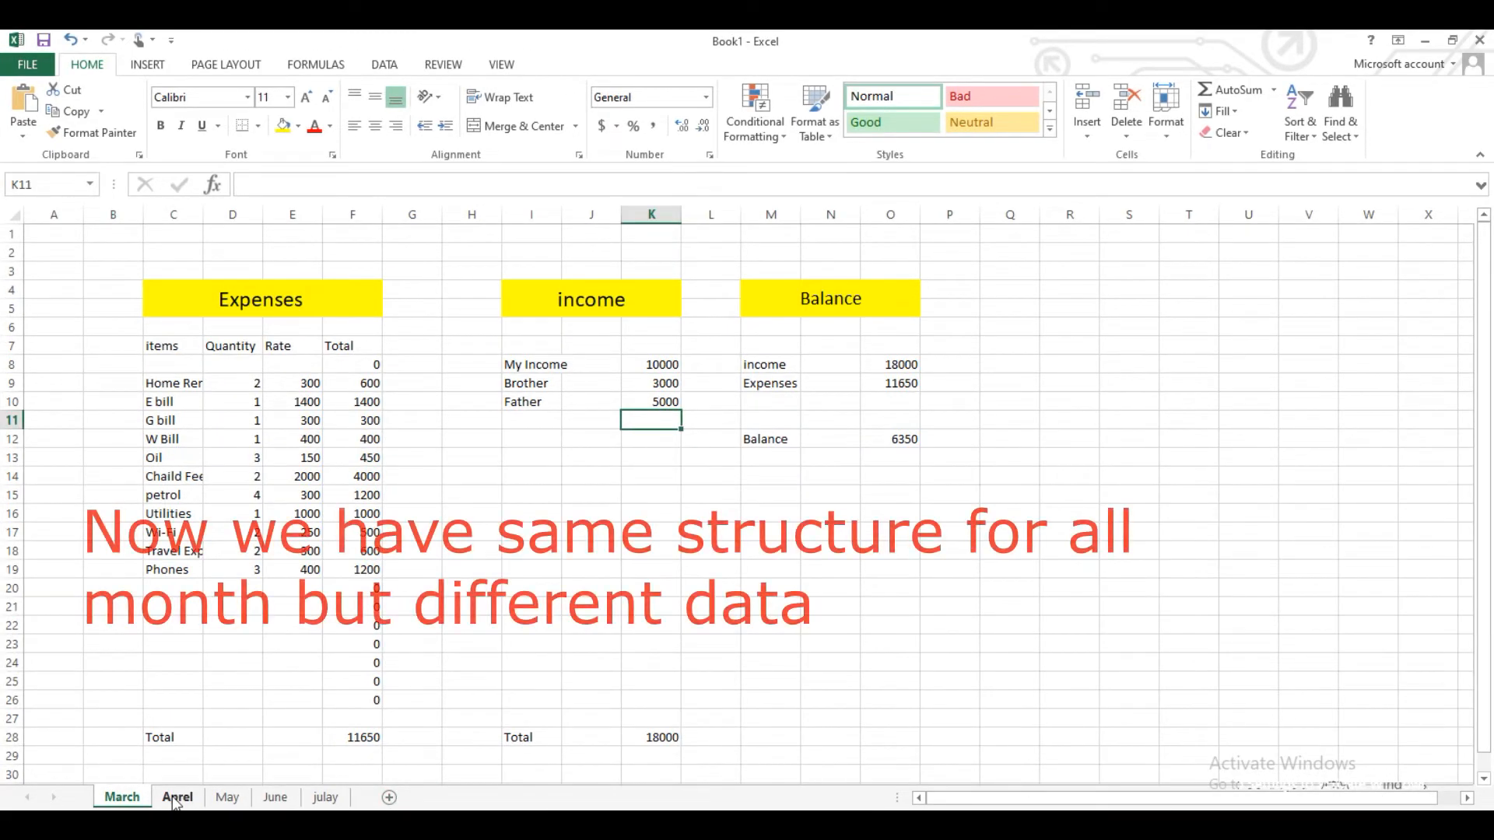
pyautogui.click(226, 798)
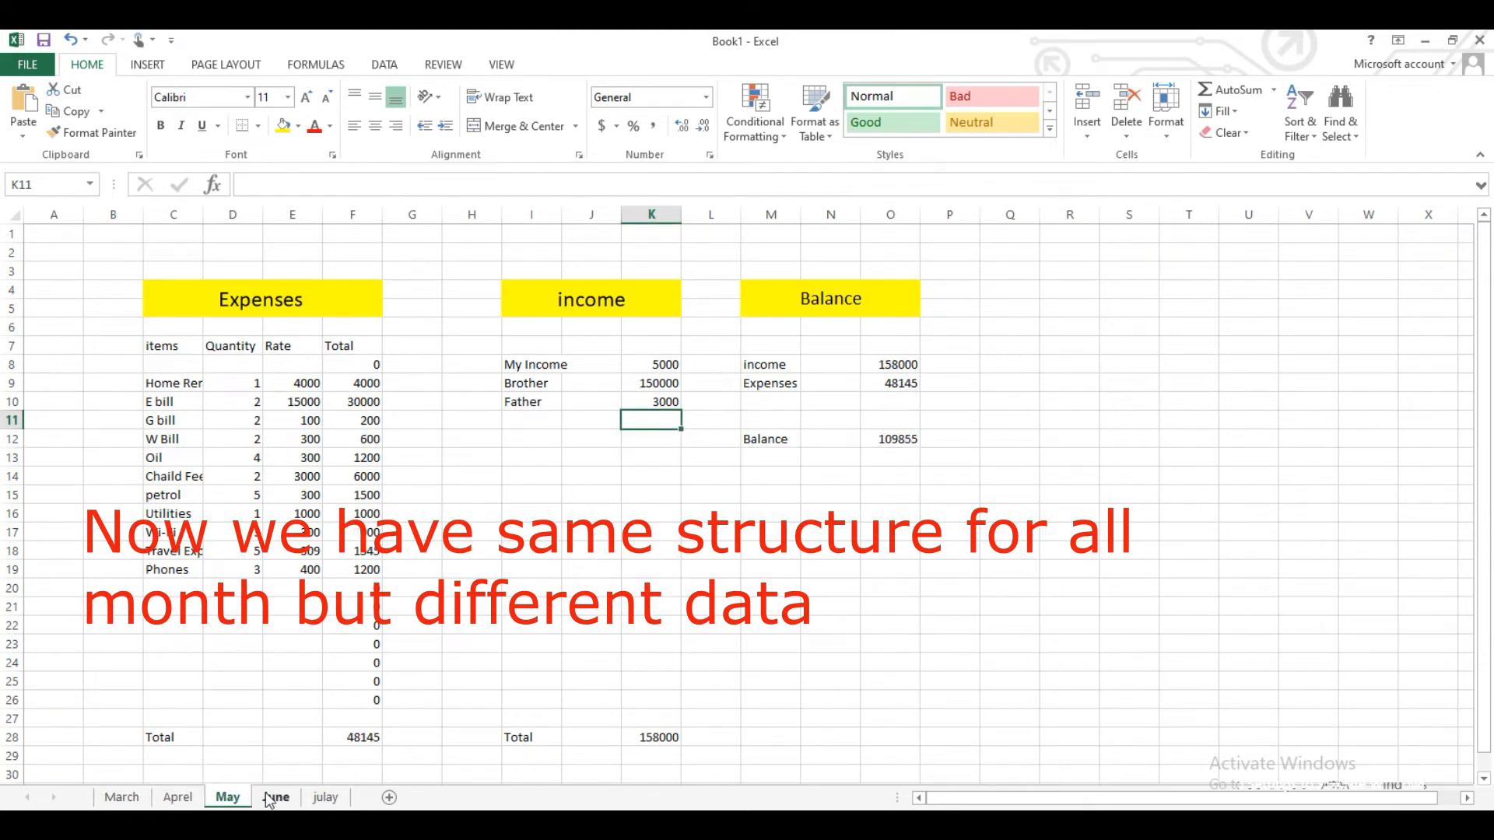
pyautogui.click(275, 797)
pyautogui.click(324, 798)
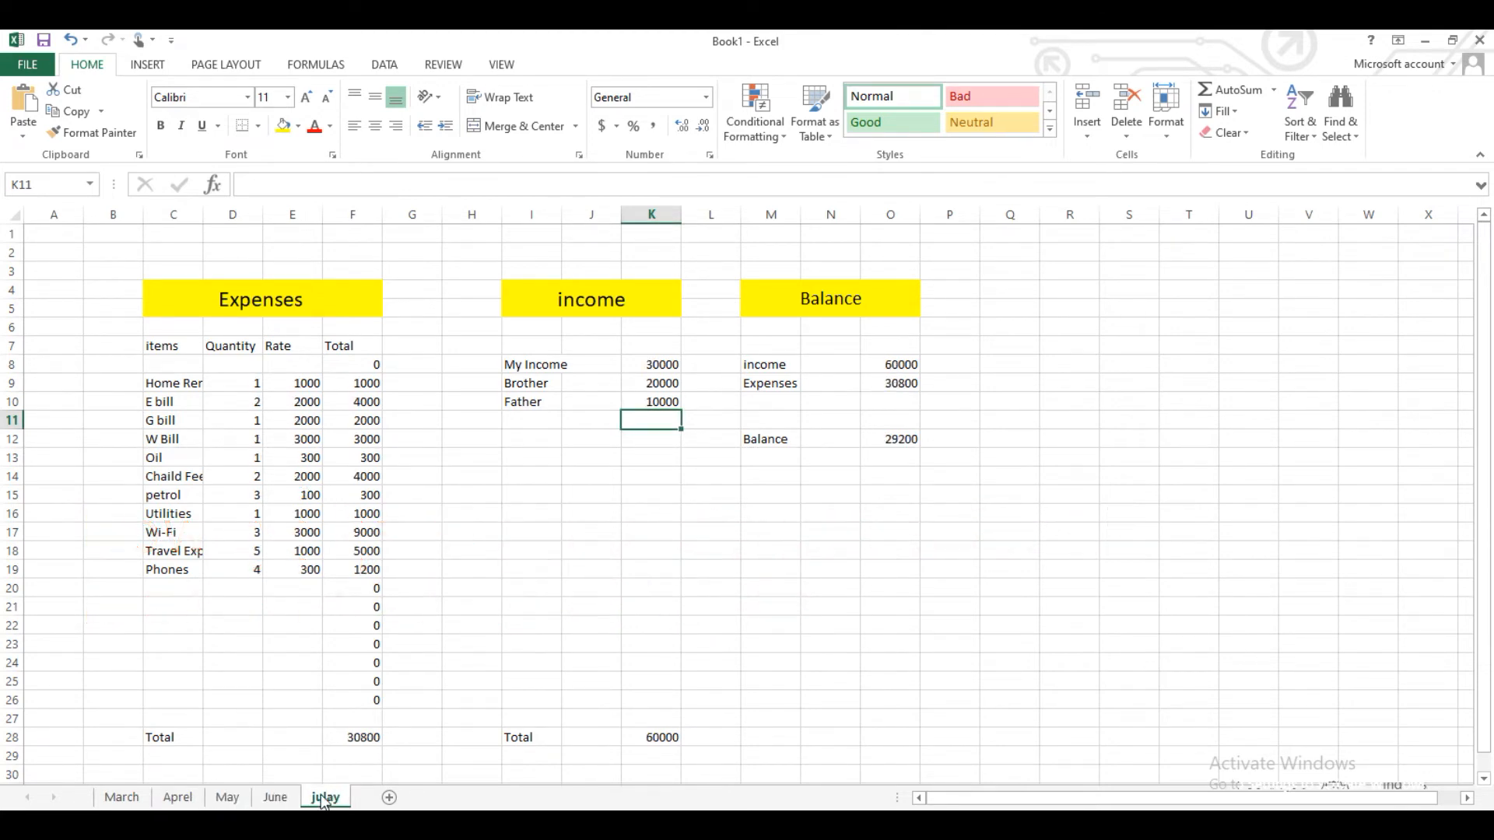
# Add a new worksheet after julay and rename it Total.
pyautogui.click(390, 798)
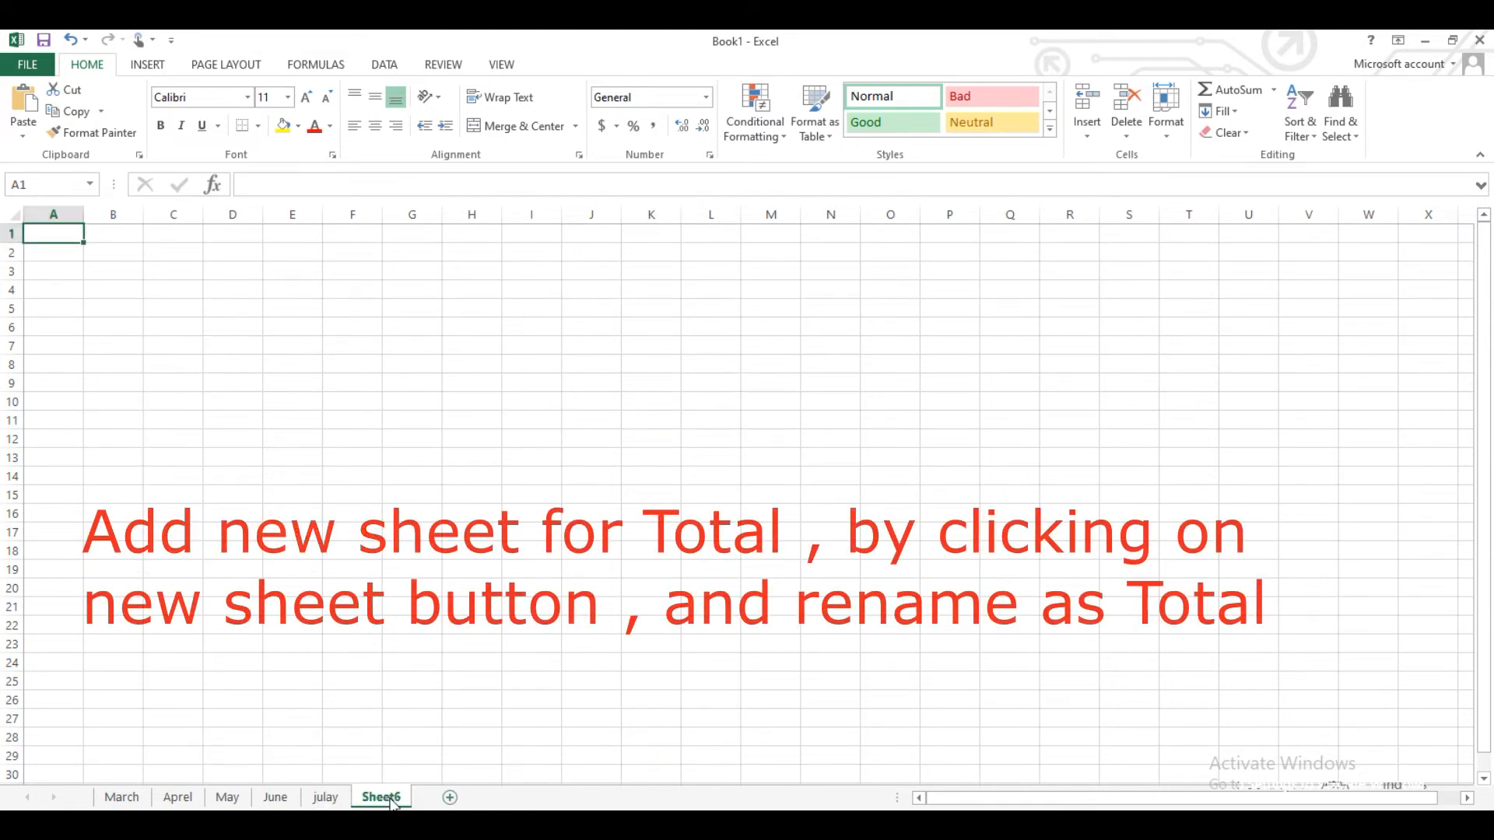
pyautogui.doubleClick(391, 801)
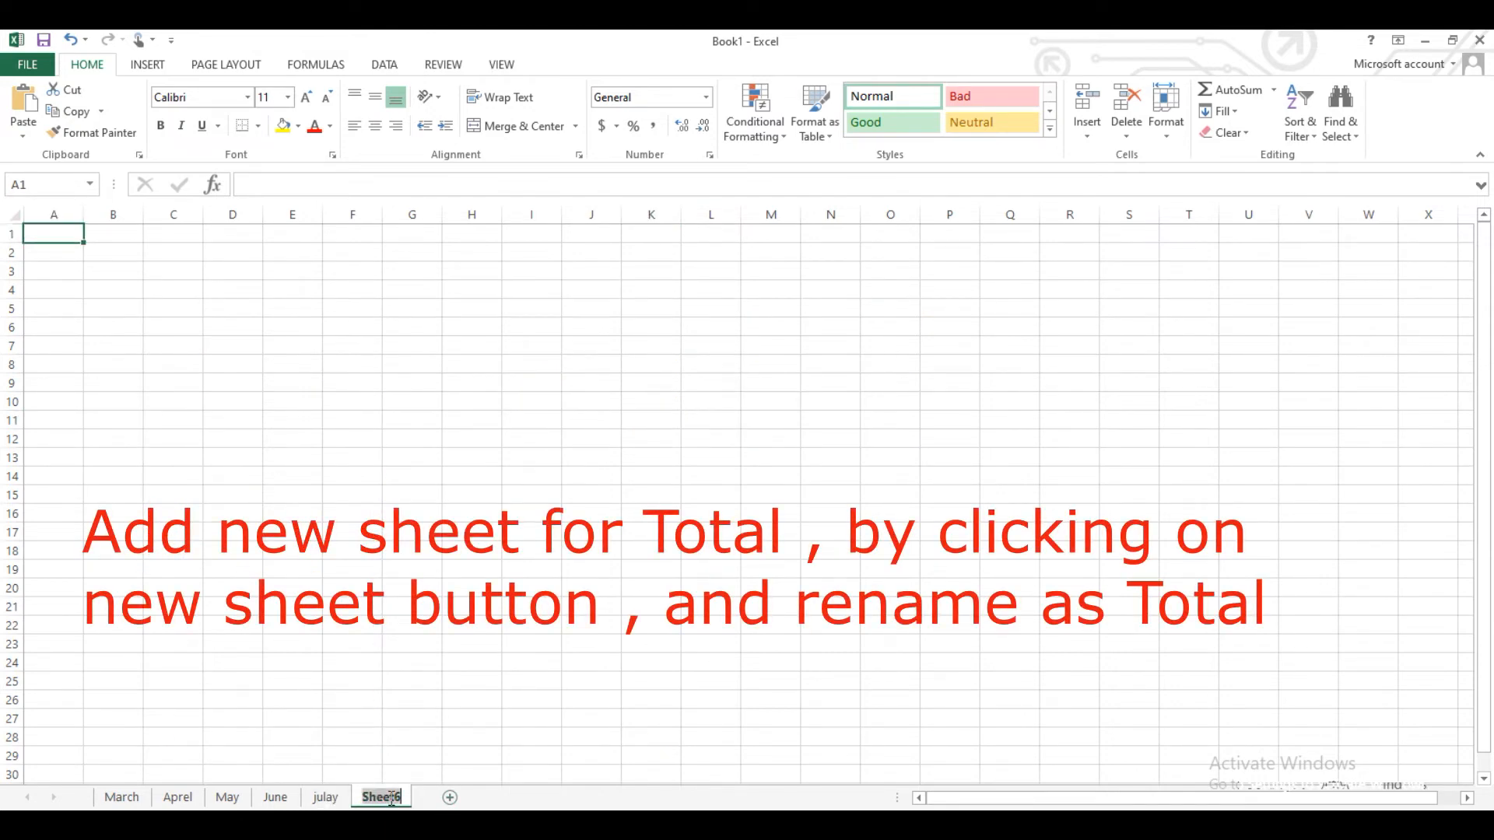
pyautogui.write('Total')
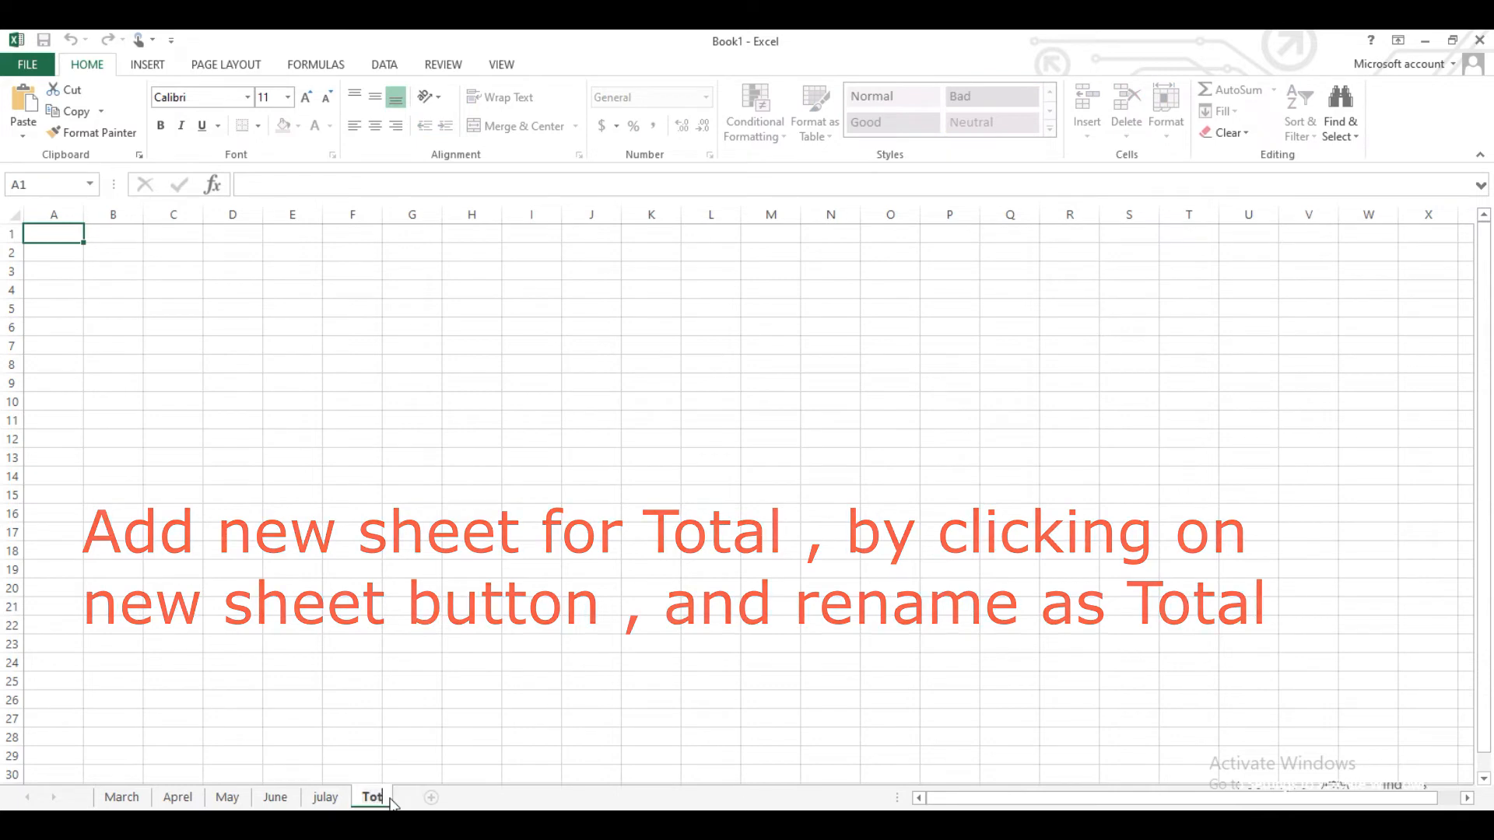
pyautogui.click(474, 640)
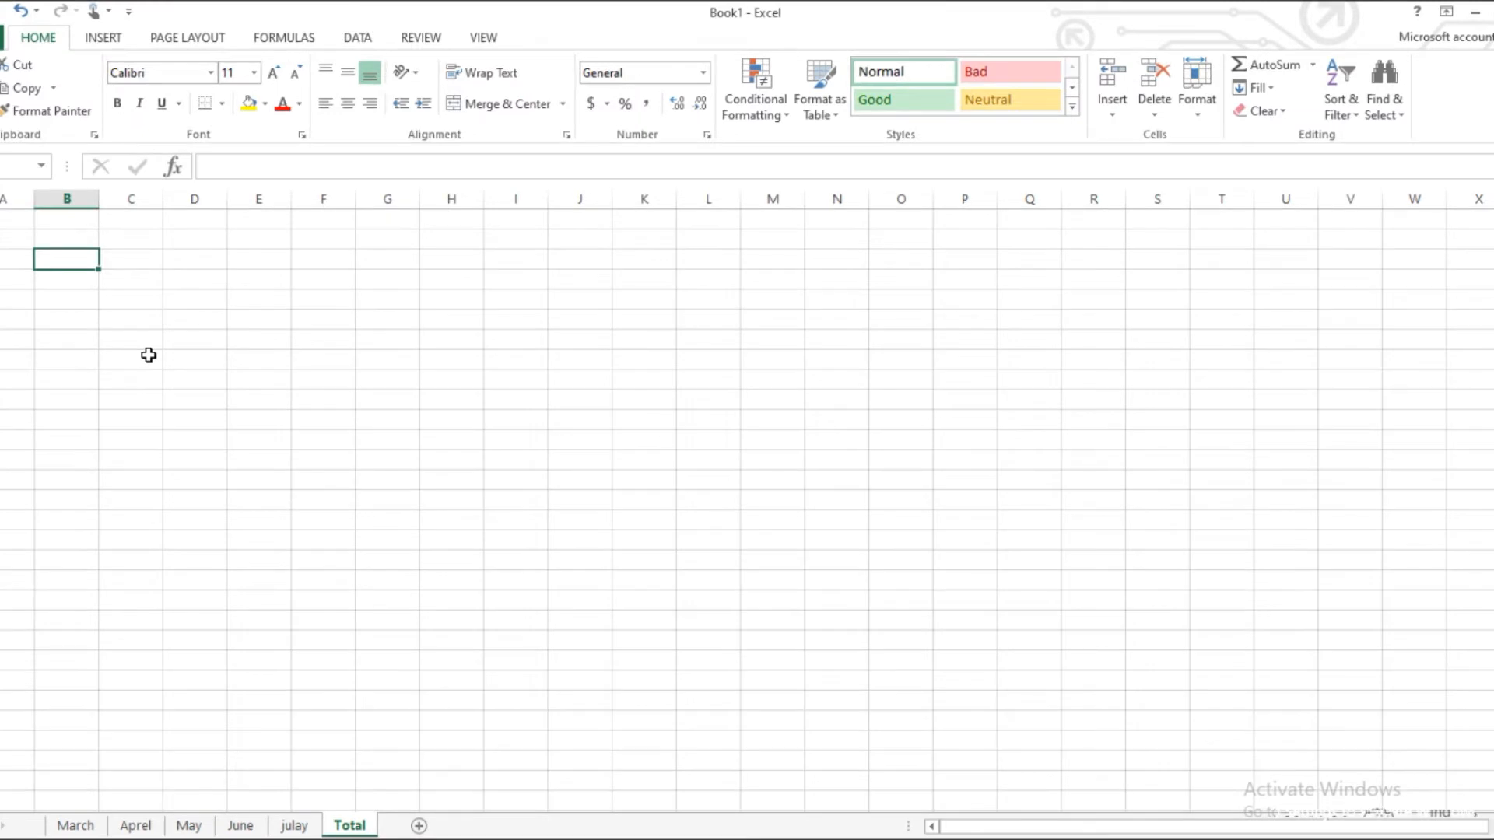
# Enter the header Month in B3 of the Total sheet and autofill the months March to October below it.
pyautogui.write('Month')
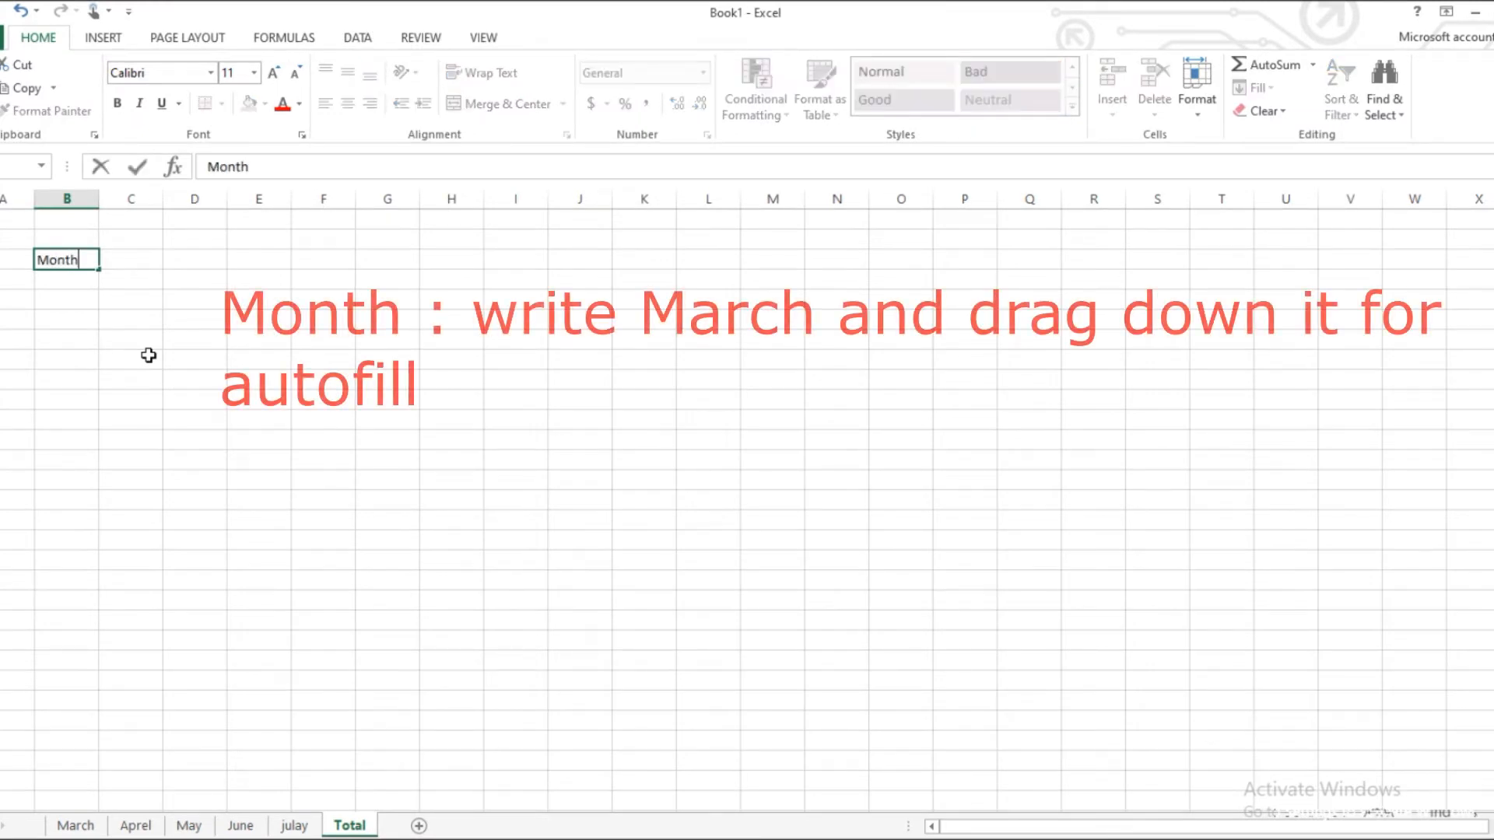
pyautogui.press('Return')
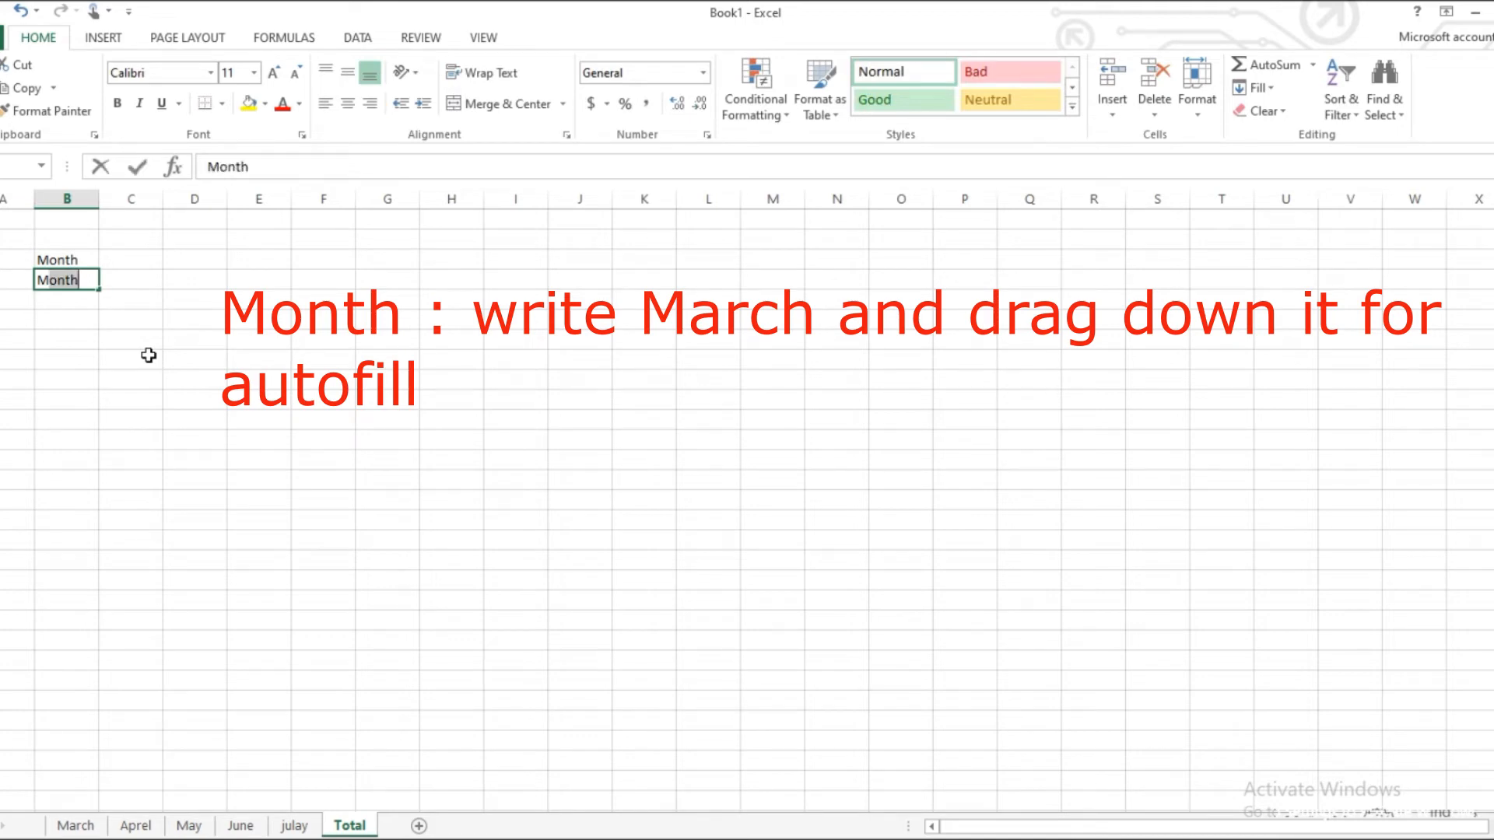
pyautogui.write('March')
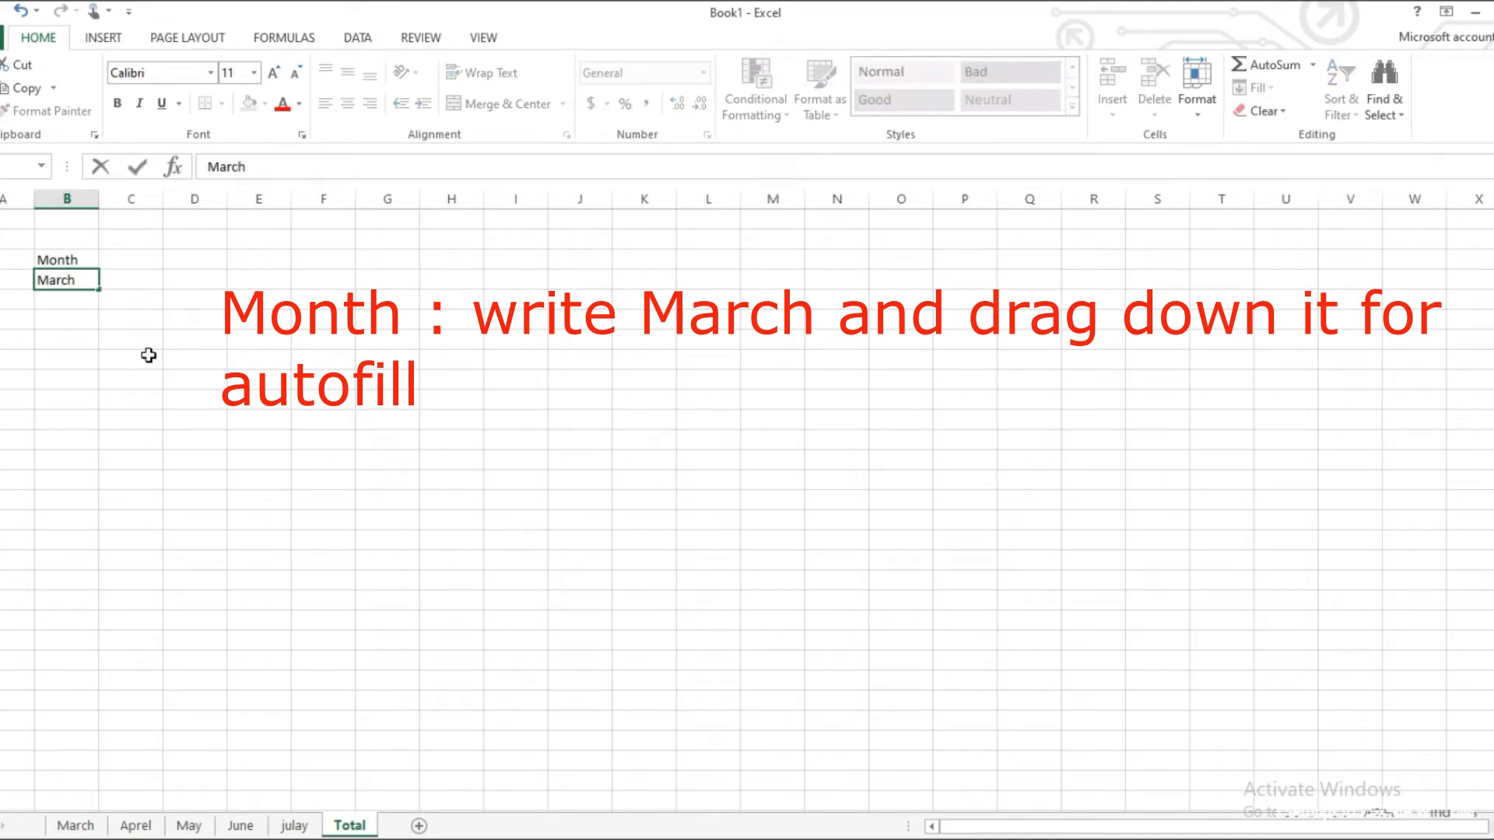
pyautogui.click(148, 355)
pyautogui.click(74, 281)
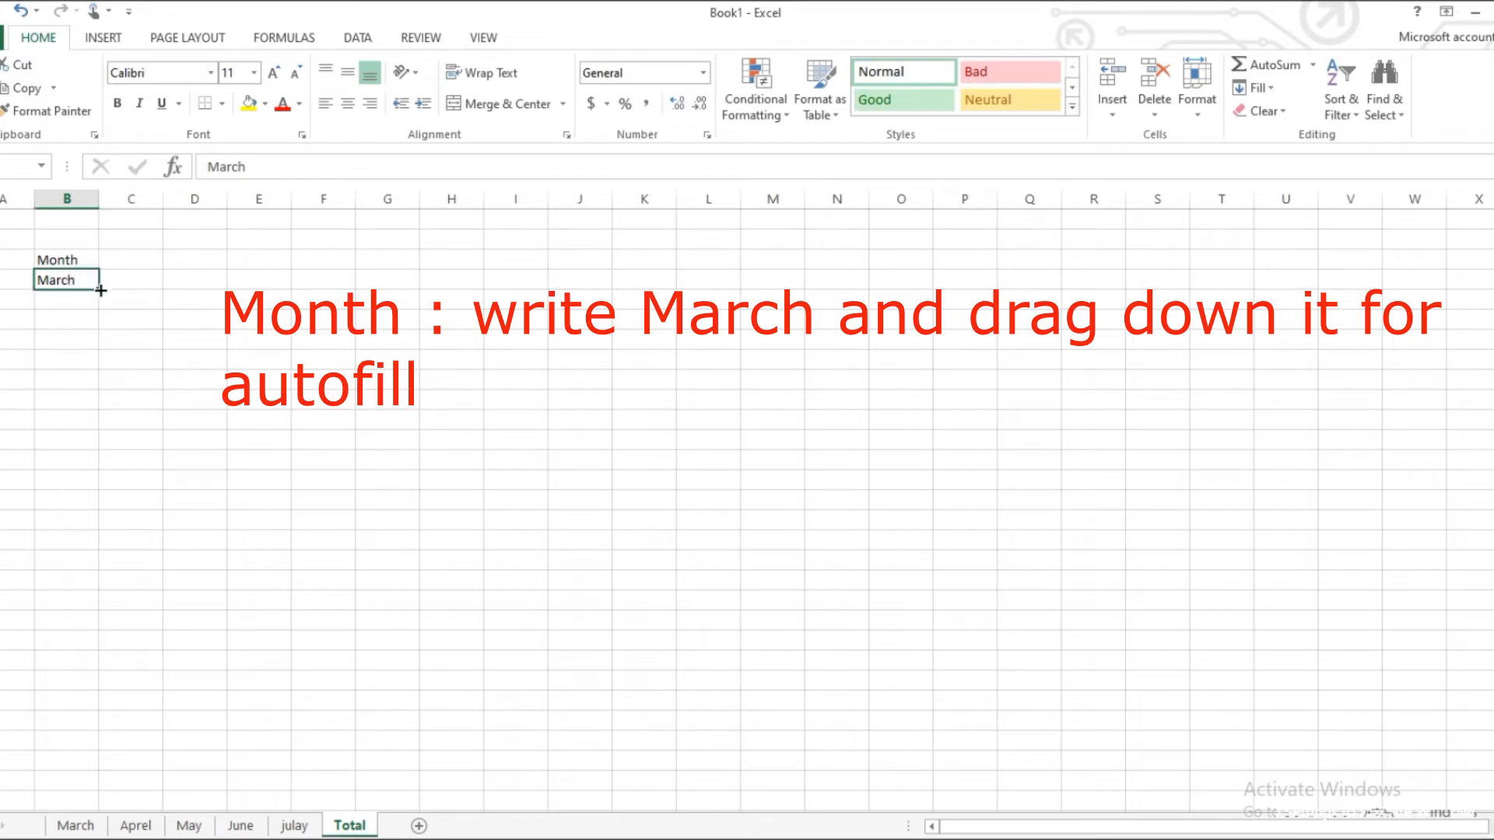
pyautogui.moveTo(100, 291); pyautogui.dragTo(101, 426)
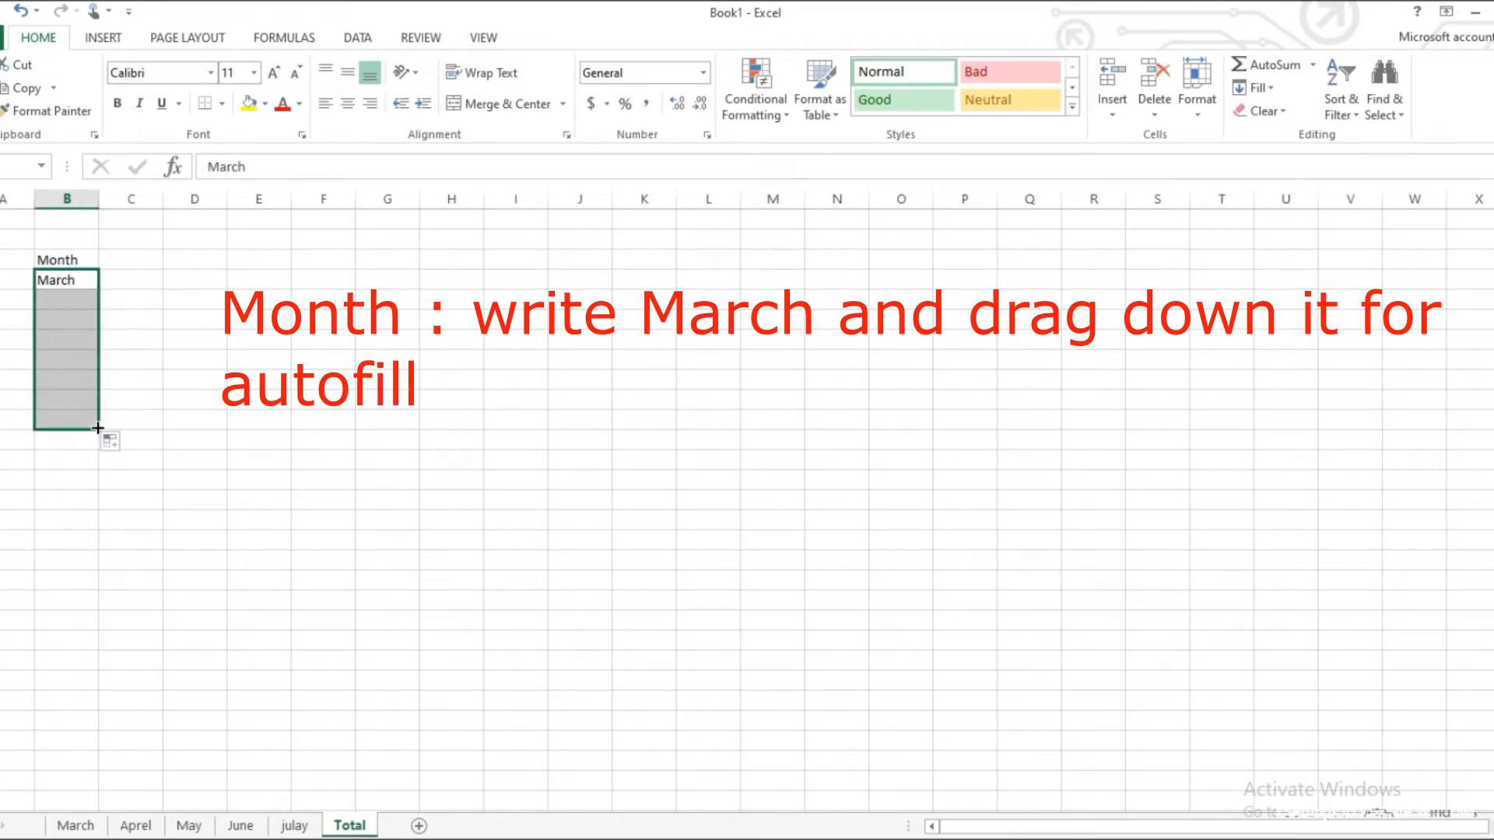
# Enter the column headers Income, Expenses and Balance beside Month in C3 to E3.
pyautogui.click(152, 263)
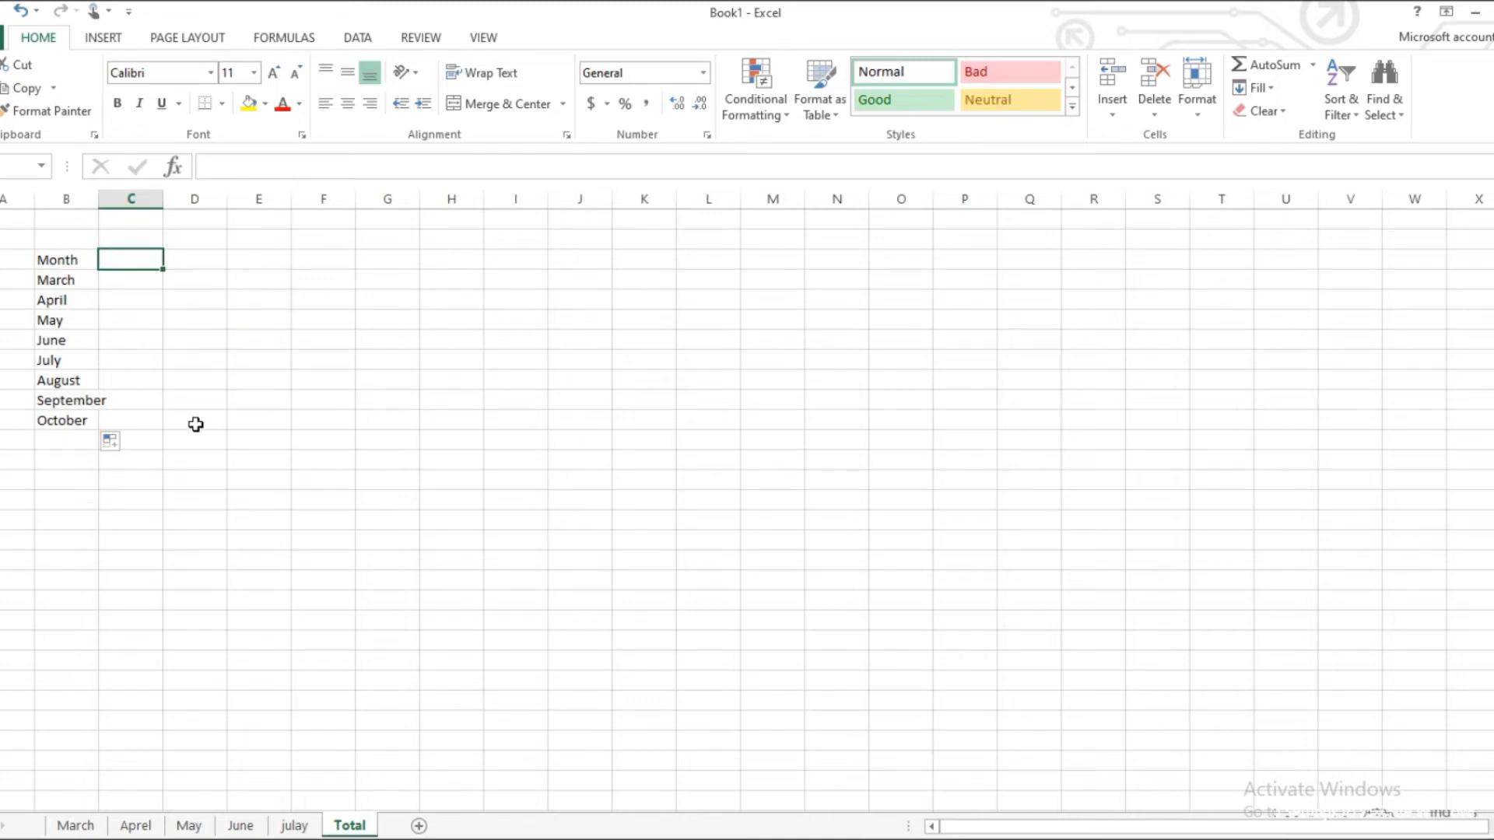
pyautogui.write('Inco')
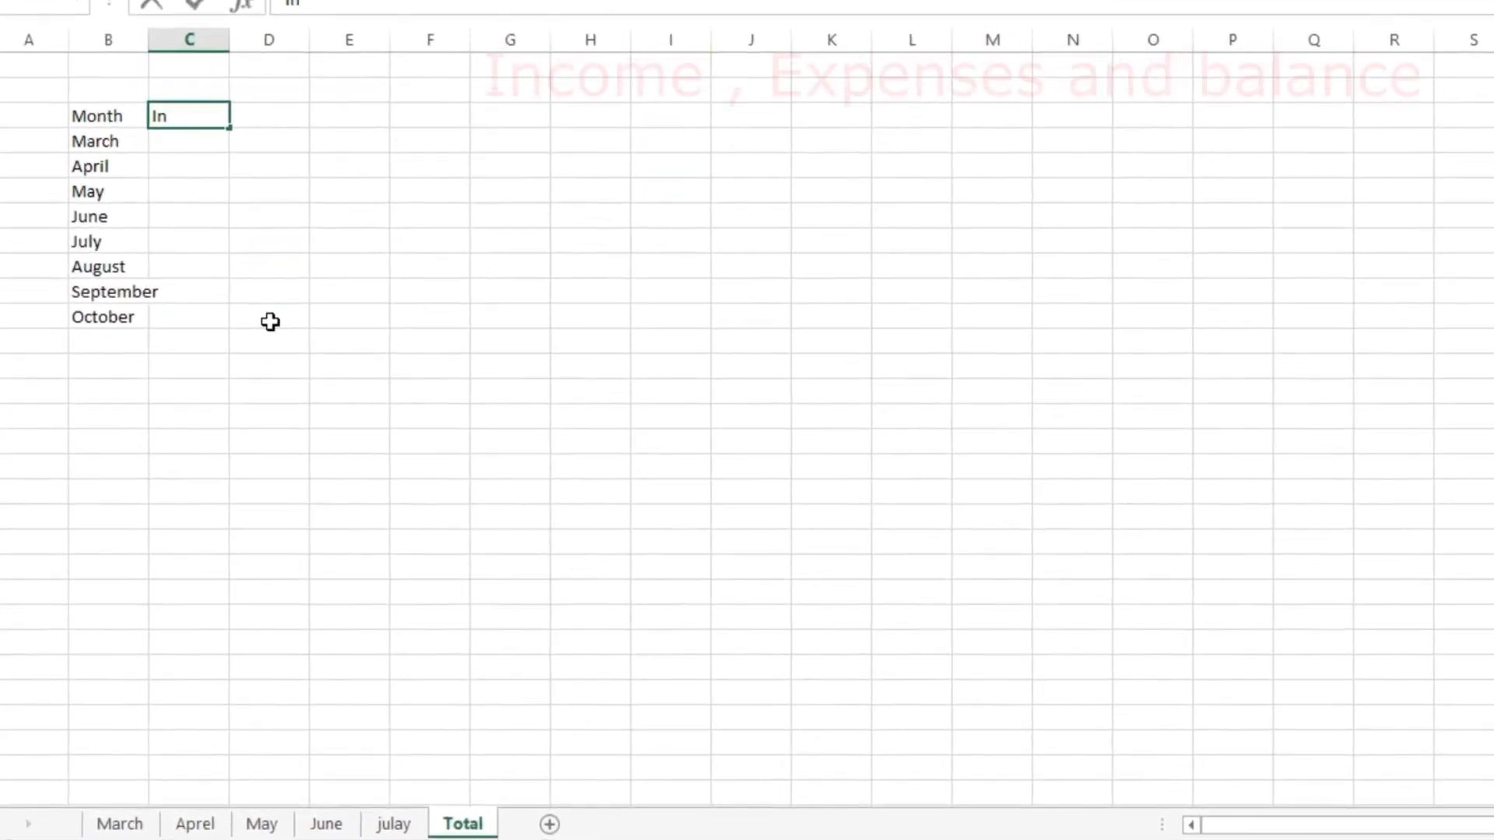
pyautogui.write('me')
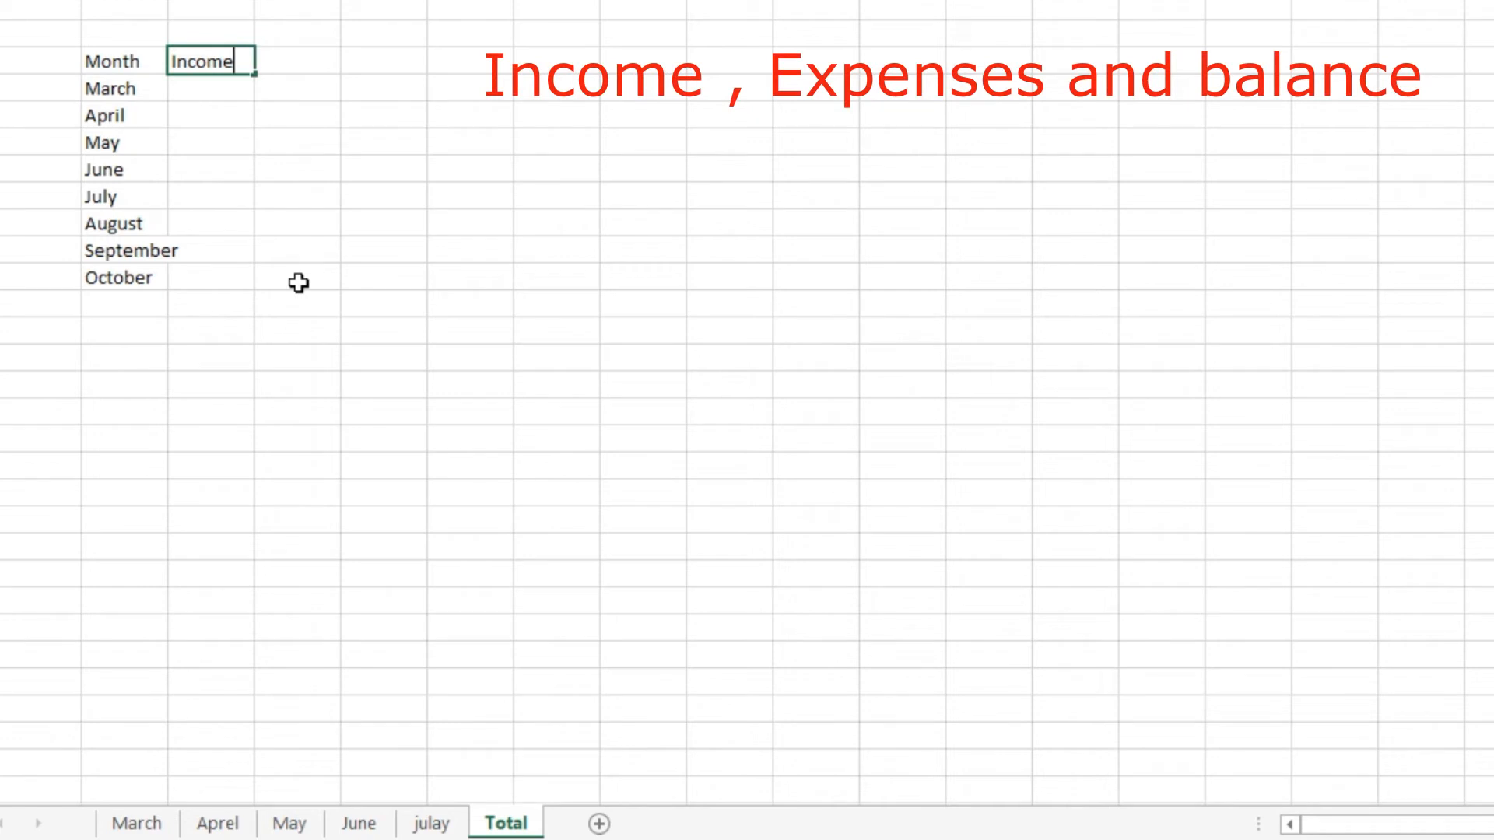
pyautogui.press('Tab')
pyautogui.write('Ex')
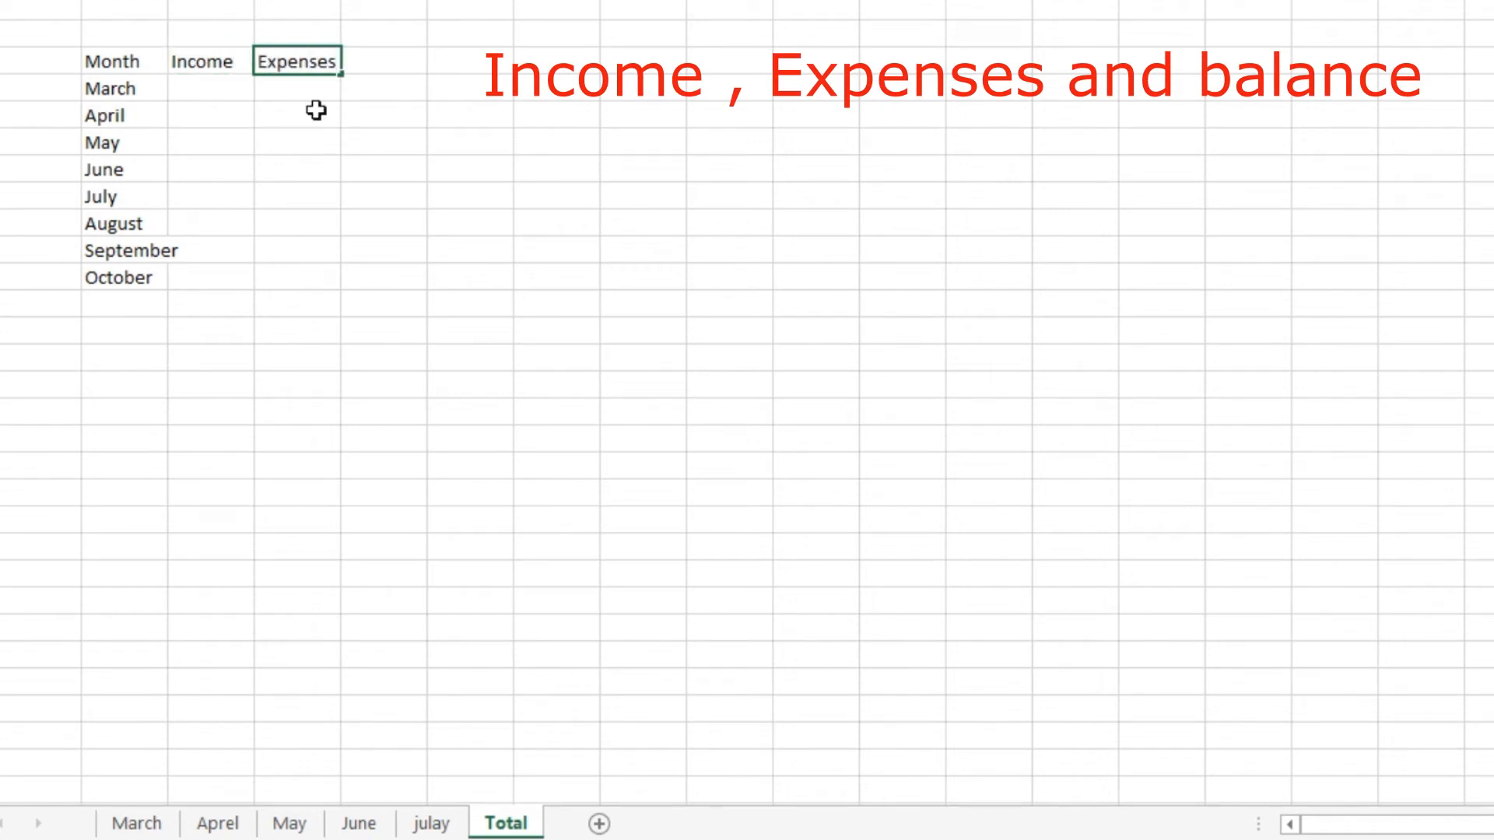
pyautogui.press('Return')
pyautogui.press('Tab')
pyautogui.press('Up')
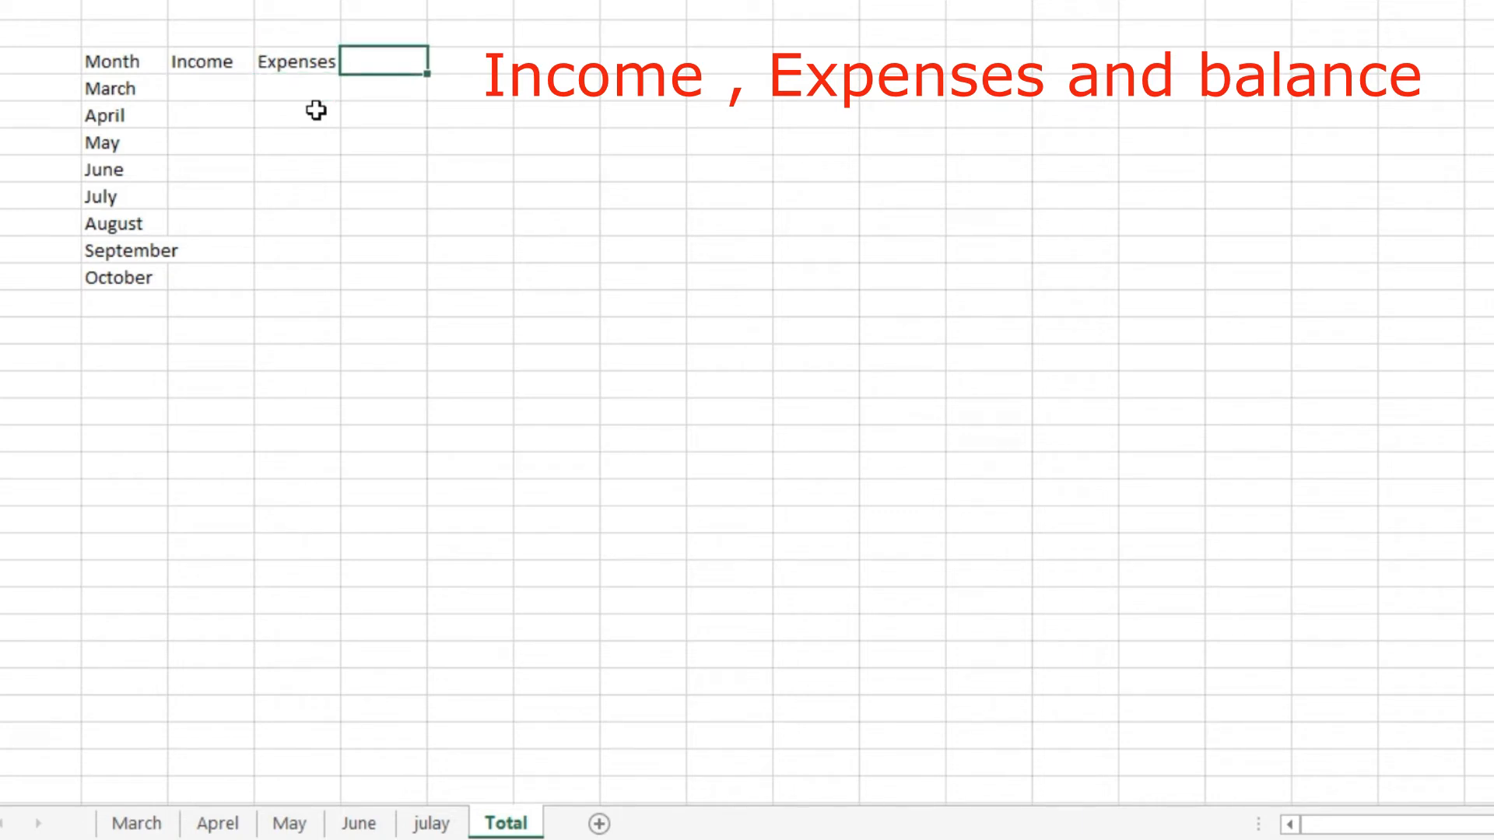
pyautogui.write('Balance')
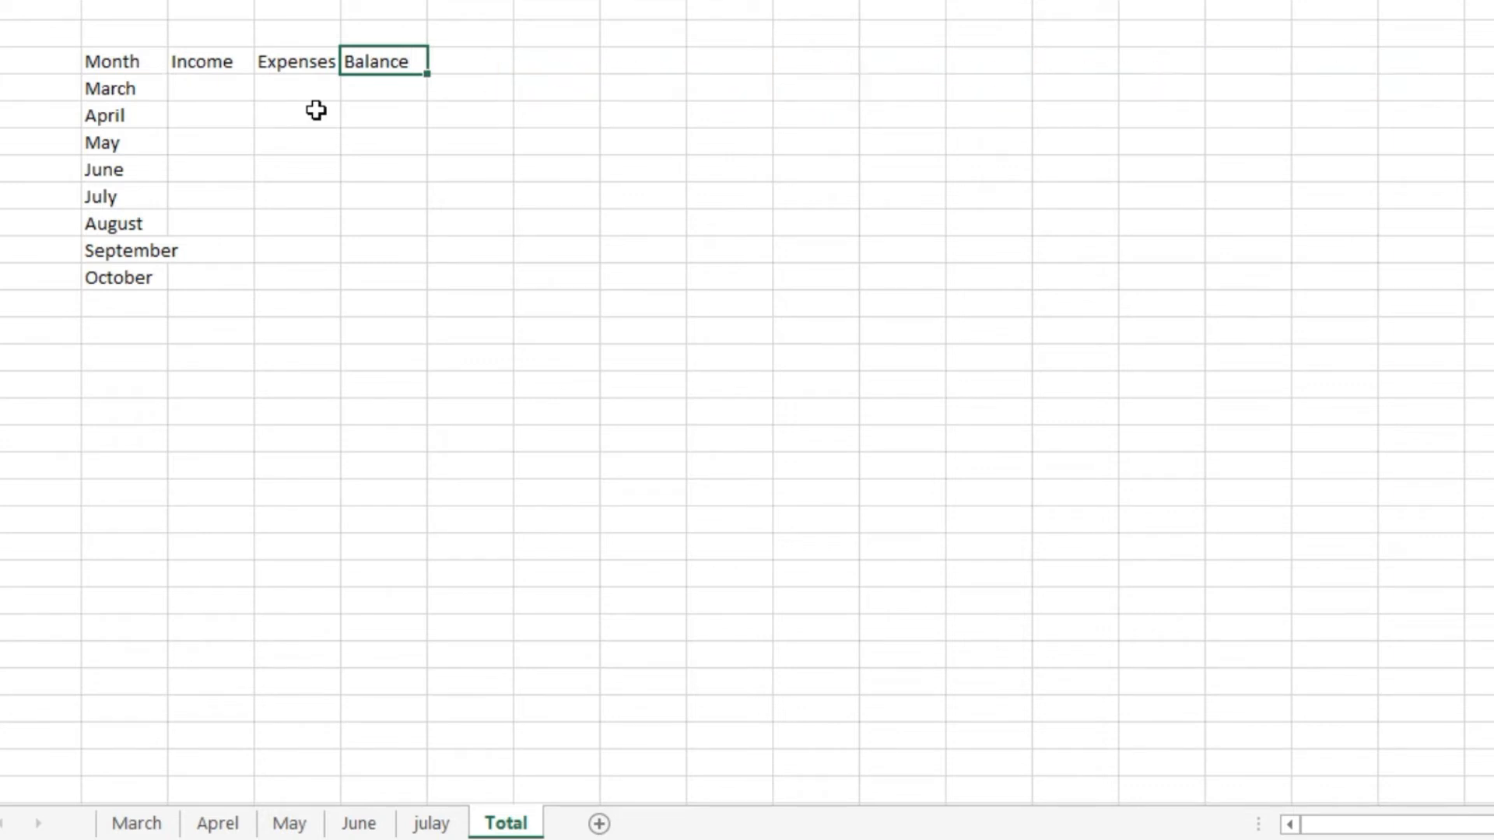
pyautogui.press('Return')
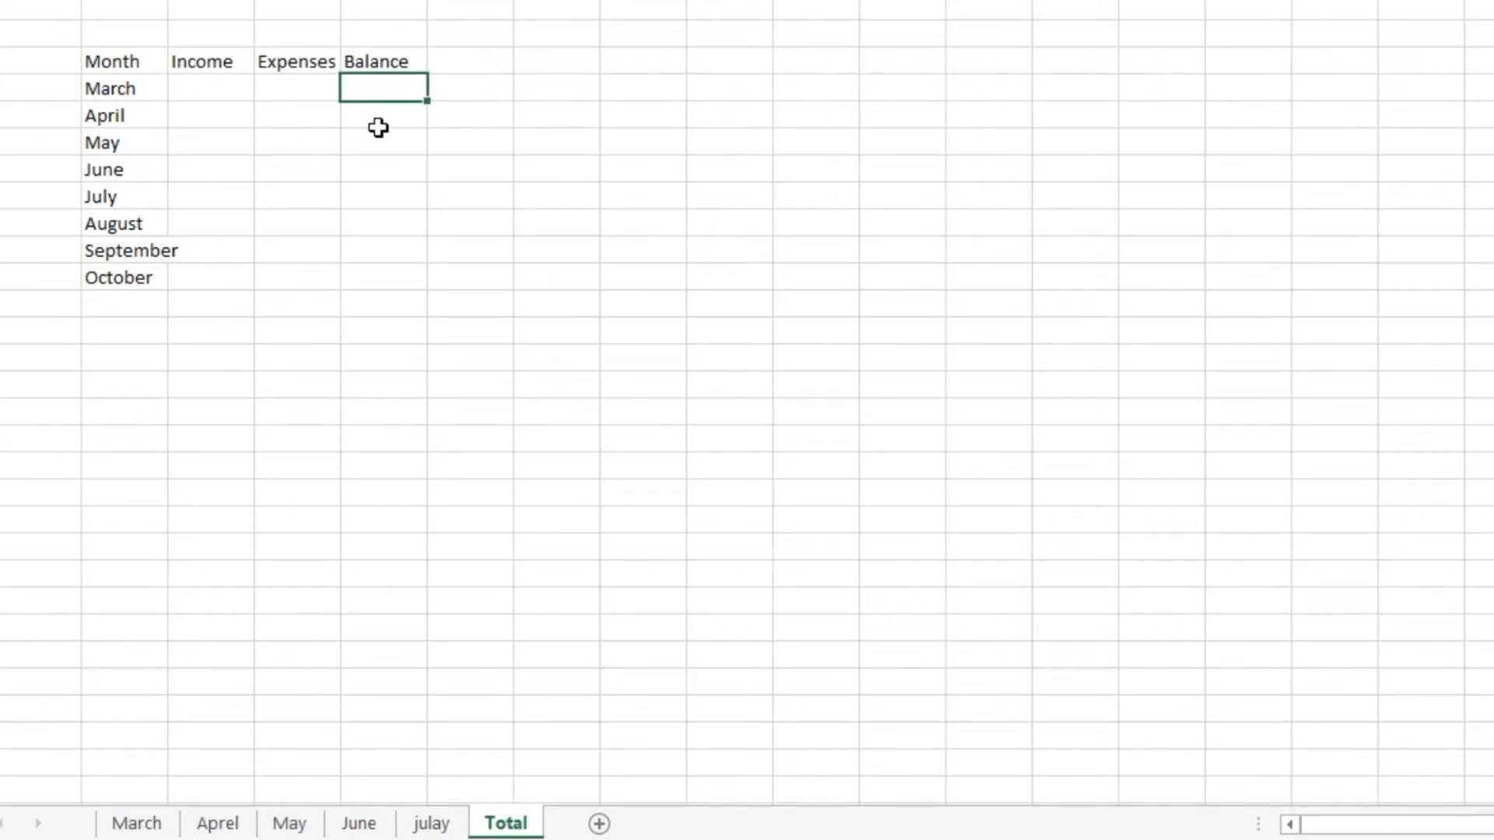
# Link the March and April Income cells C4 and C5 to the income totals in K28 of the March and Aprel sheets.
pyautogui.click(331, 124)
pyautogui.click(219, 92)
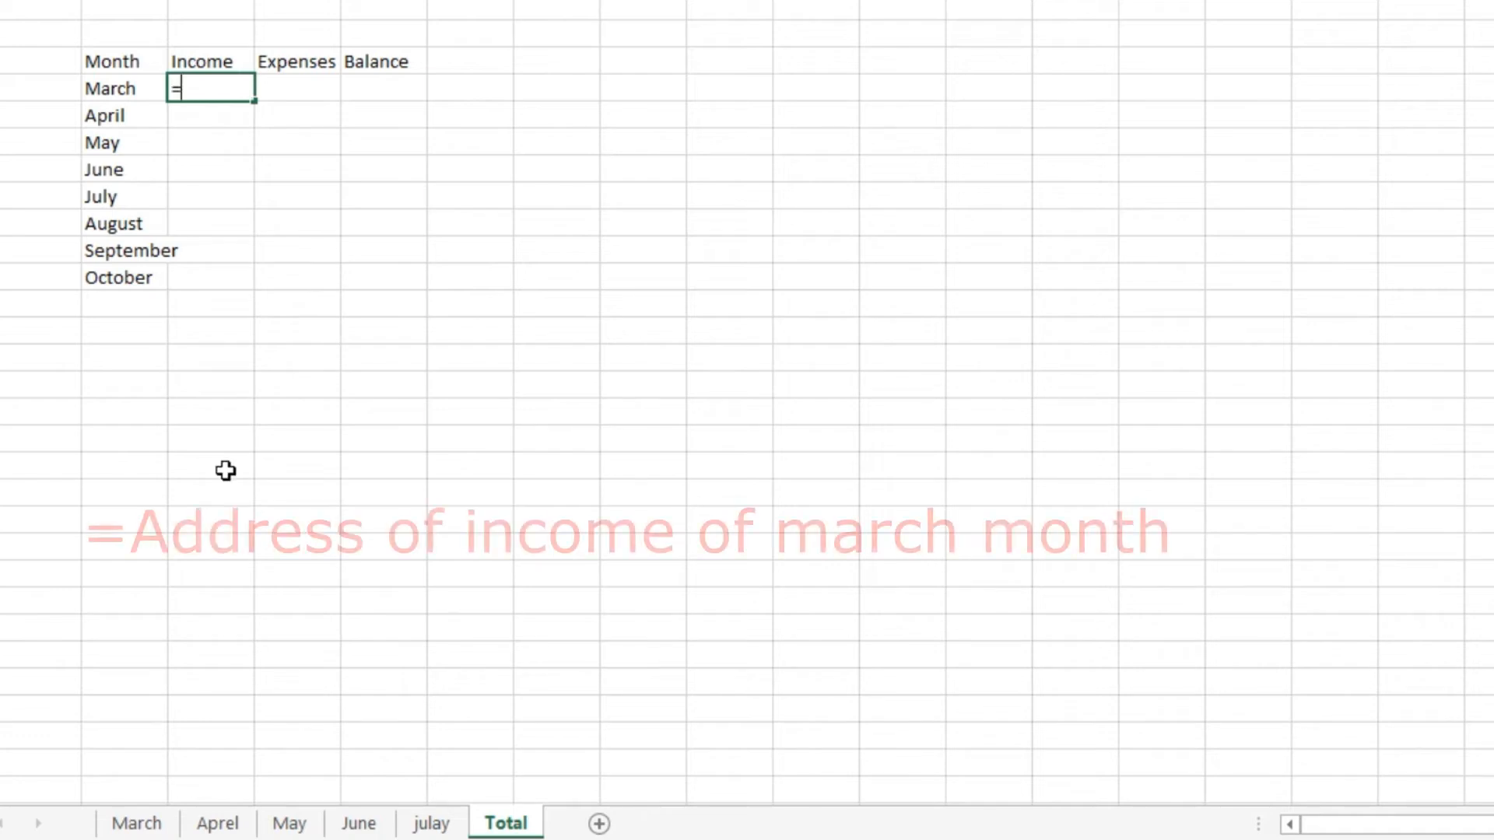
pyautogui.click(136, 823)
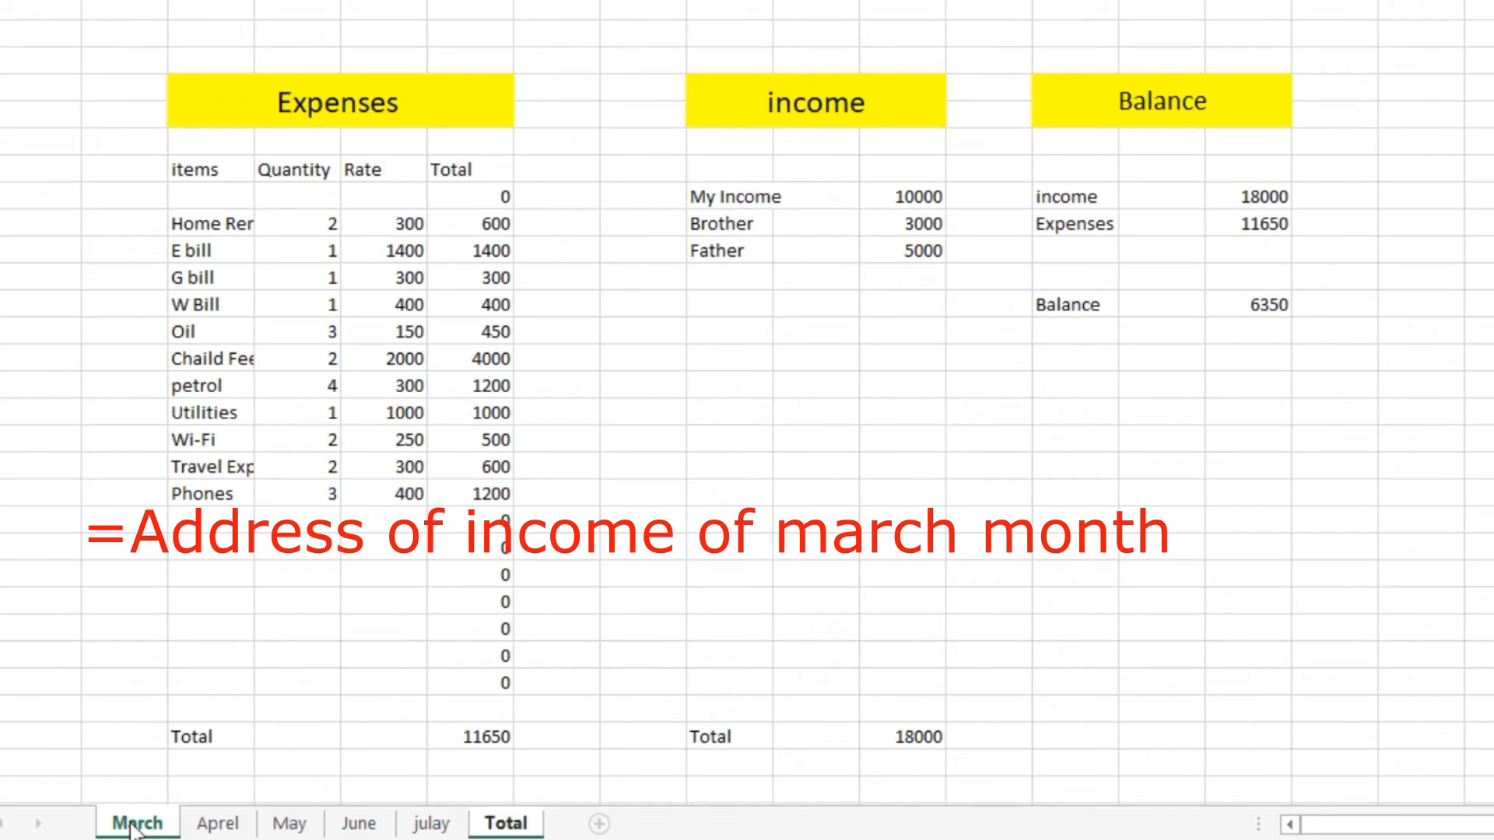
pyautogui.click(901, 736)
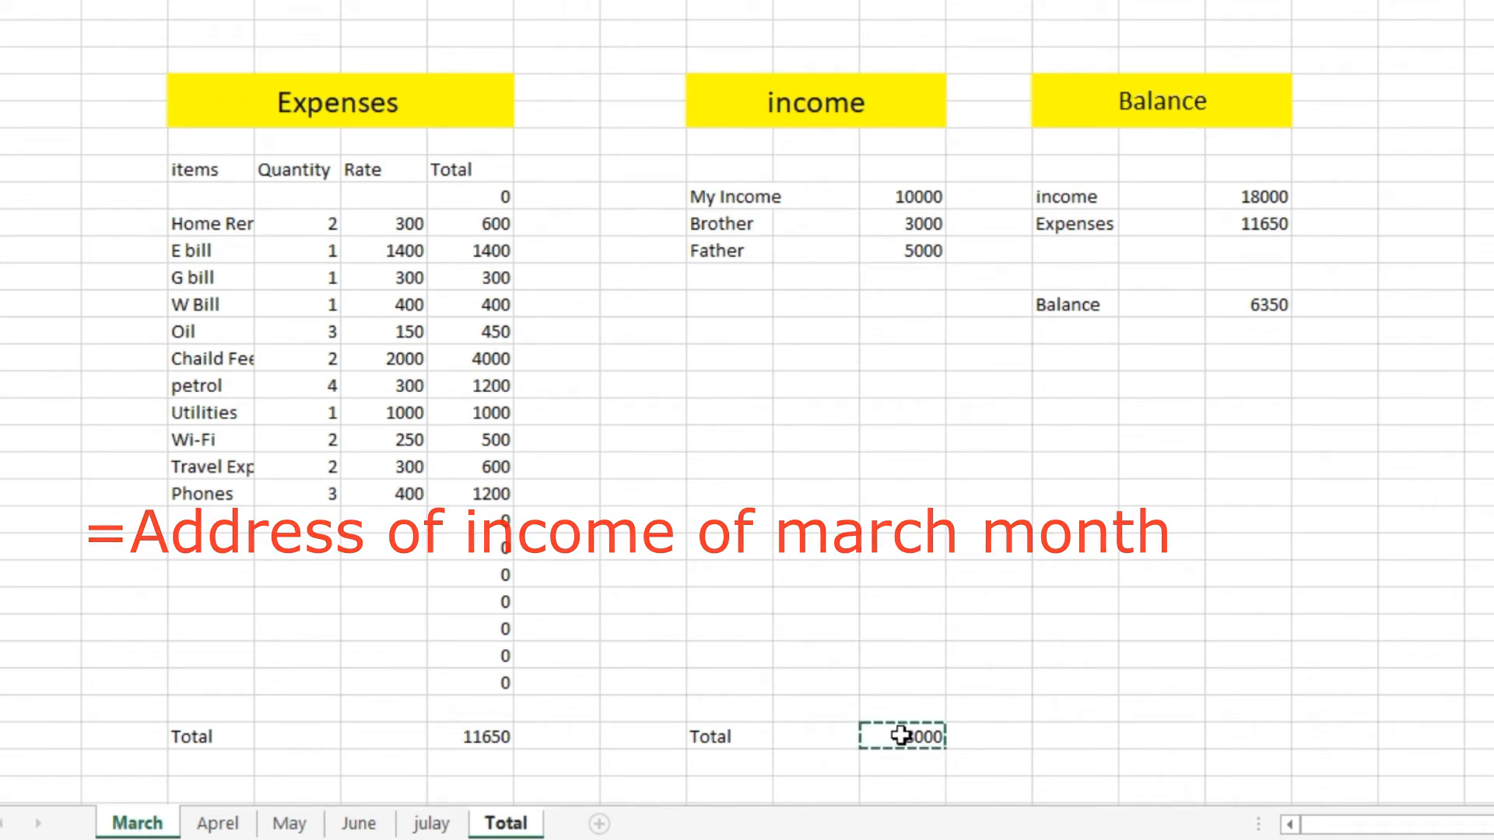
pyautogui.press('Return')
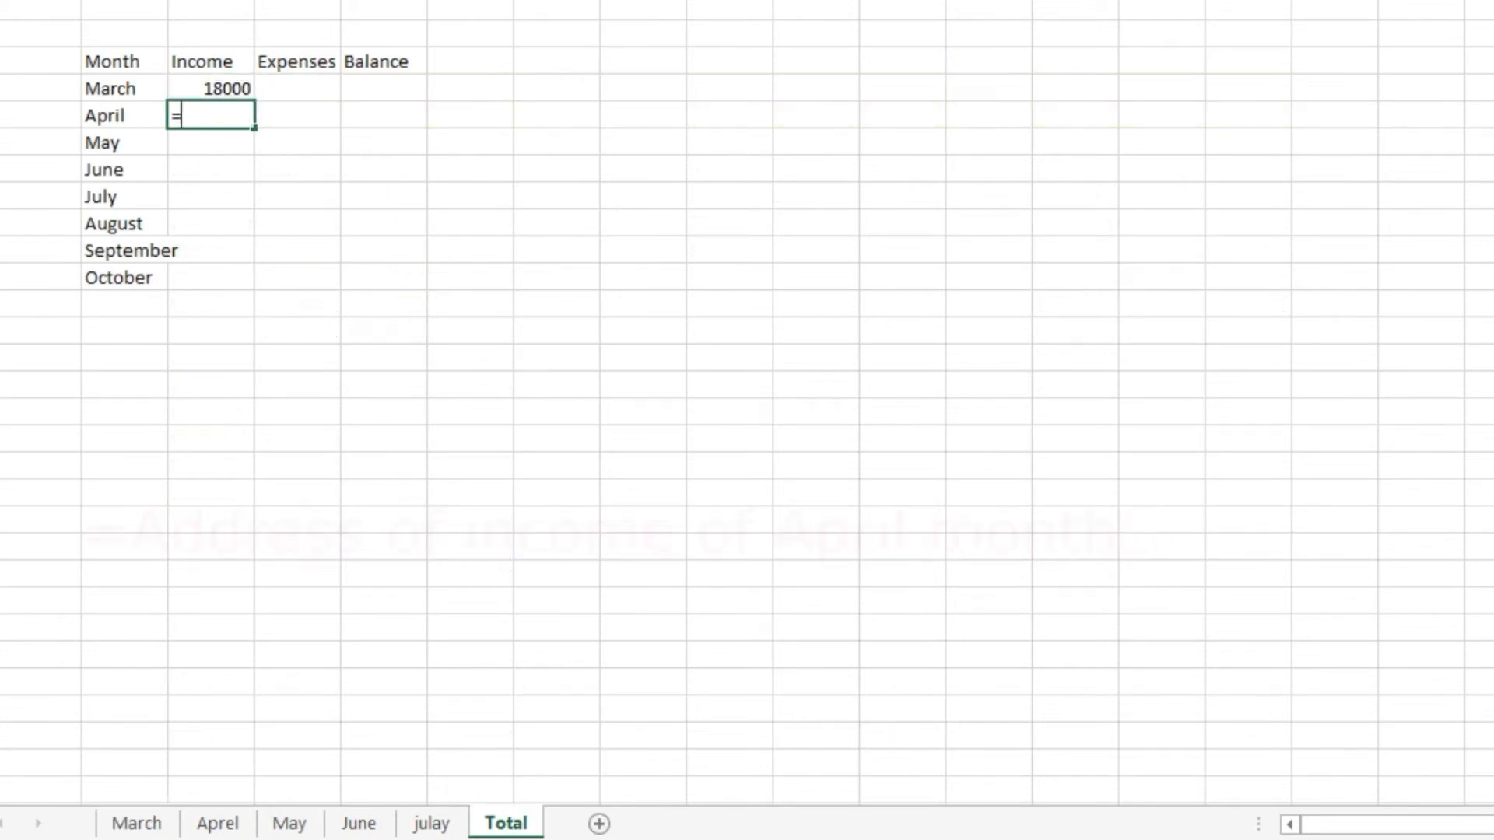
pyautogui.click(243, 828)
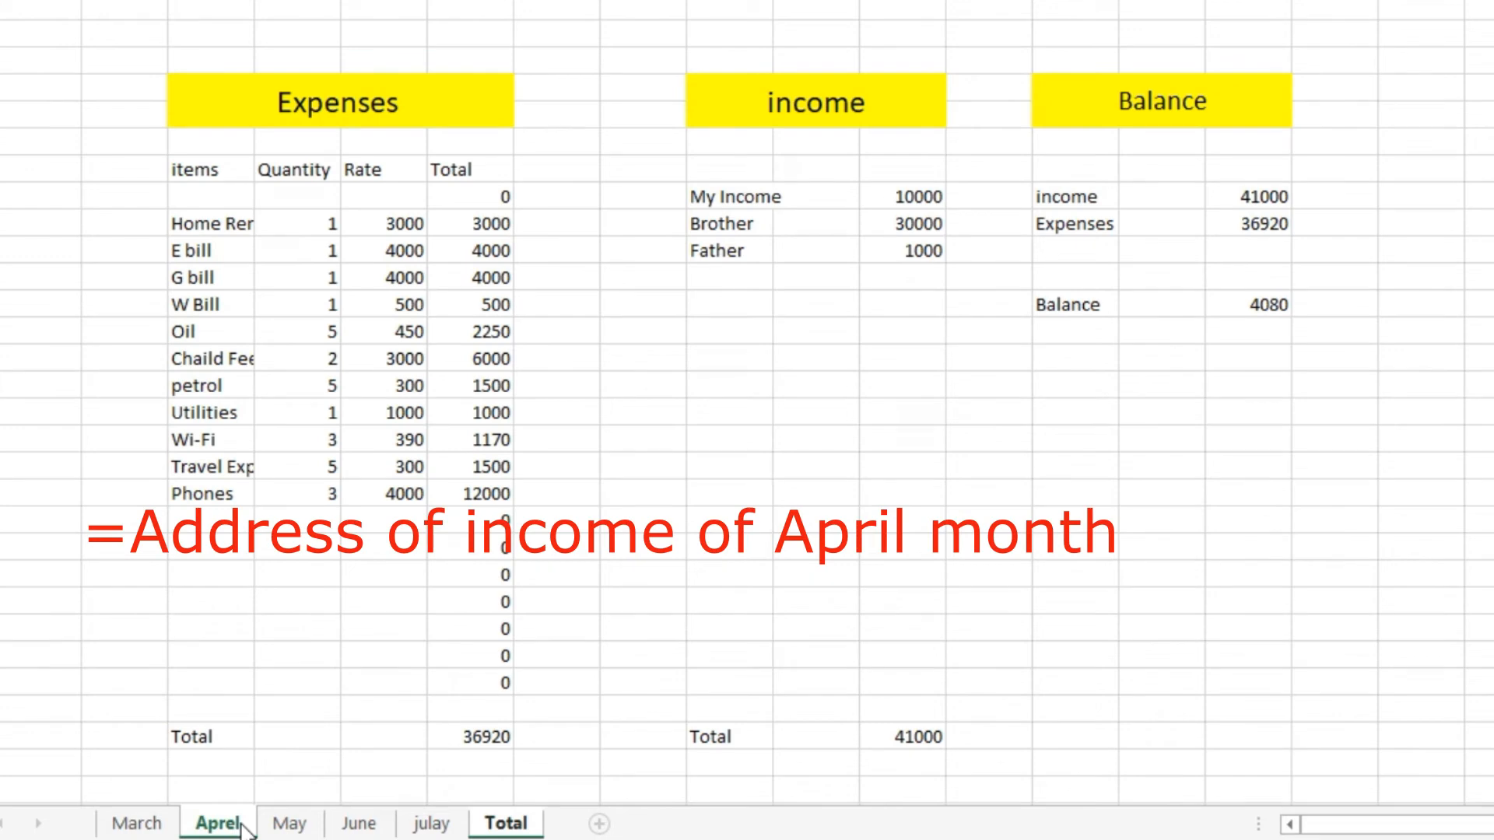
pyautogui.click(906, 737)
pyautogui.press('Return')
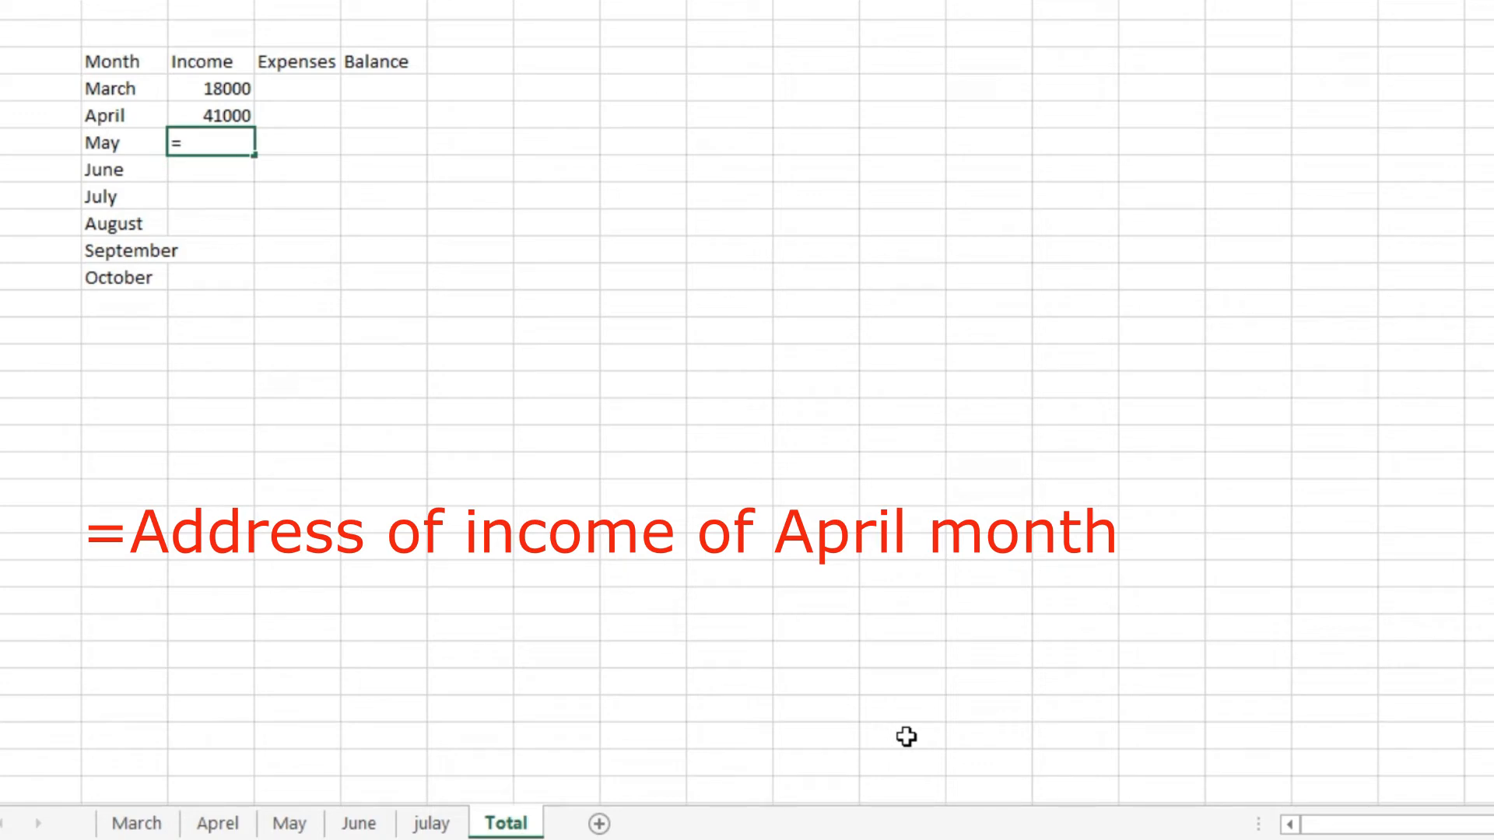
# Link the May, June and July Income cells C6 to C8 to the income totals in K28 of the May, June and julay sheets.
pyautogui.click(294, 826)
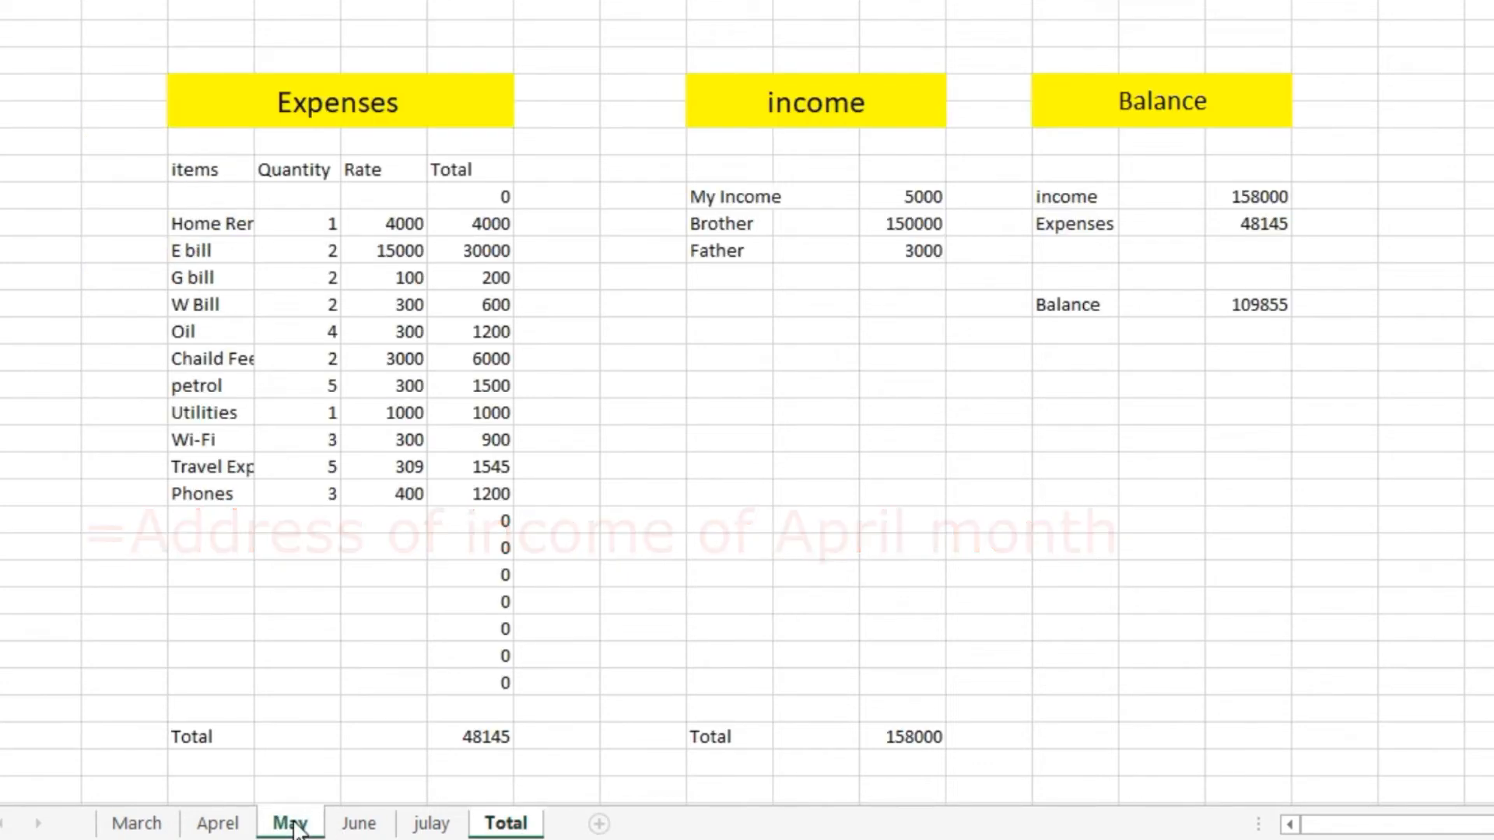
pyautogui.click(902, 735)
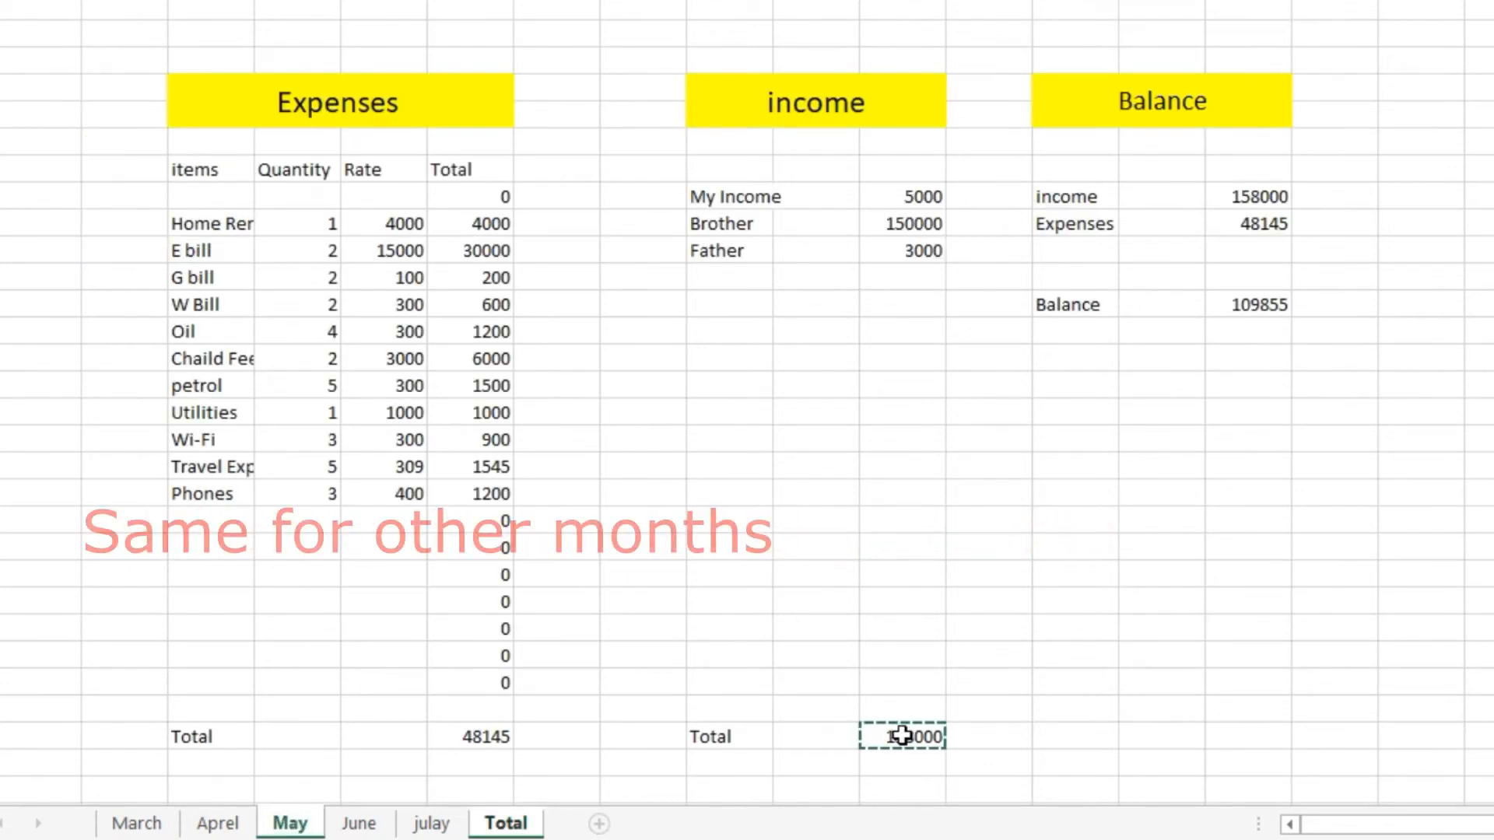
pyautogui.press('Return')
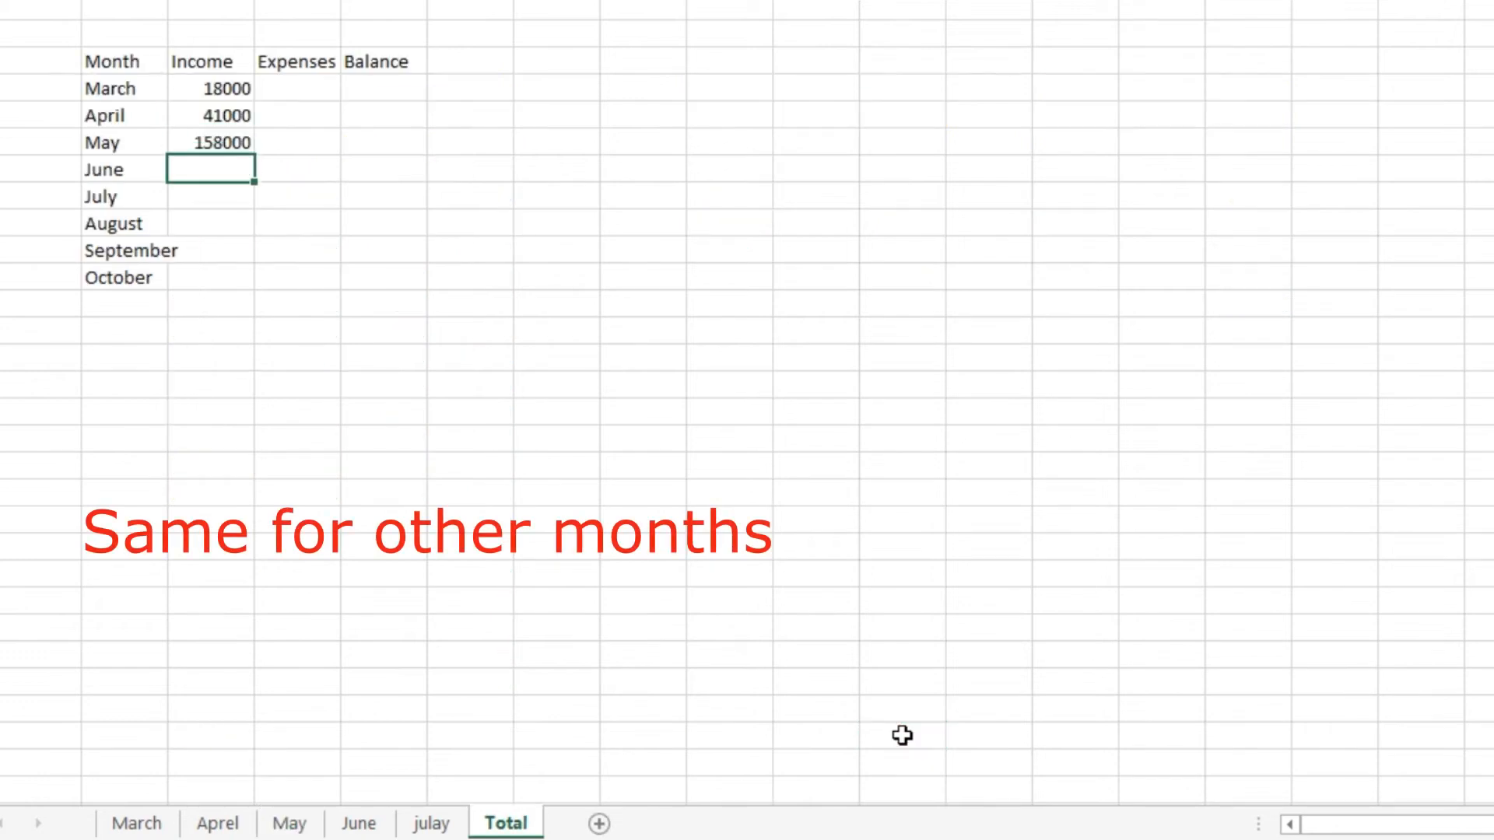
pyautogui.click(367, 826)
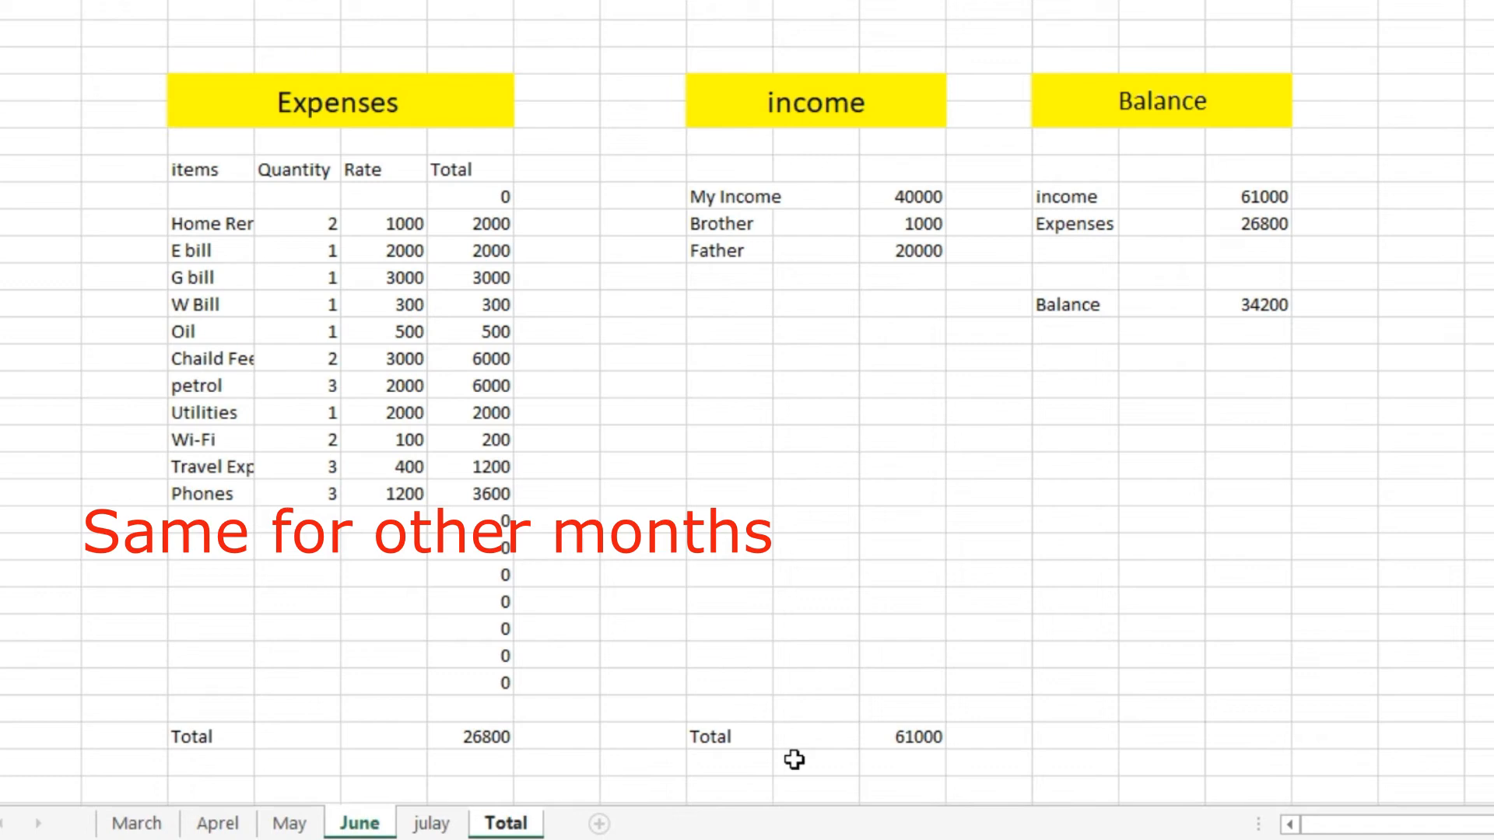
pyautogui.click(910, 740)
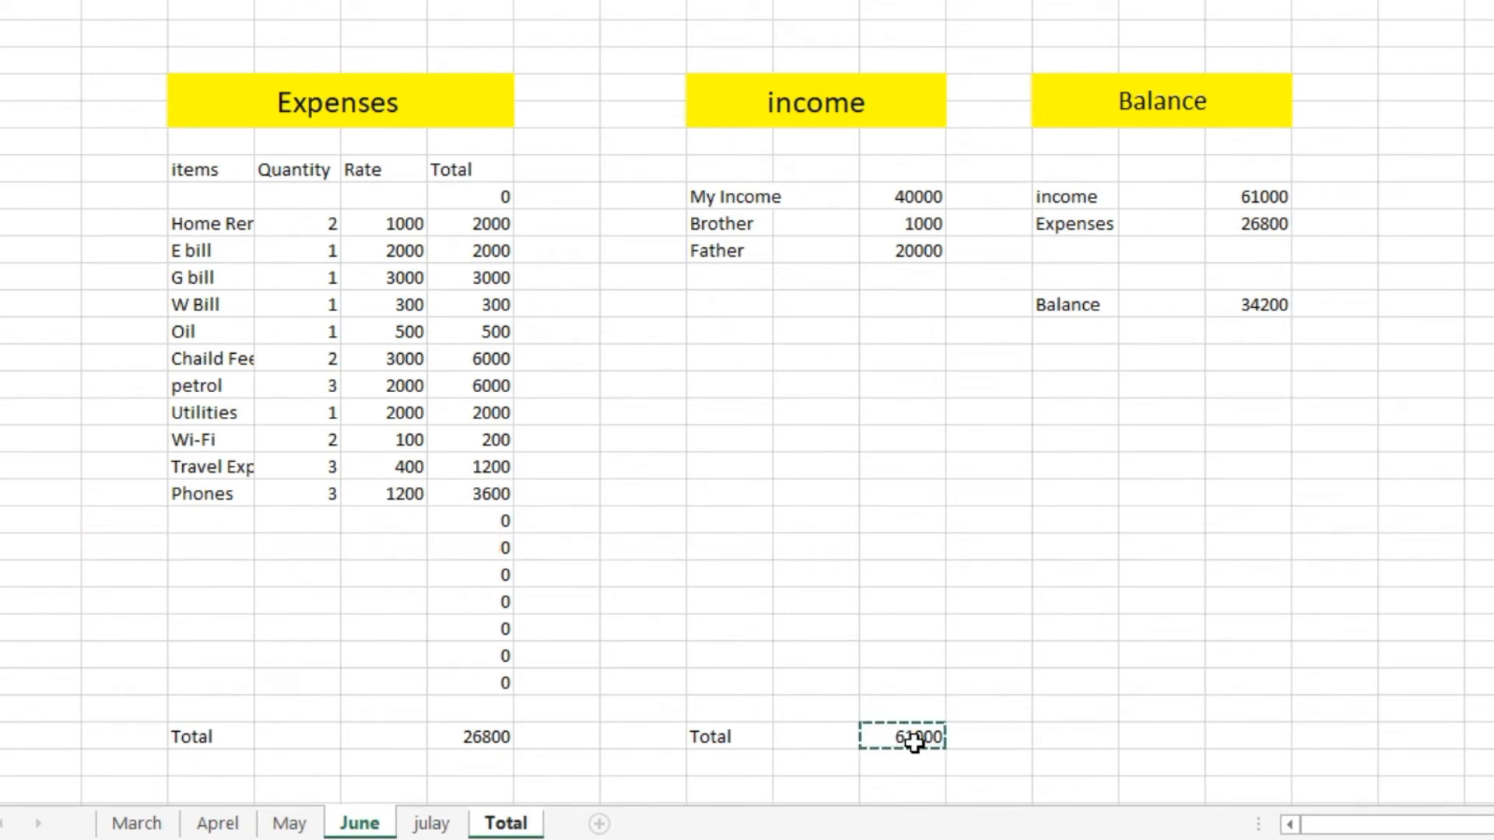
pyautogui.press('Return')
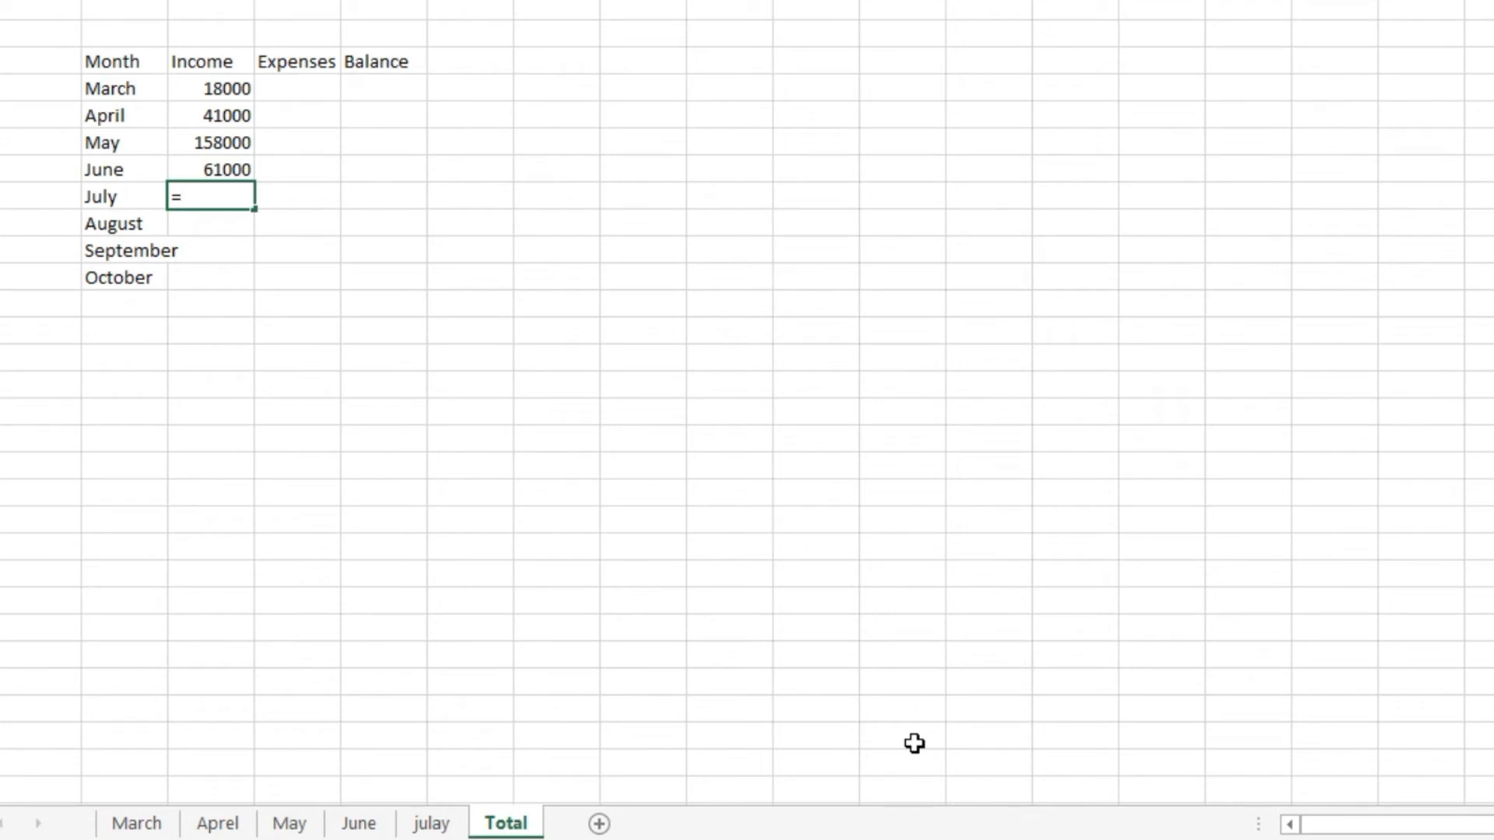
pyautogui.click(432, 823)
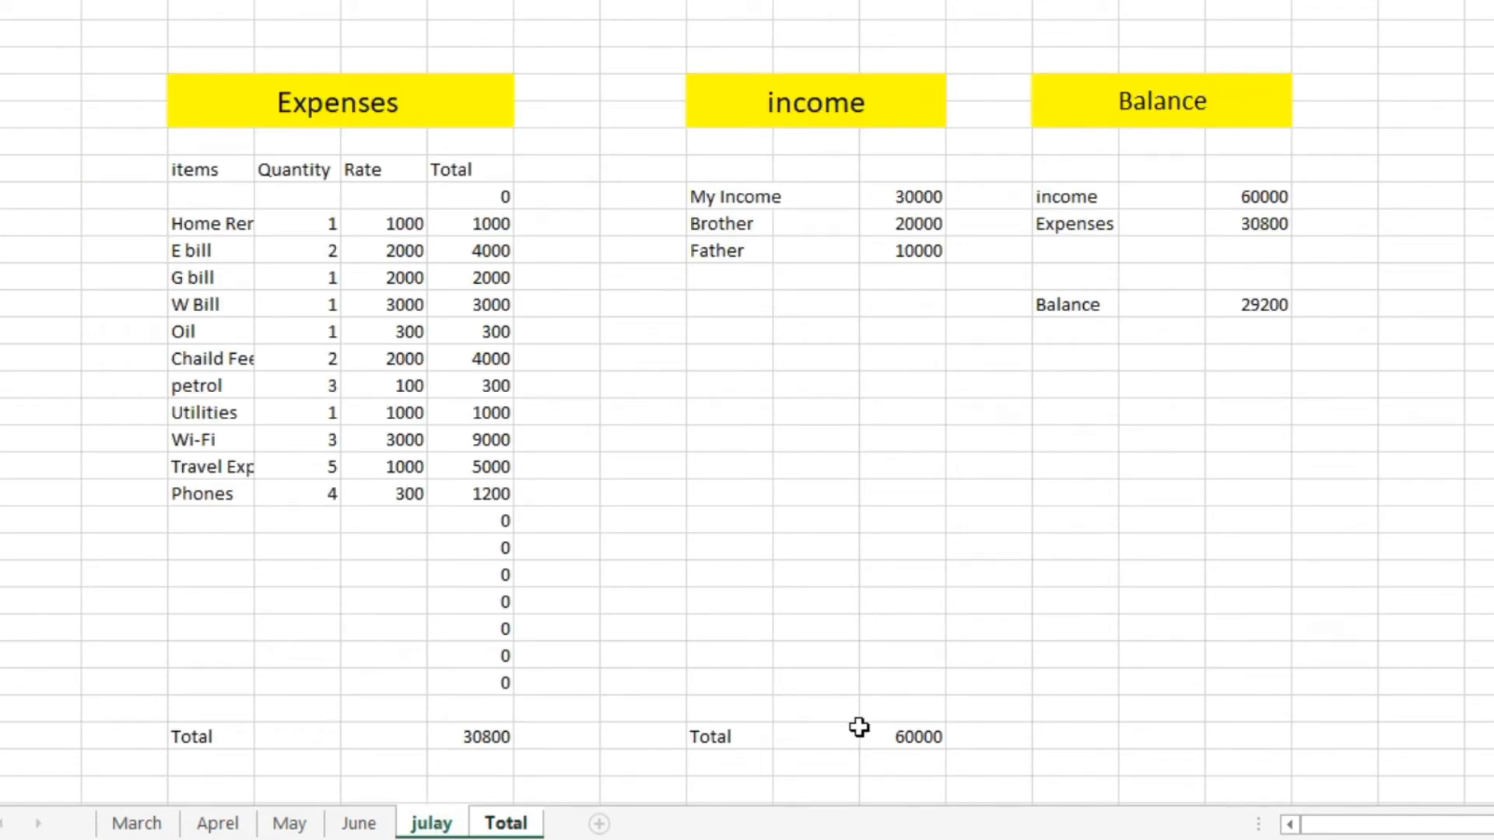
pyautogui.click(887, 733)
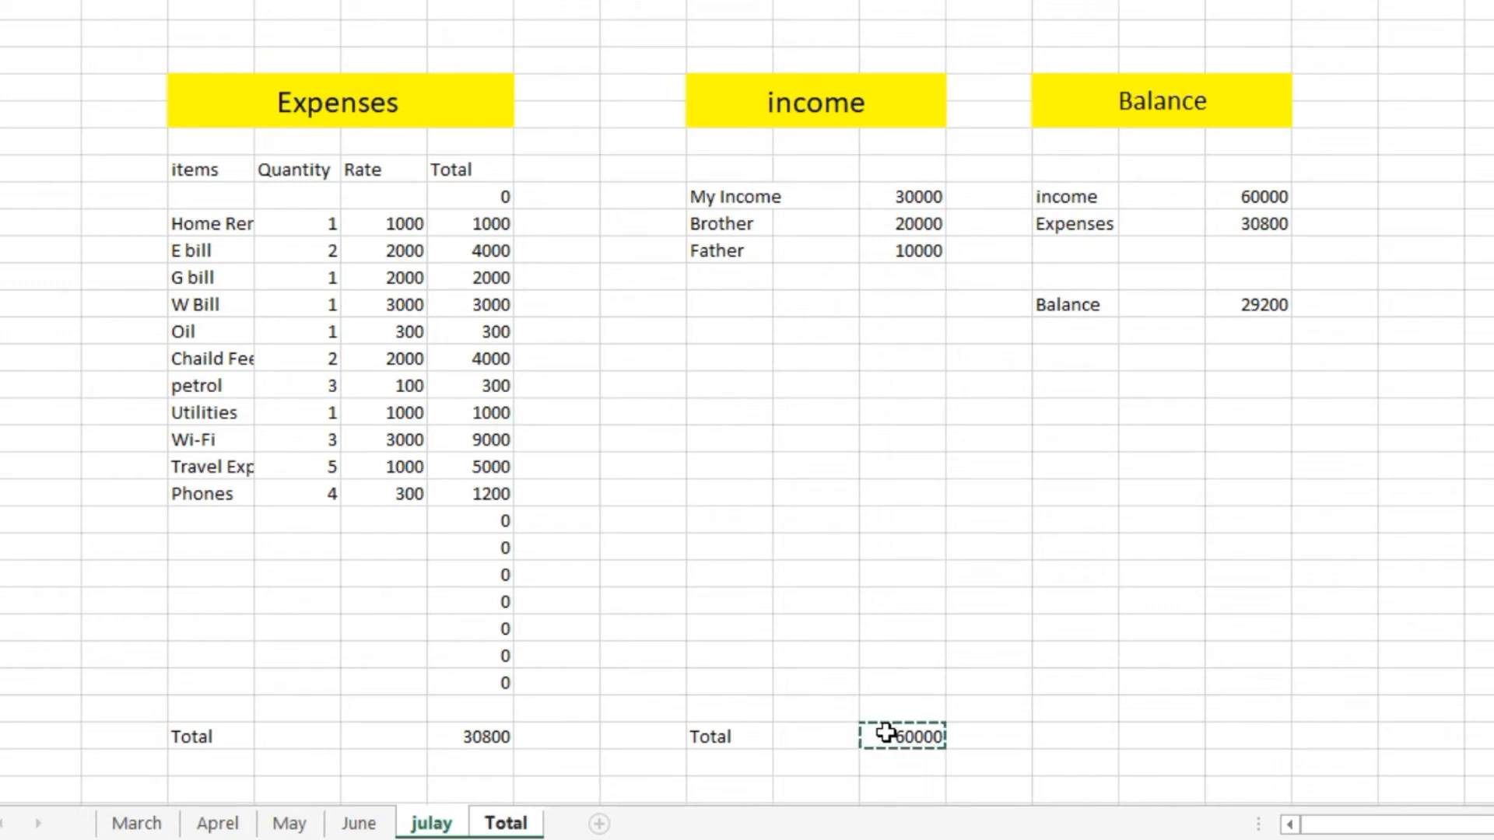
pyautogui.press('Return')
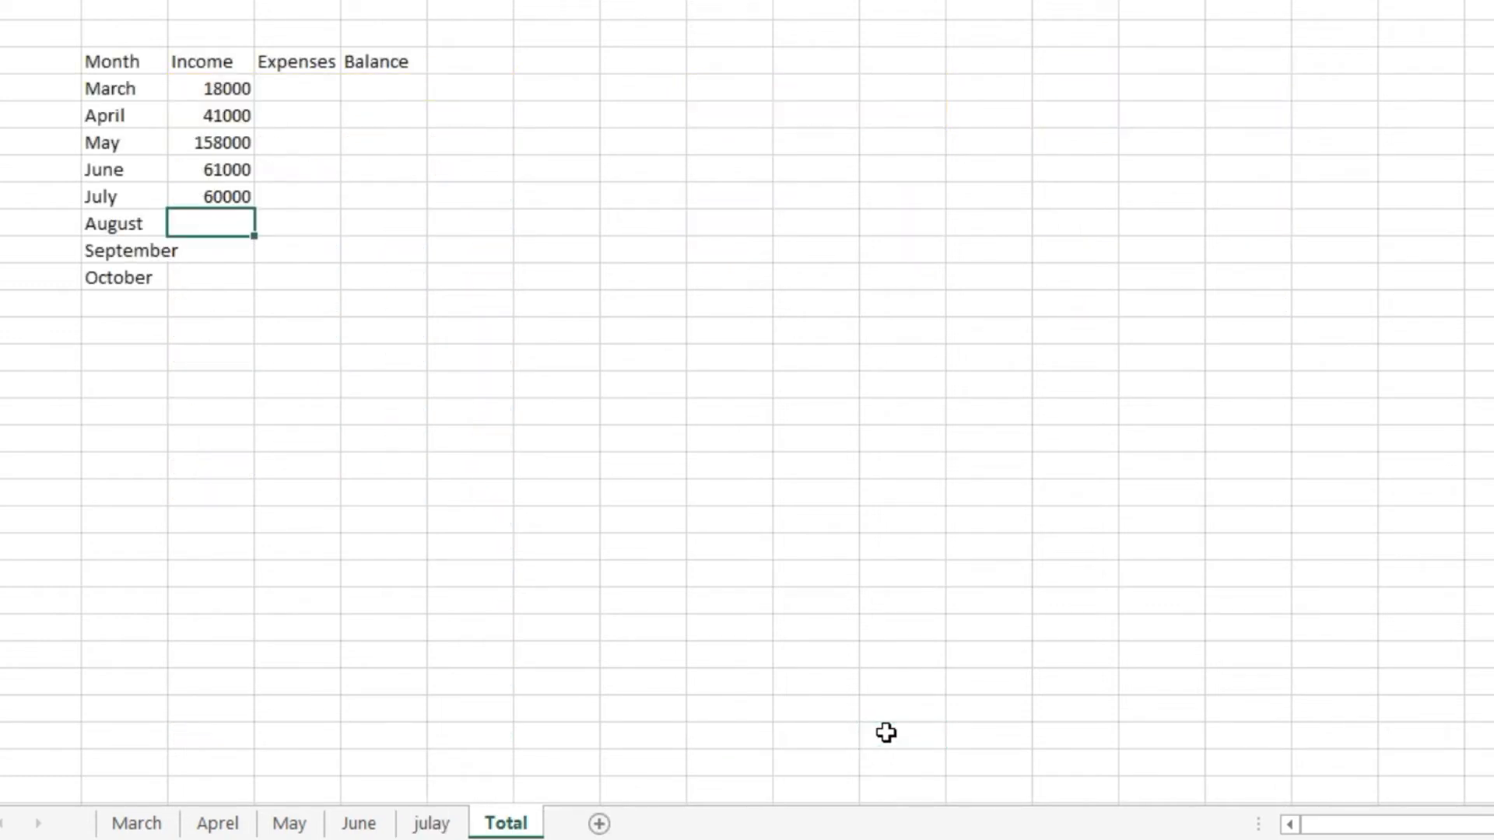
# Link the March and April Expenses cells D4 and D5 to the expense totals in F28 of the March and Aprel sheets.
pyautogui.click(303, 94)
pyautogui.write('=')
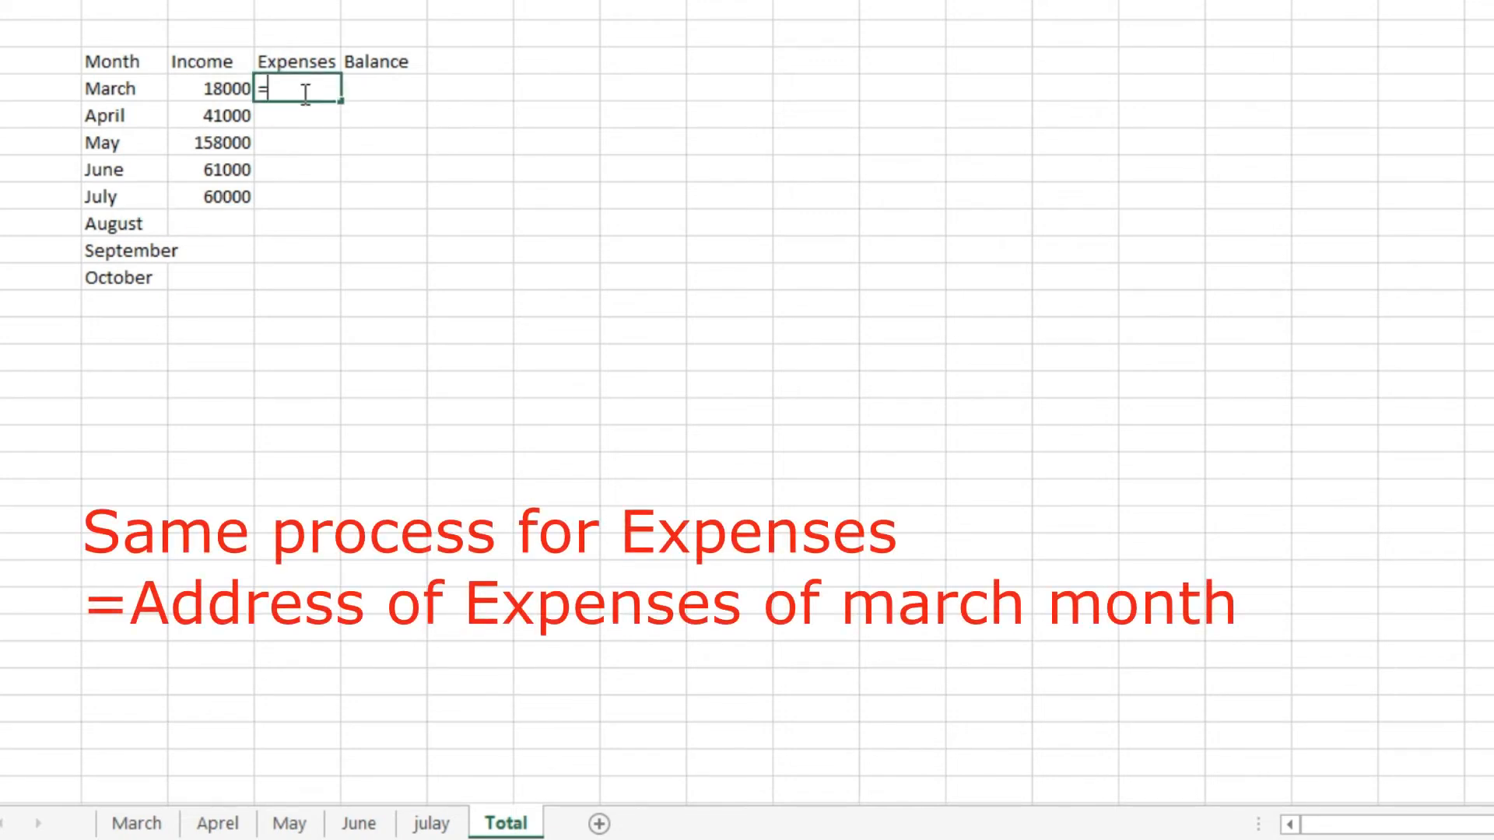
pyautogui.click(138, 824)
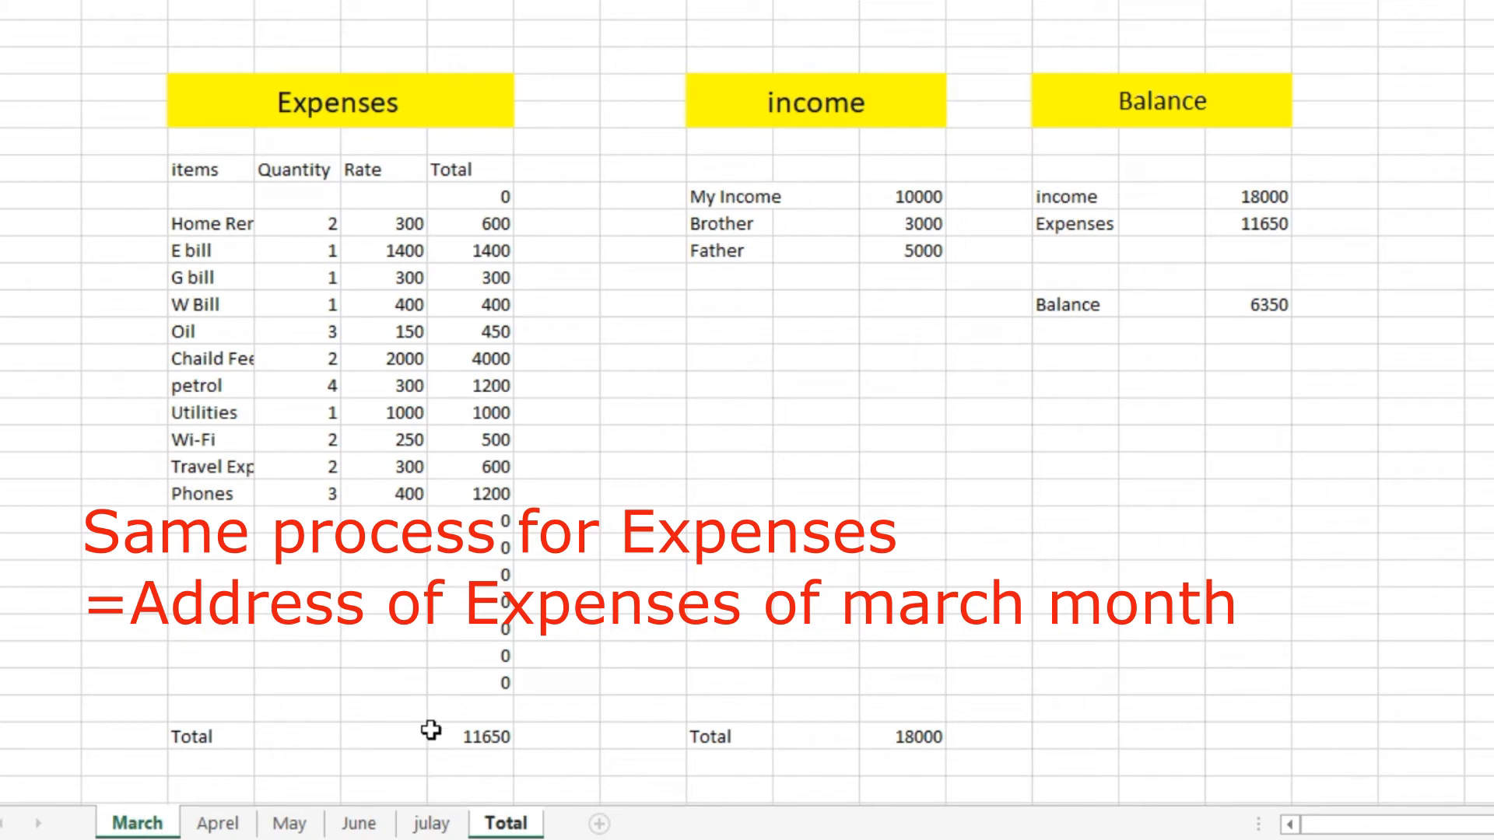
pyautogui.click(459, 737)
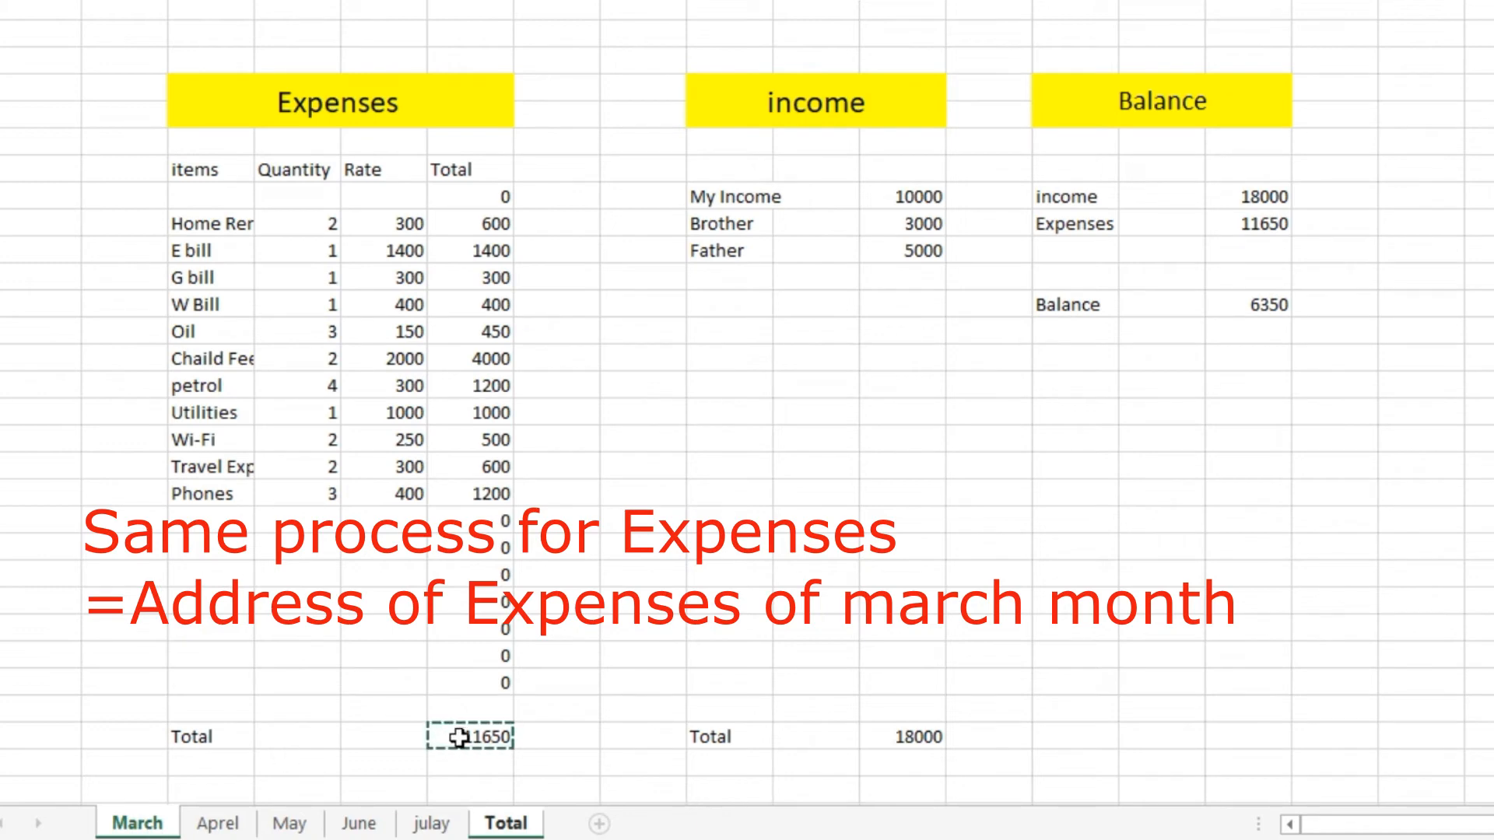
pyautogui.press('Return')
pyautogui.write('=')
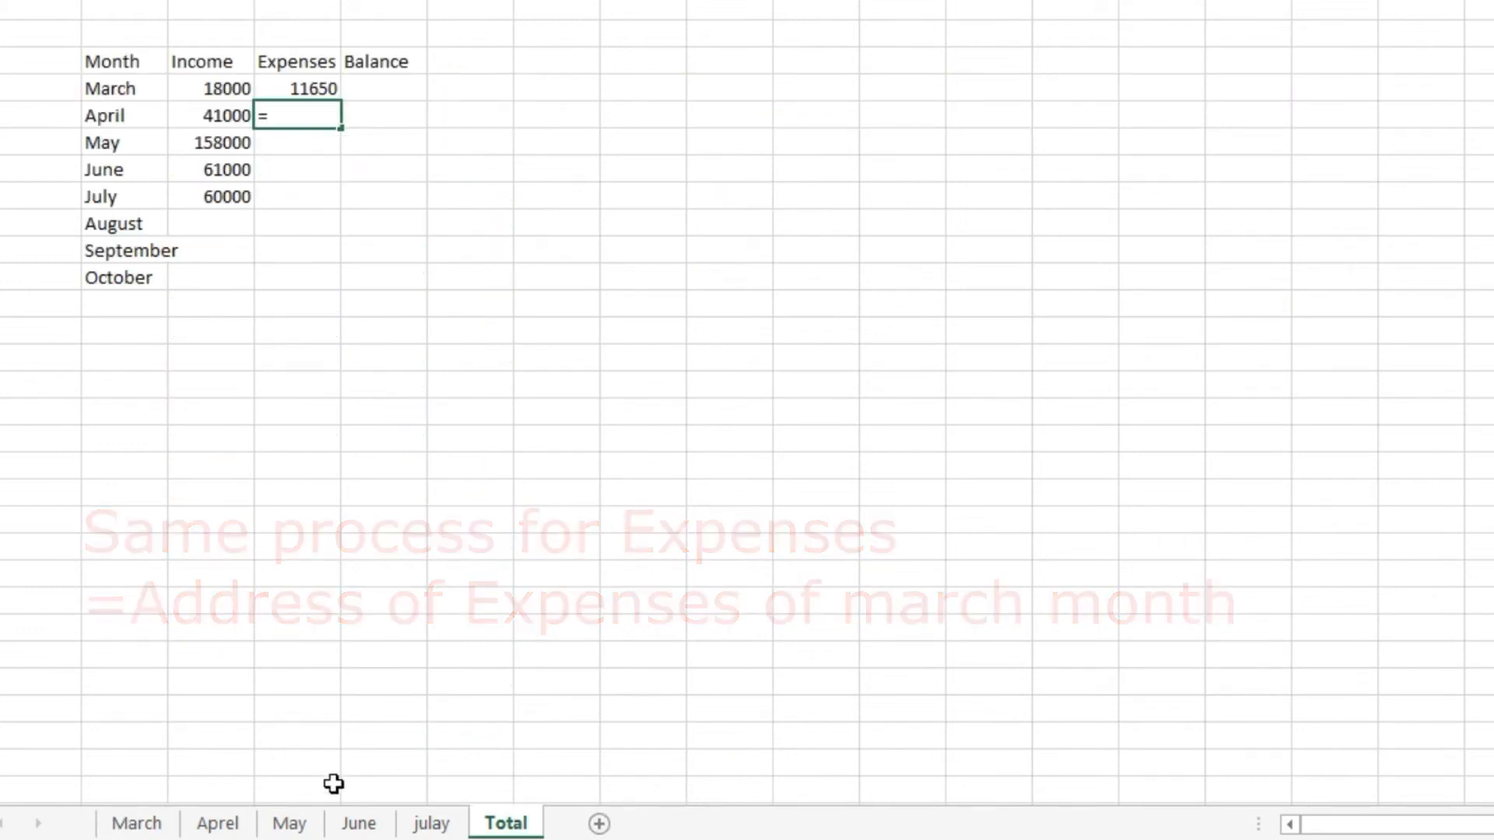
pyautogui.click(226, 824)
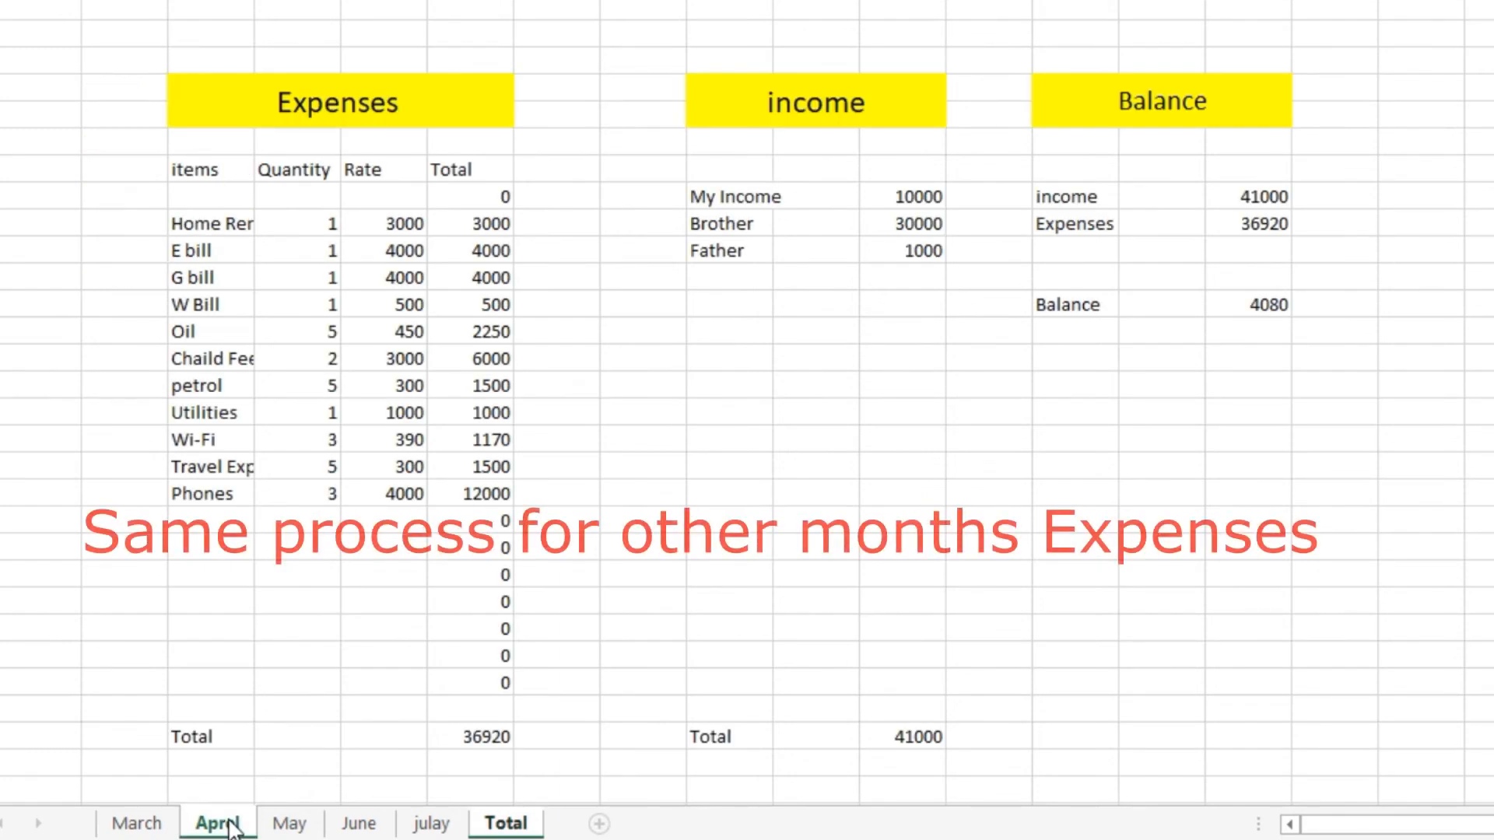
pyautogui.click(483, 739)
pyautogui.press('Return')
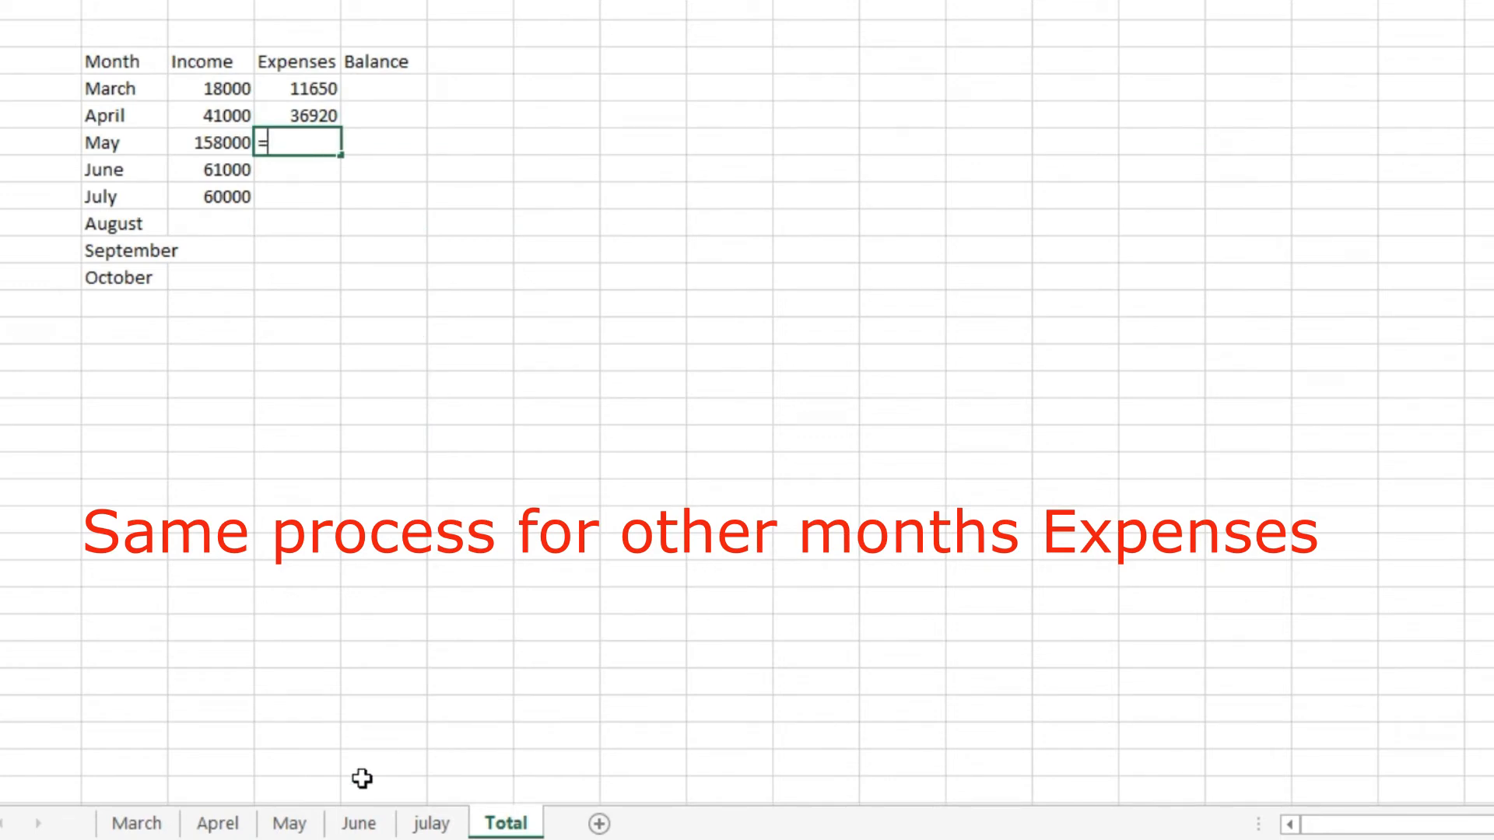
# Link the May, June and July Expenses cells D6 to D8 to the expense totals in F28 of the May, June and julay sheets.
pyautogui.click(289, 823)
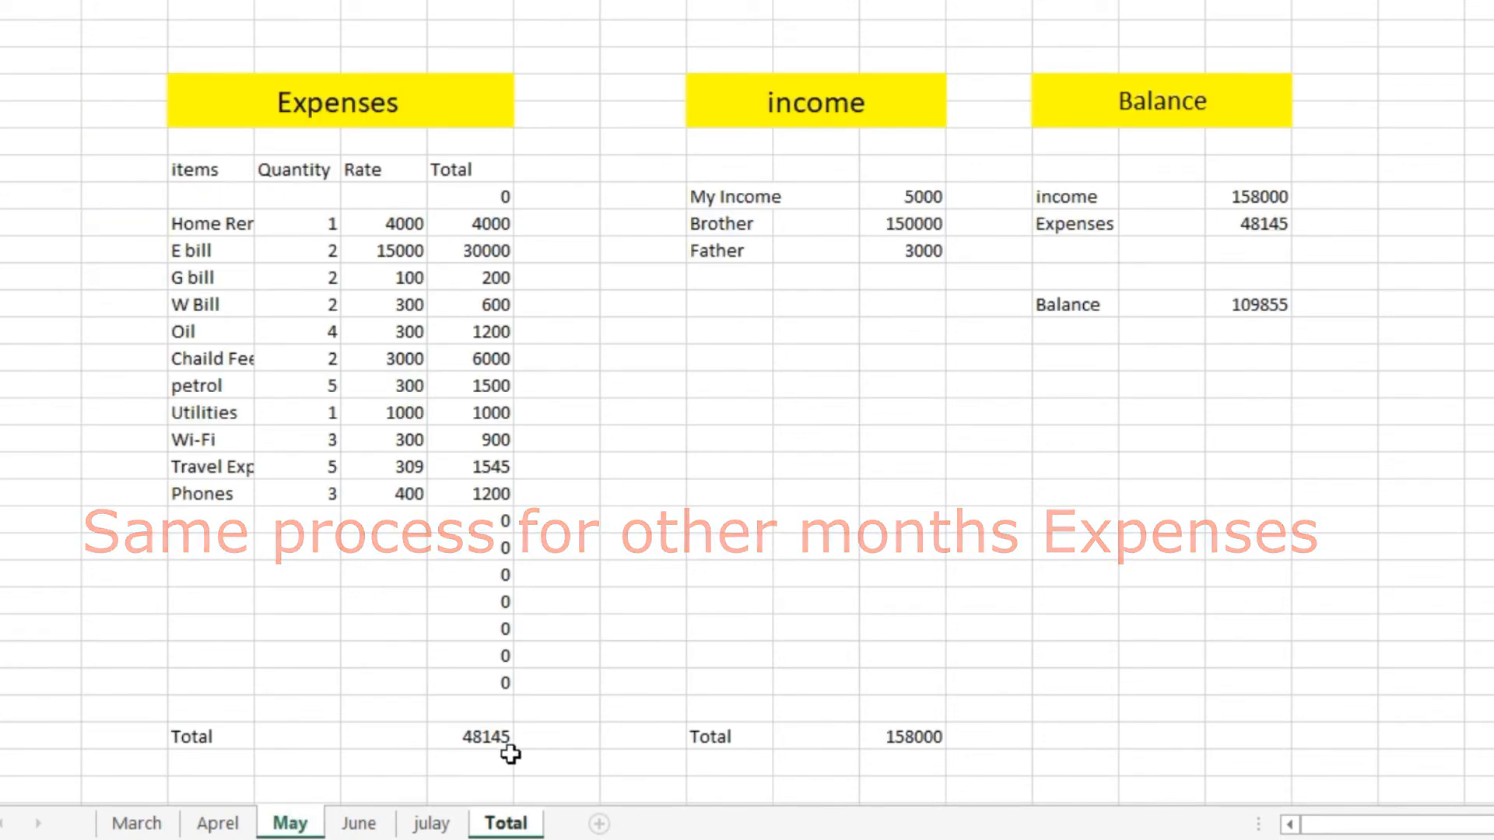
pyautogui.click(482, 737)
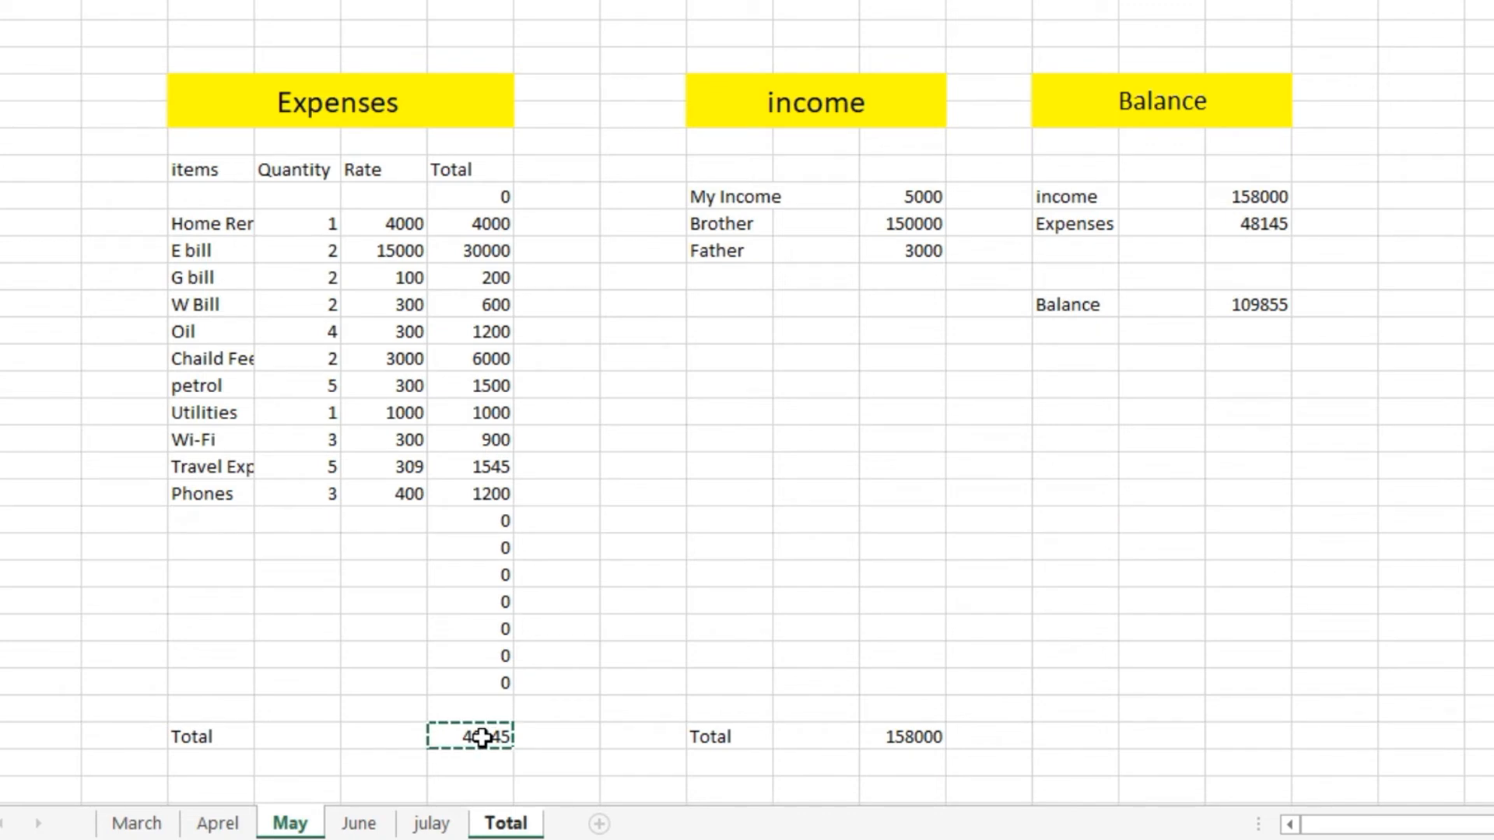
pyautogui.press('Return')
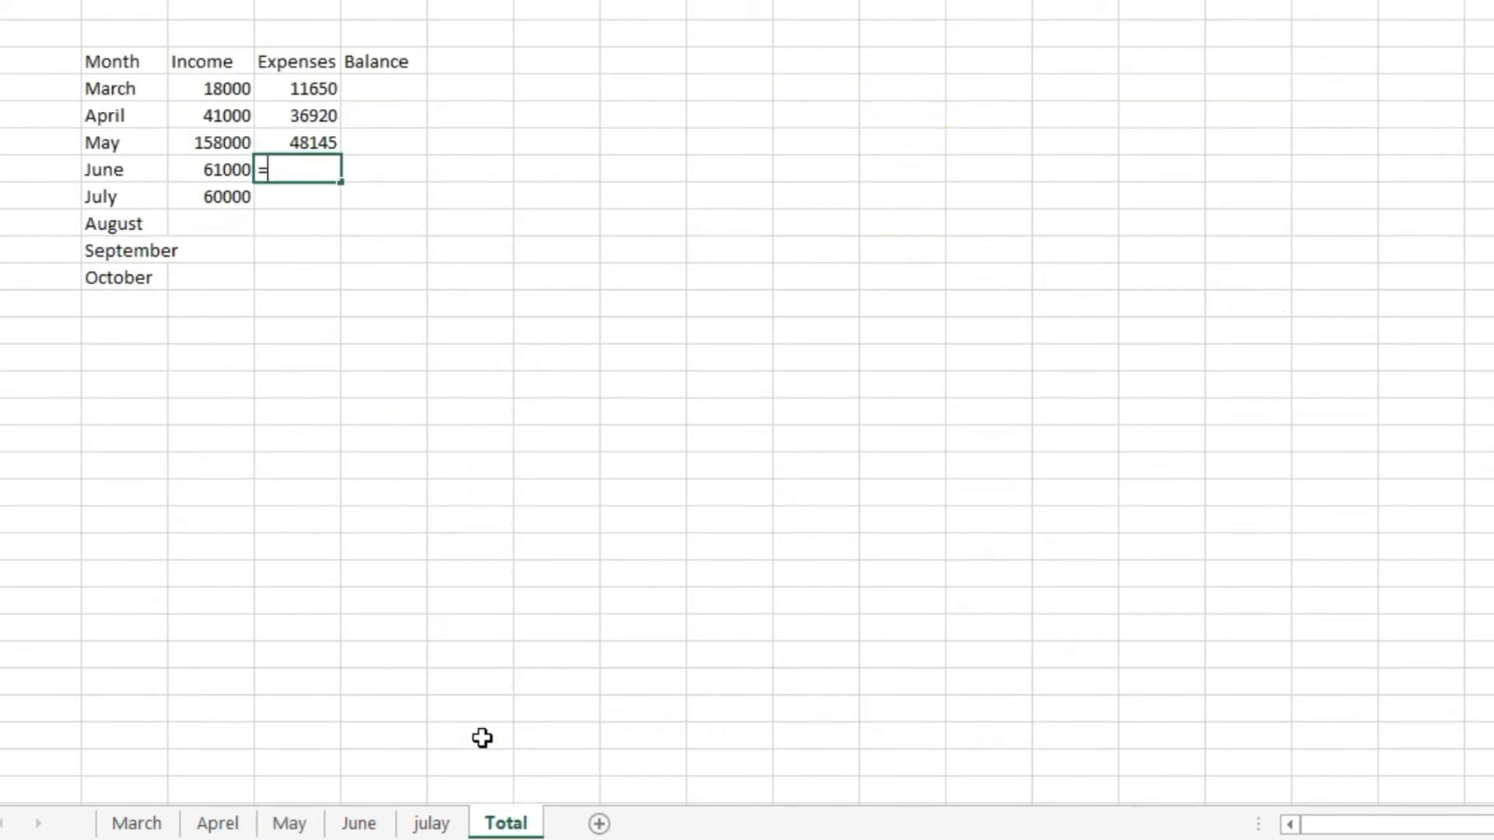
pyautogui.click(376, 823)
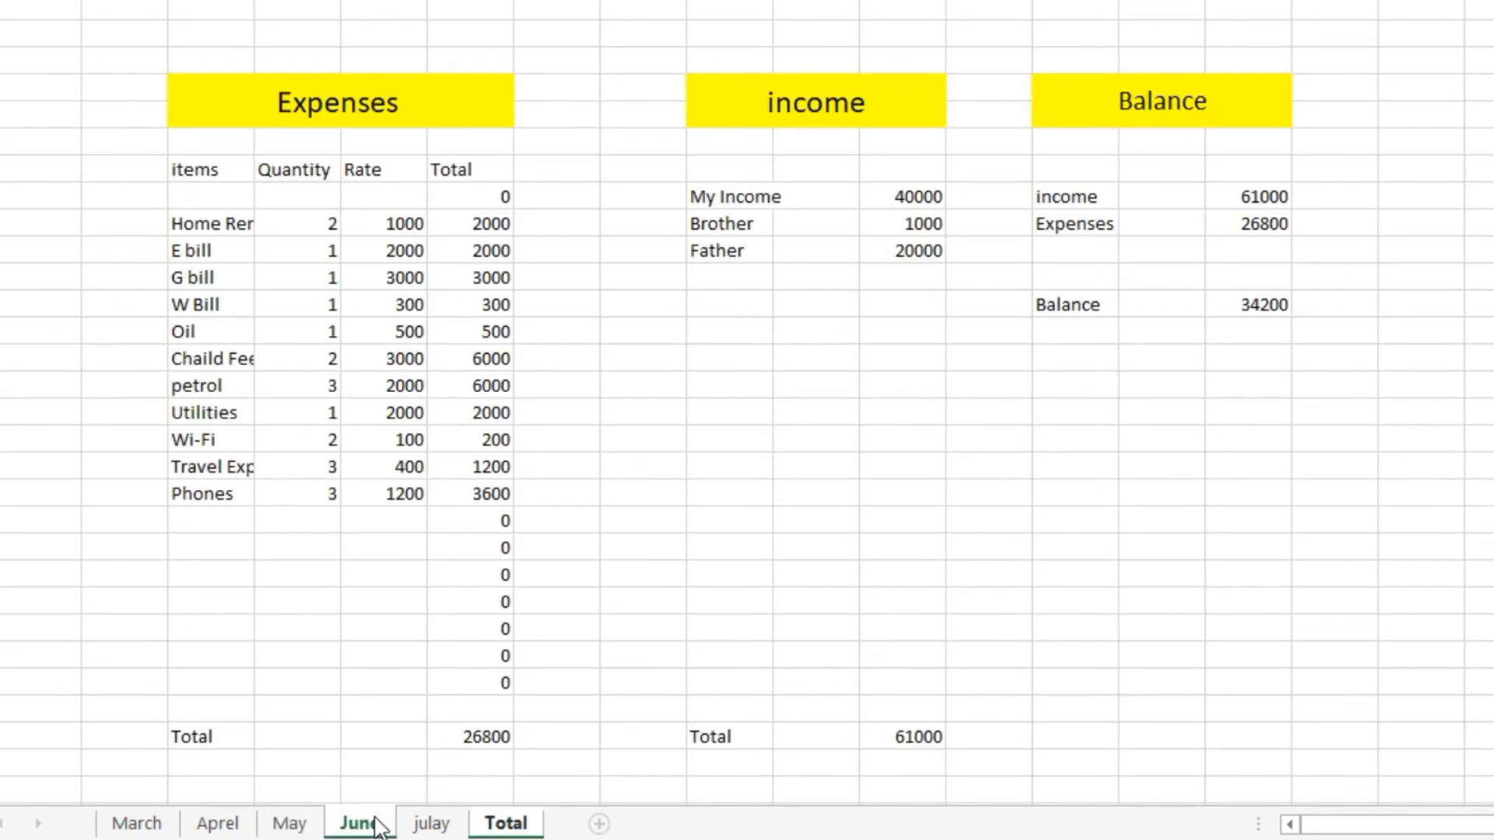
pyautogui.click(495, 740)
pyautogui.press('Return')
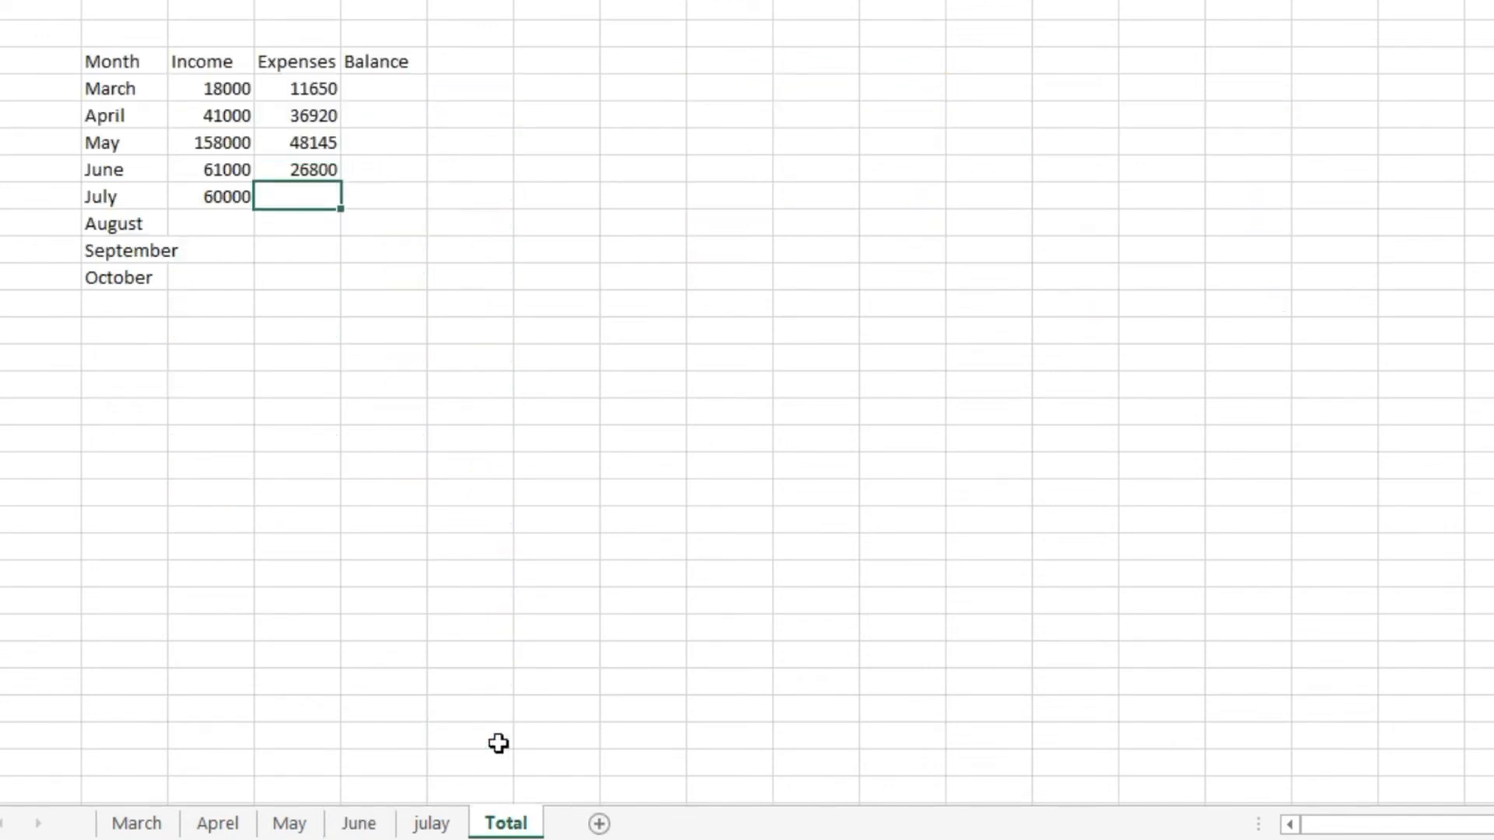
pyautogui.write('=')
pyautogui.click(436, 823)
pyautogui.click(498, 740)
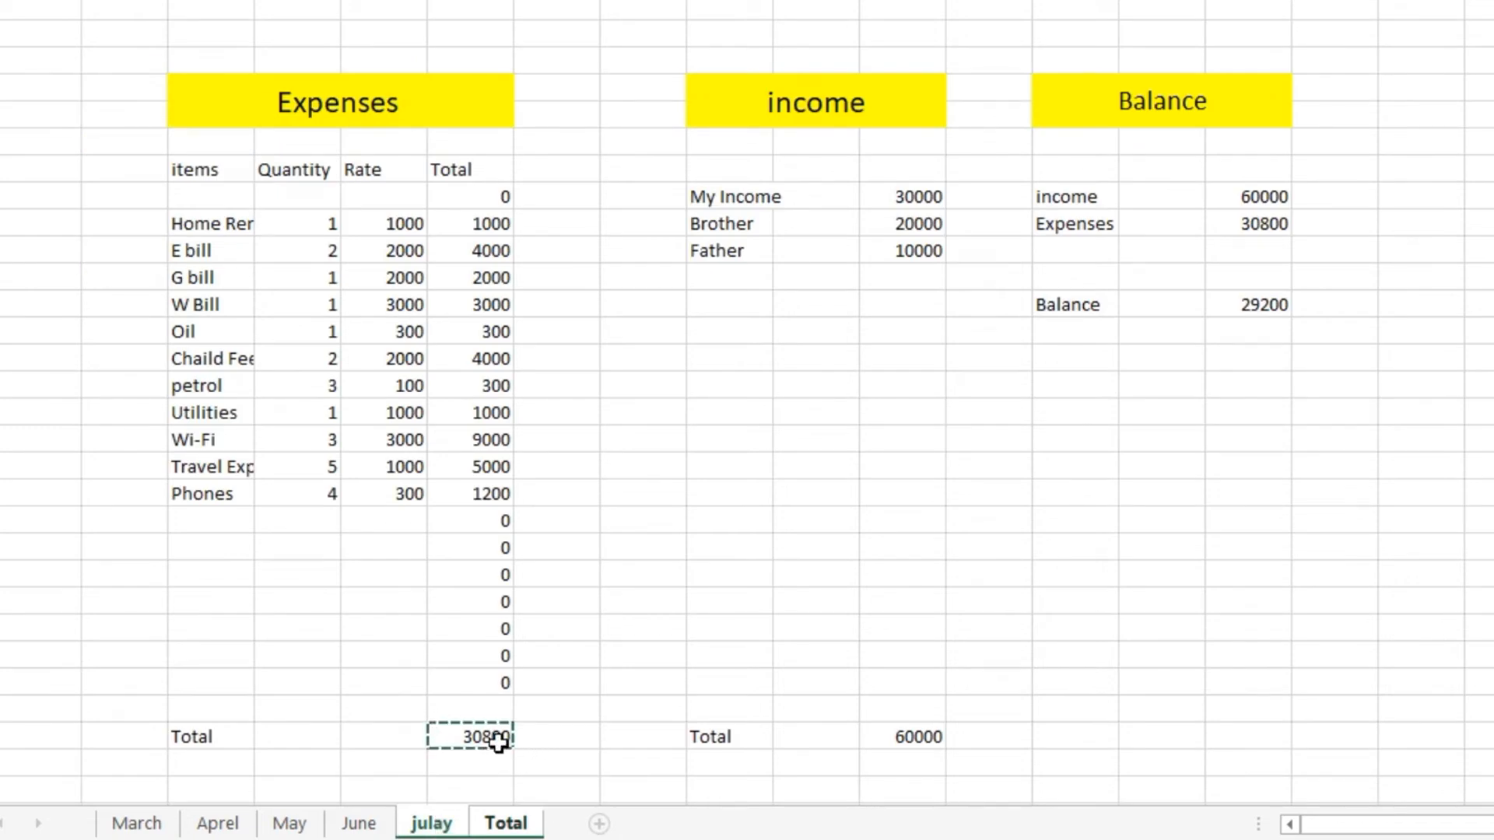
pyautogui.press('Return')
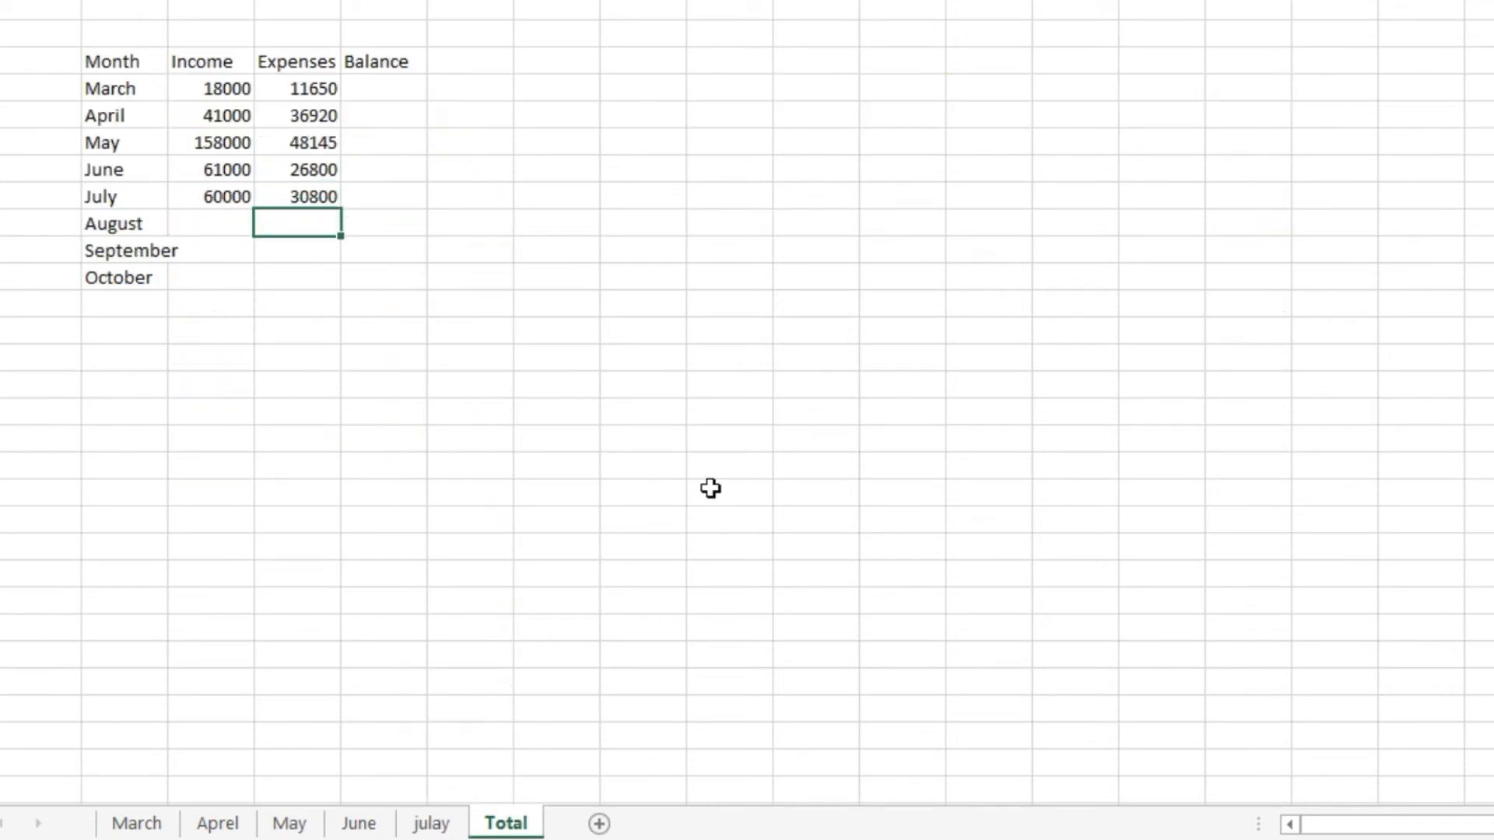
# Calculate the March Balance in E4 as =C4-D4 and fill the formula down to October in E11.
pyautogui.click(407, 92)
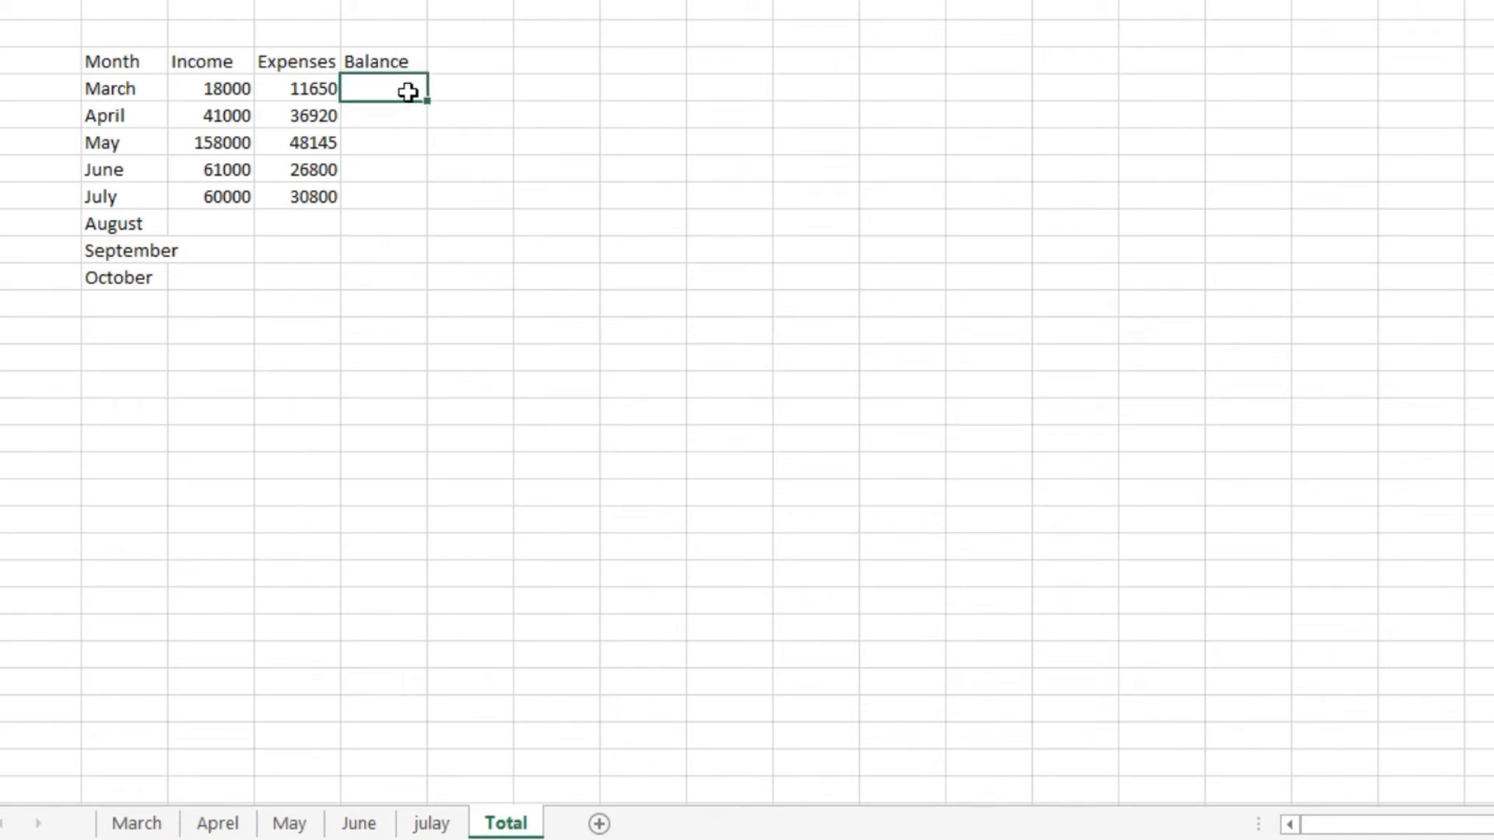
pyautogui.write('=')
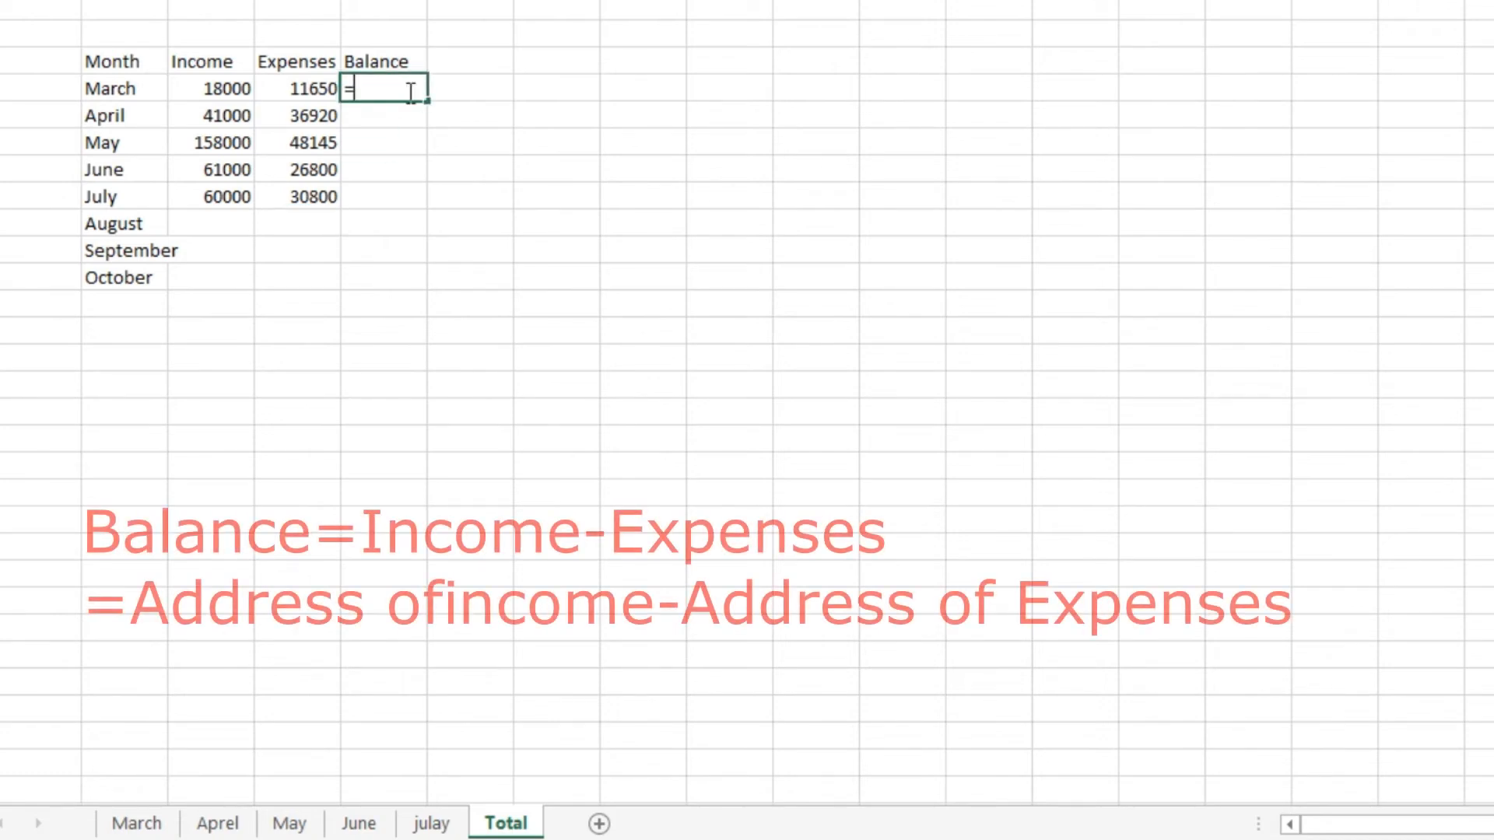
pyautogui.click(227, 88)
pyautogui.write('-')
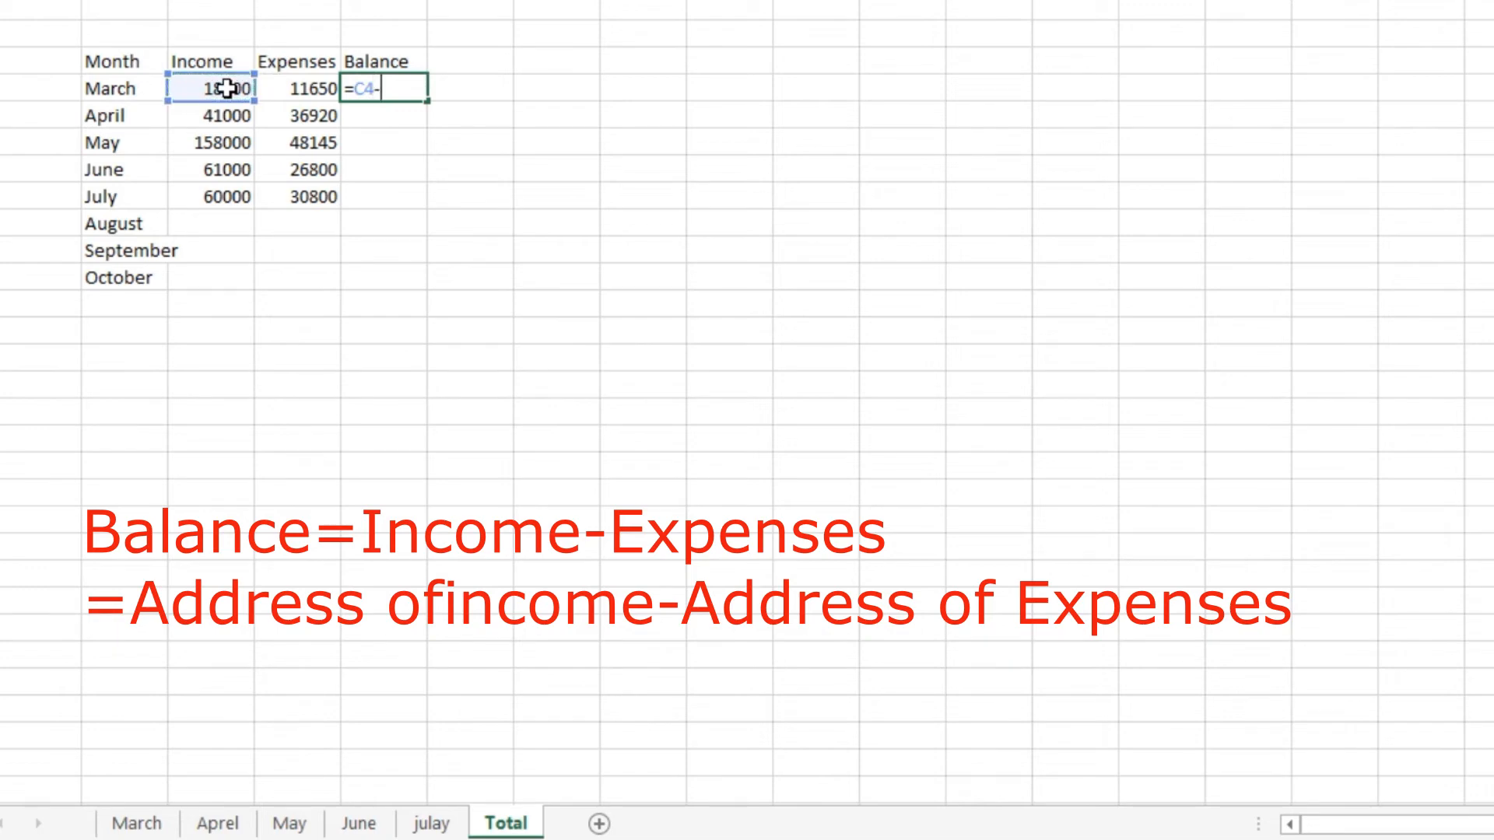
pyautogui.click(280, 86)
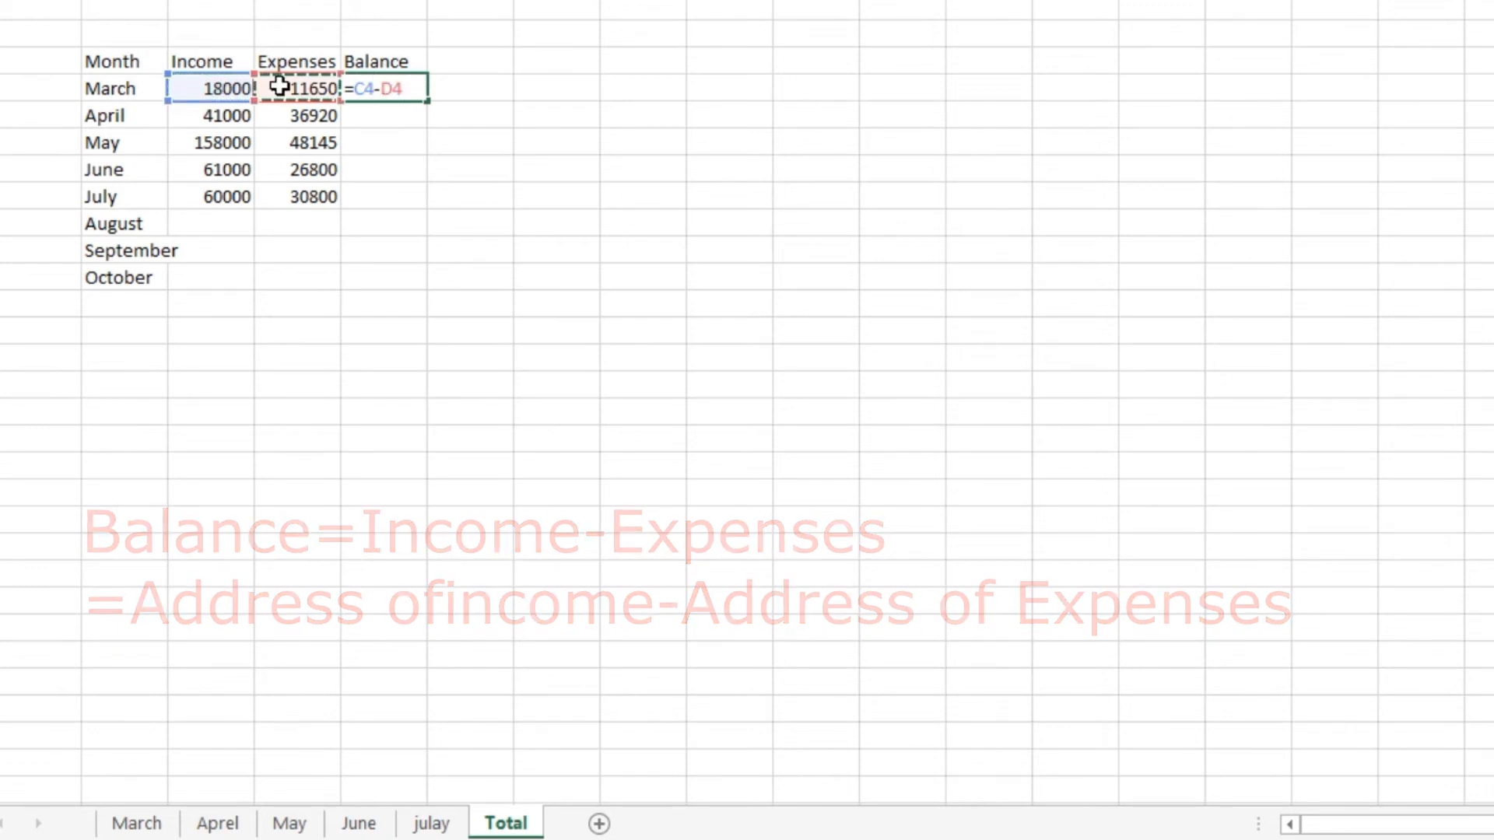
pyautogui.press('Return')
pyautogui.click(390, 83)
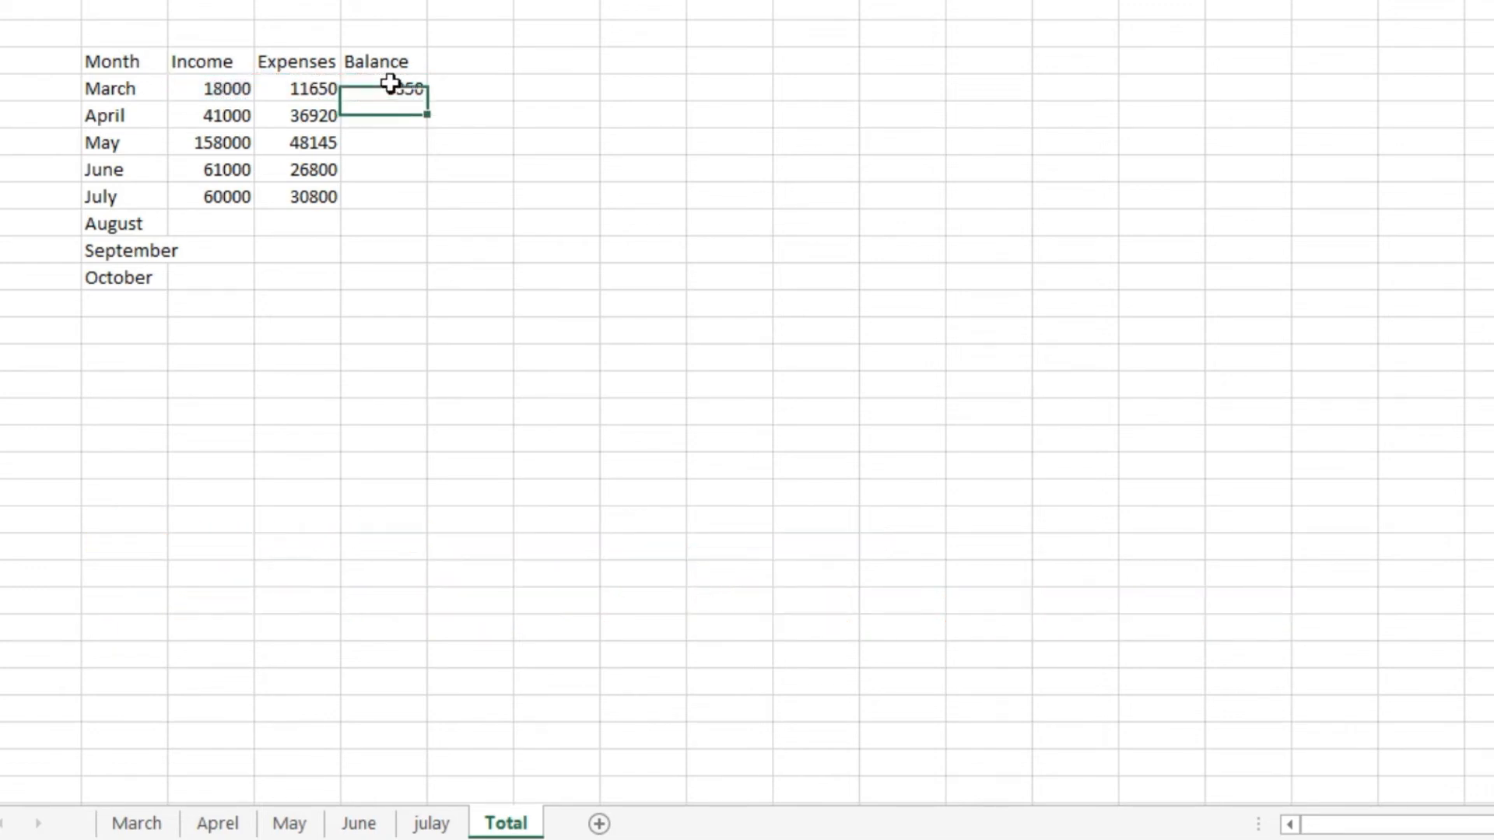
pyautogui.moveTo(427, 102); pyautogui.dragTo(427, 200)
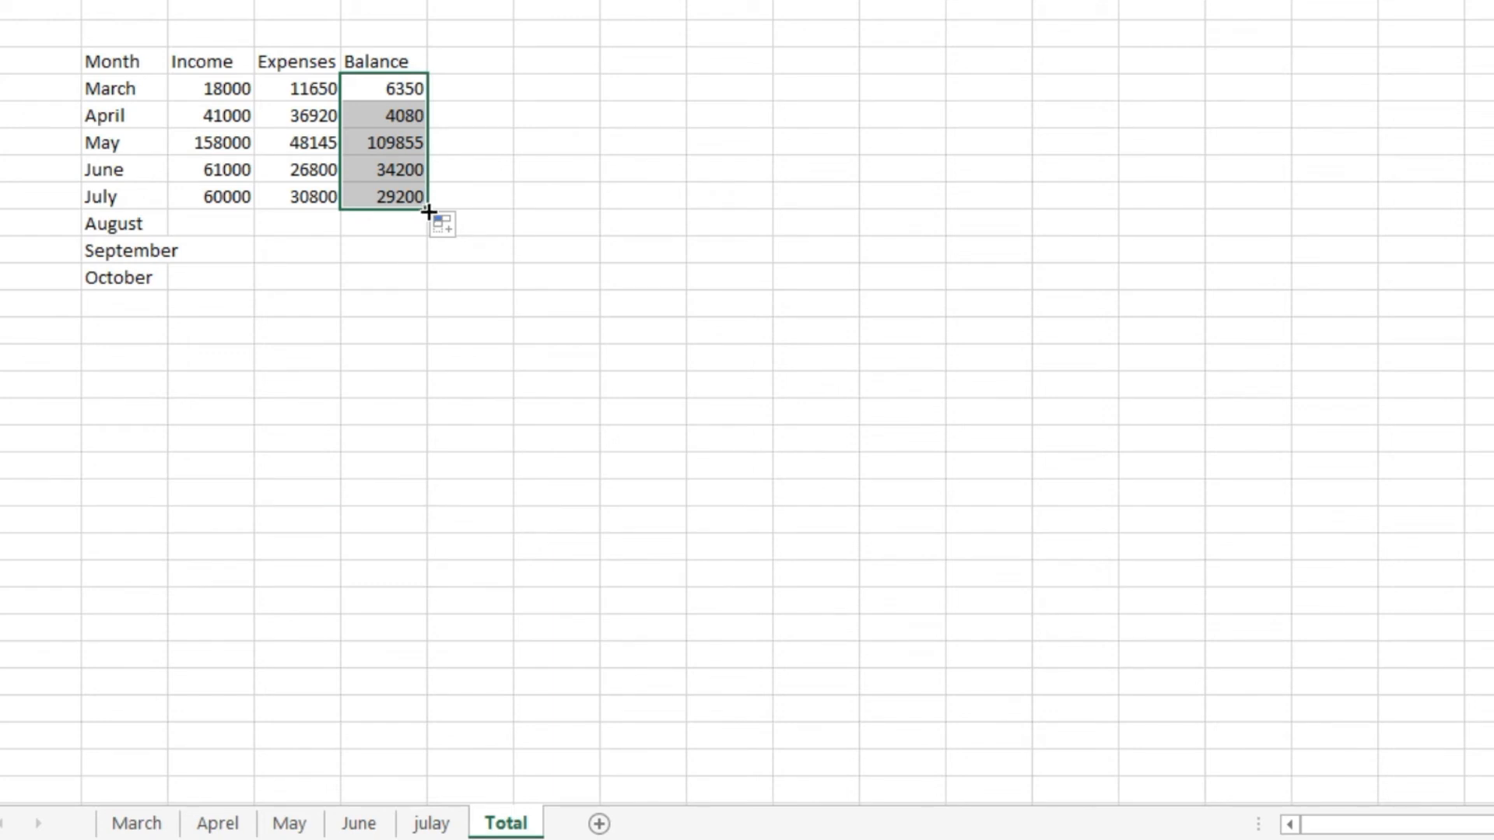
pyautogui.moveTo(429, 212); pyautogui.dragTo(424, 290)
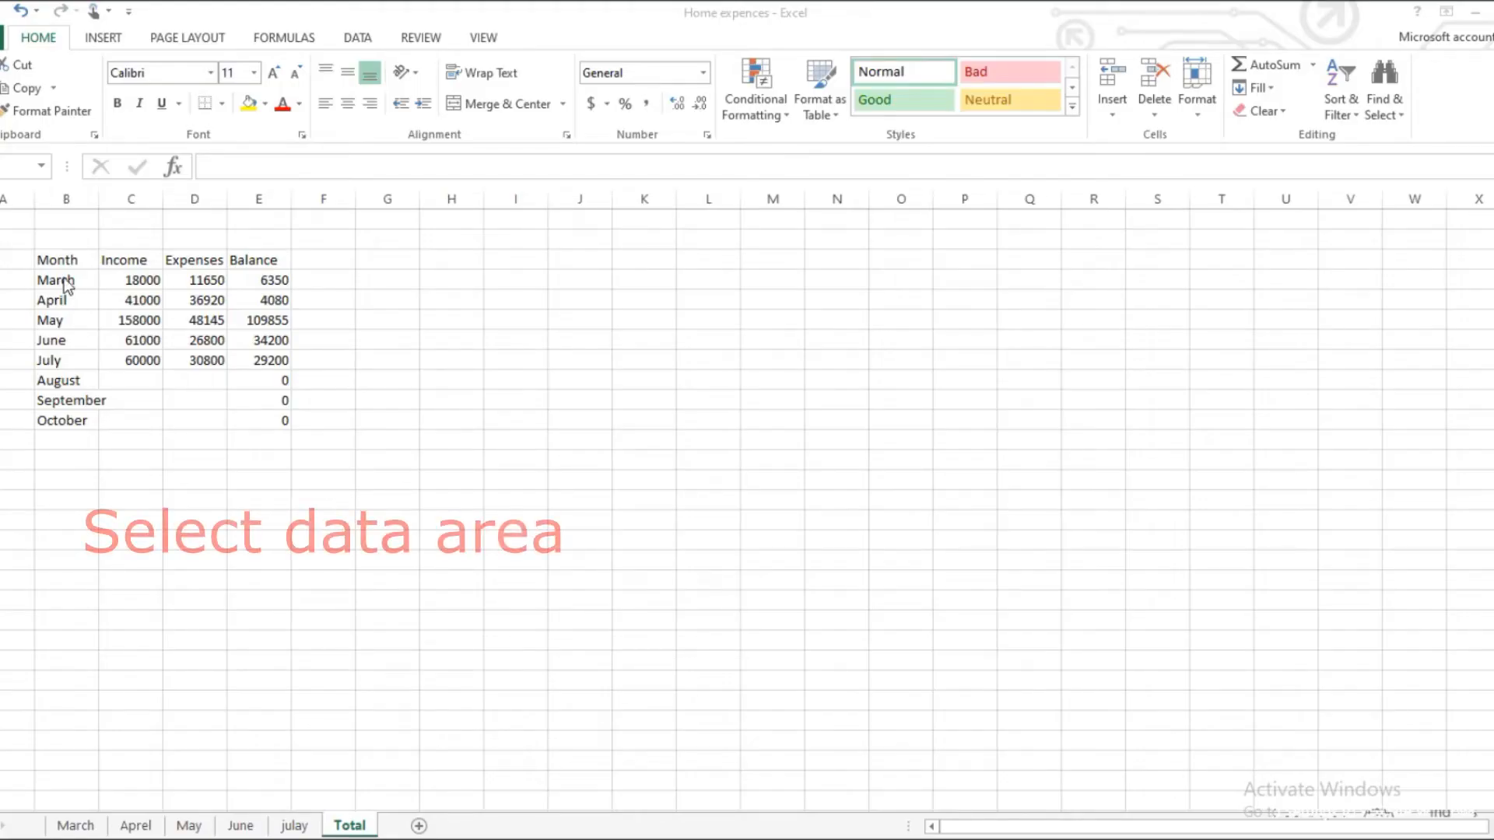
# Insert a 2-D clustered column chart of the March to July income, expenses and balance data in B3 to E8.
pyautogui.moveTo(57, 262); pyautogui.dragTo(260, 360)
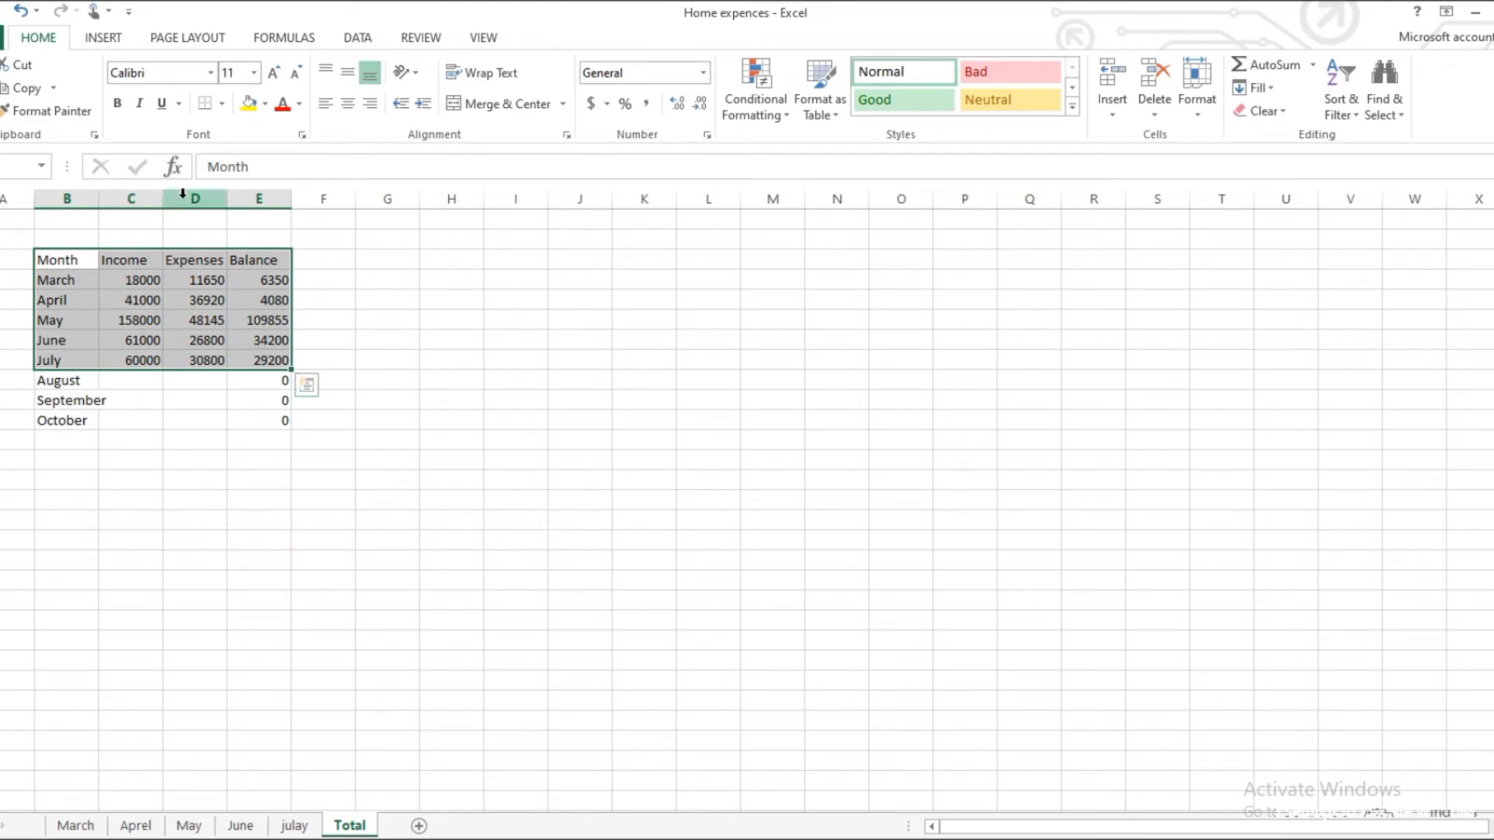
pyautogui.click(106, 39)
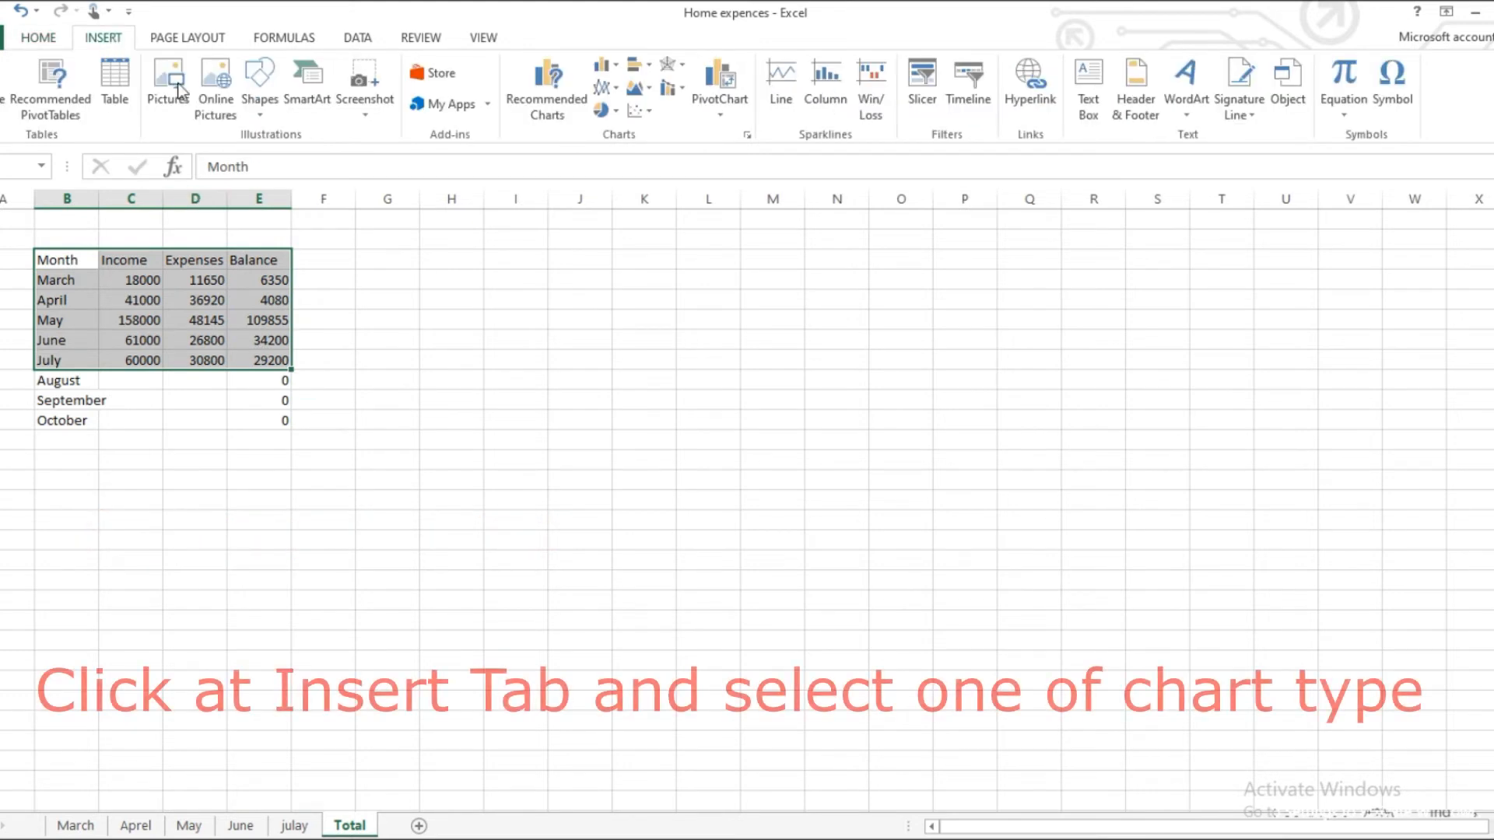
pyautogui.click(616, 67)
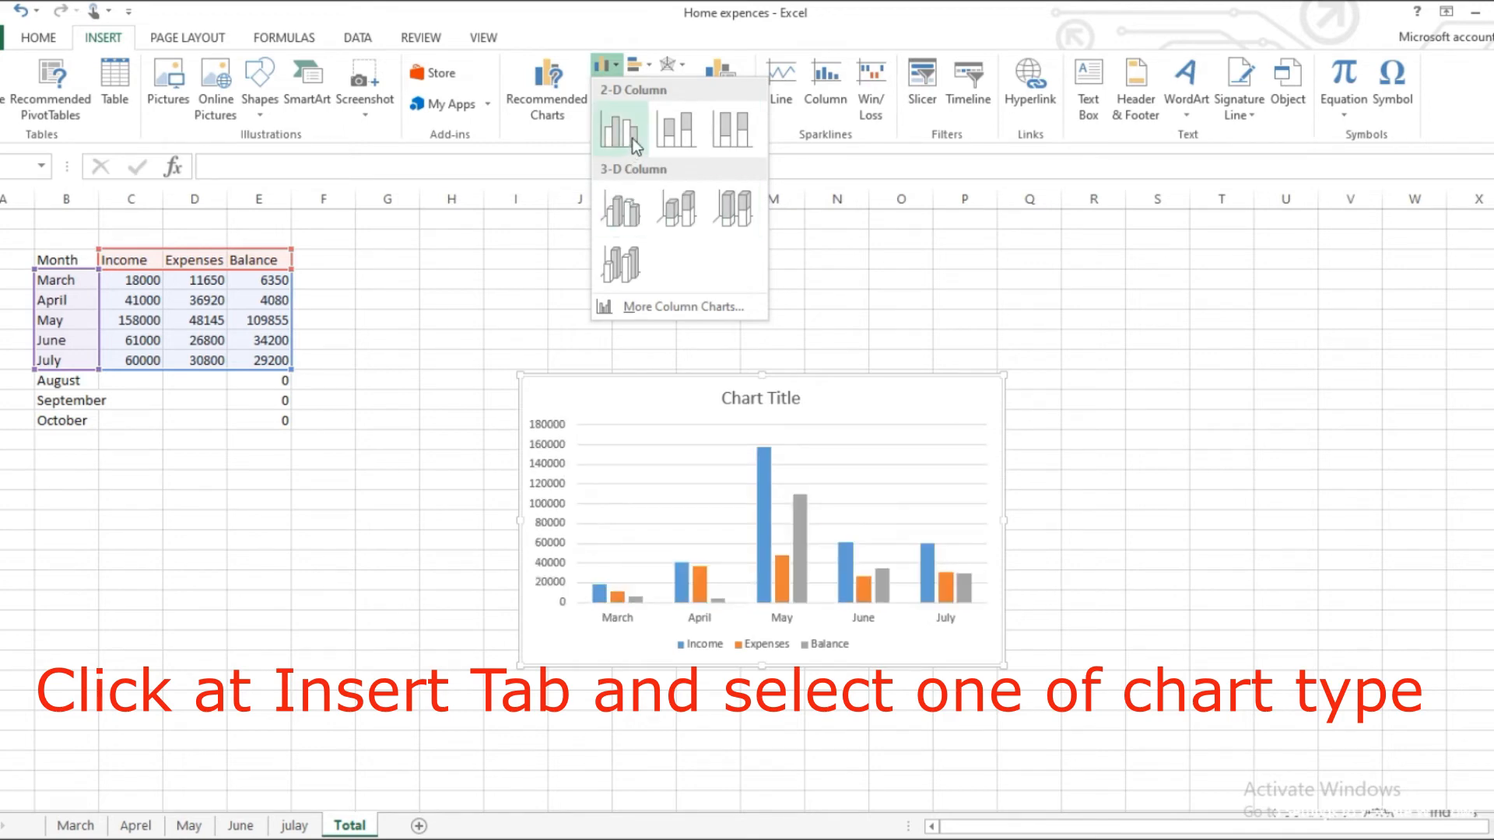
pyautogui.click(629, 40)
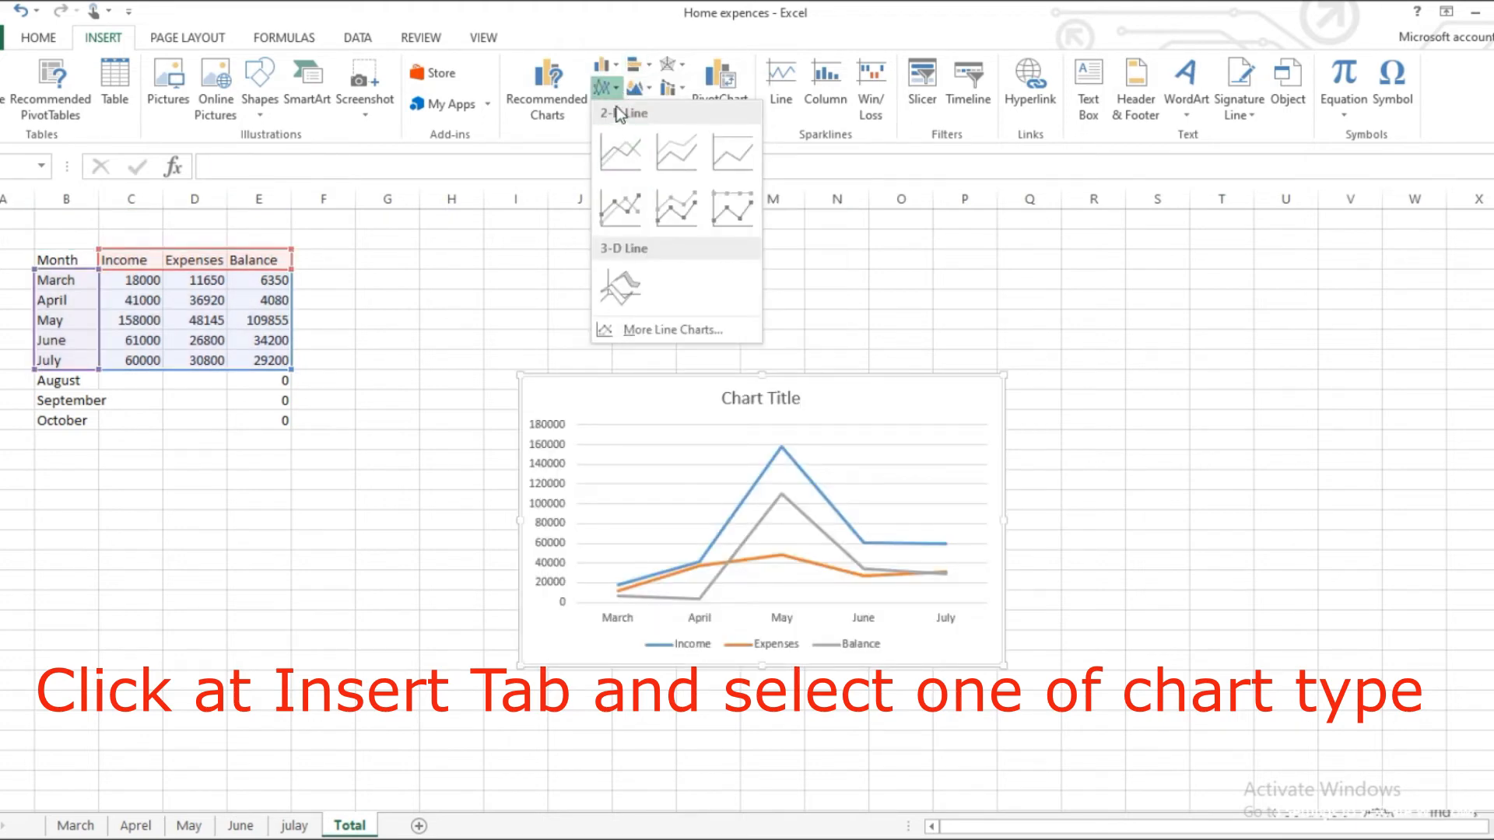
pyautogui.click(615, 66)
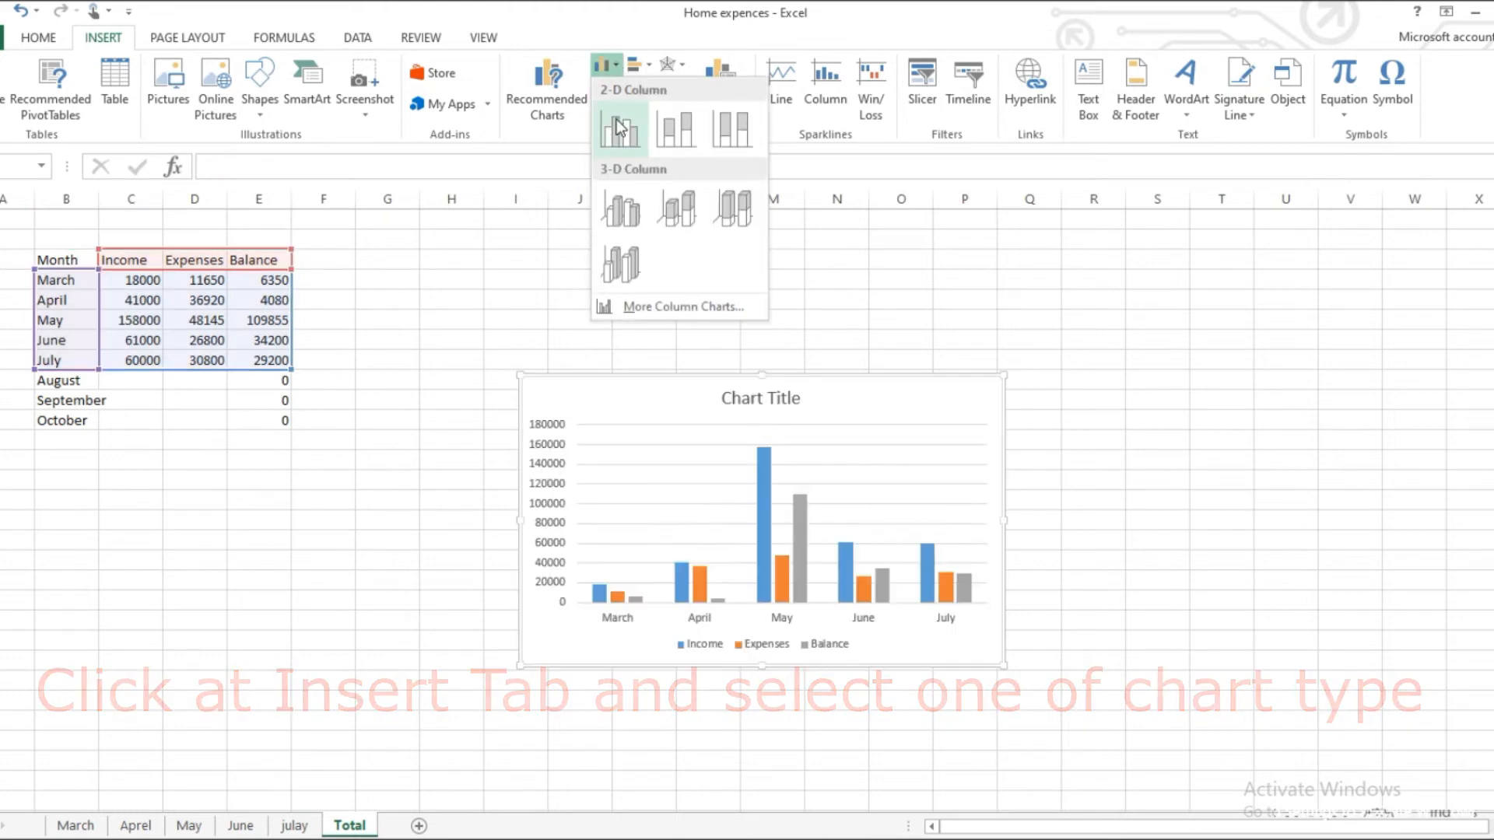
pyautogui.click(619, 129)
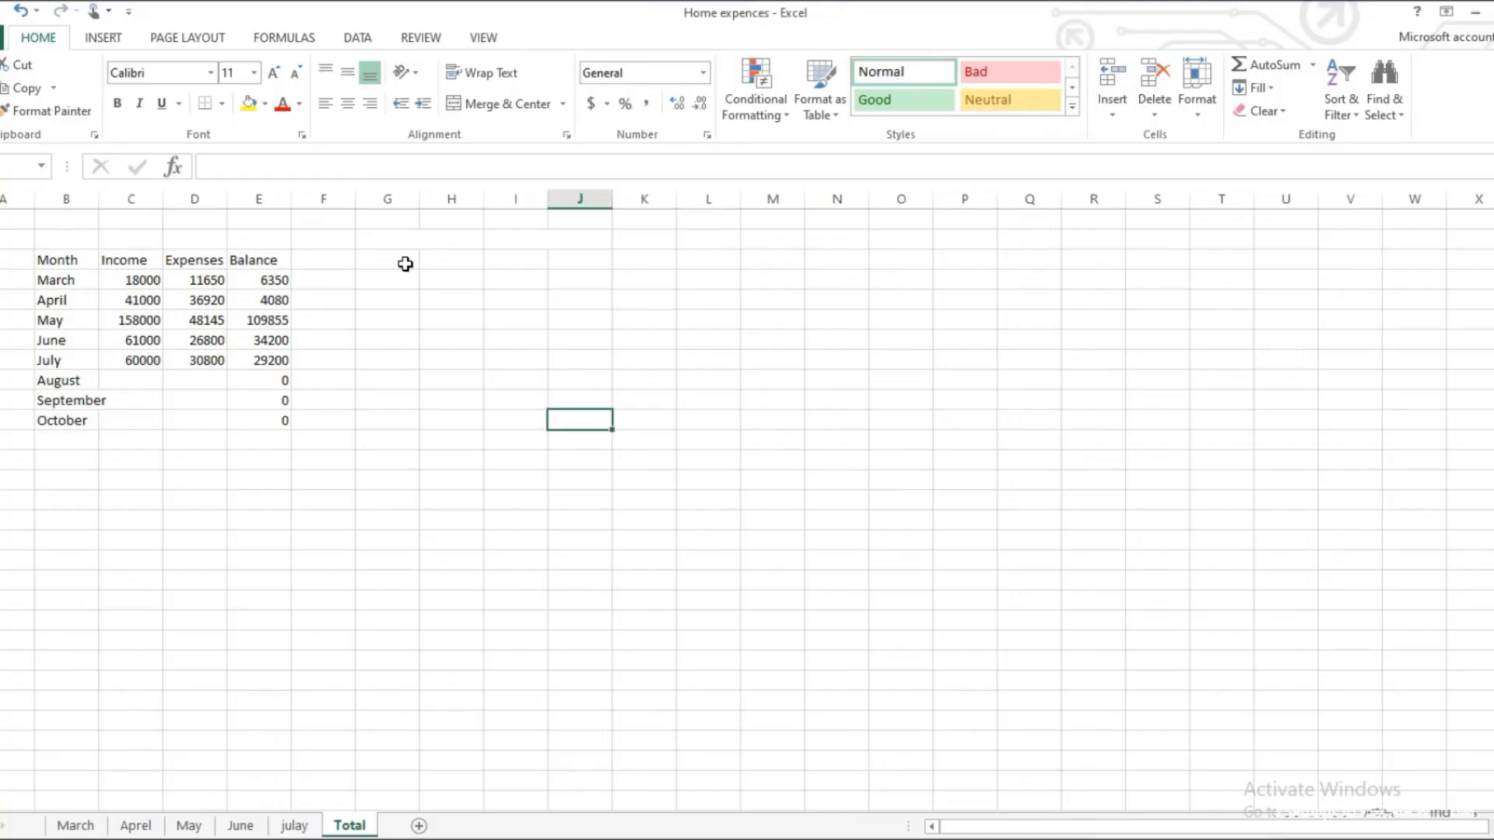
# Enter the summary column headers Expenses, Income and Balance in G3 to I3 of the Total sheet.
pyautogui.doubleClick(406, 264)
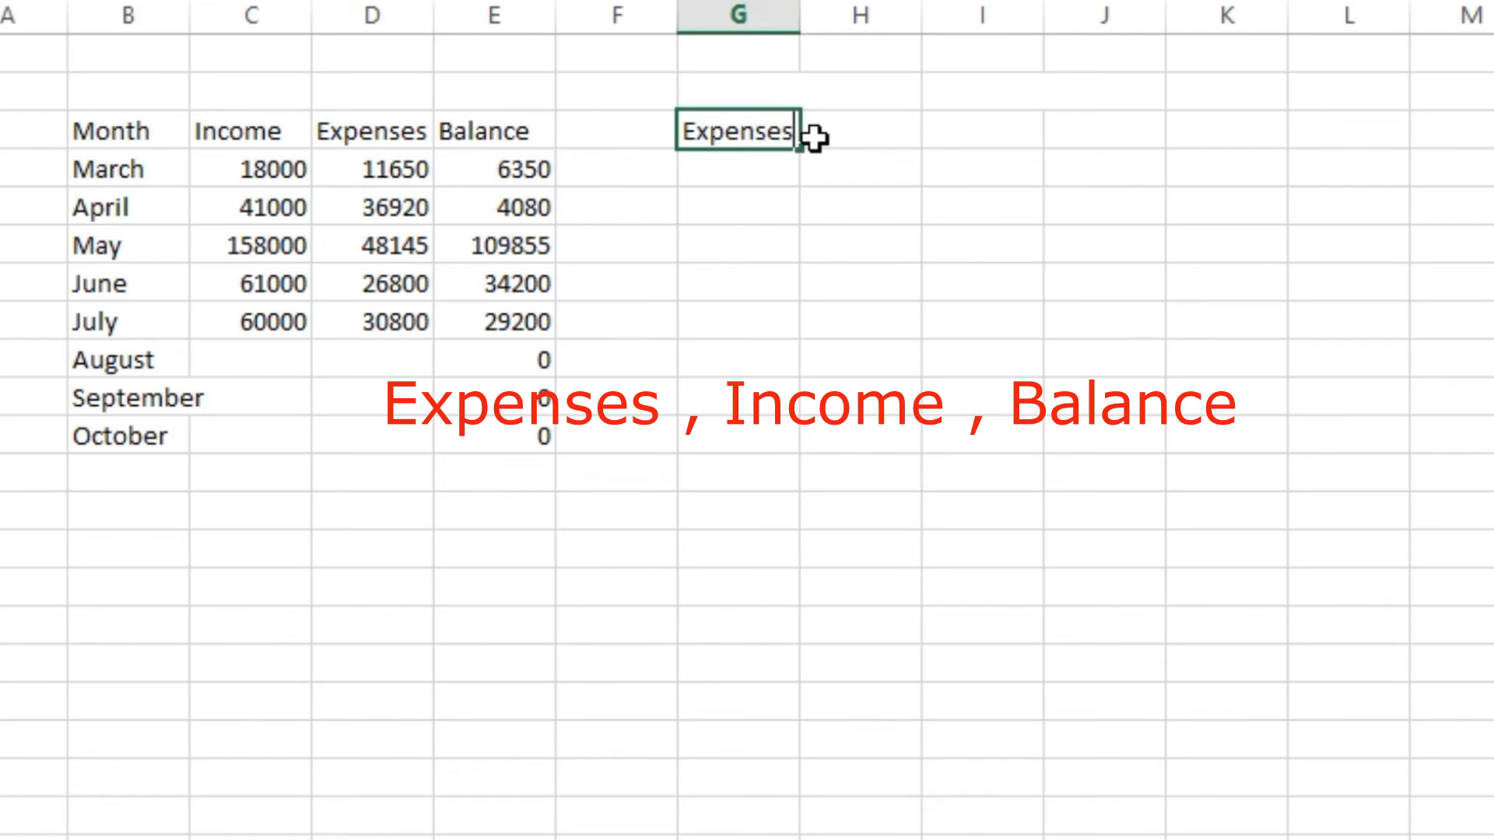
pyautogui.click(875, 148)
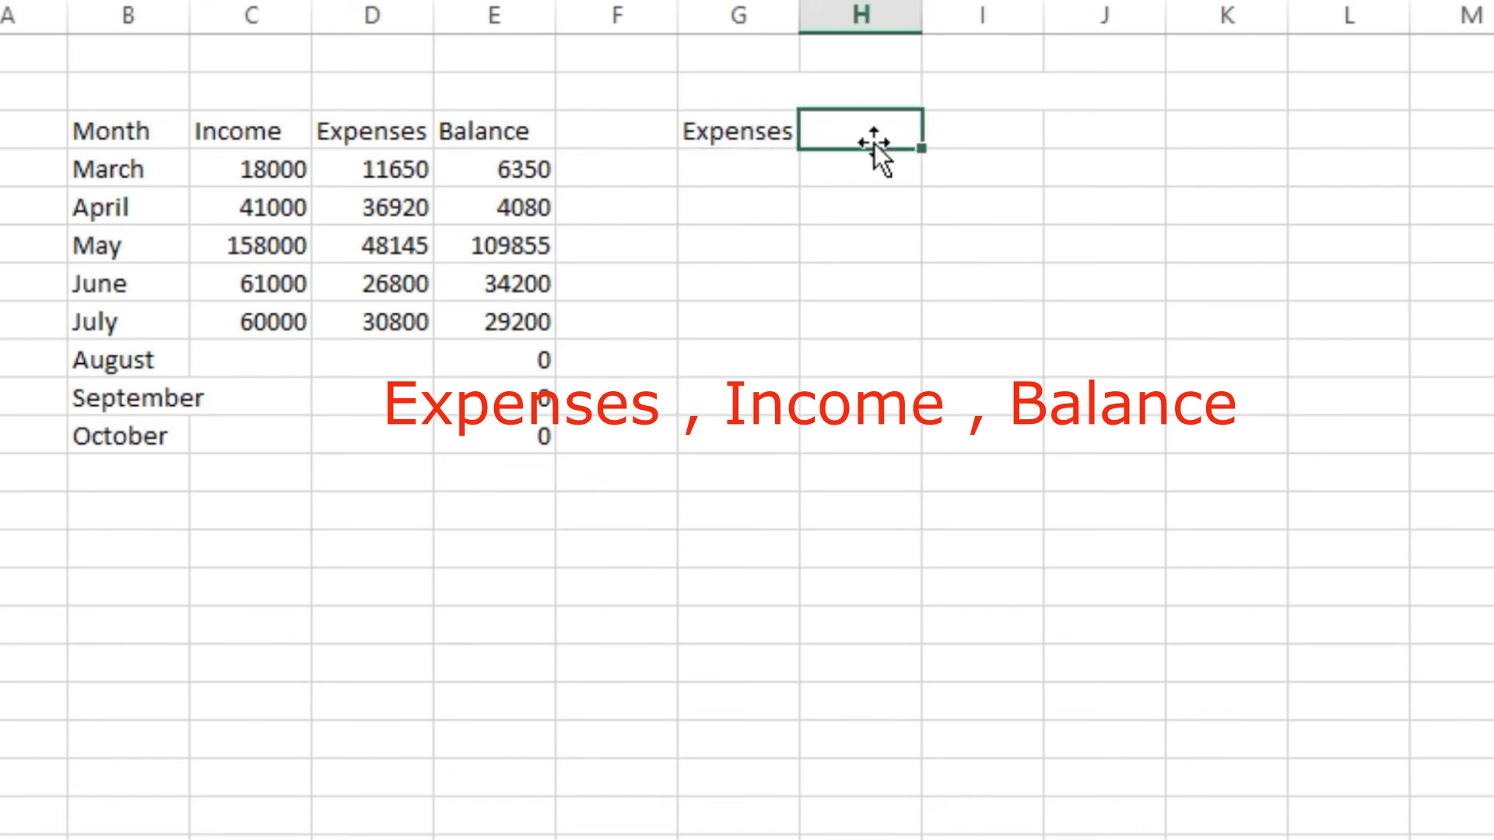
pyautogui.write('Income')
pyautogui.click(968, 130)
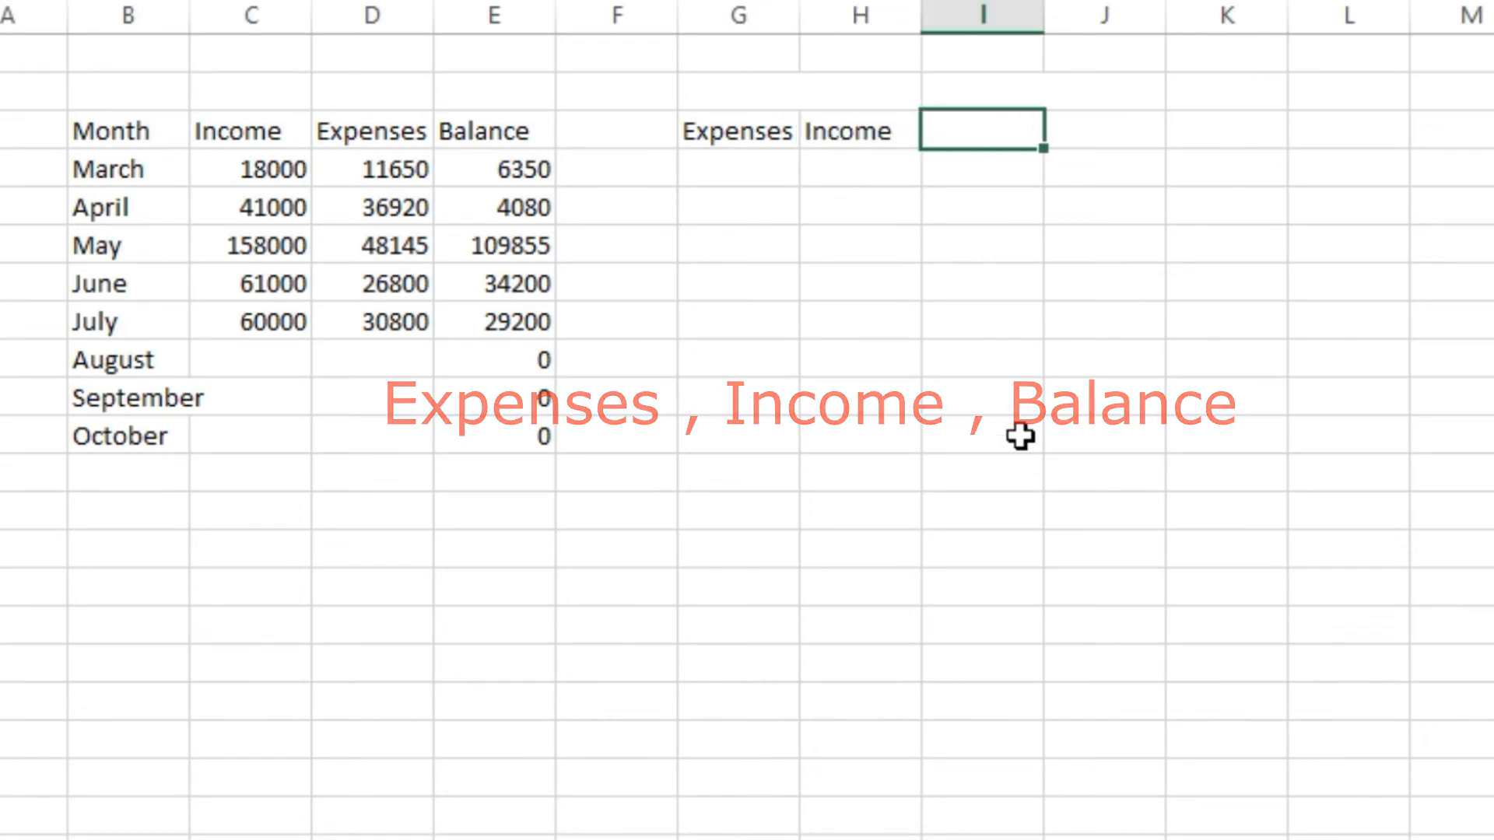
pyautogui.write('Balance')
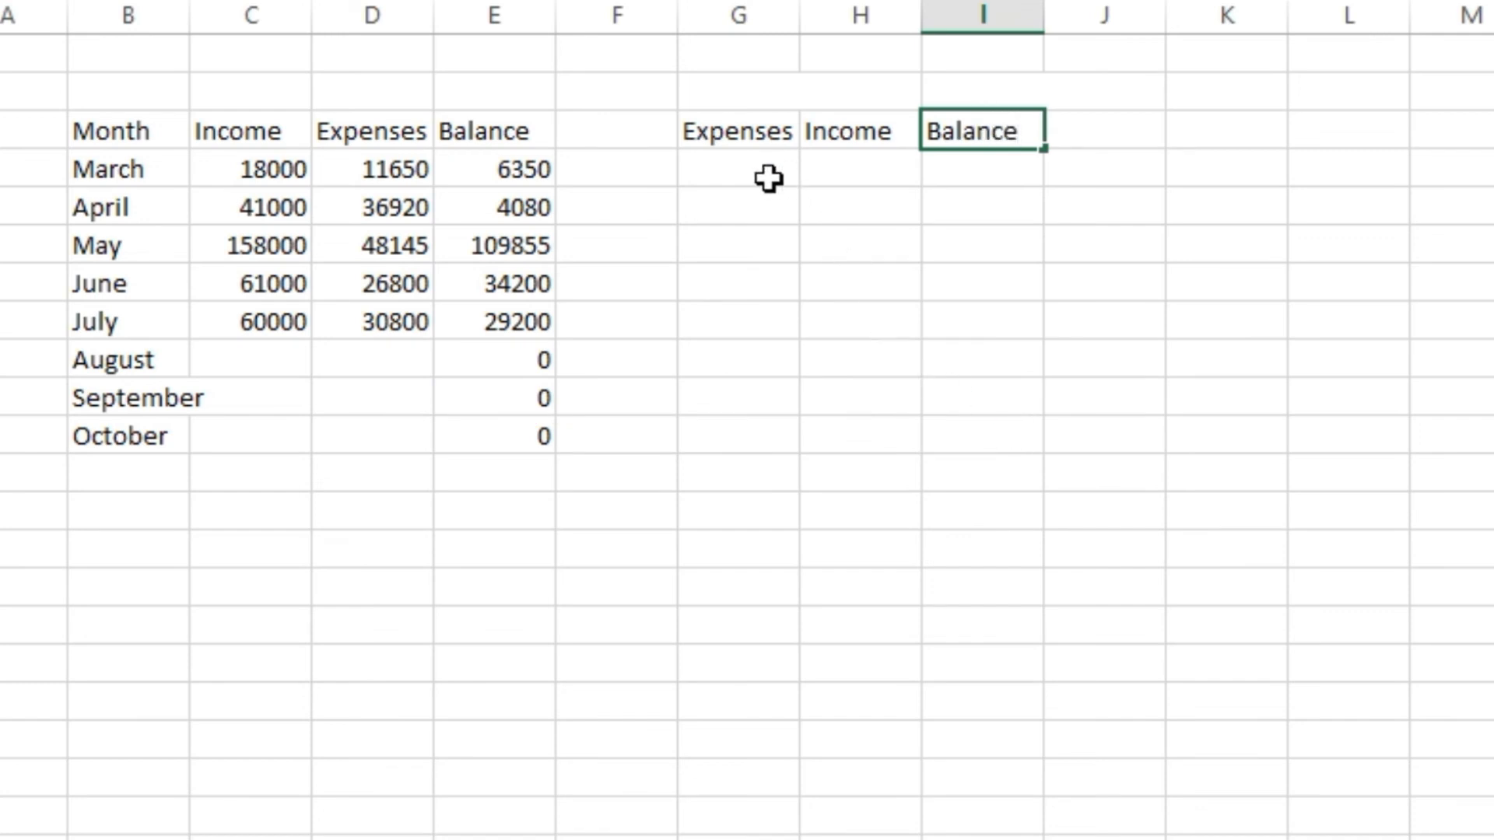
# Enter the summary row labels Min, Max, Count, total and Average in F4 to F8.
pyautogui.click(768, 179)
pyautogui.press('Left')
pyautogui.write('Min')
pyautogui.press('Return')
pyautogui.write('Max')
pyautogui.press('Return')
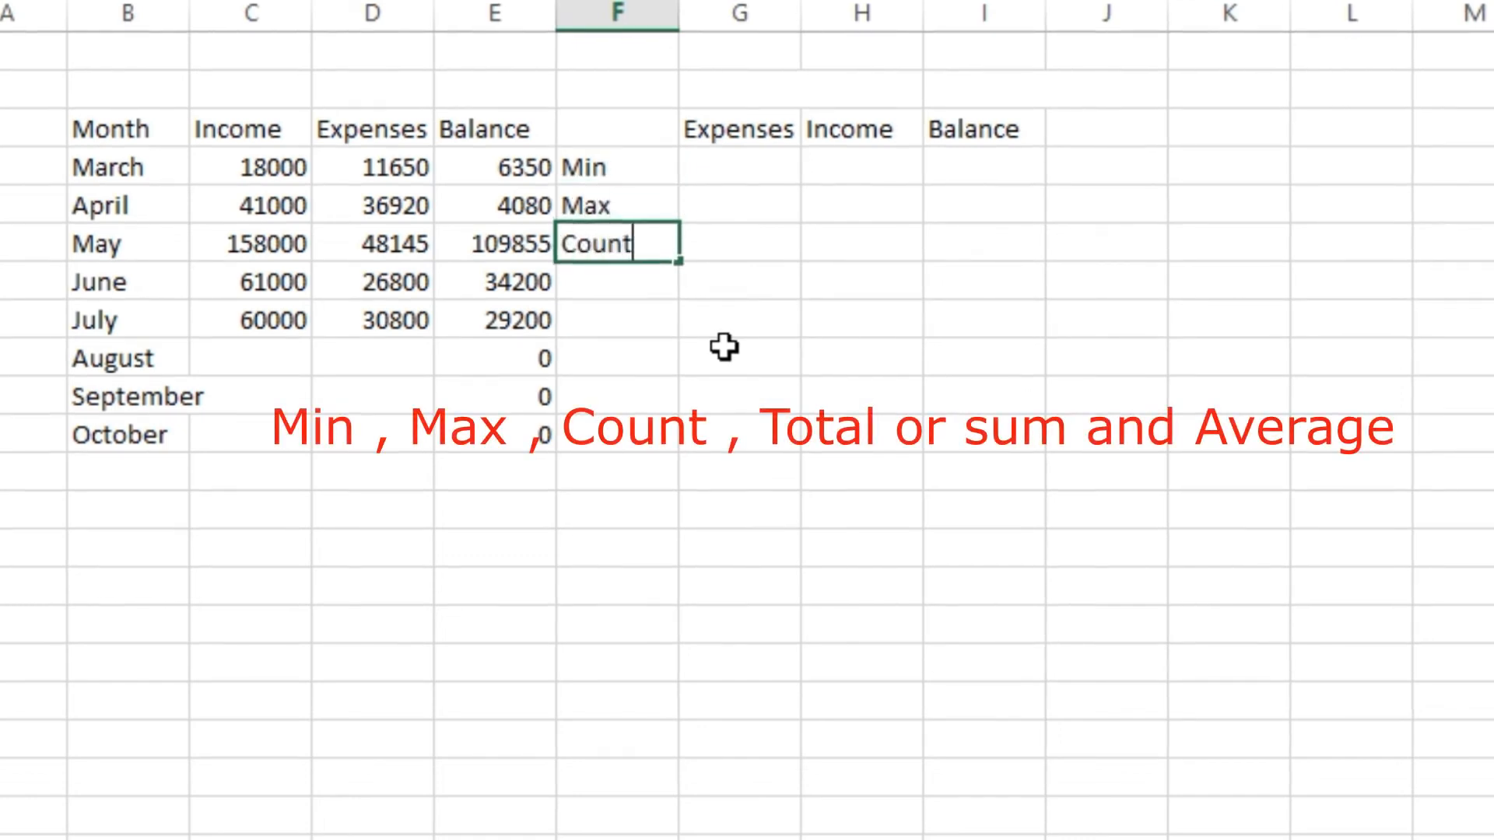
pyautogui.press('Return')
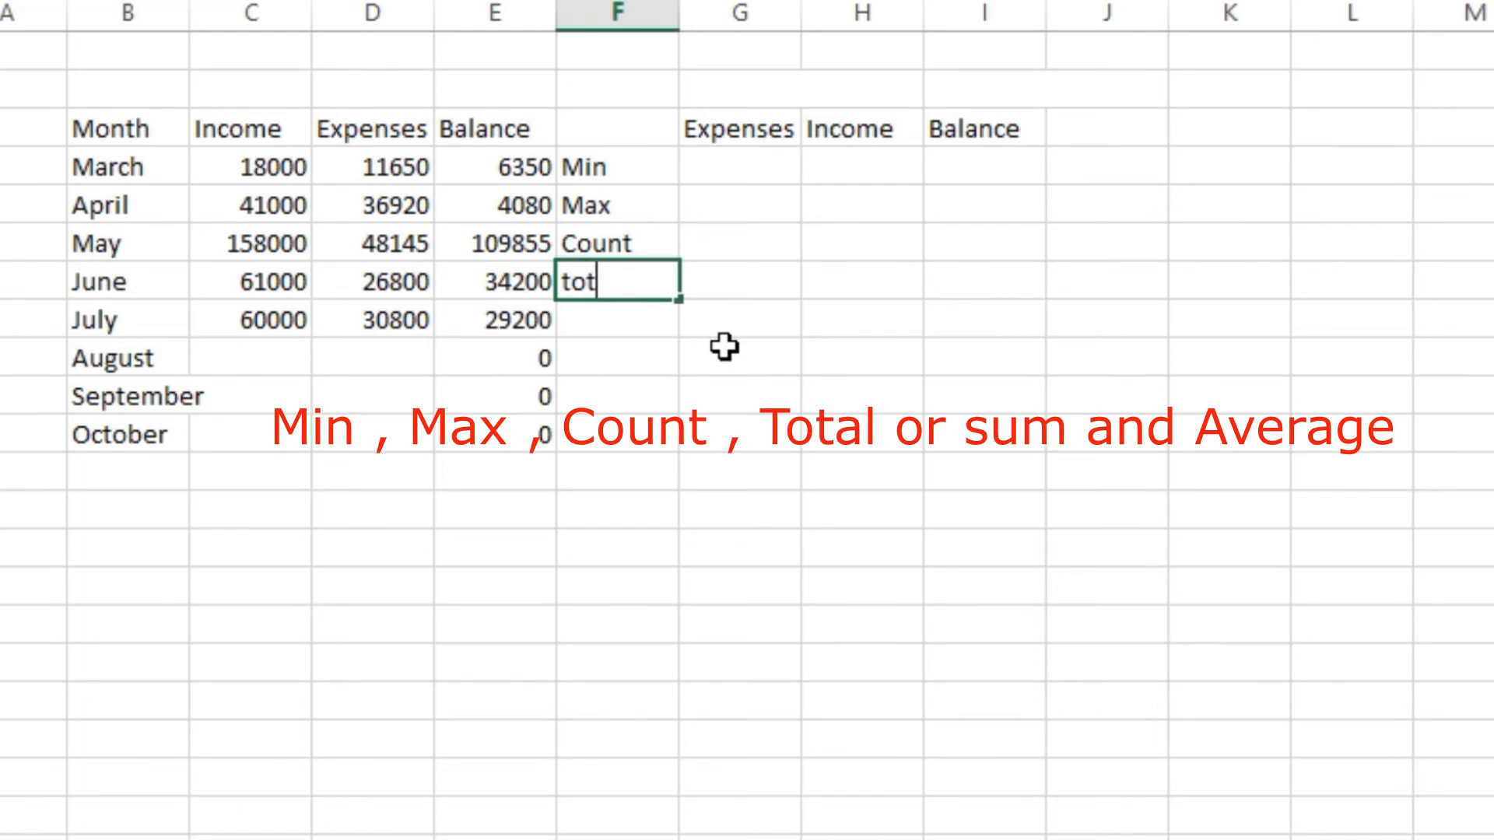
pyautogui.press('Return')
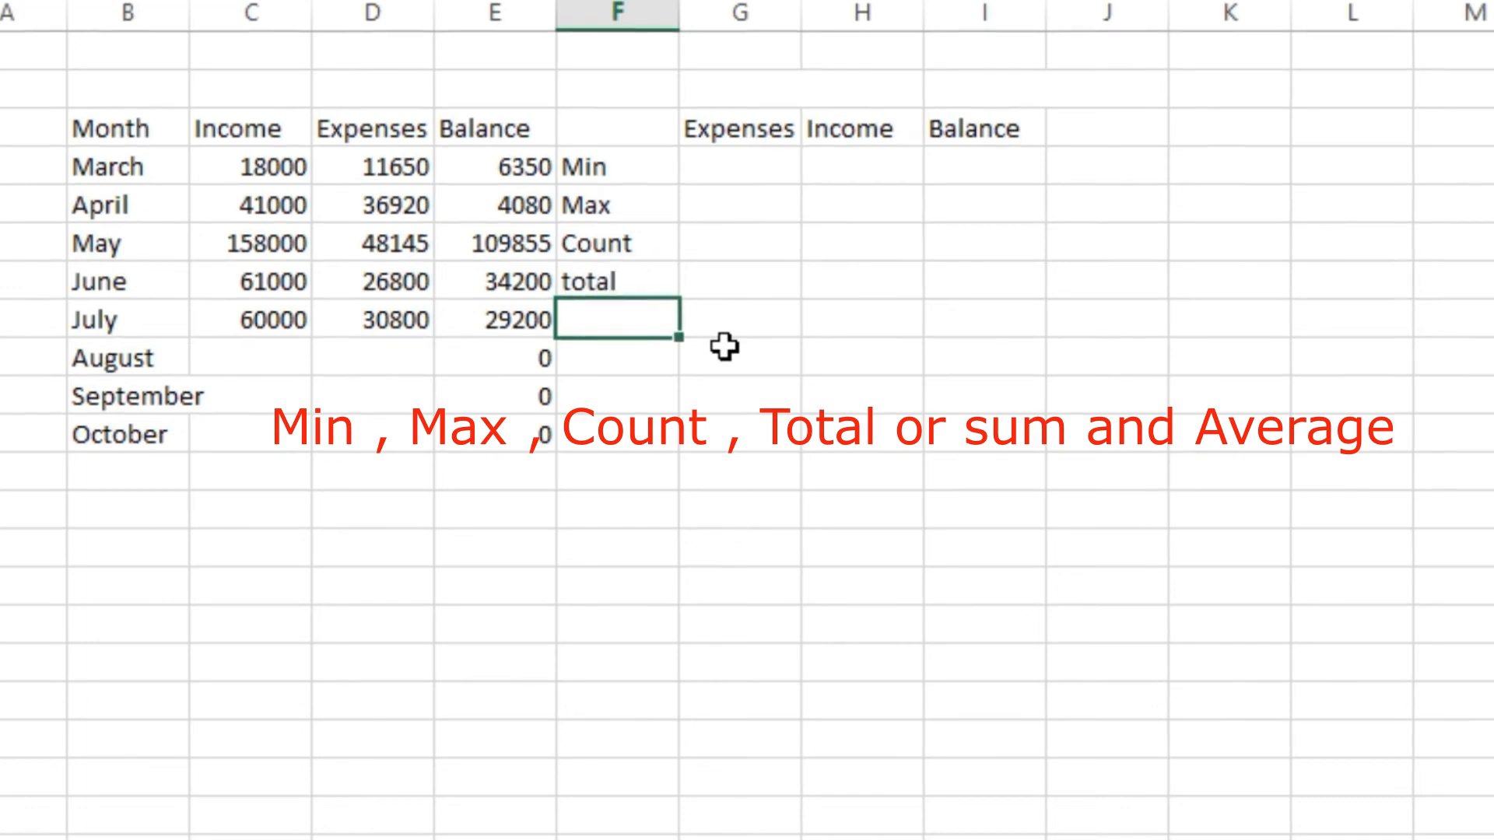
pyautogui.write('Average')
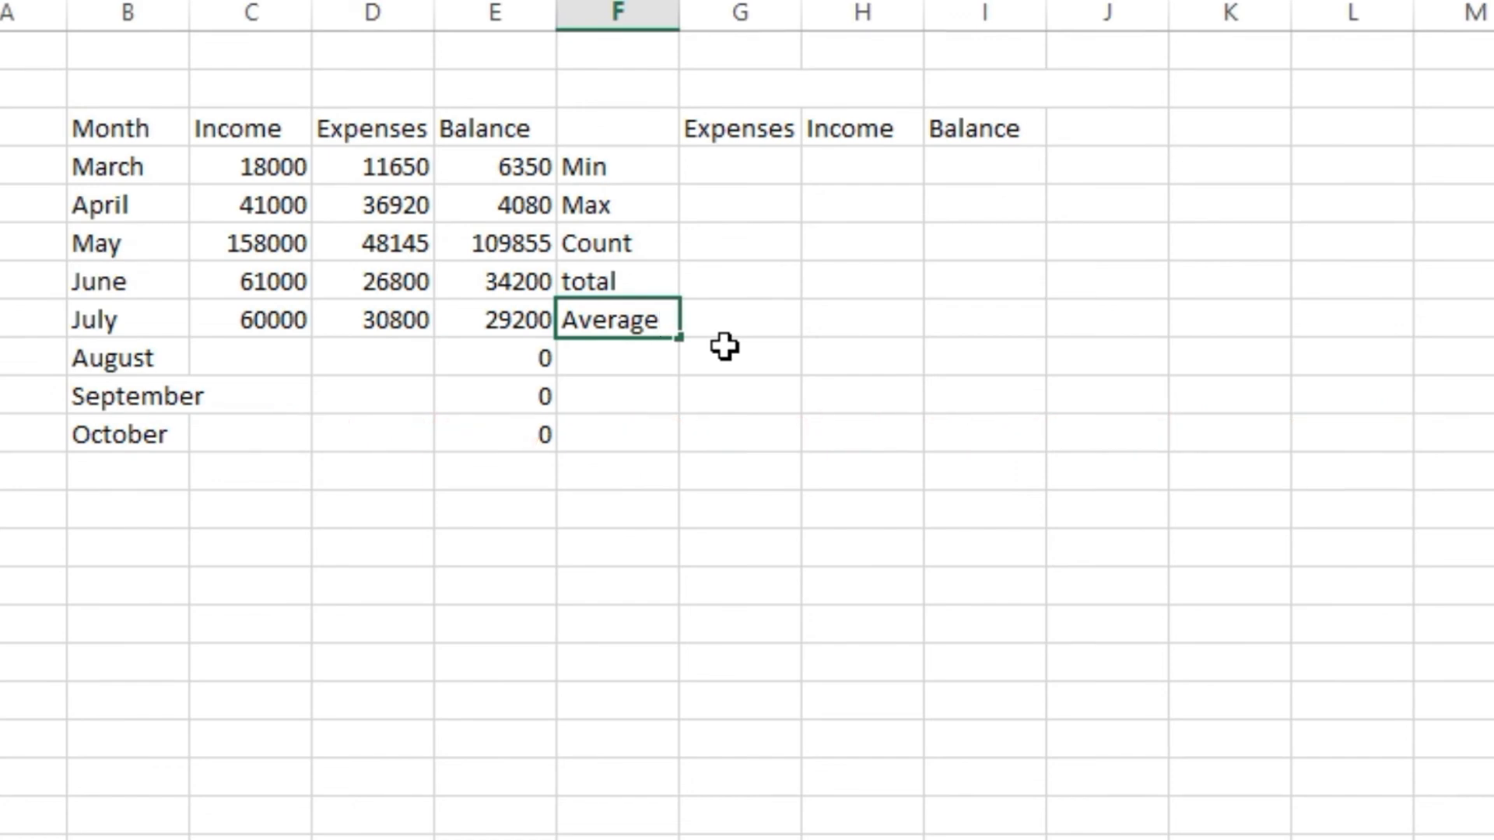
pyautogui.press('Tab')
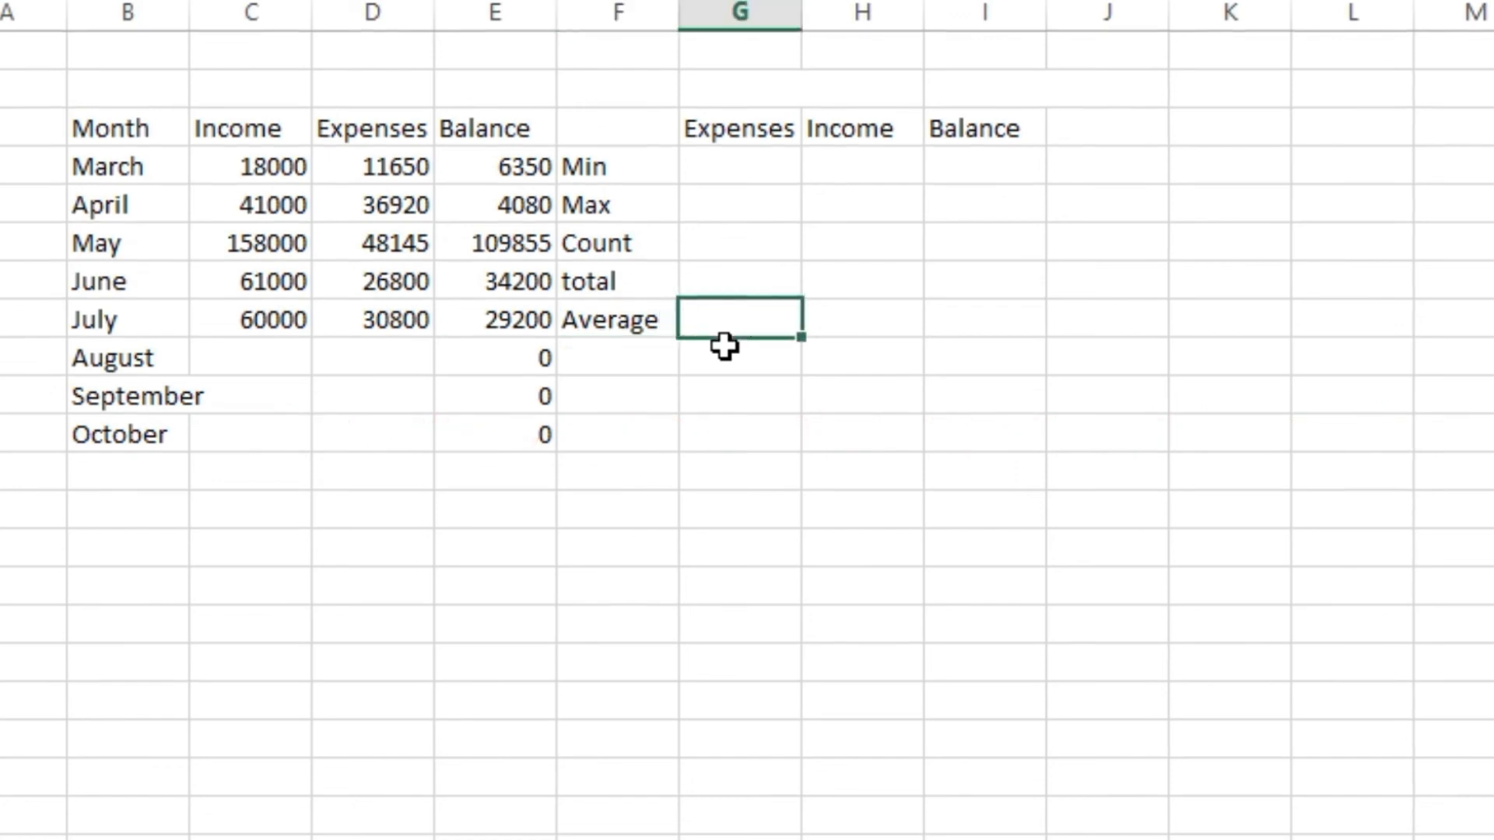
# Calculate the minimum of the March to July expenses in G4 with MIN over D4:D8.
pyautogui.press('Up')
pyautogui.press('Up')
pyautogui.press('Up')
pyautogui.press('Up')
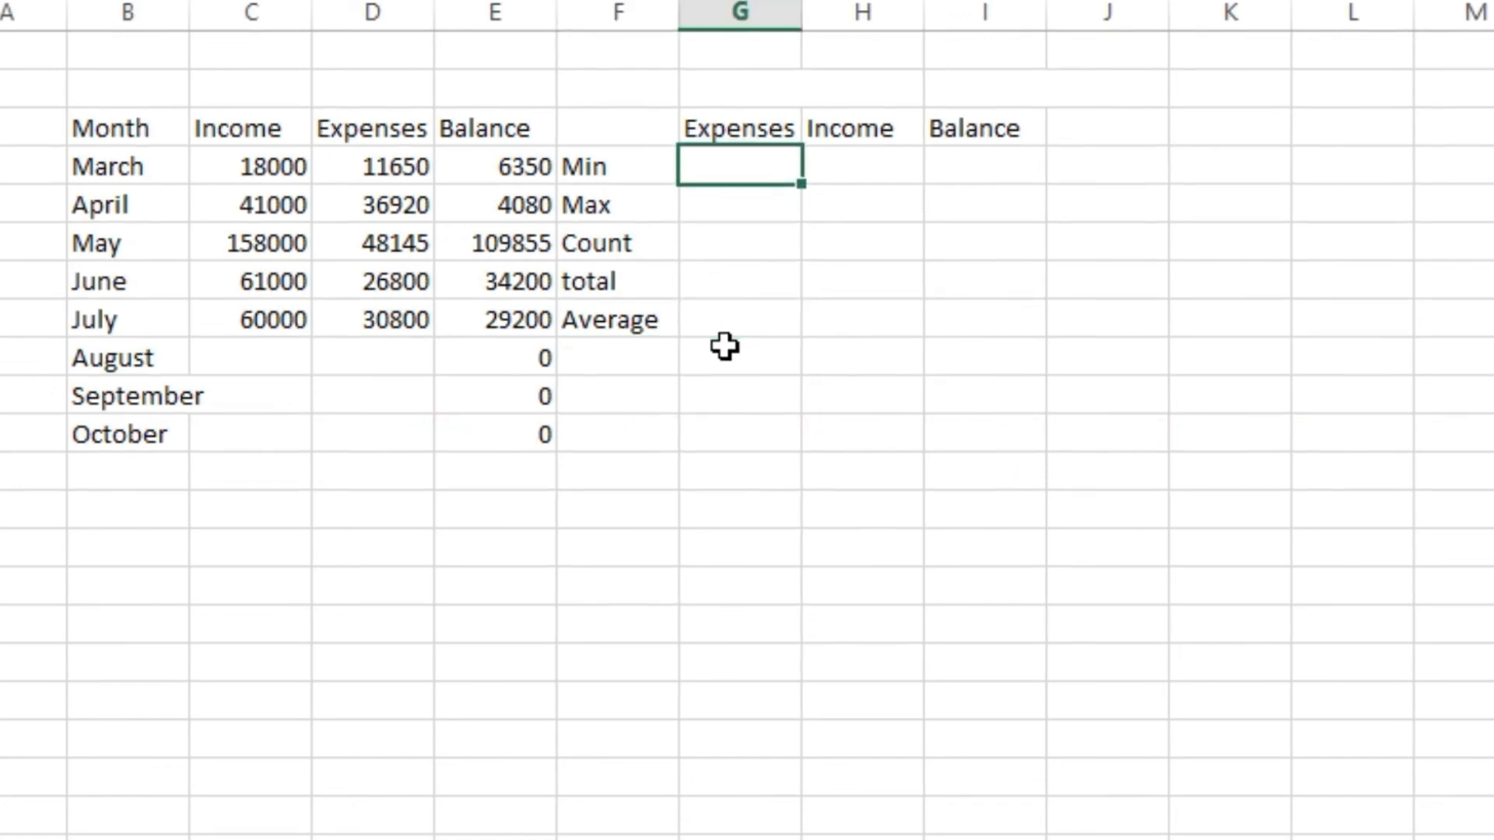
pyautogui.write('=m')
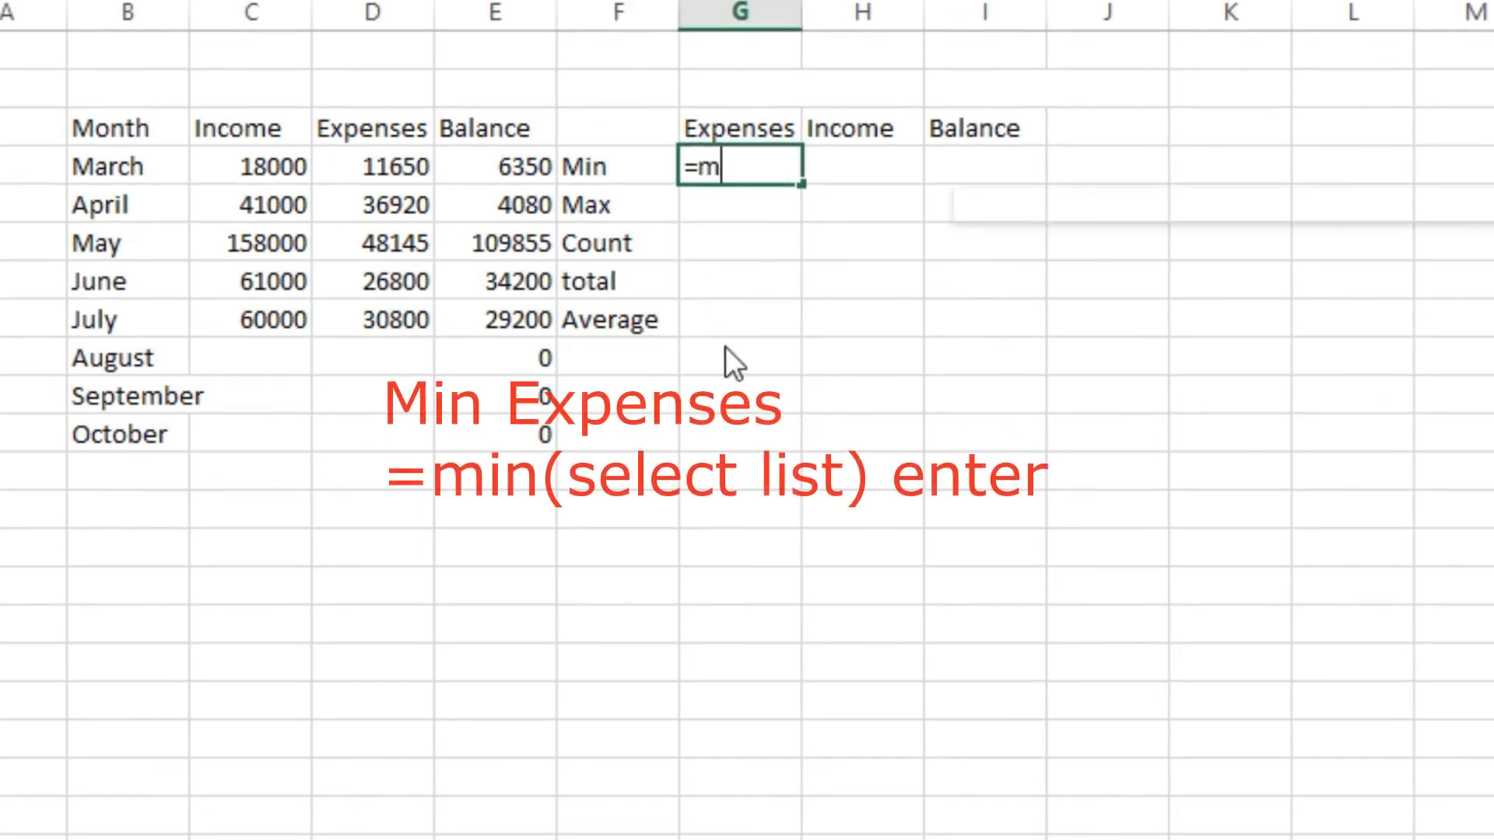
pyautogui.write('in(')
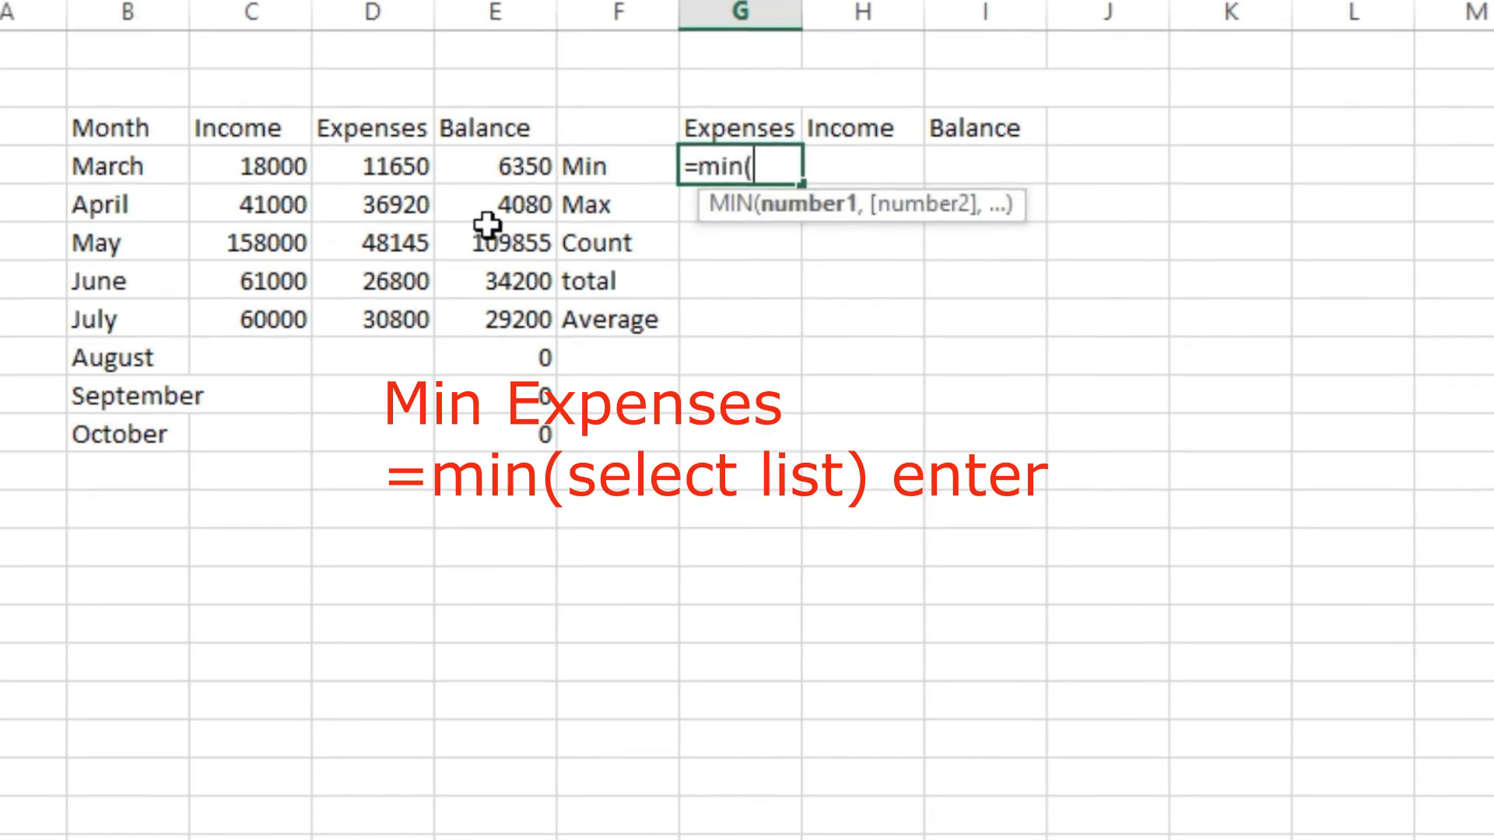
pyautogui.moveTo(374, 167); pyautogui.dragTo(370, 444)
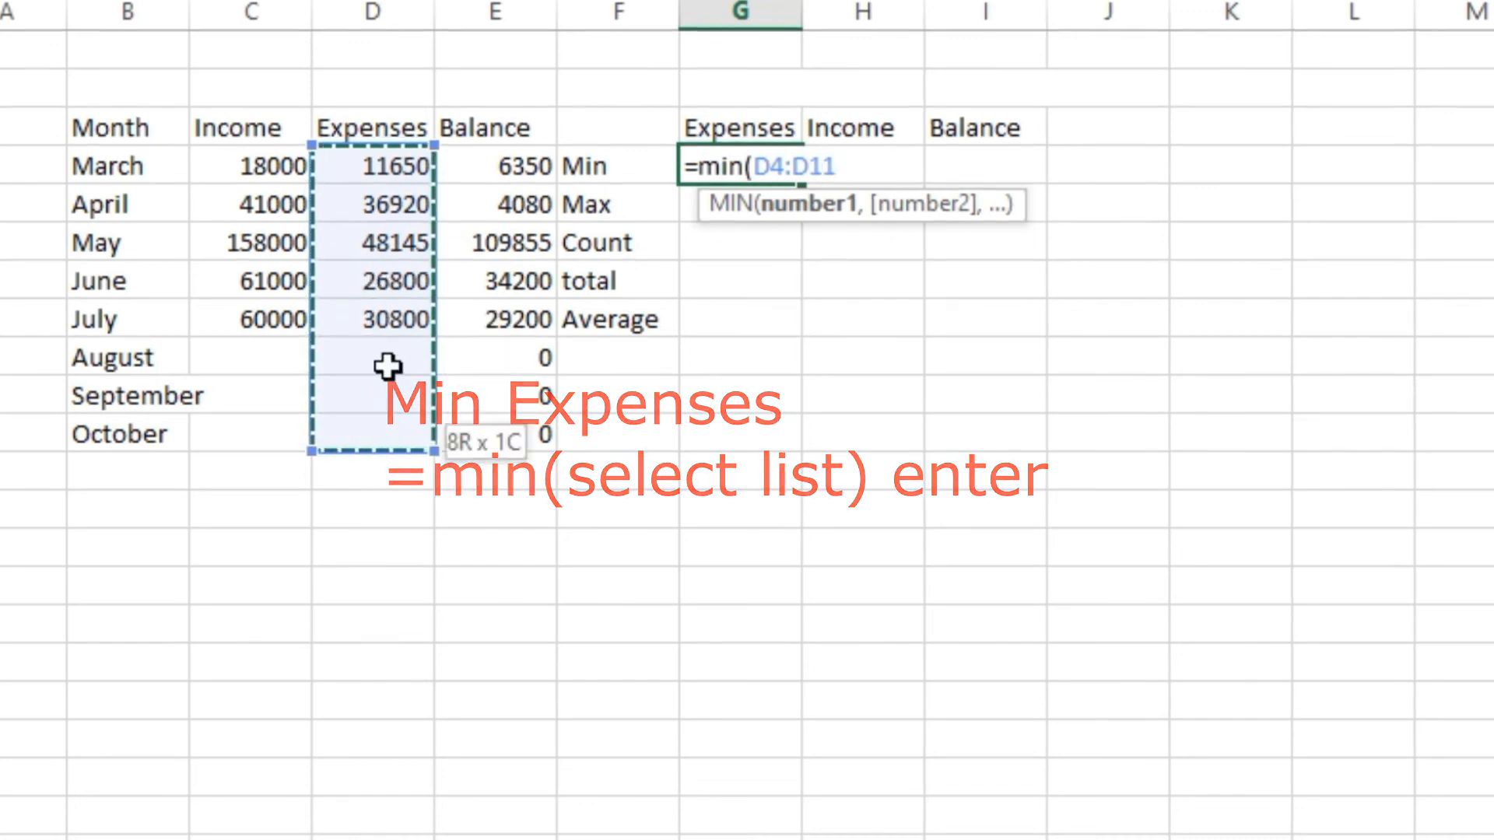
pyautogui.moveTo(387, 369); pyautogui.dragTo(390, 319)
pyautogui.press('Return')
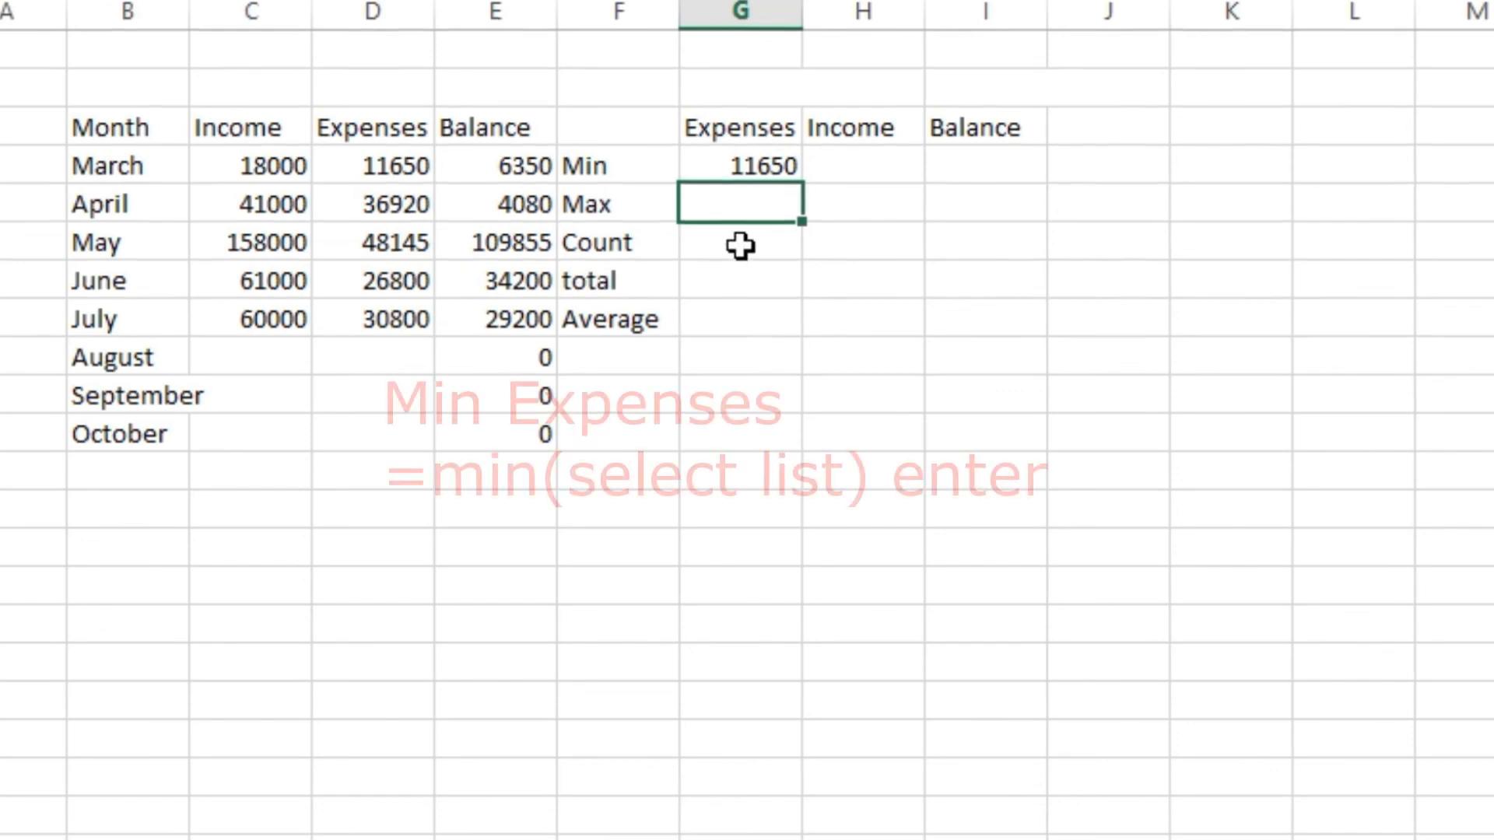
# Calculate the maximum and the count of the expenses in G5 and G6 with MAX and COUNT over D4:D8.
pyautogui.write('=max(')
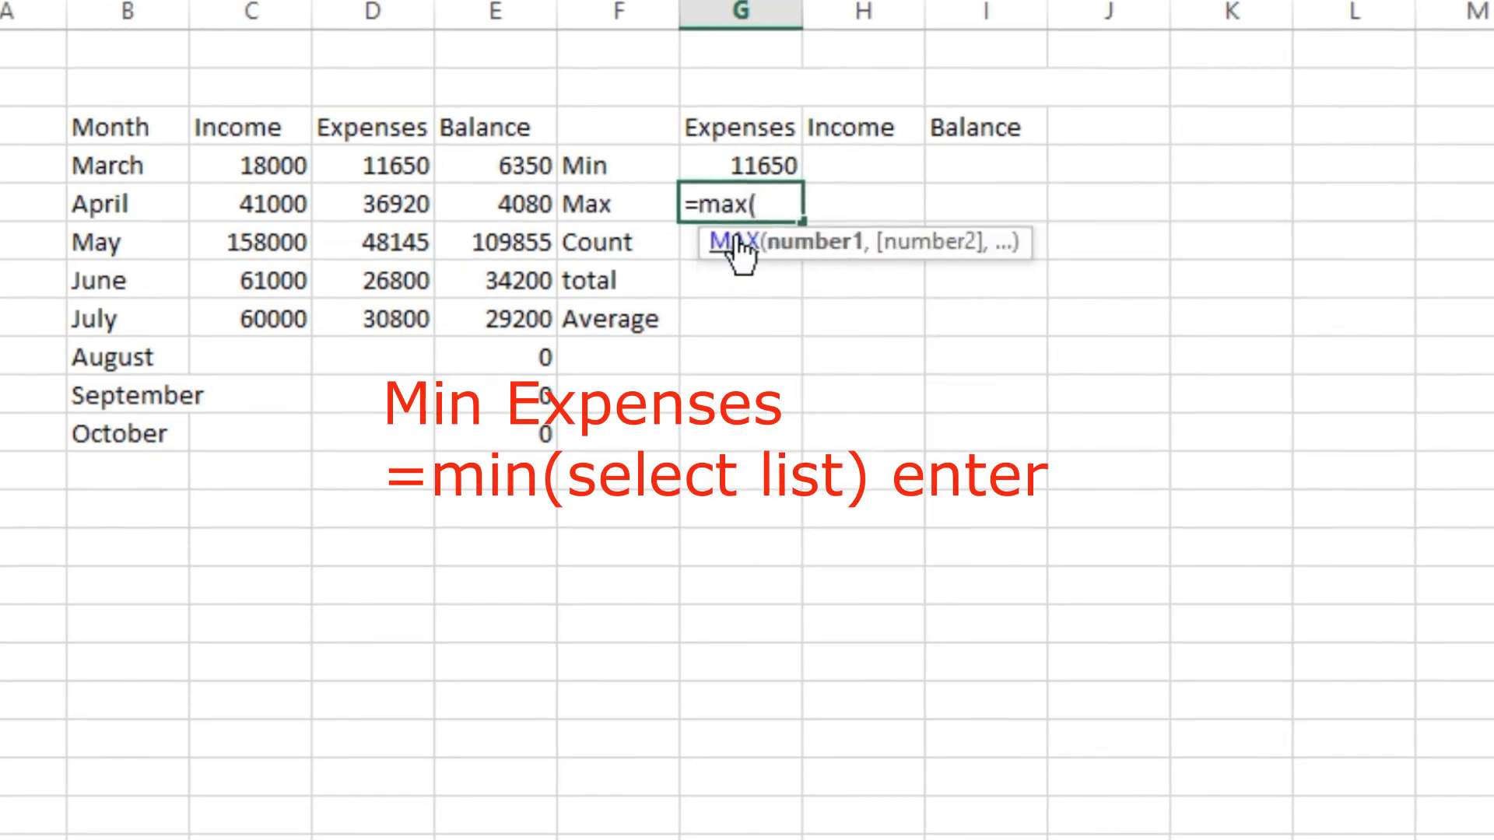
pyautogui.moveTo(398, 168); pyautogui.dragTo(393, 310)
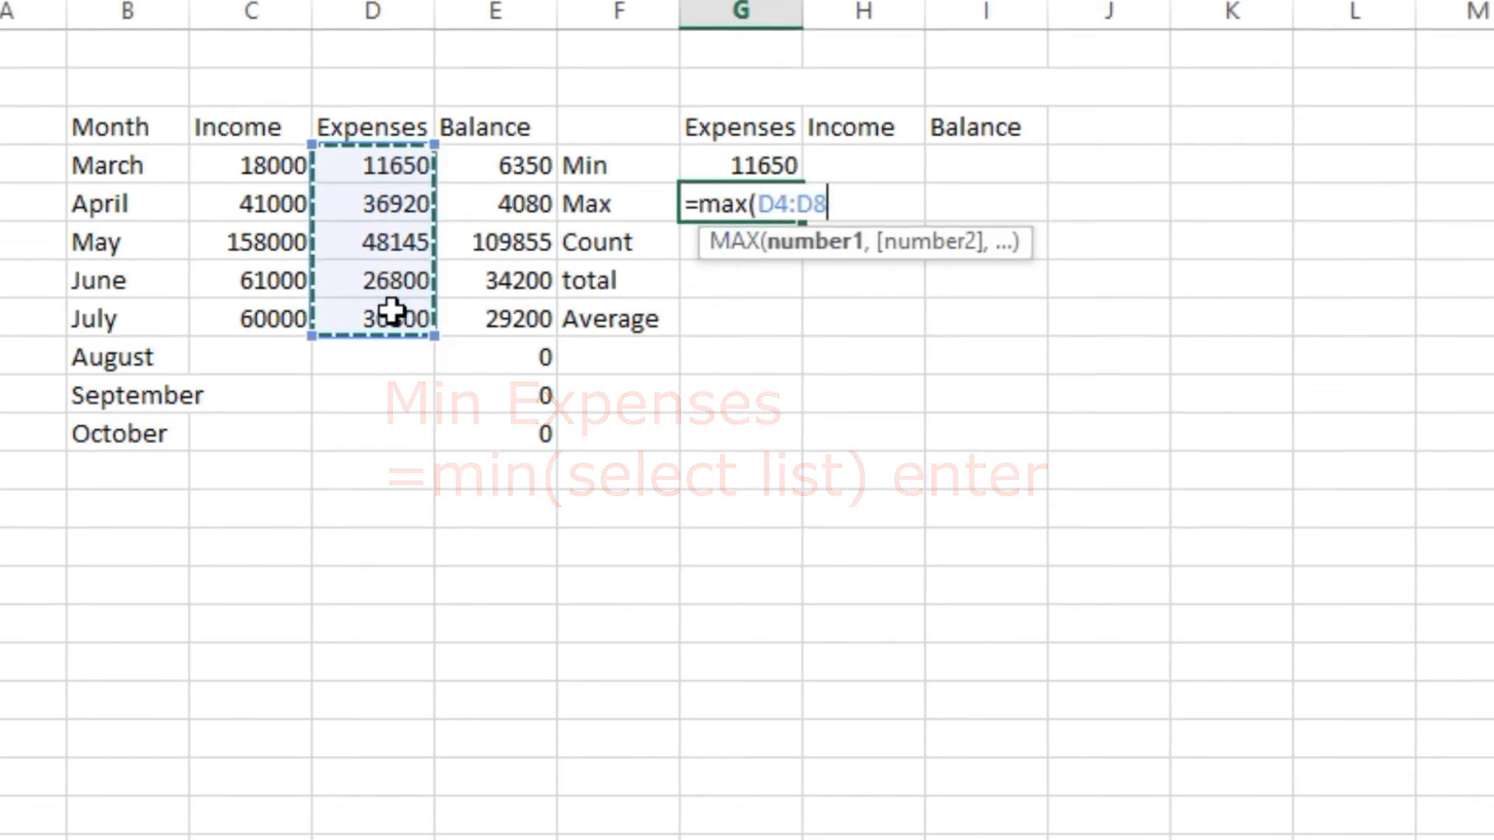
pyautogui.press('Return')
pyautogui.write('=count')
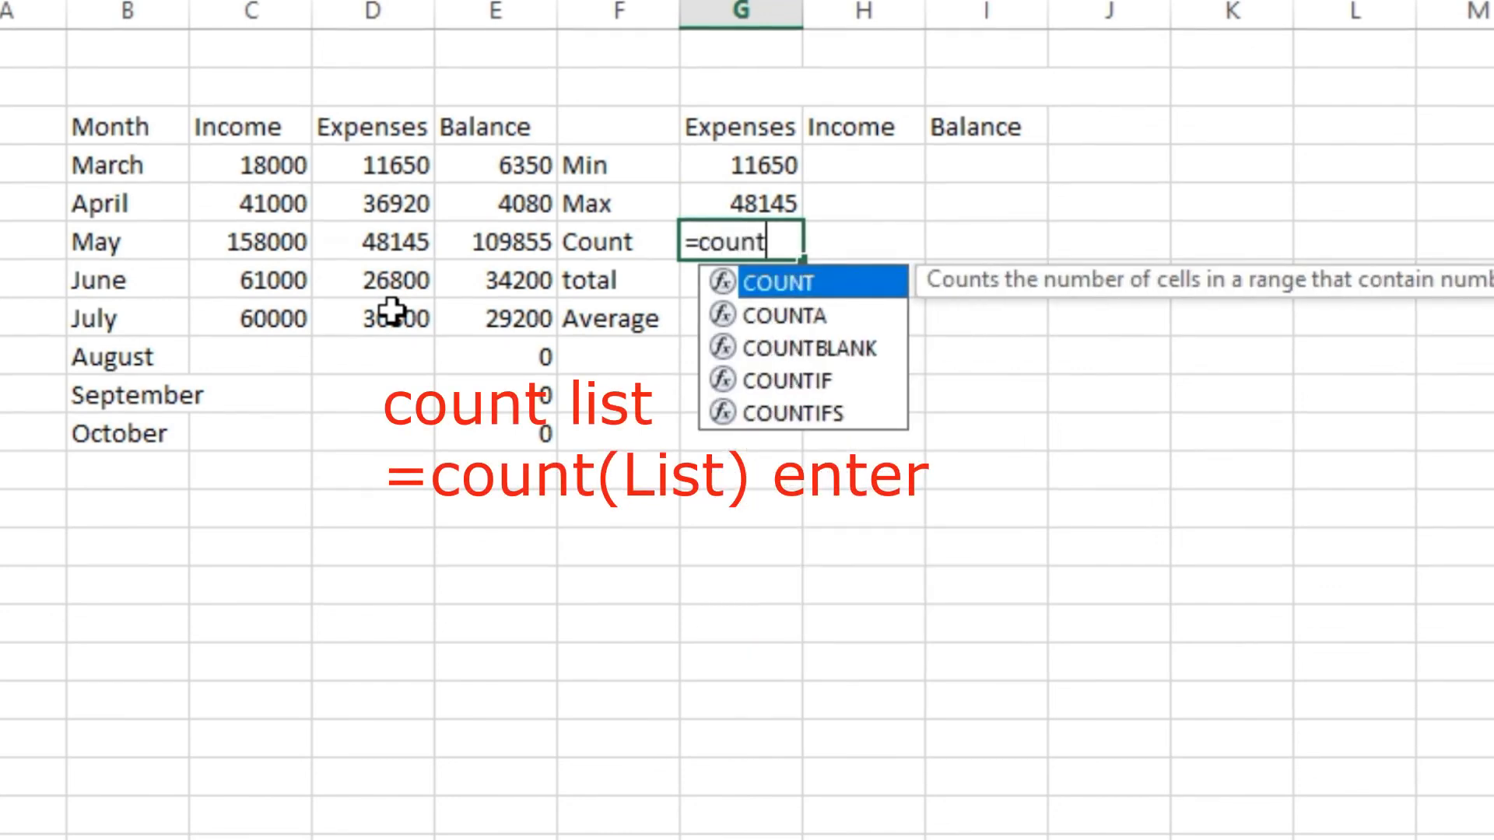
pyautogui.write('(')
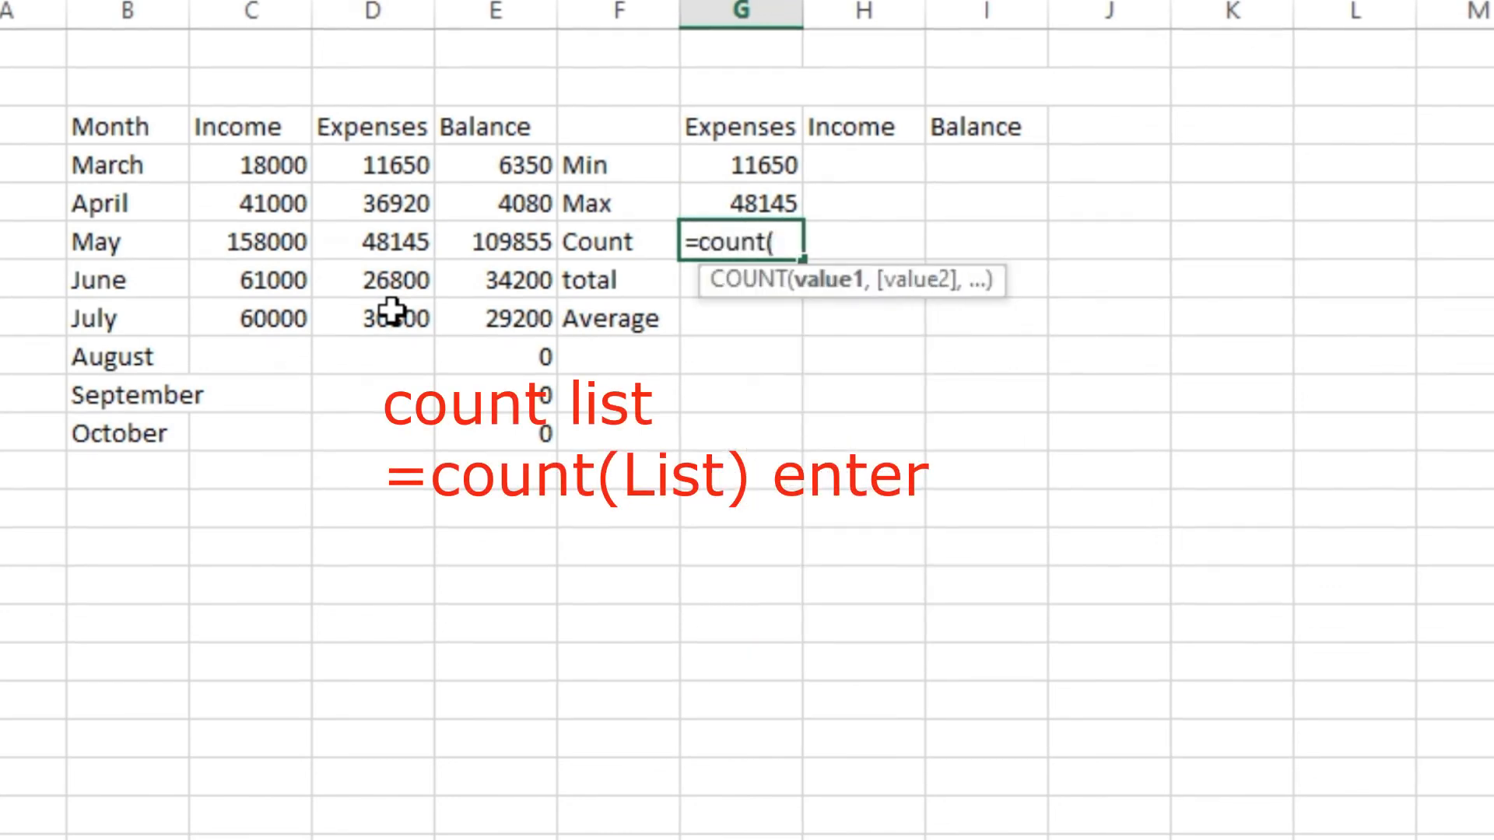
pyautogui.moveTo(357, 160); pyautogui.dragTo(370, 304)
pyautogui.press('Return')
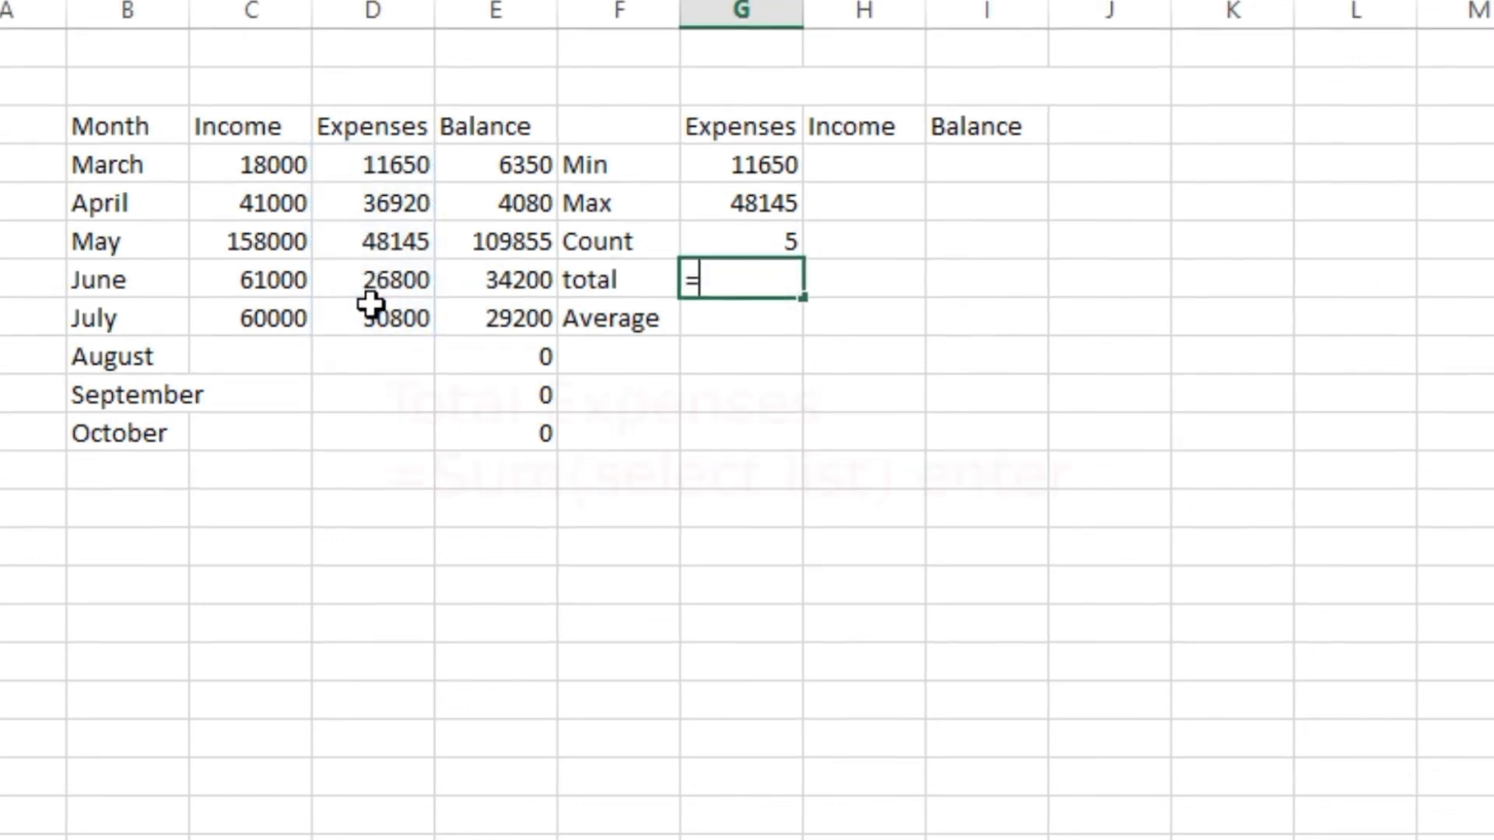
# Calculate the total and average expenses in G7 and G8 with SUM and AVERAGE over D4:D8.
pyautogui.write('=sum(')
pyautogui.moveTo(397, 166); pyautogui.dragTo(394, 307)
pyautogui.press('Return')
pyautogui.write('=average')
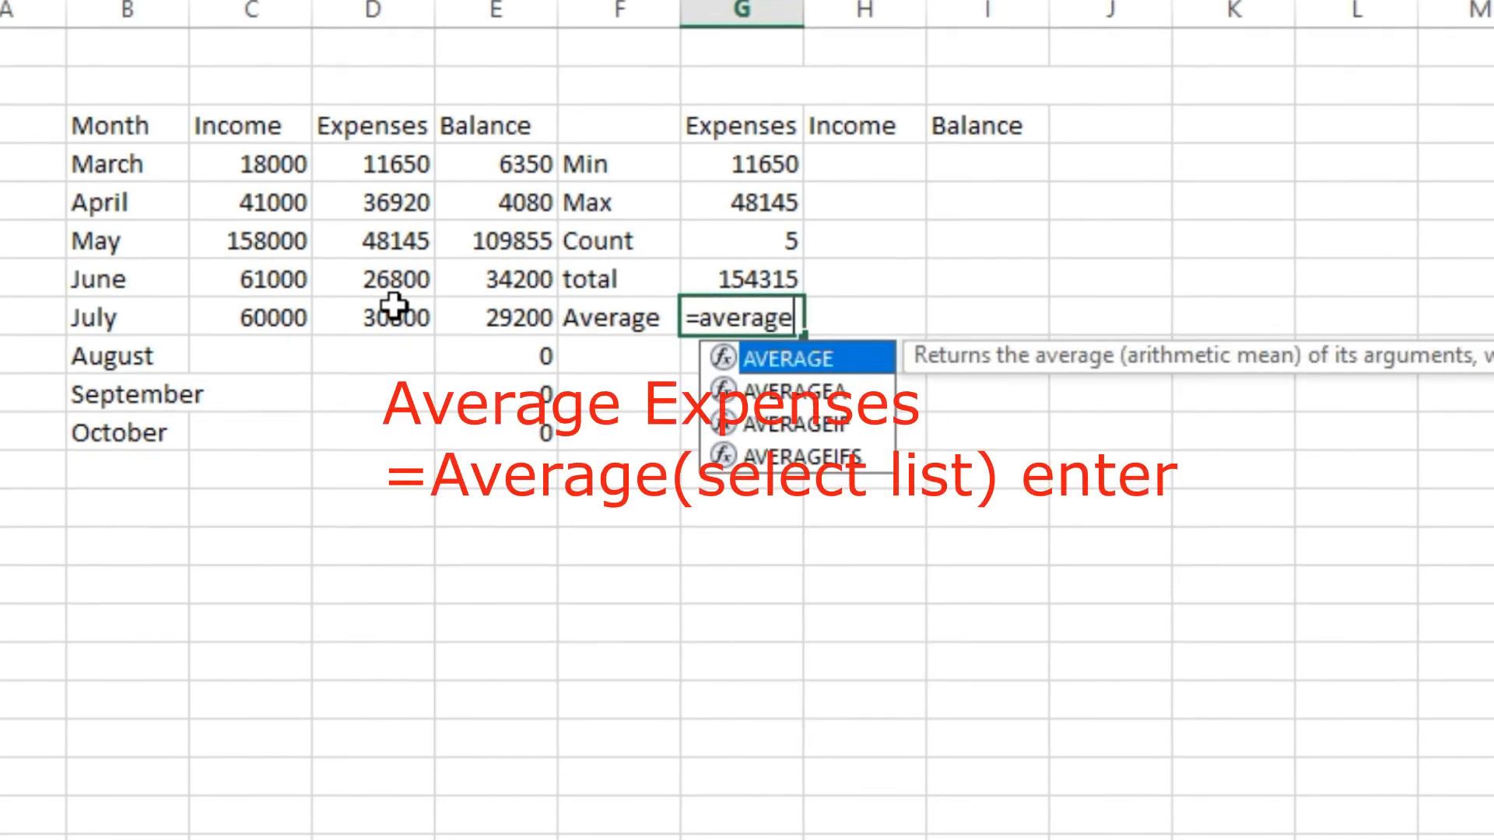
pyautogui.write('(')
pyautogui.moveTo(384, 164); pyautogui.dragTo(366, 304)
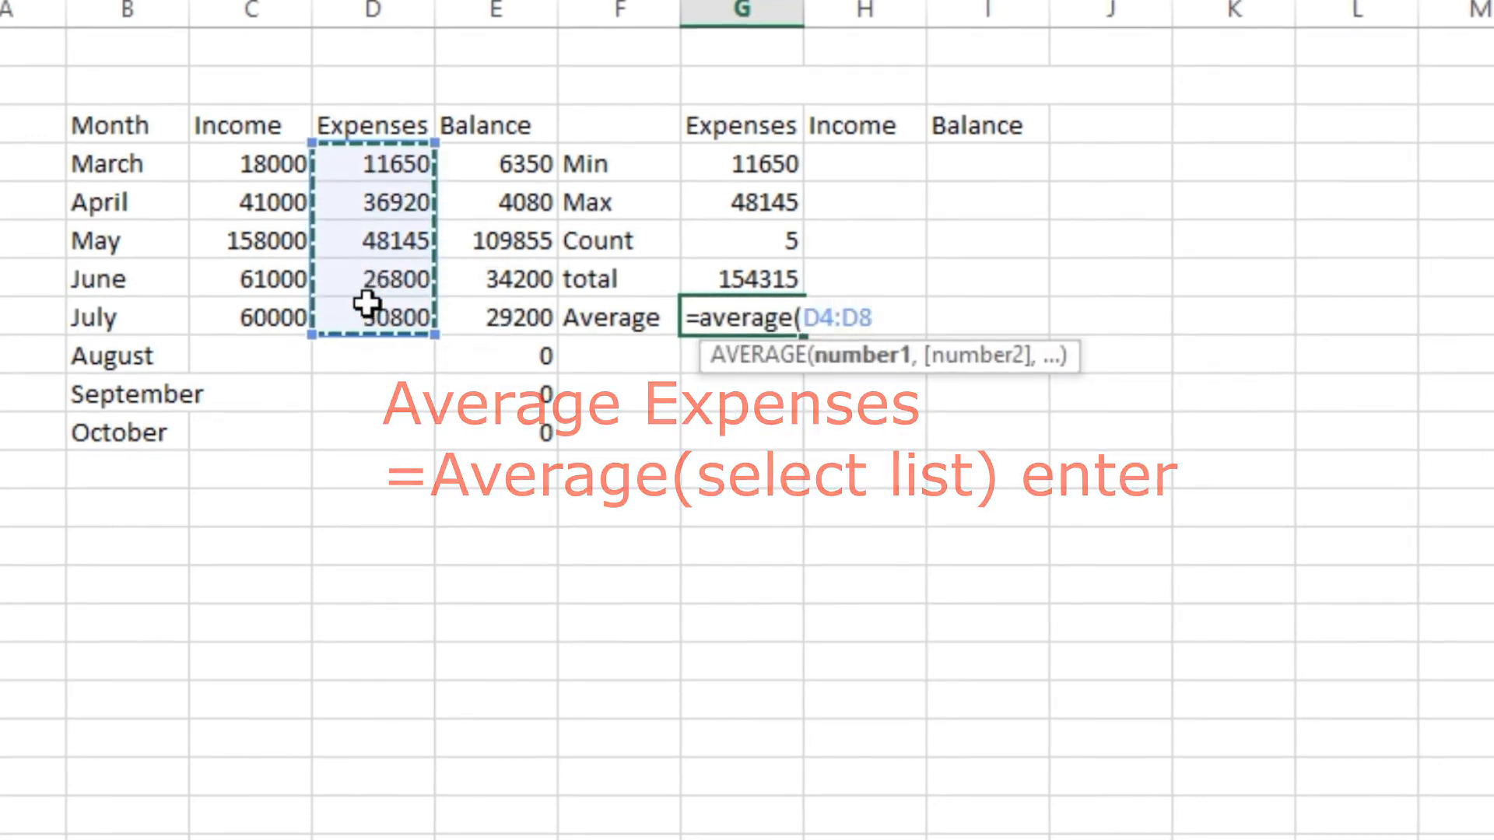
pyautogui.press('Return')
# Calculate the minimum of the March to July income in H4 with MIN over C4:C8.
pyautogui.click(846, 171)
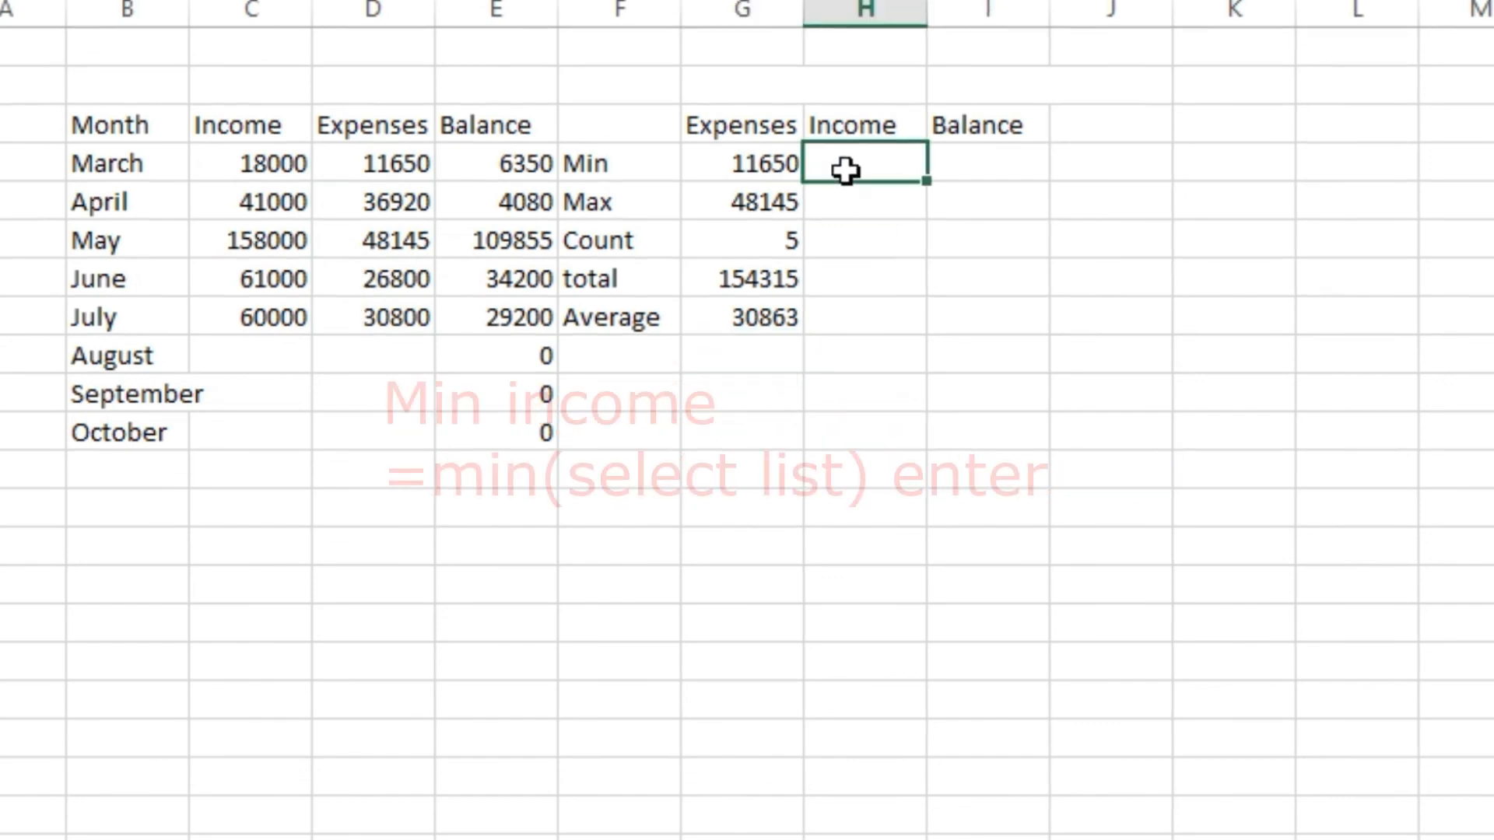
pyautogui.write('=min(')
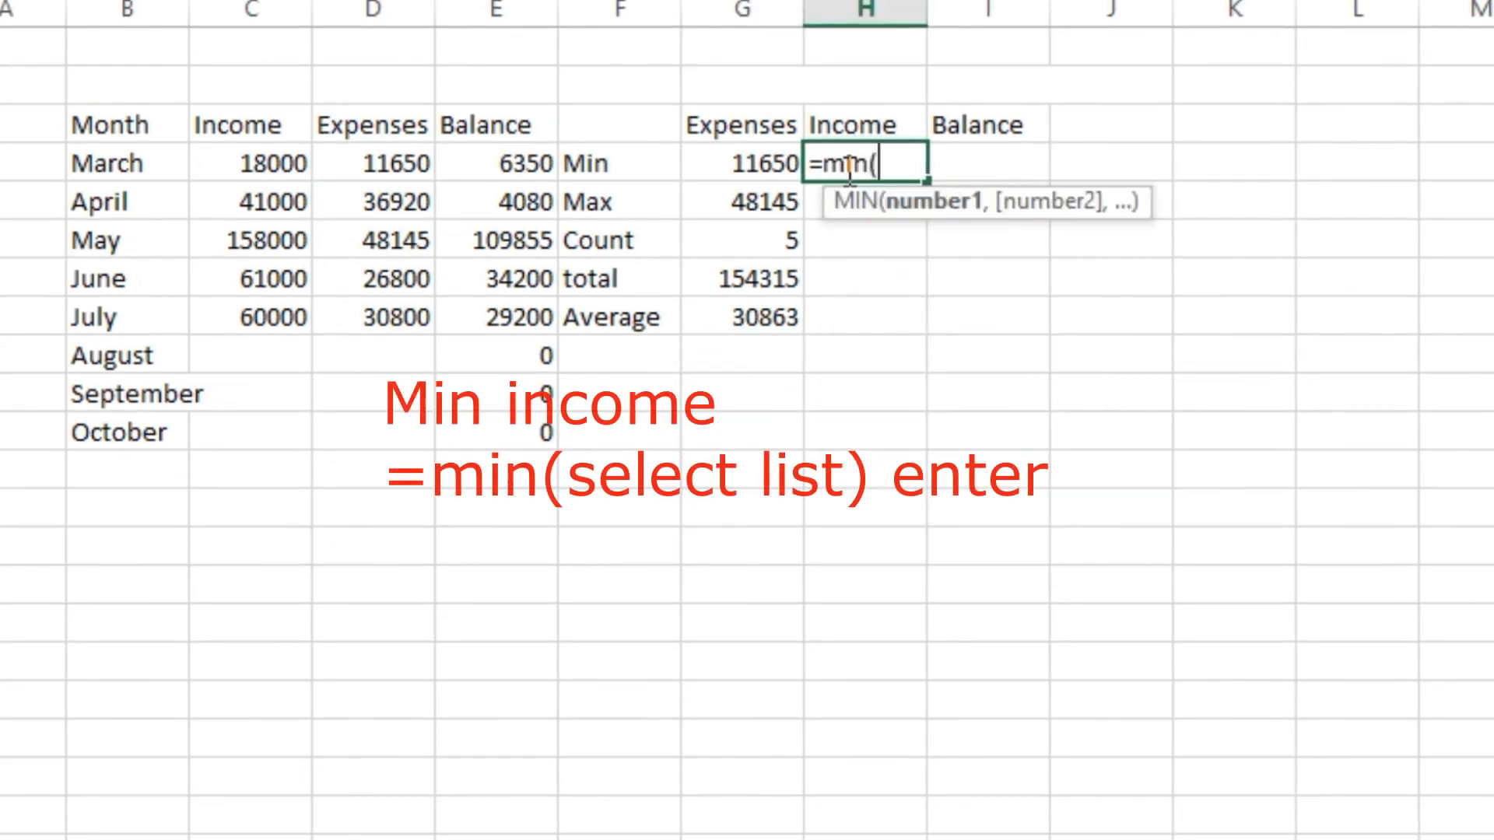
pyautogui.moveTo(268, 165); pyautogui.dragTo(246, 303)
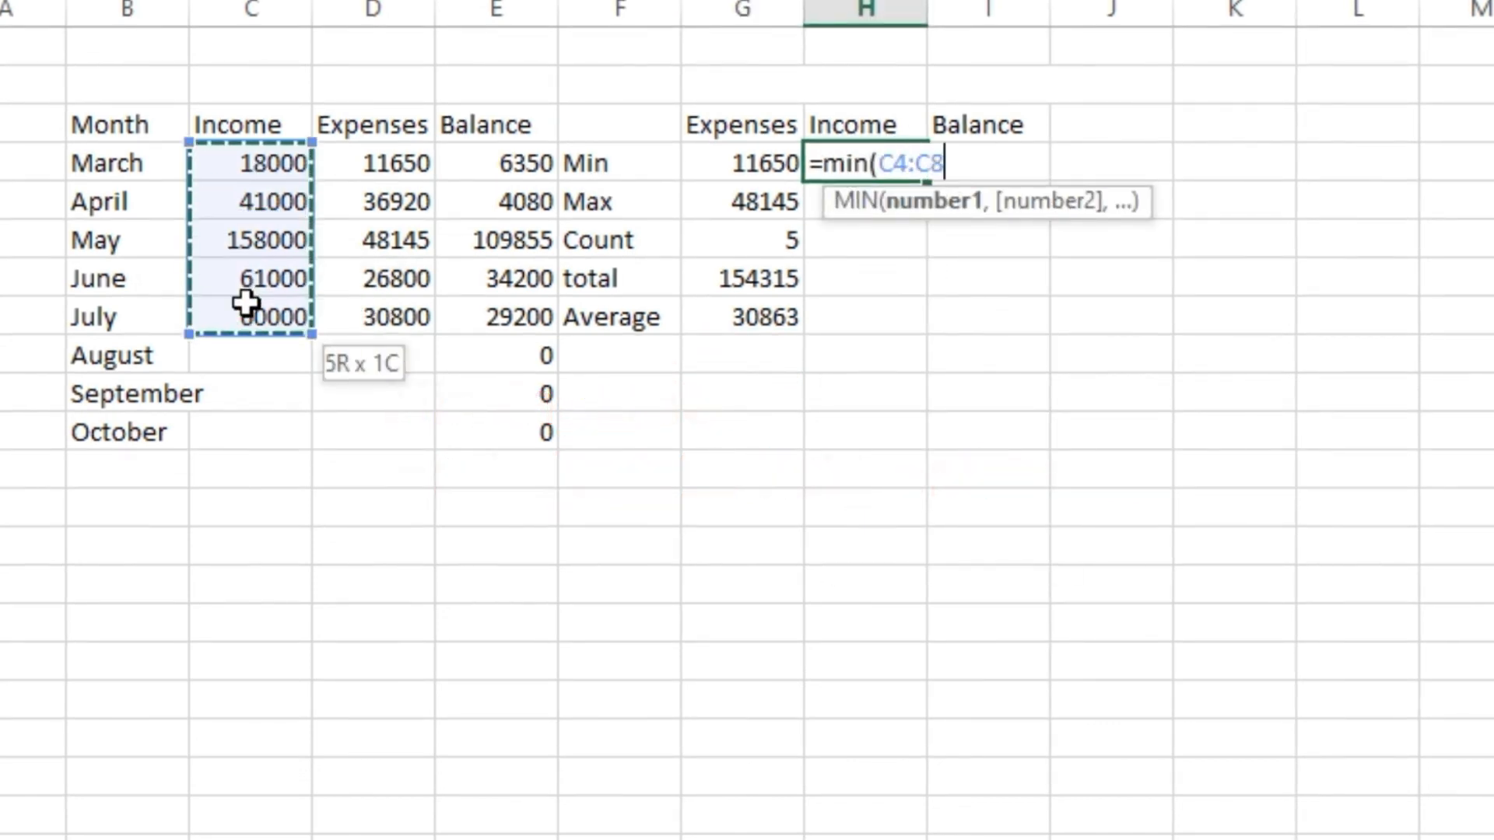
pyautogui.press('Return')
# Calculate the maximum and the count of the income in H5 and H6 with MAX and COUNT over C4:C8.
pyautogui.write('=')
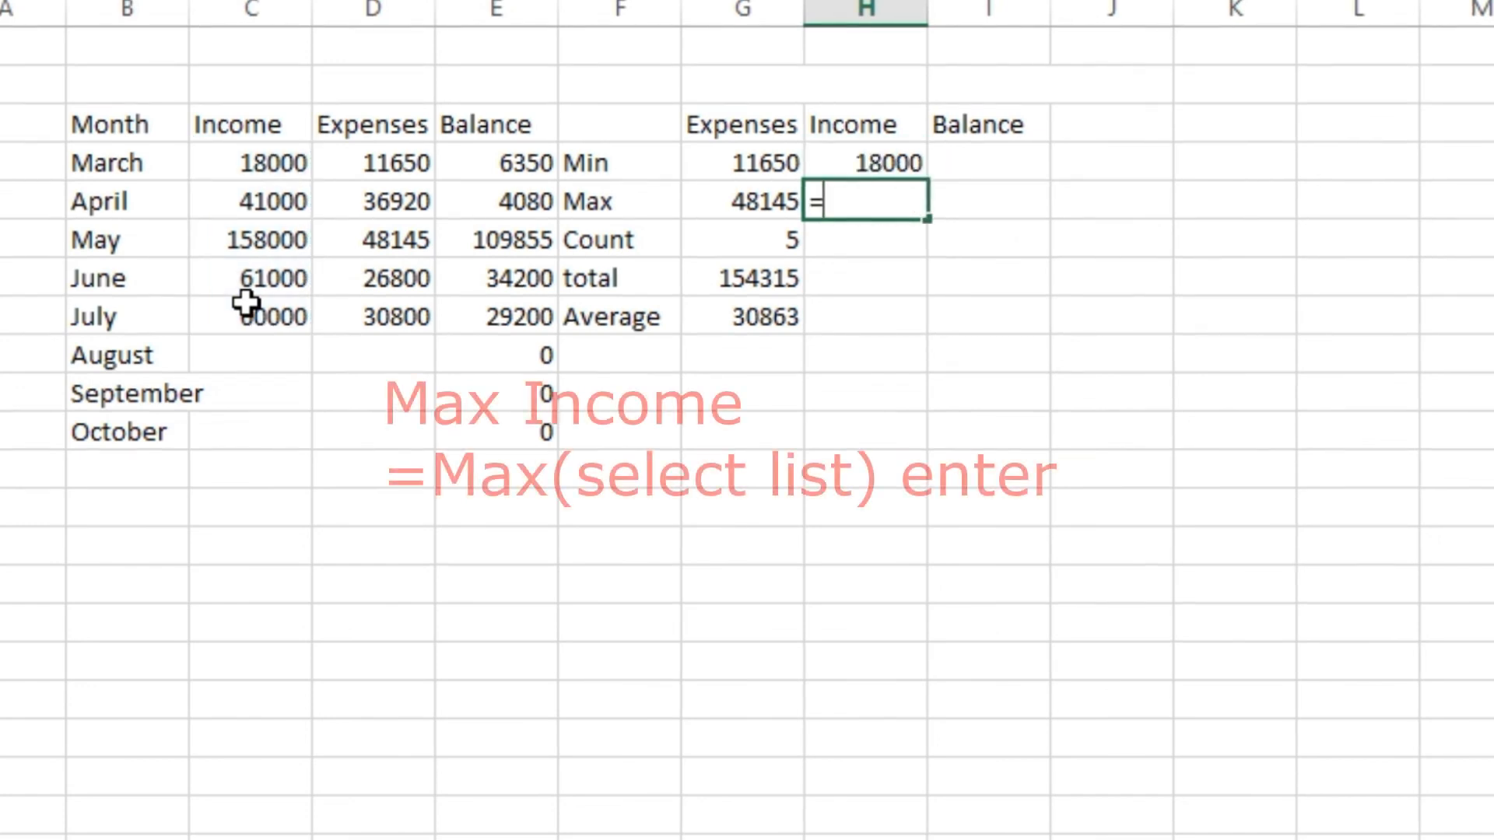
pyautogui.write('max(')
pyautogui.click(275, 164)
pyautogui.moveTo(276, 193); pyautogui.dragTo(264, 302)
pyautogui.press('Return')
pyautogui.write('=count(')
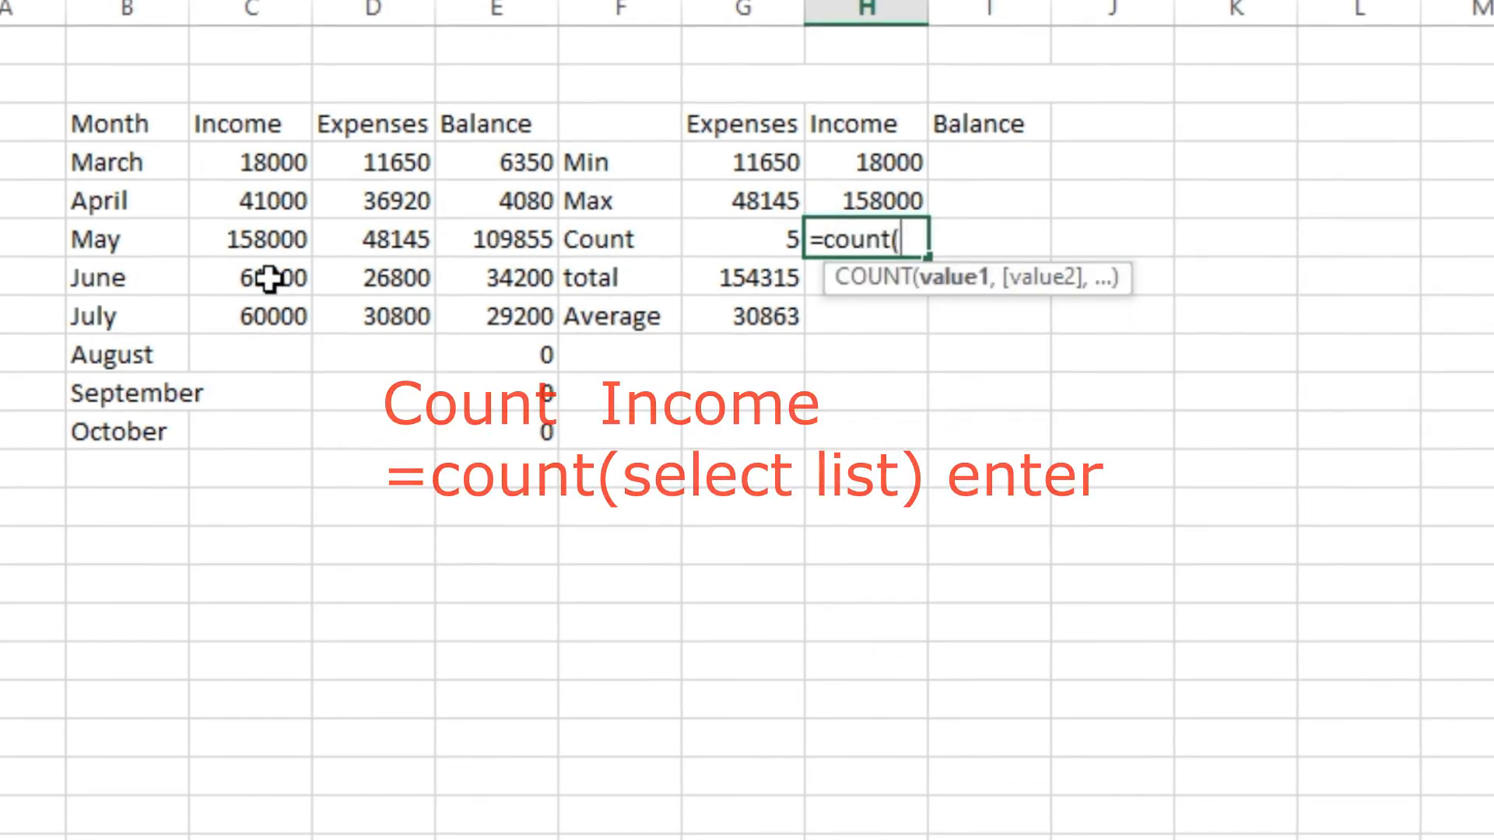
pyautogui.moveTo(251, 167); pyautogui.dragTo(250, 311)
pyautogui.press('Return')
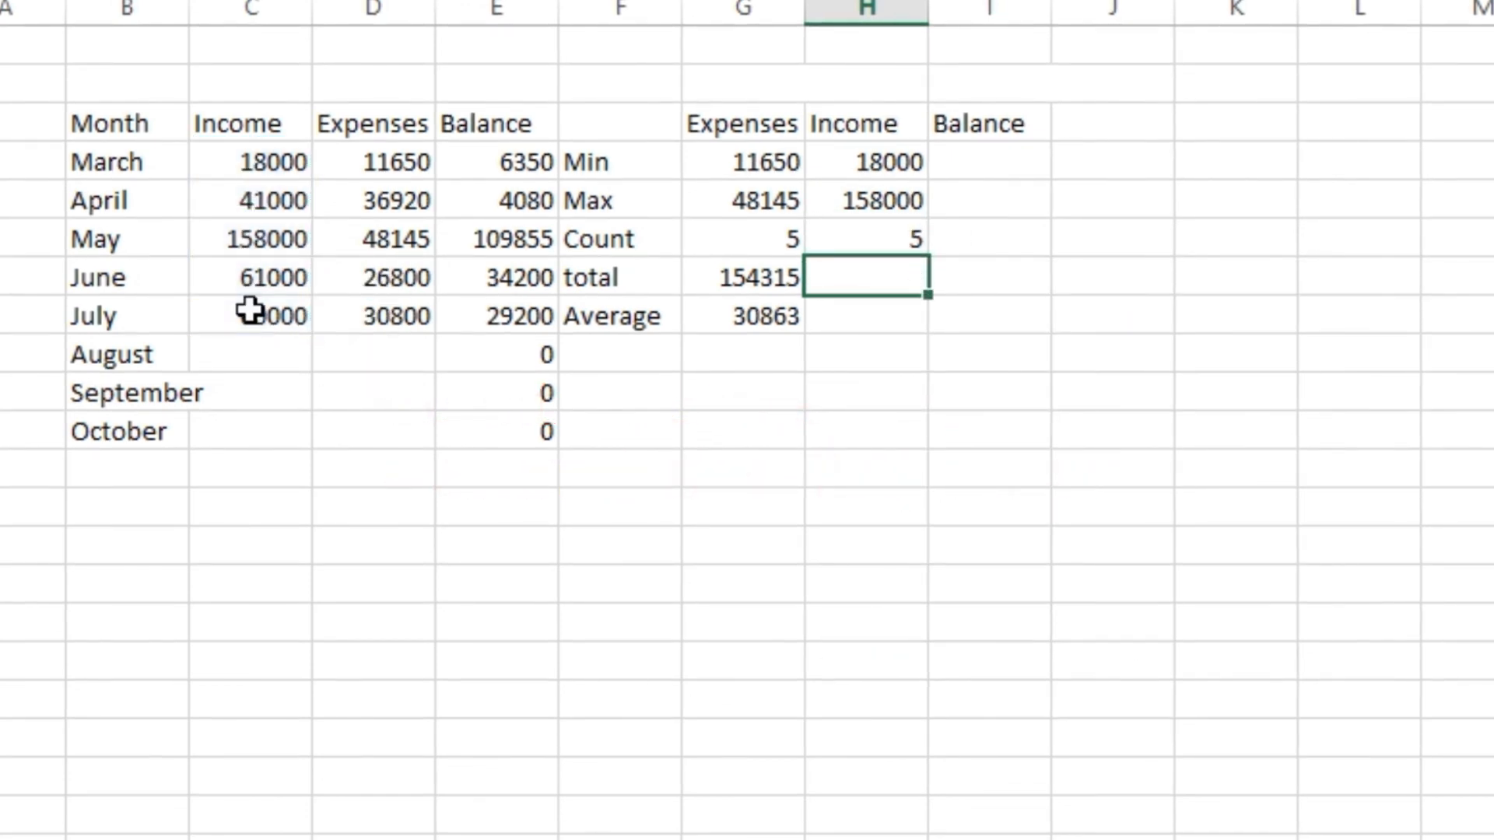
# Calculate the total and average income in H7 and H8 with SUM and AVERAGE over C4:C8.
pyautogui.write('=sum(')
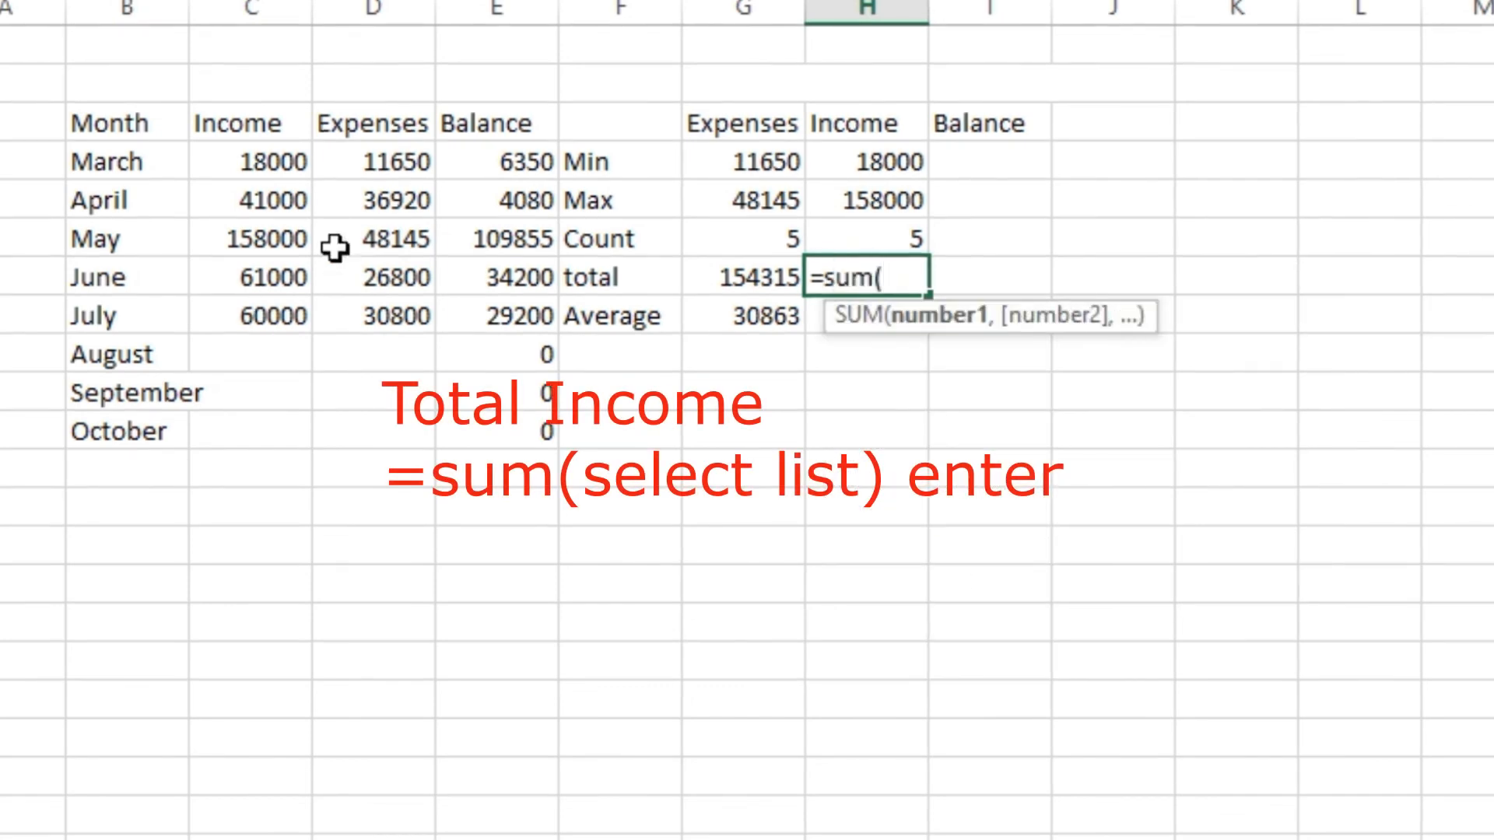
pyautogui.click(276, 173)
pyautogui.moveTo(276, 173); pyautogui.dragTo(269, 301)
pyautogui.press('Return')
pyautogui.write('=')
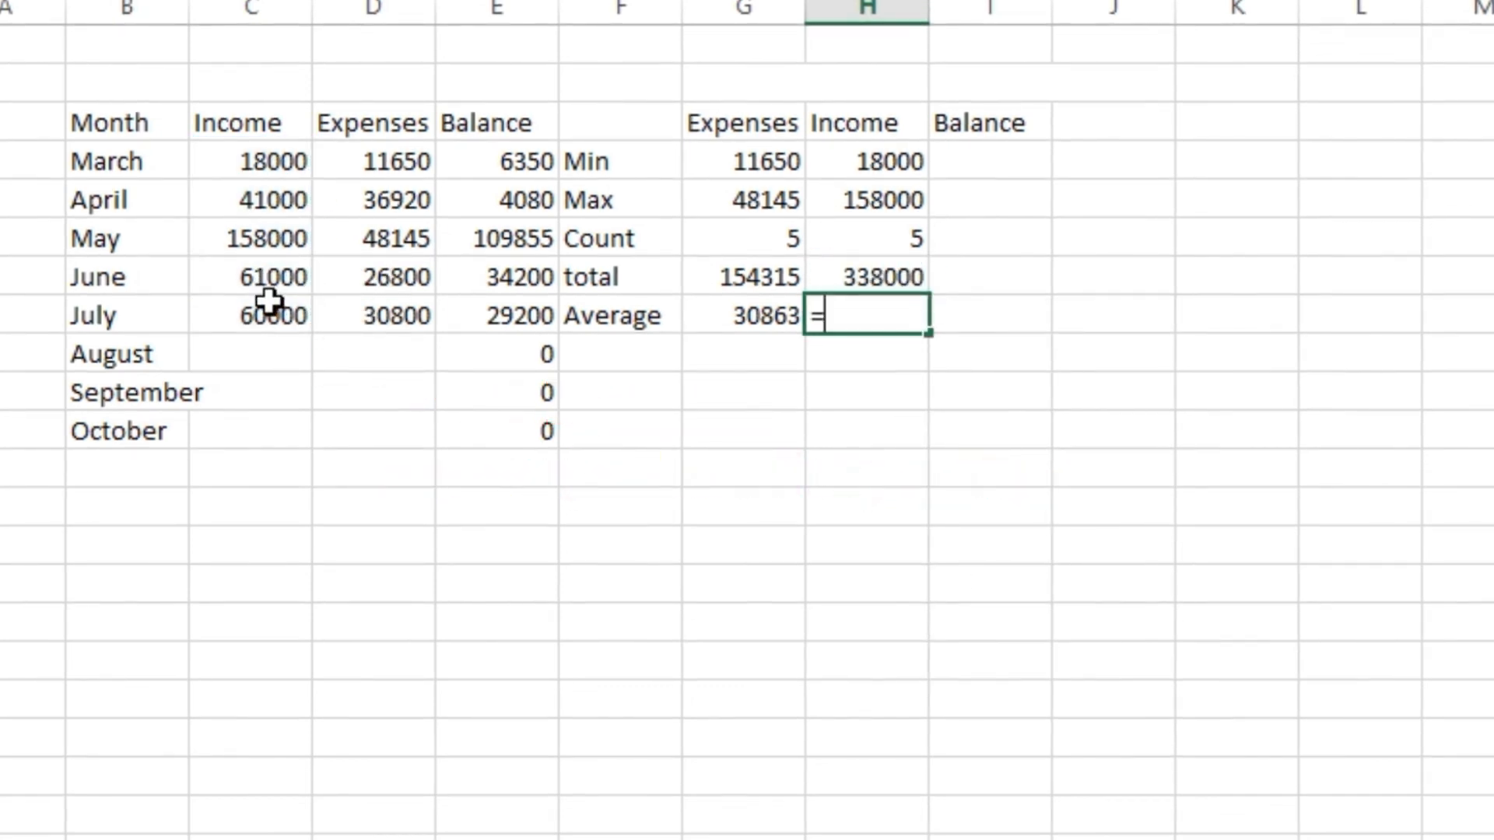
pyautogui.write('average(')
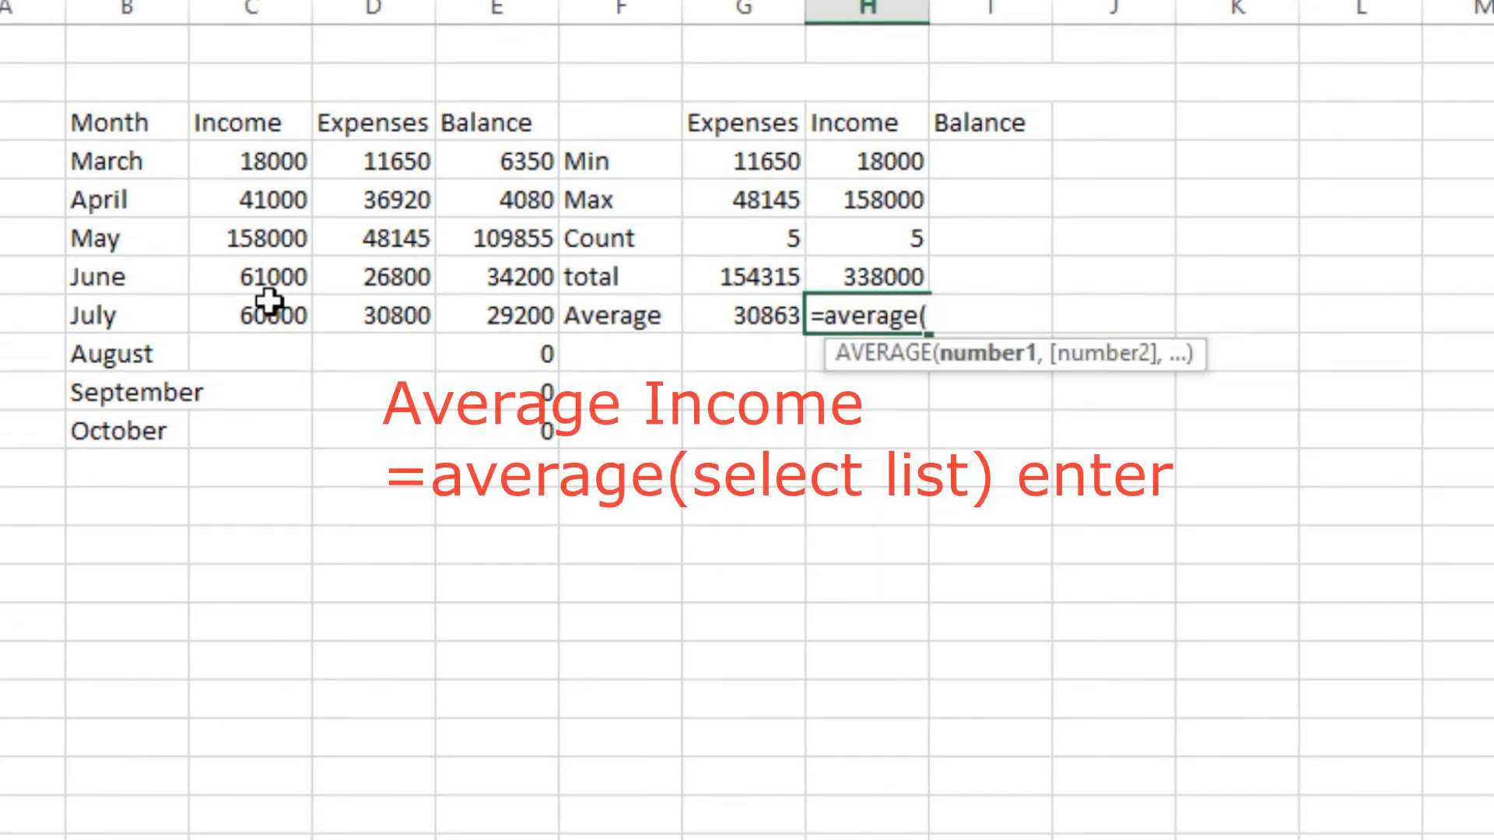
pyautogui.moveTo(272, 162); pyautogui.dragTo(265, 305)
pyautogui.press('Return')
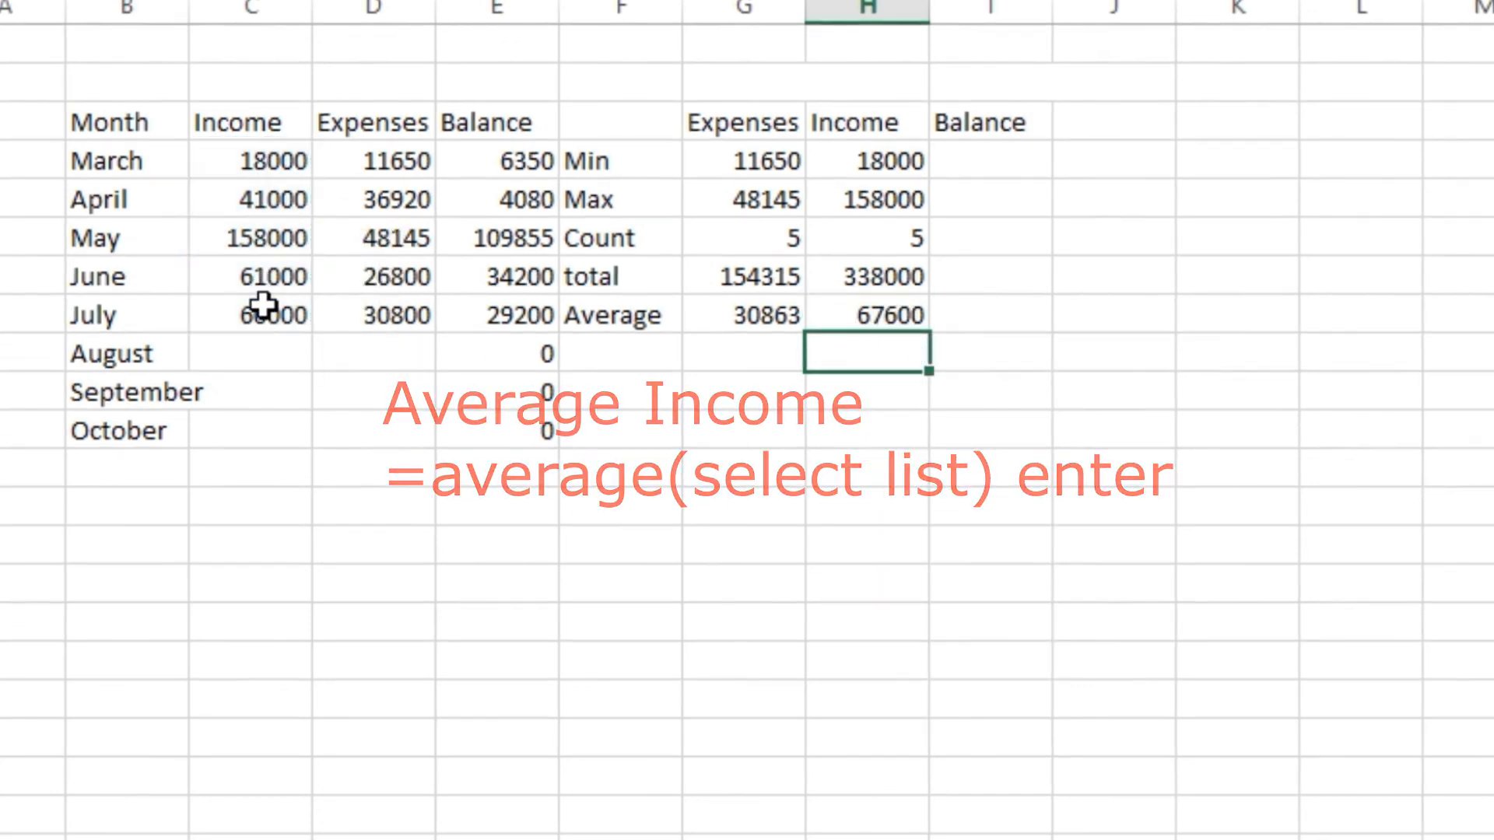
# Calculate the minimum of the March to July balance in I4 with MIN over E4:E8.
pyautogui.click(989, 161)
pyautogui.write('=')
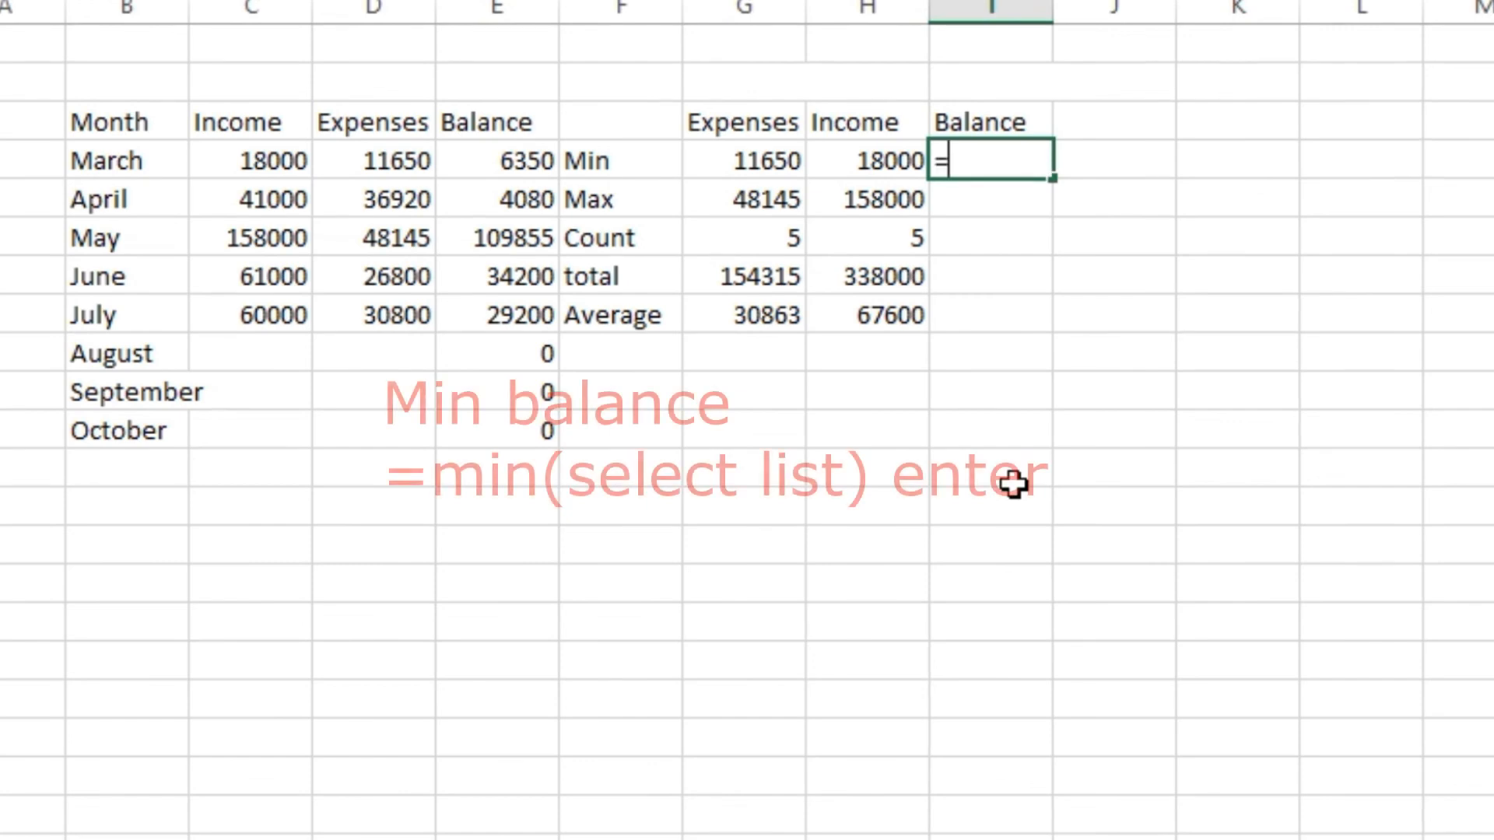
pyautogui.write('min(')
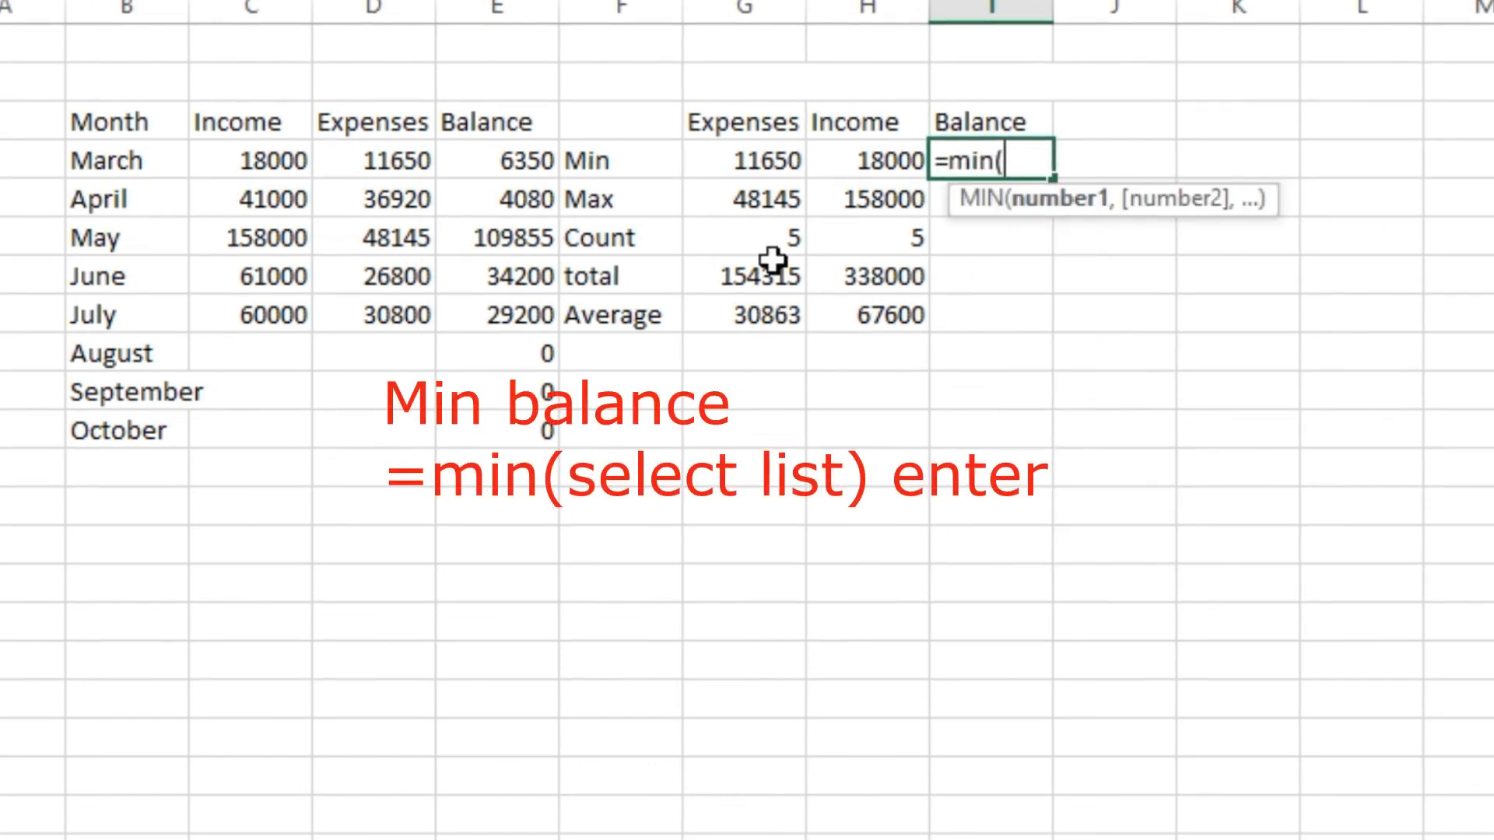
pyautogui.moveTo(517, 160); pyautogui.dragTo(500, 299)
pyautogui.press('Return')
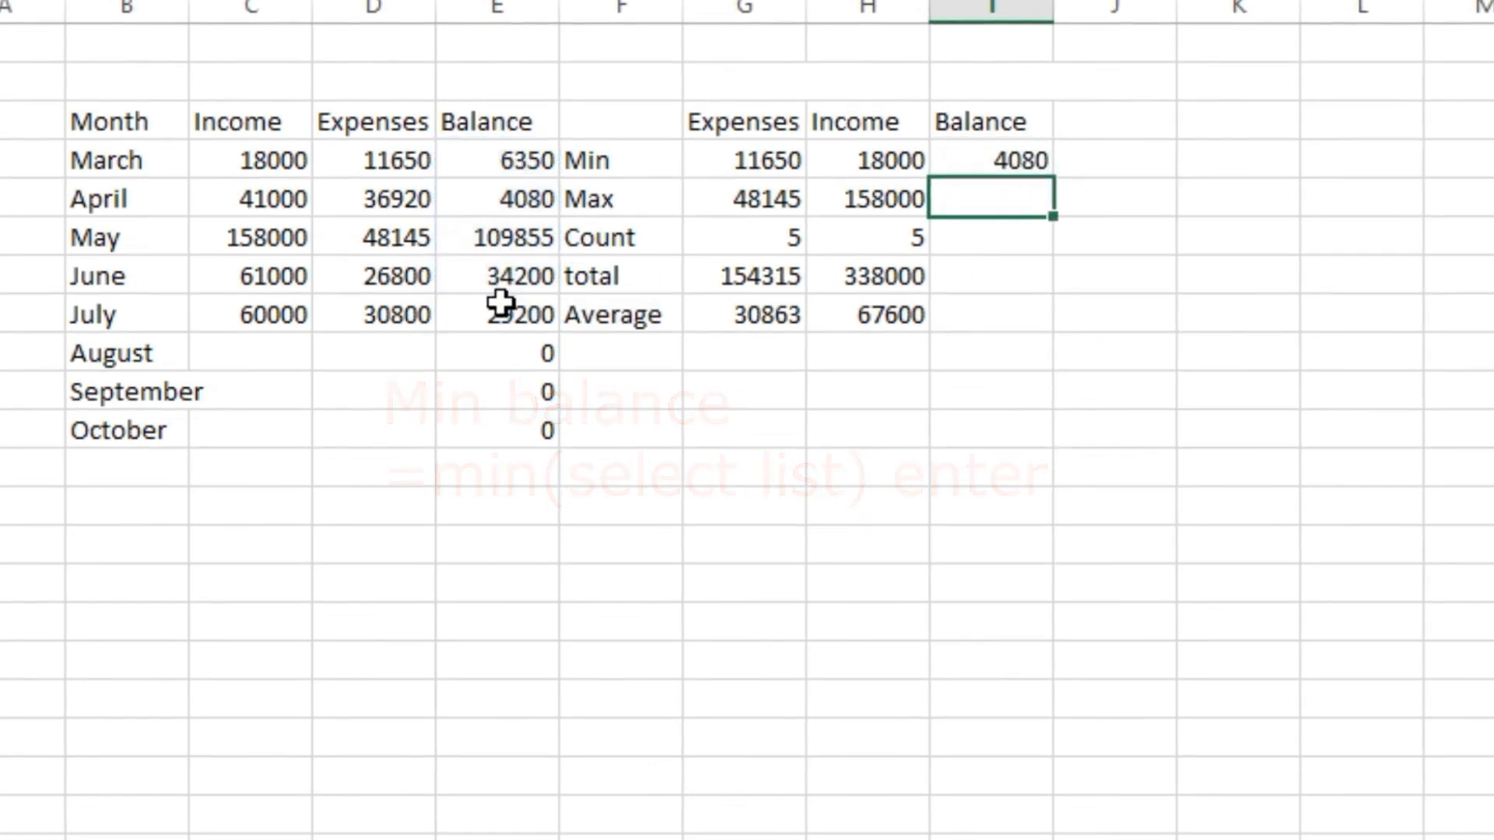
# Calculate the maximum and the count of the balance in I5 and I6 with MAX and COUNT over E4:E8.
pyautogui.write('=max(')
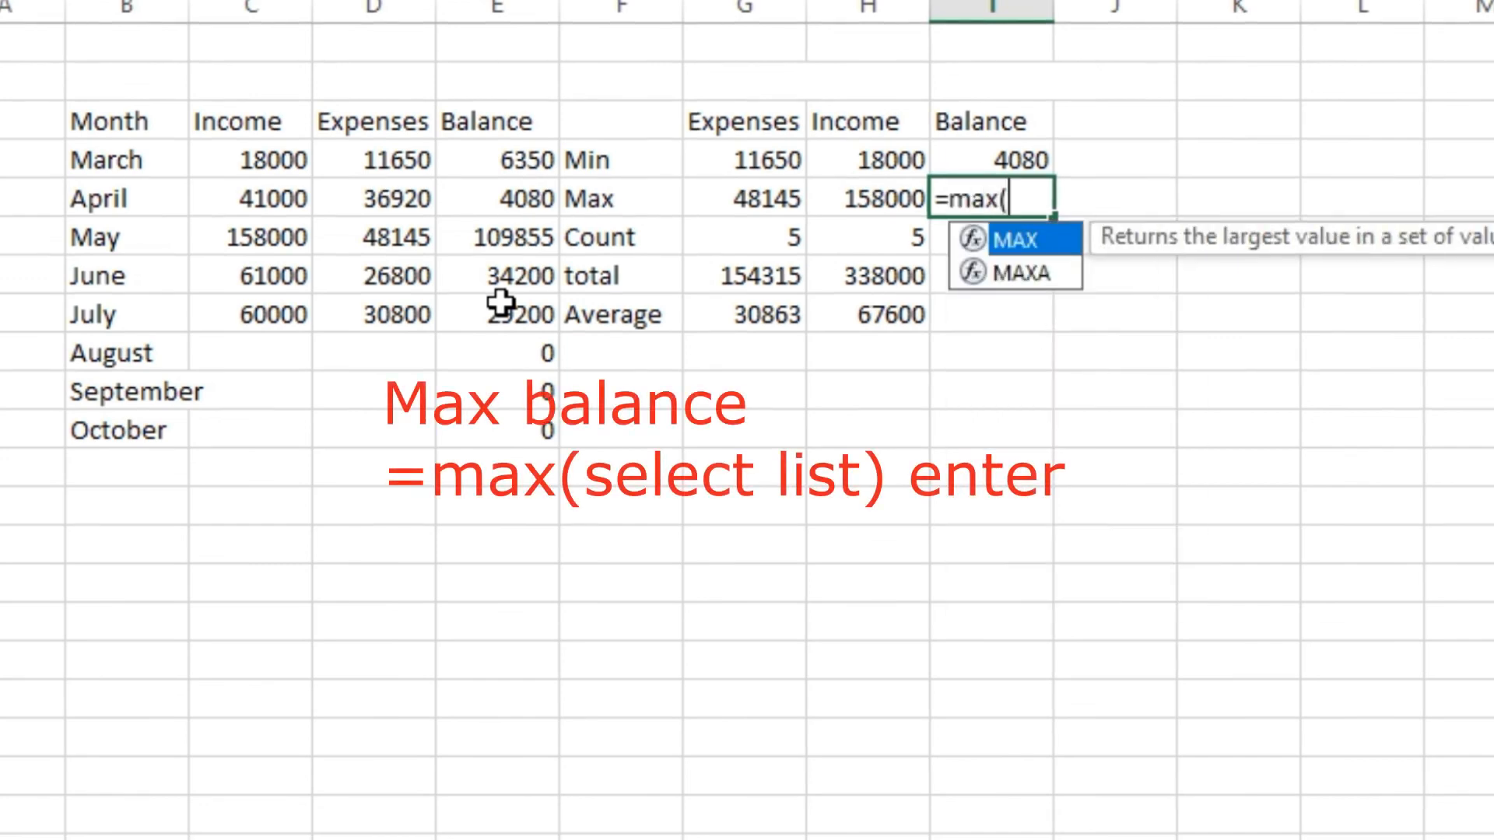
pyautogui.moveTo(520, 163); pyautogui.dragTo(507, 294)
pyautogui.press('Return')
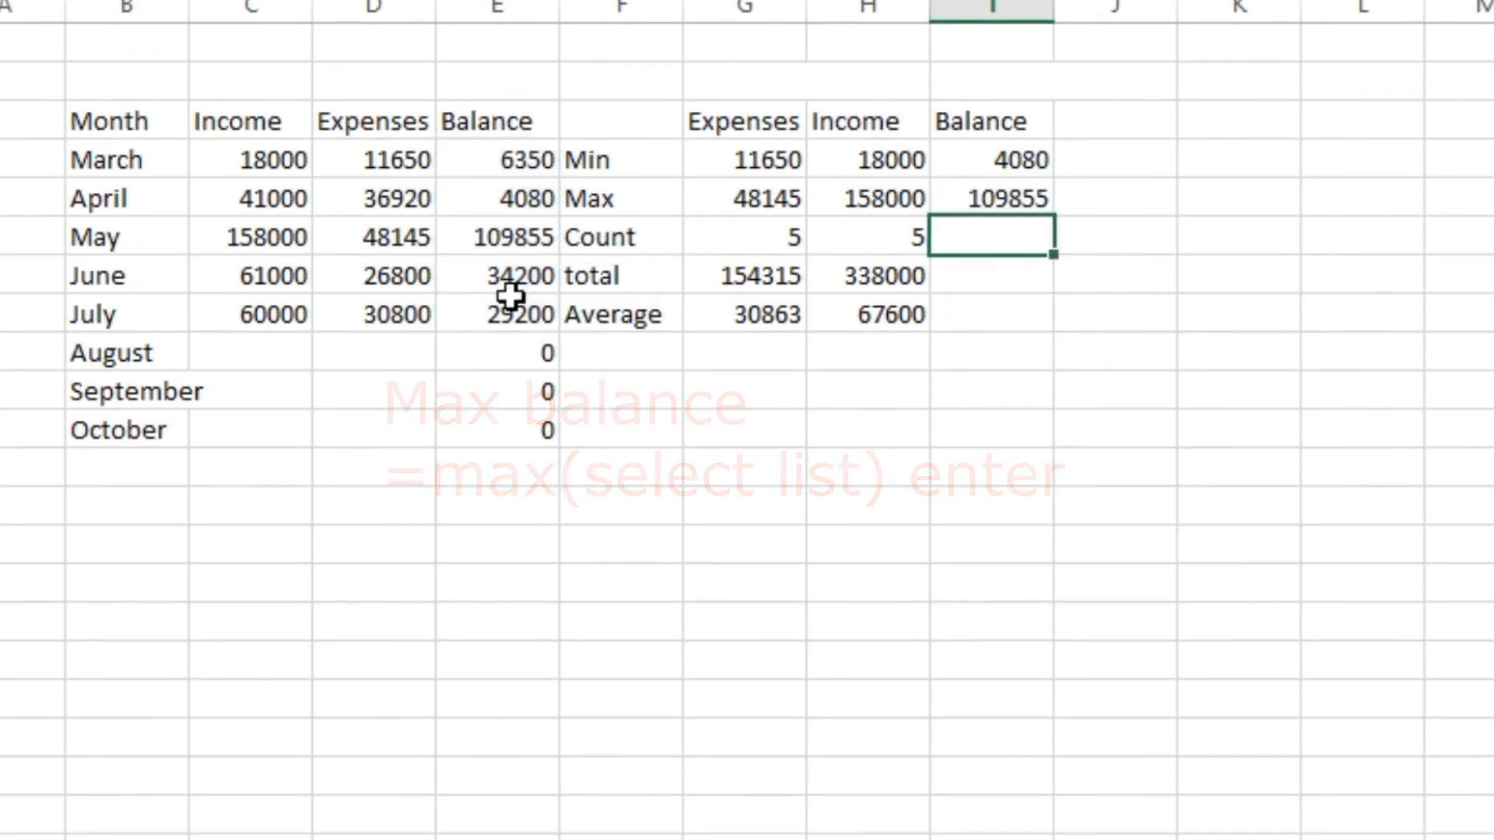
pyautogui.write('=count')
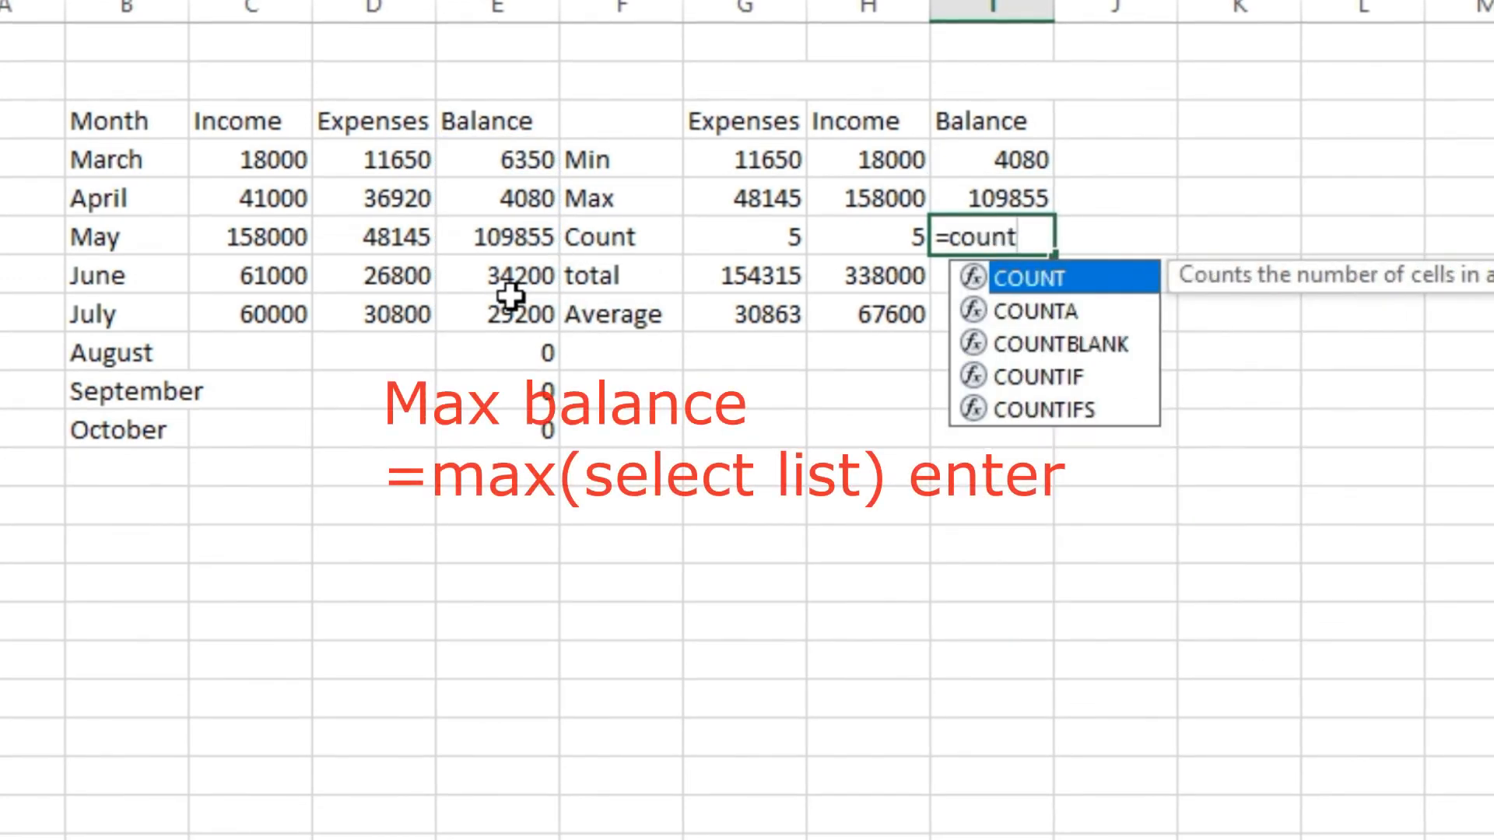
pyautogui.write('(')
pyautogui.moveTo(498, 165); pyautogui.dragTo(495, 298)
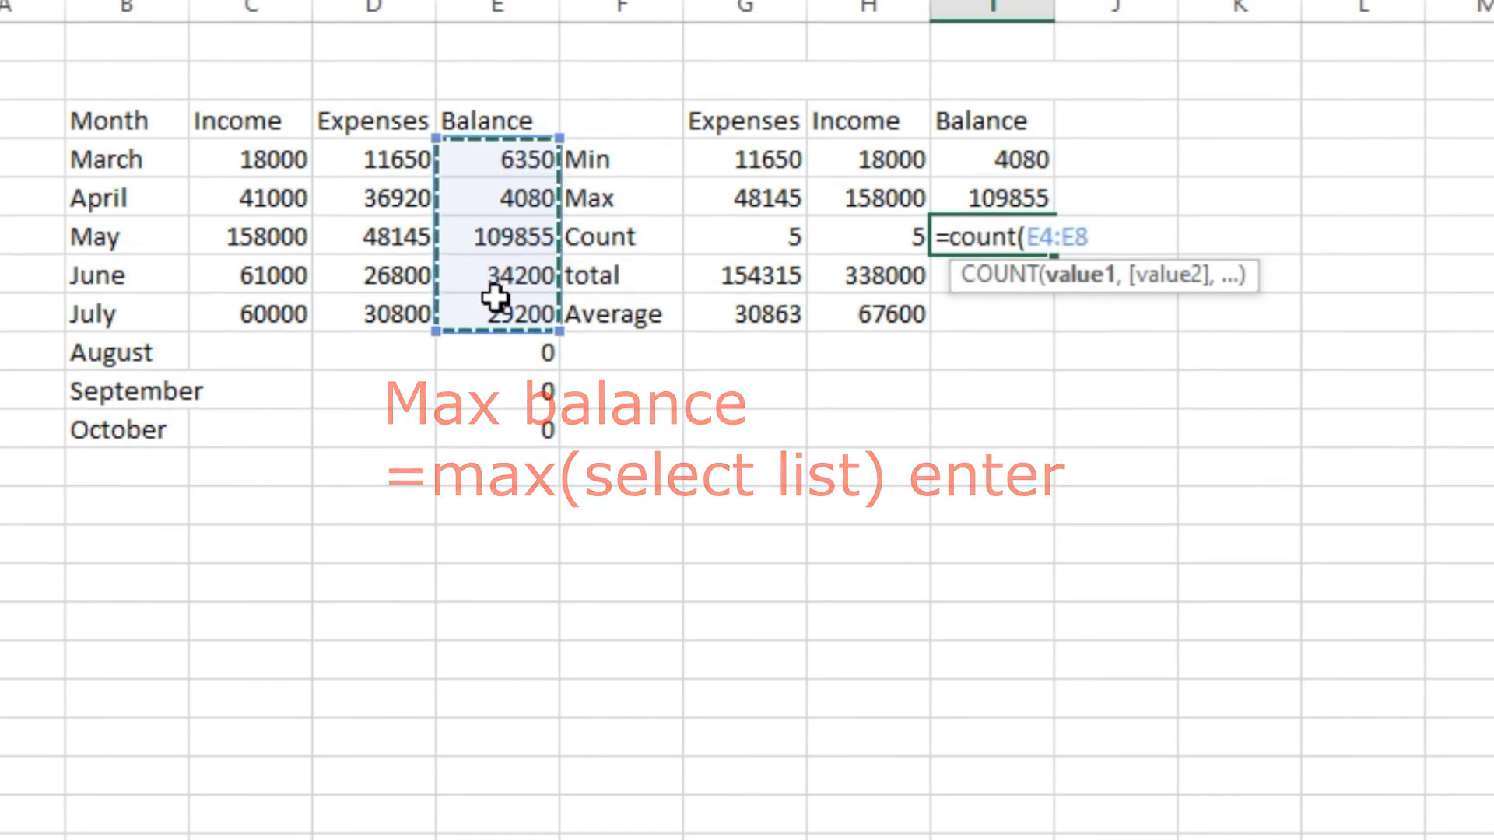
pyautogui.press('Return')
# Calculate the total and average balance in I7 and I8 with SUM and AVERAGE over E4:E8.
pyautogui.write('=sum(')
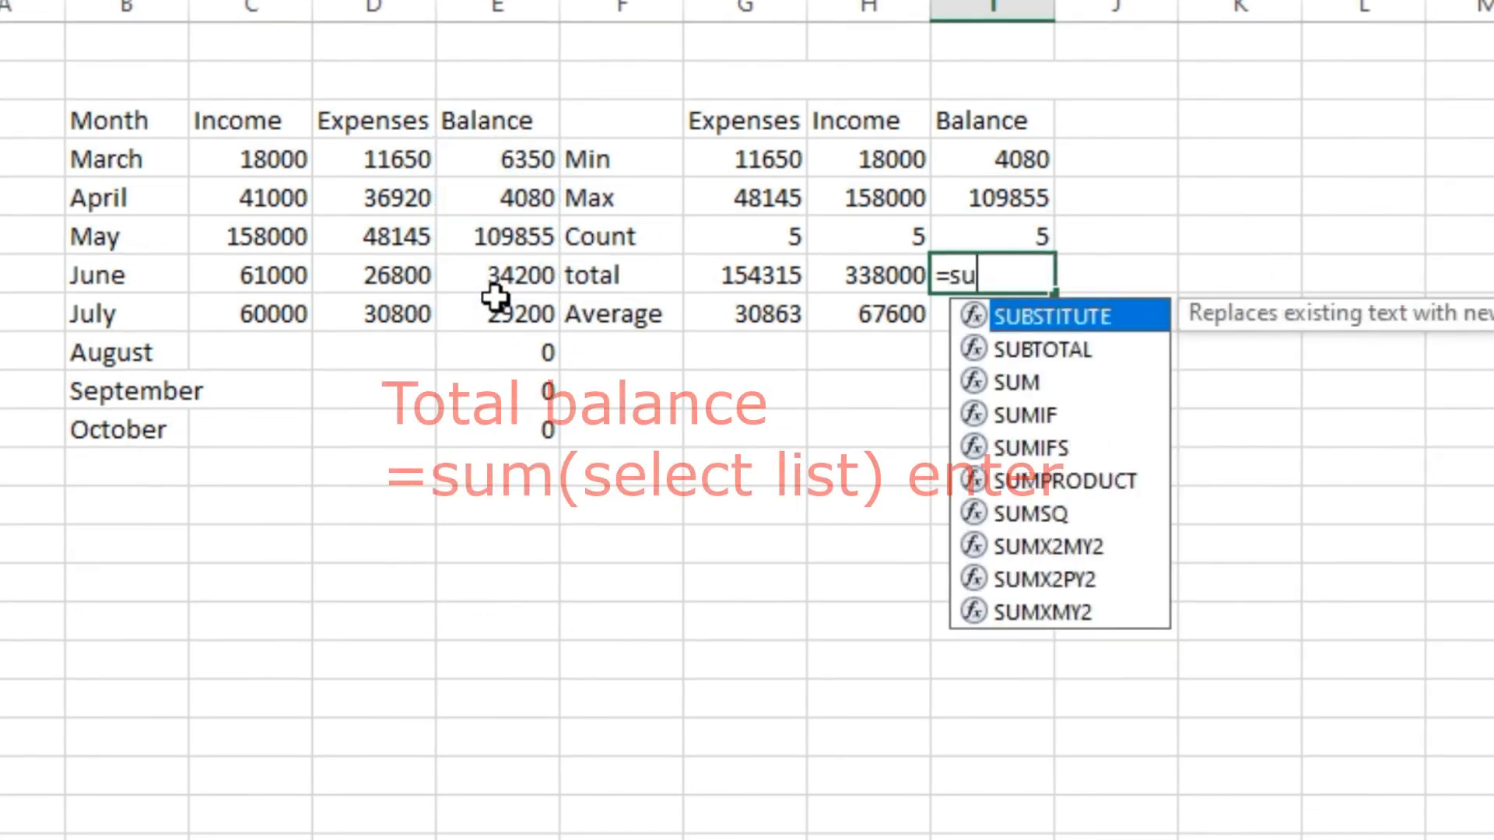
pyautogui.moveTo(533, 166); pyautogui.dragTo(511, 314)
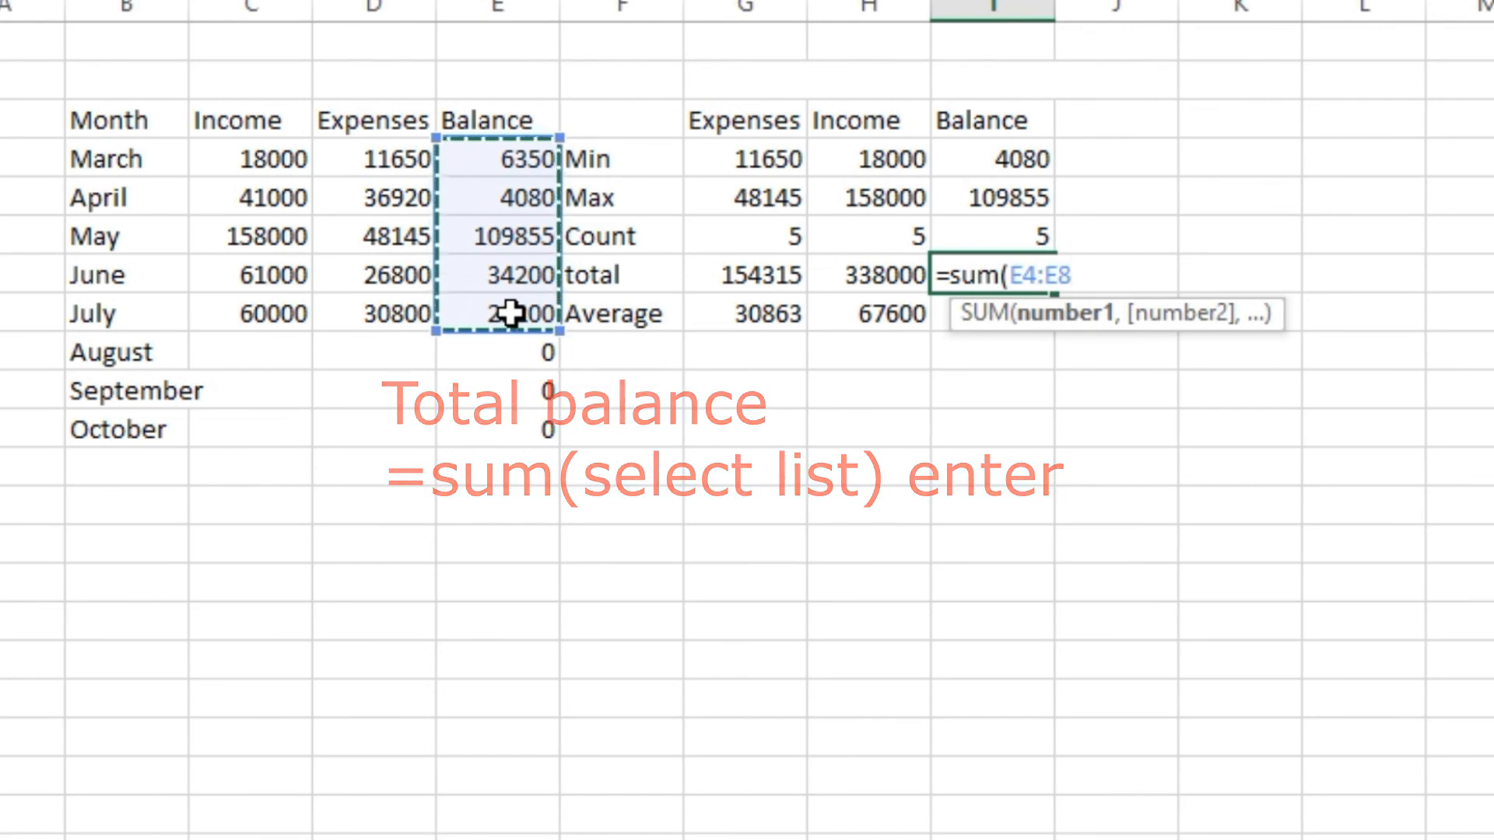
pyautogui.press('Return')
pyautogui.write('=average(')
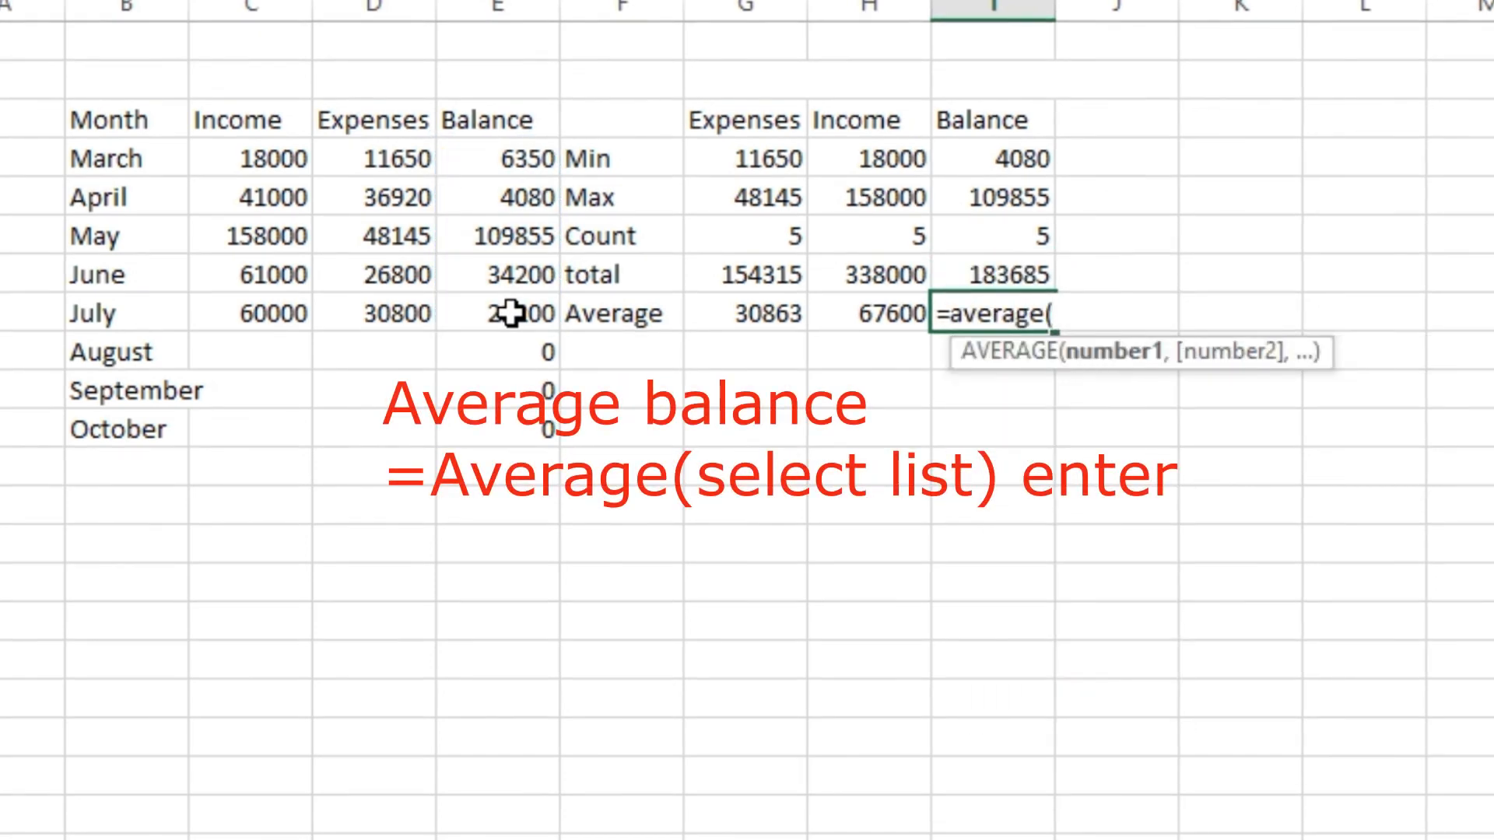
pyautogui.moveTo(520, 159); pyautogui.dragTo(516, 302)
pyautogui.press('Return')
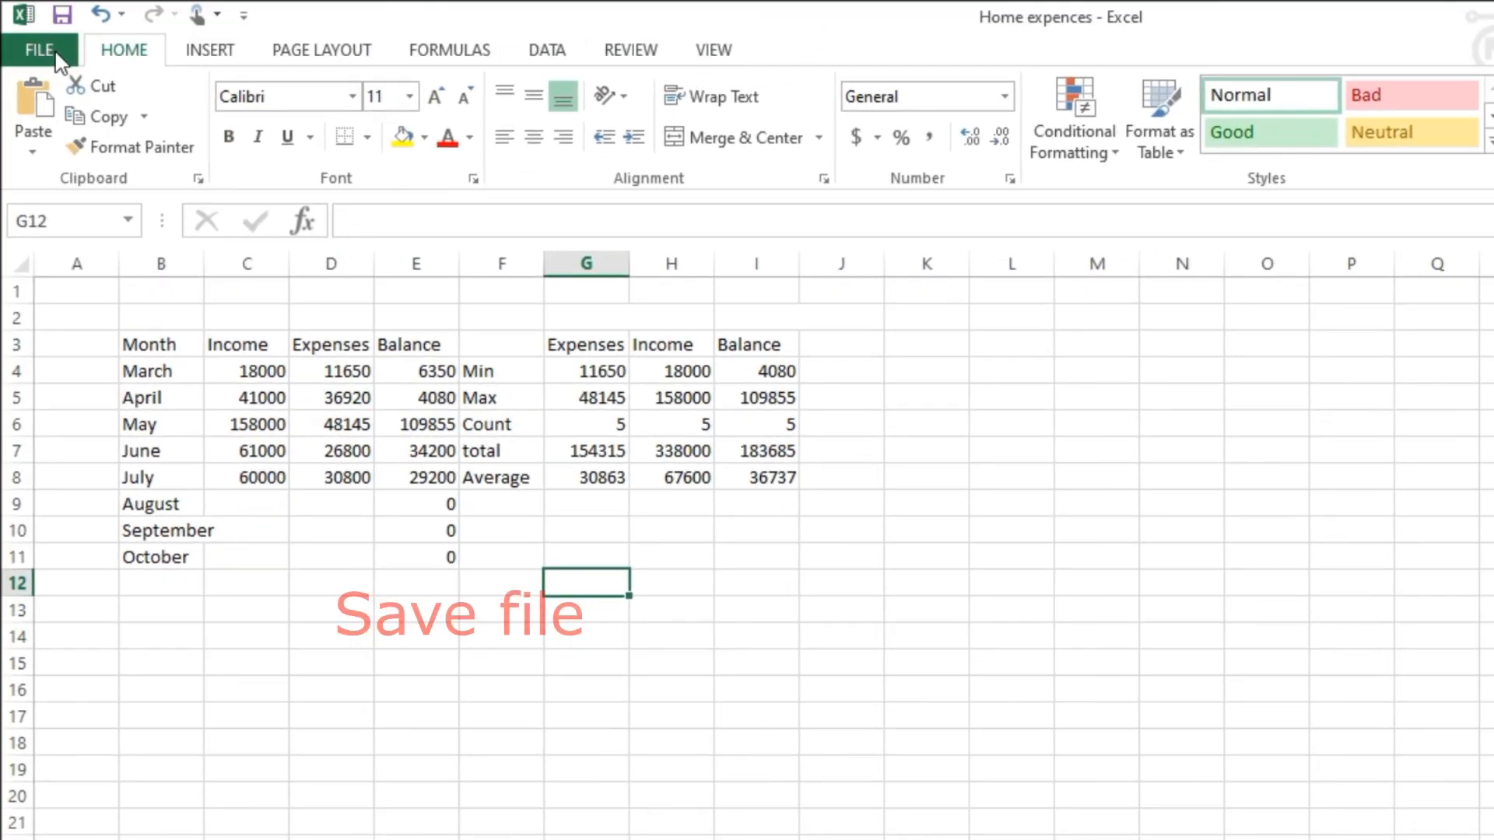
# Save the Home expences workbook under its existing name.
pyautogui.click(31, 48)
pyautogui.click(96, 264)
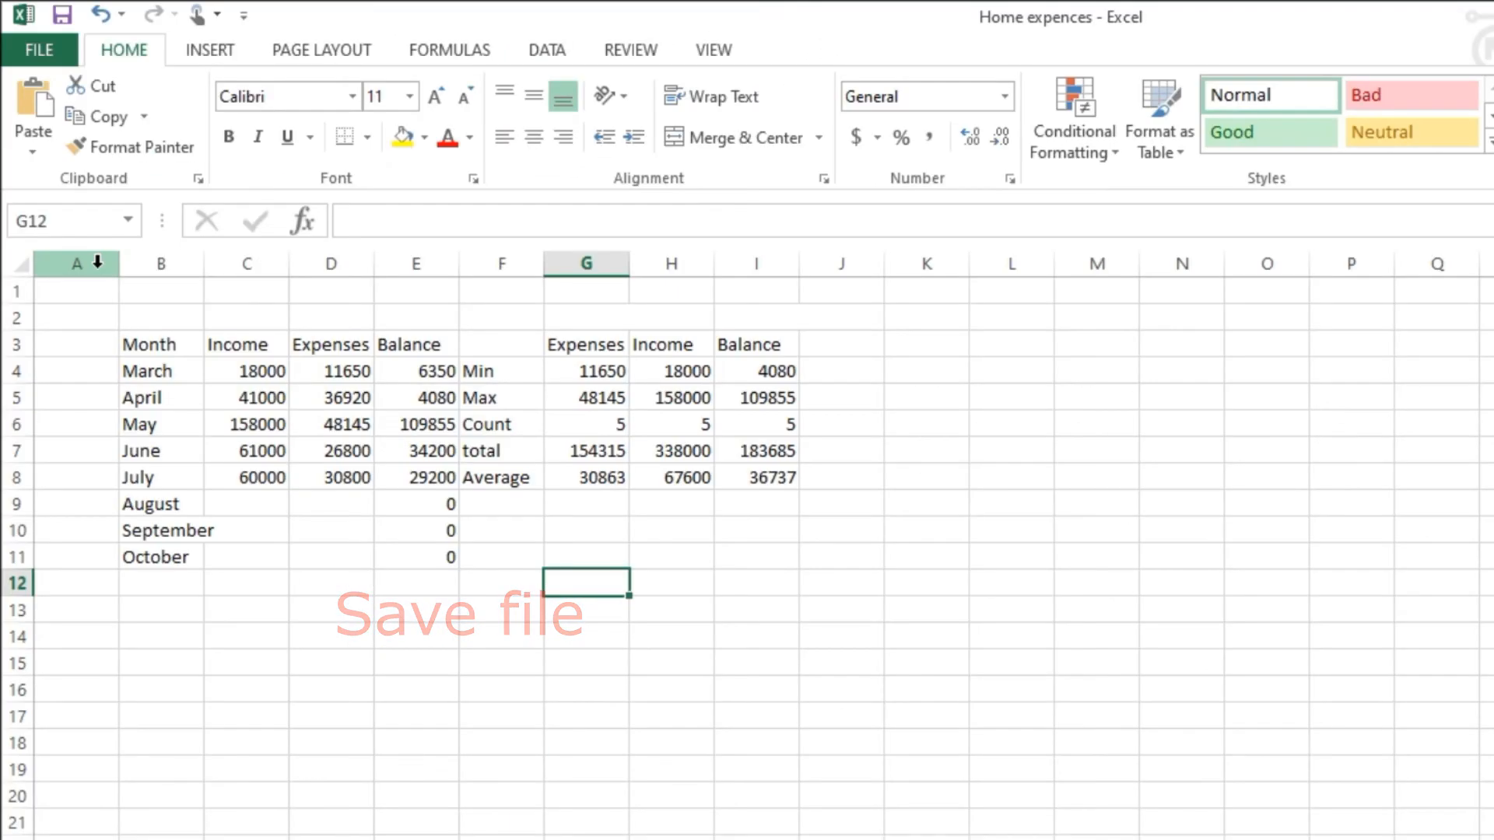